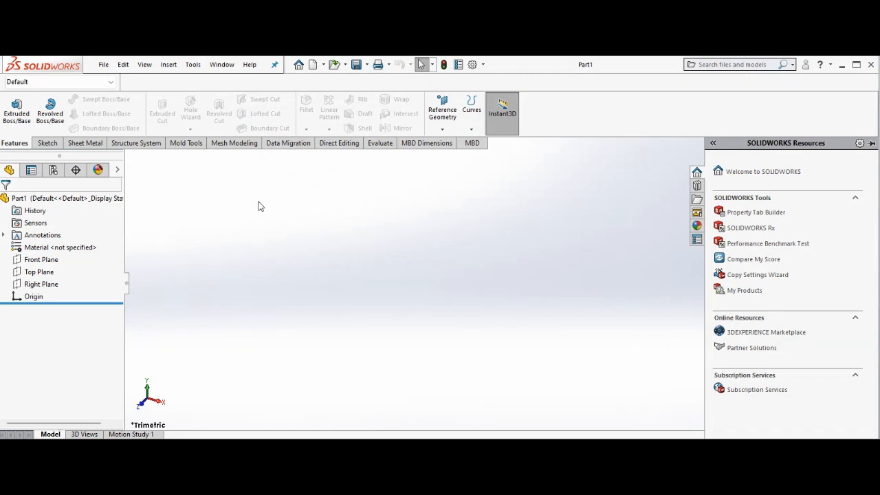
Create a new Part document
click(103, 65)
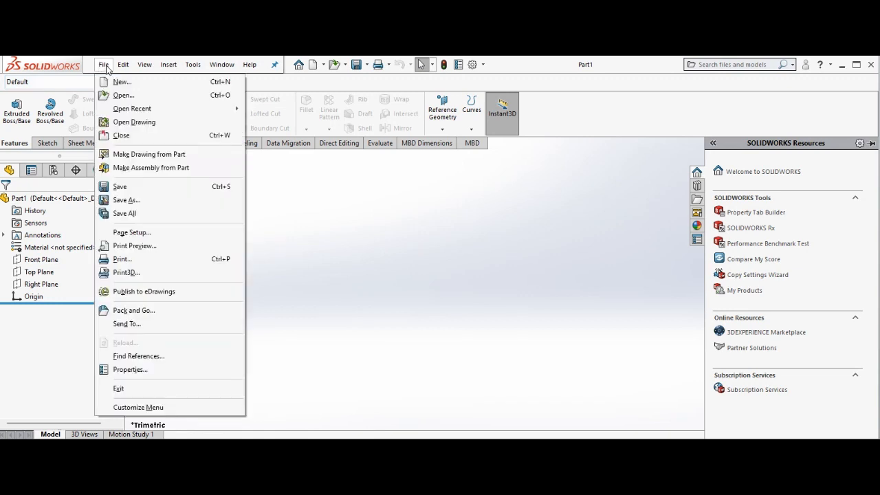
click(117, 81)
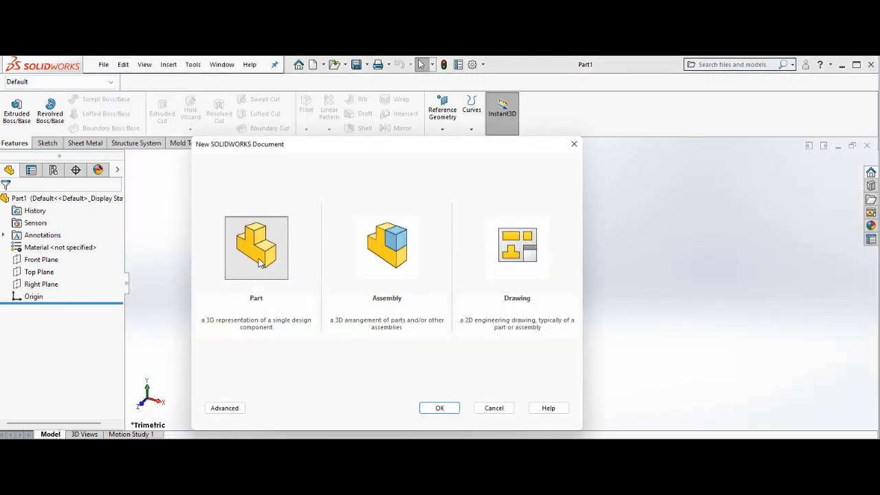
click(439, 408)
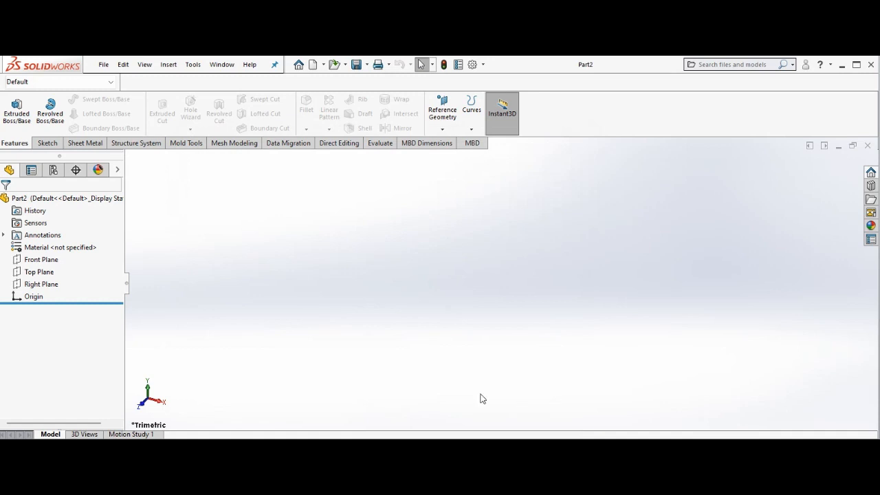
Switch to the Word tutorial document and scroll through its instructions and sketch drawings for the bench parts
click(456, 473)
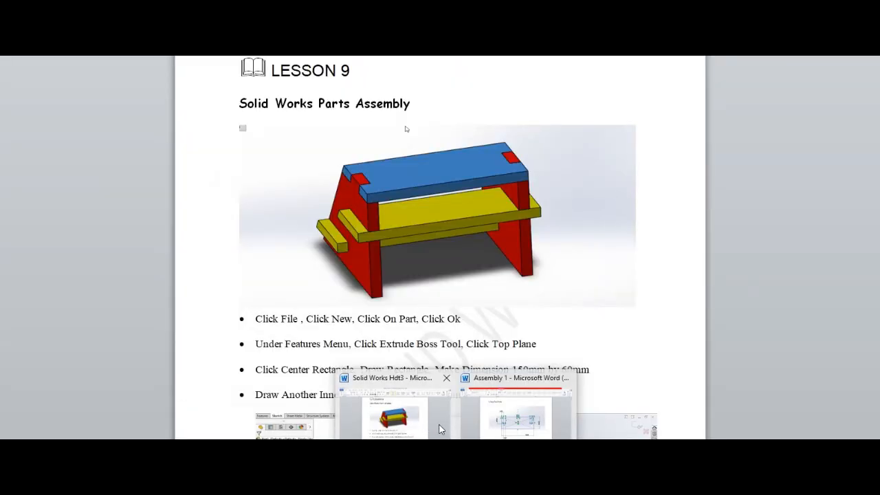
click(441, 429)
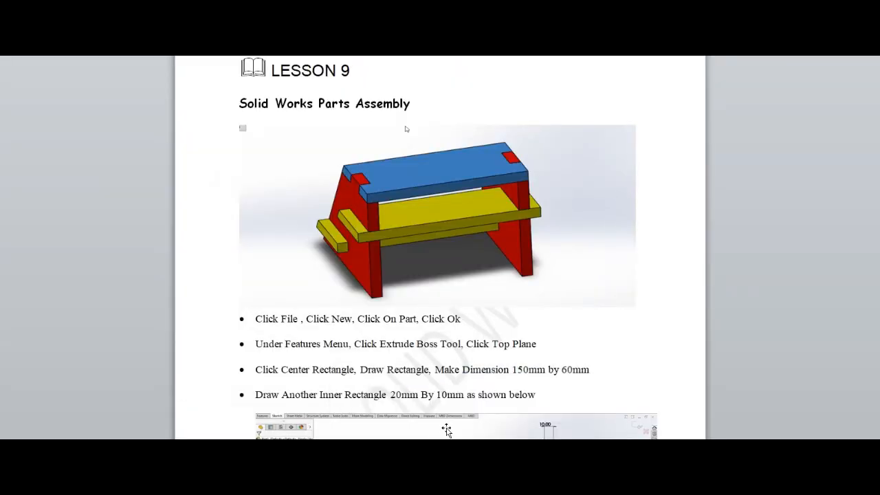
click(517, 411)
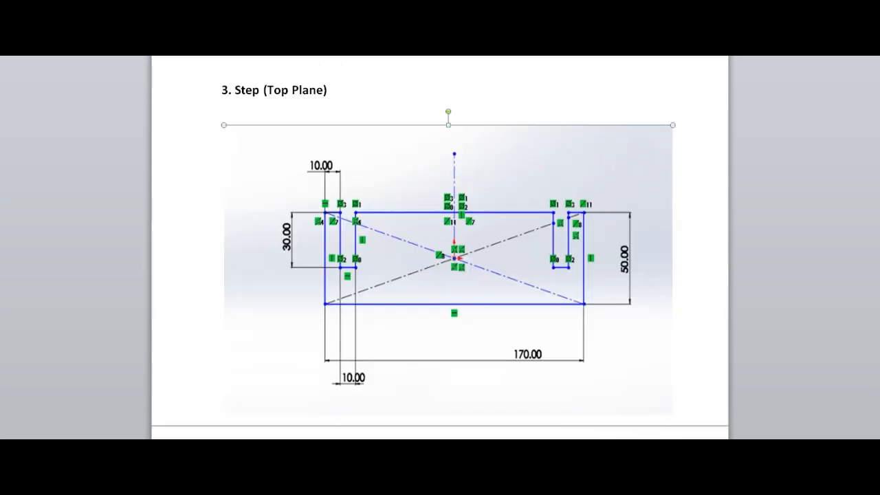
key(Up)
key(Up)
key(Up)
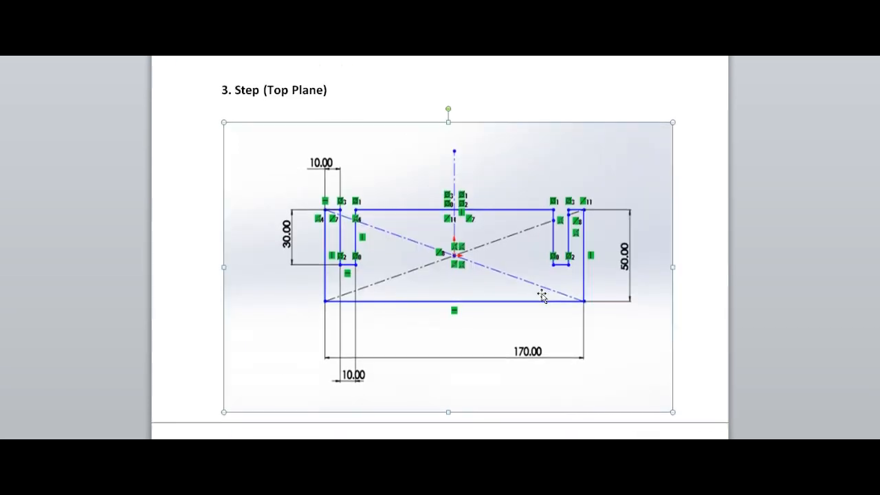
scroll(578, 86, up, 5)
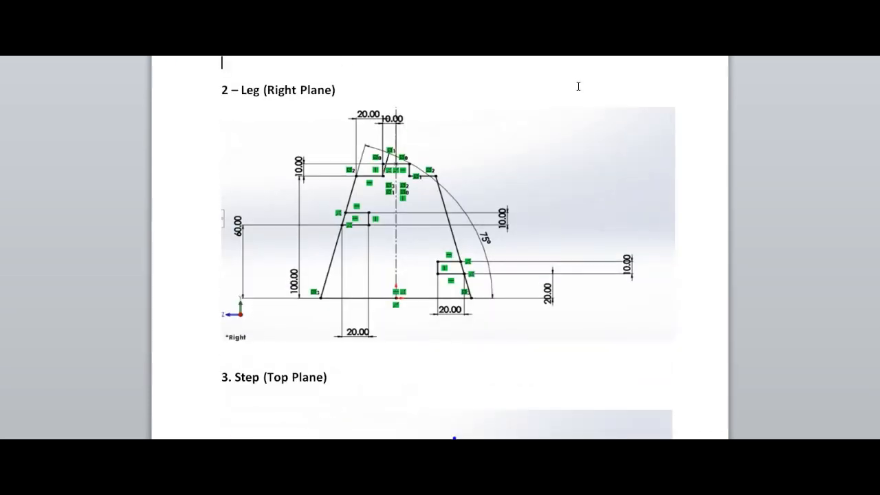
scroll(578, 88, up, 10)
key(Down)
key(Down)
key(Down)
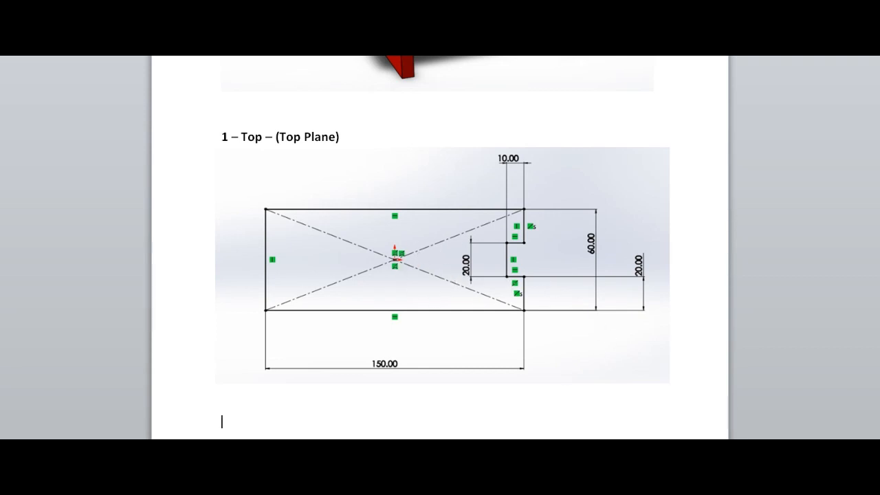
Return to SOLIDWORKS, close the empty Part1 document and bring Part2 back into view
click(687, 414)
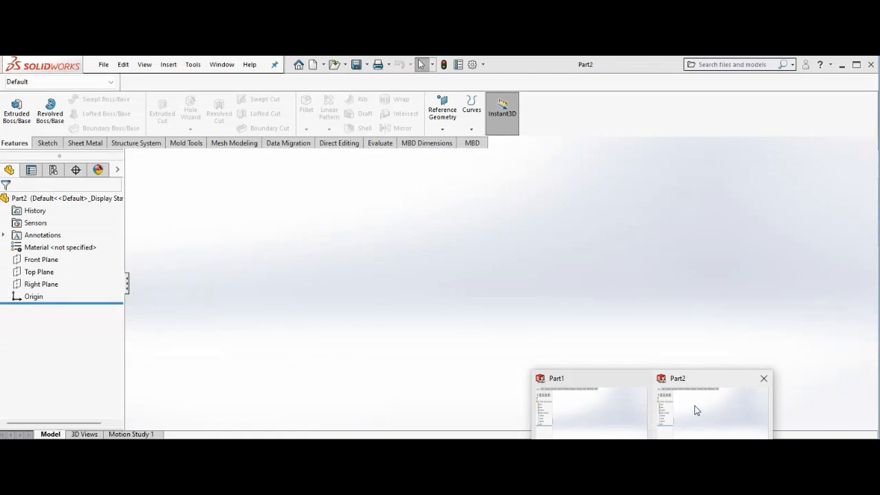
click(763, 378)
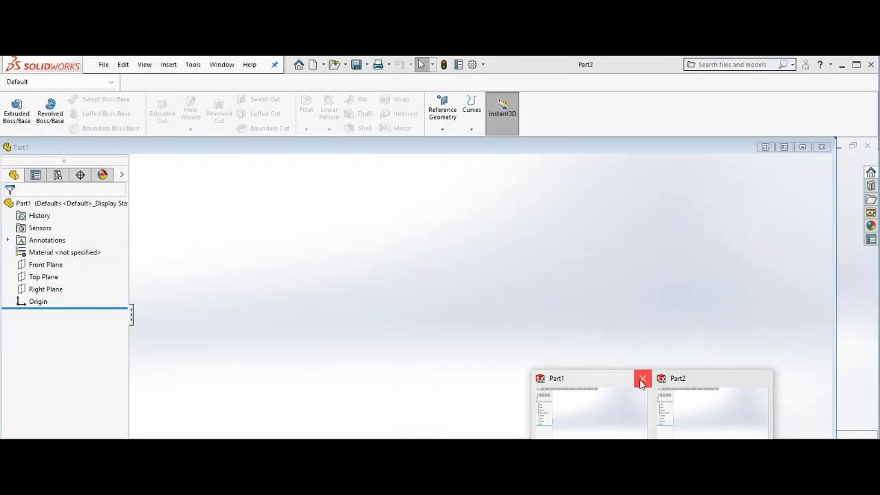
click(642, 378)
click(666, 416)
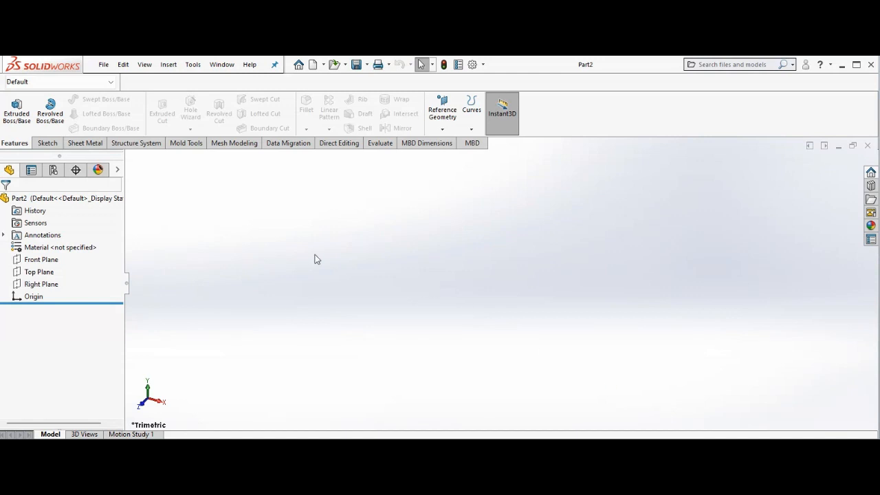
Check the Top Plane drawing of the bench top in the Word tutorial, then return to Part2
click(51, 144)
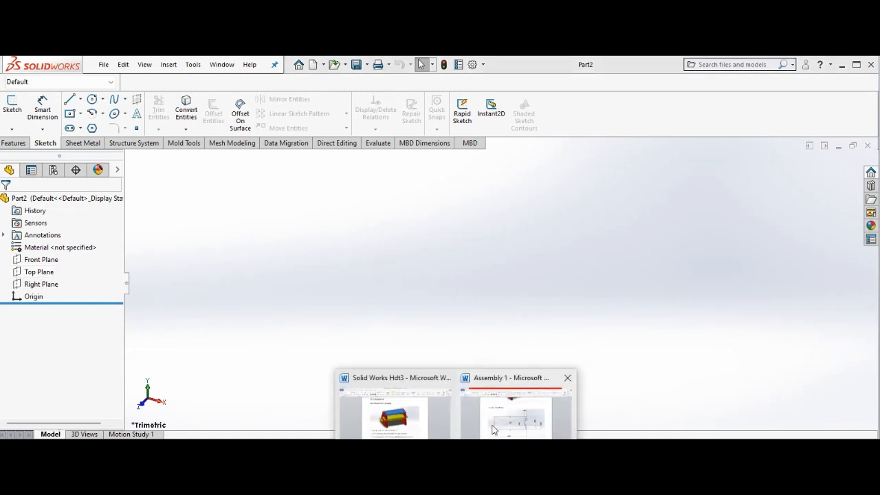
click(495, 427)
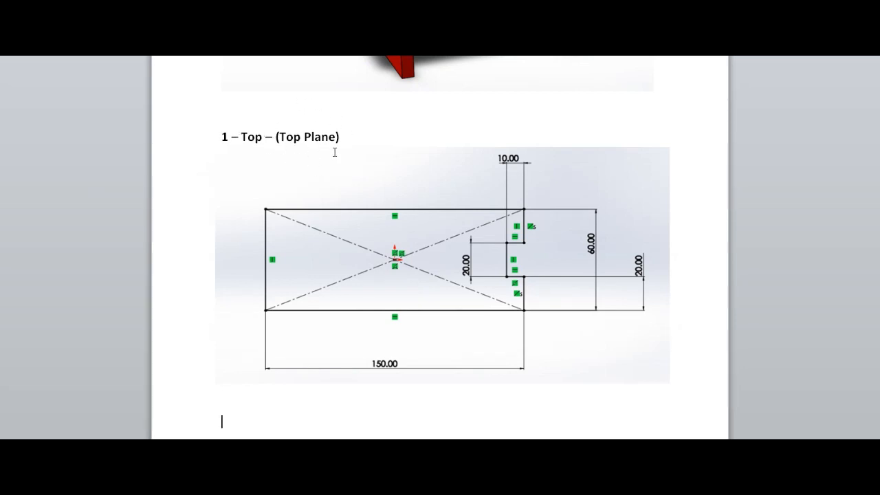
mouse_move(652, 465)
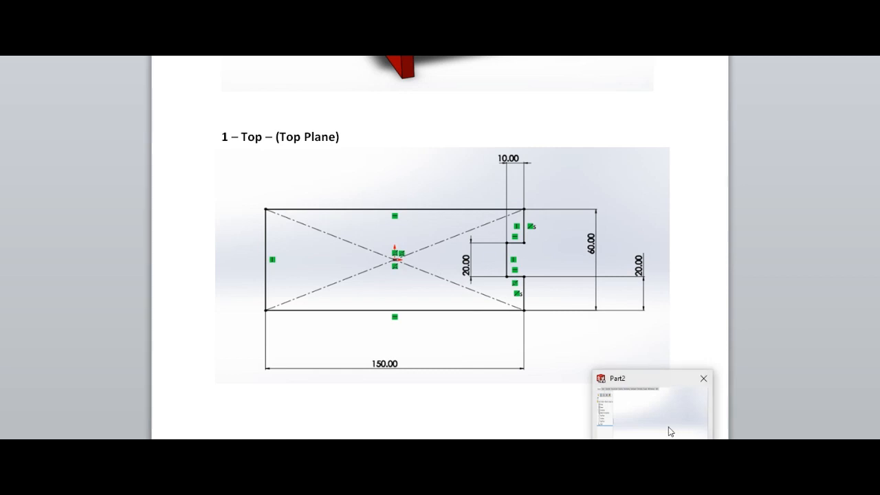
click(669, 427)
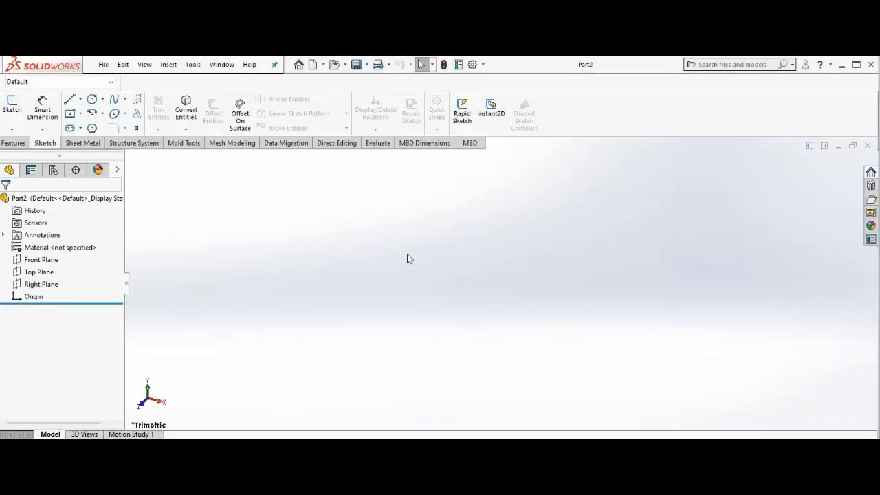
click(15, 142)
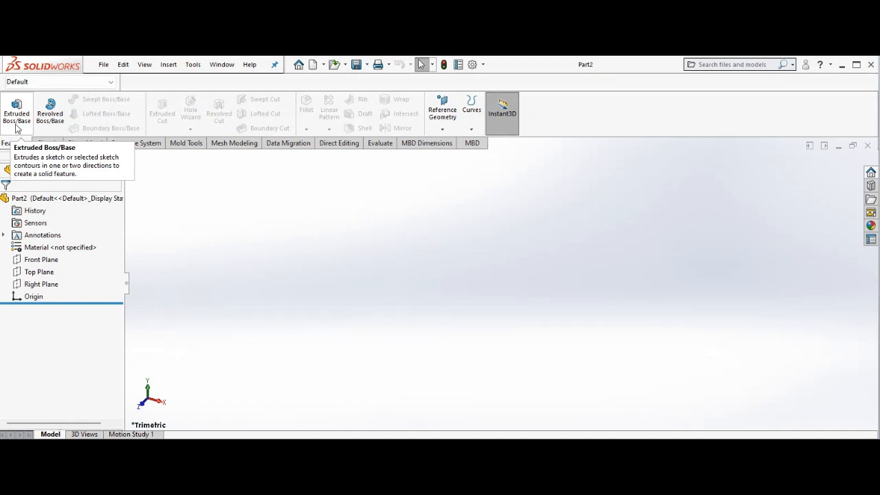
click(17, 125)
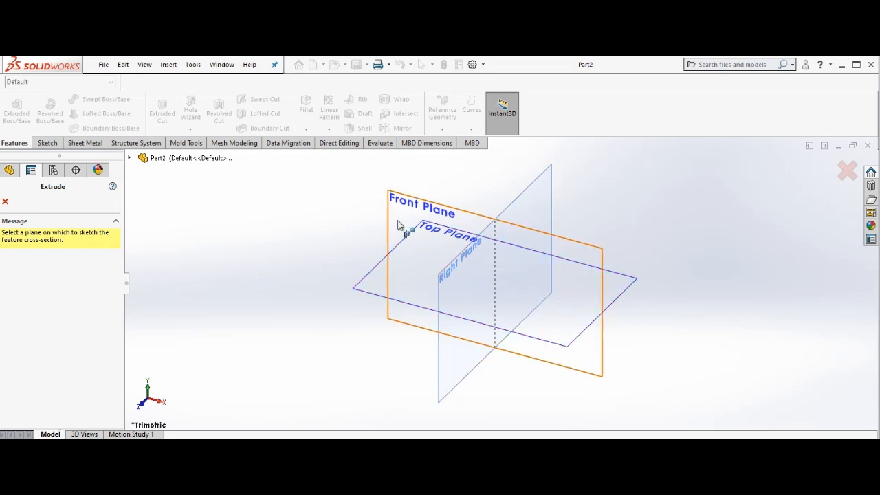
click(5, 202)
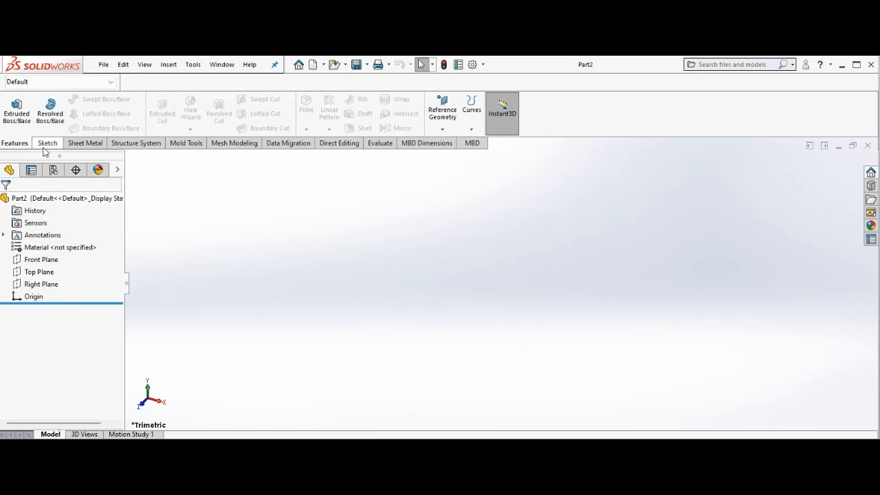
Start a sketch on the Top Plane and draw a center rectangle on the origin, about 178 by 79 mm
click(39, 272)
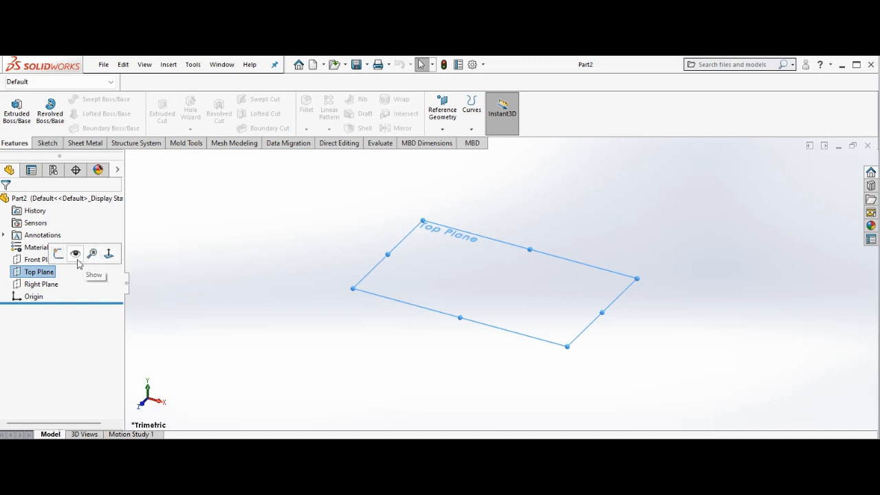
click(59, 256)
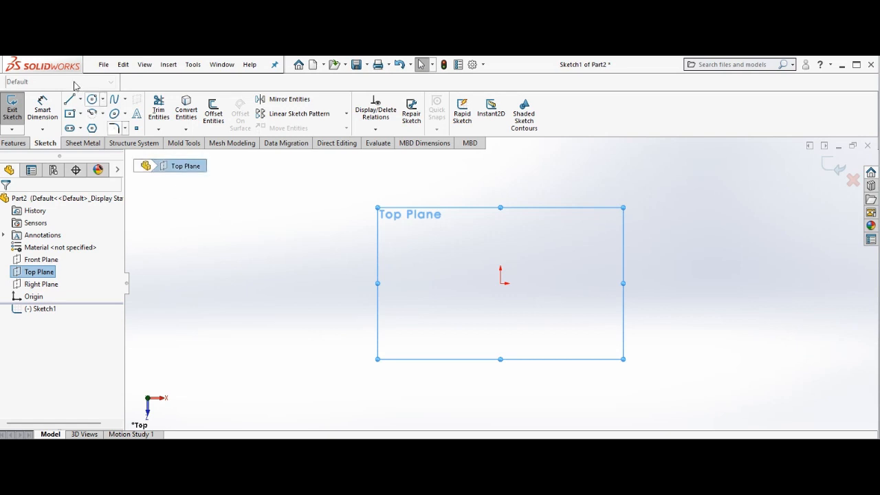
click(80, 114)
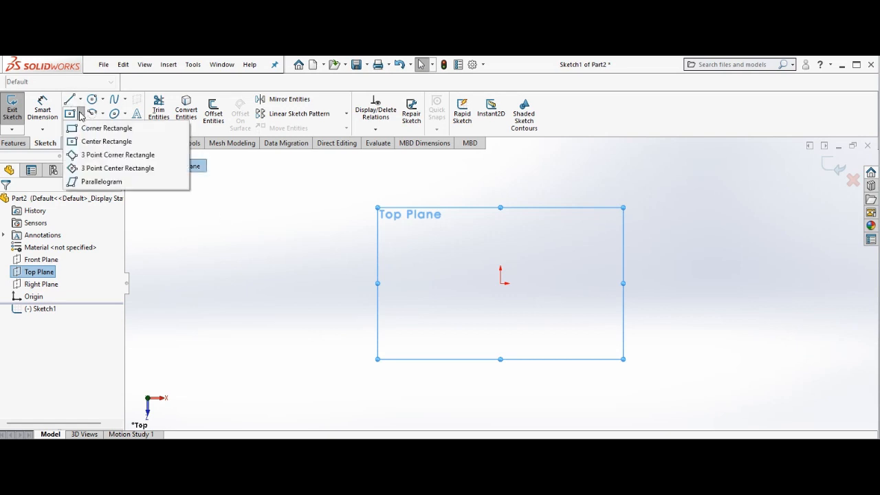
click(97, 141)
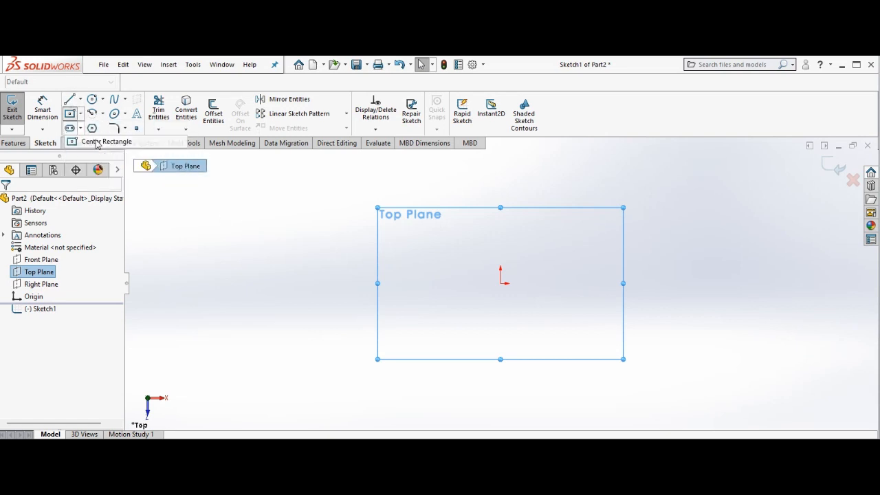
click(500, 284)
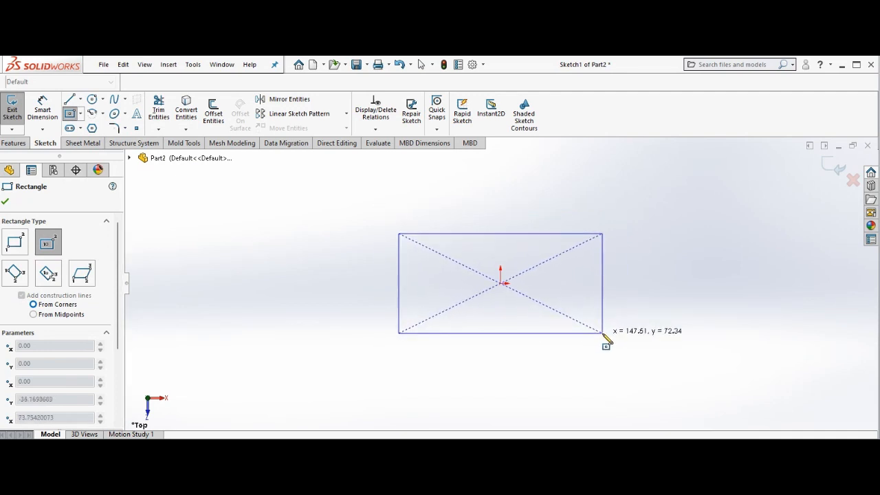
click(625, 350)
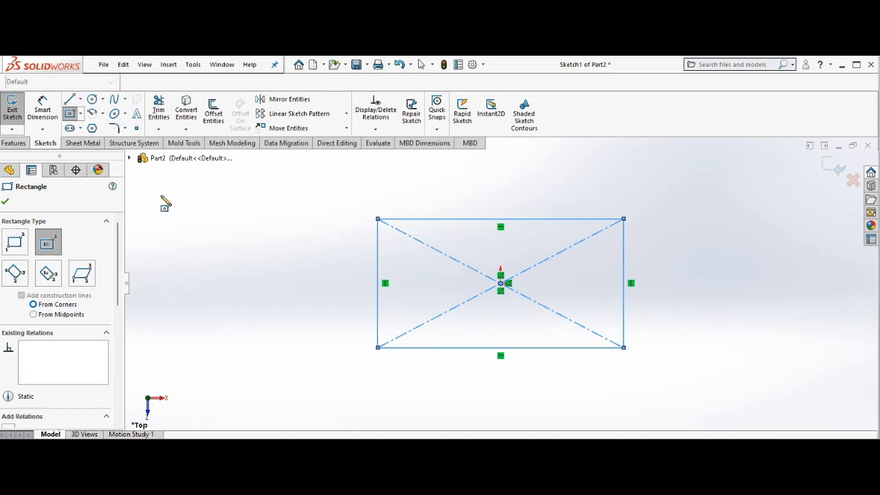
Dimension the rectangle's bottom edge to 150 mm, checking the reference drawing in between
click(42, 105)
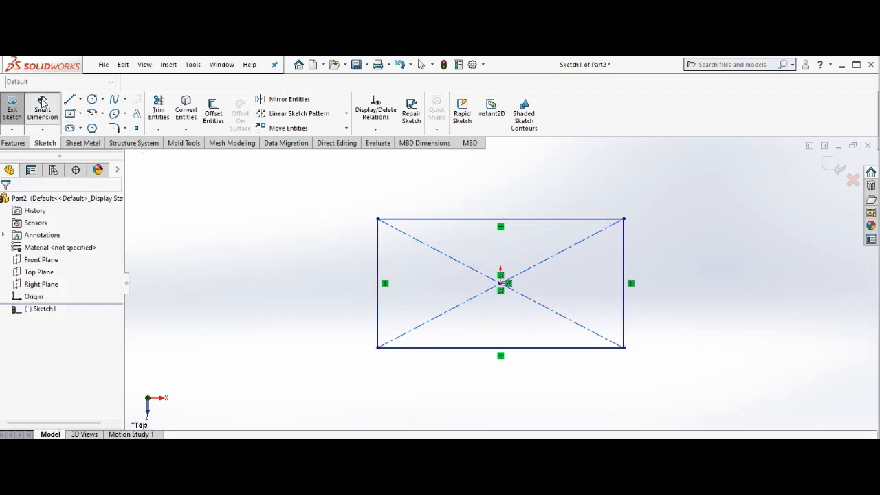
click(515, 348)
click(530, 400)
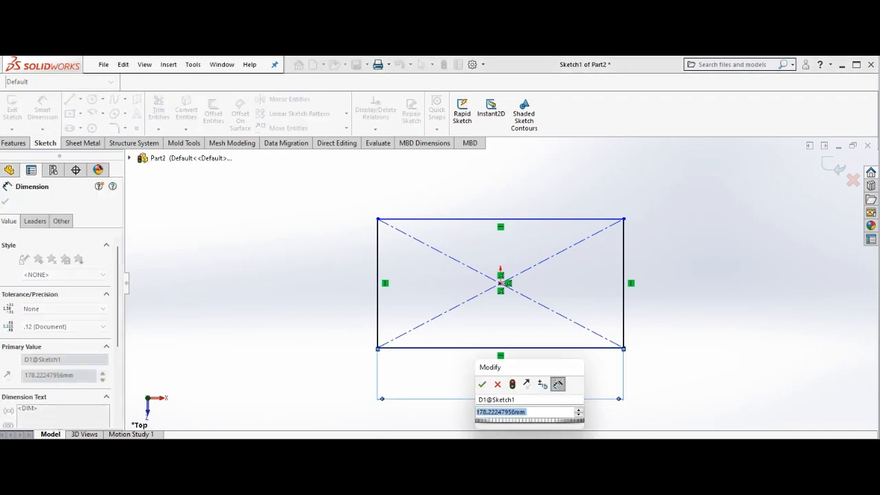
mouse_move(511, 432)
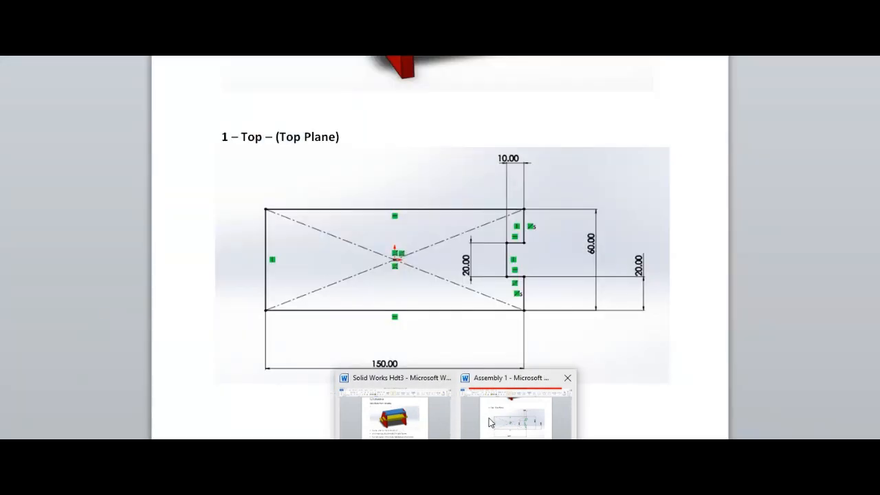
click(490, 422)
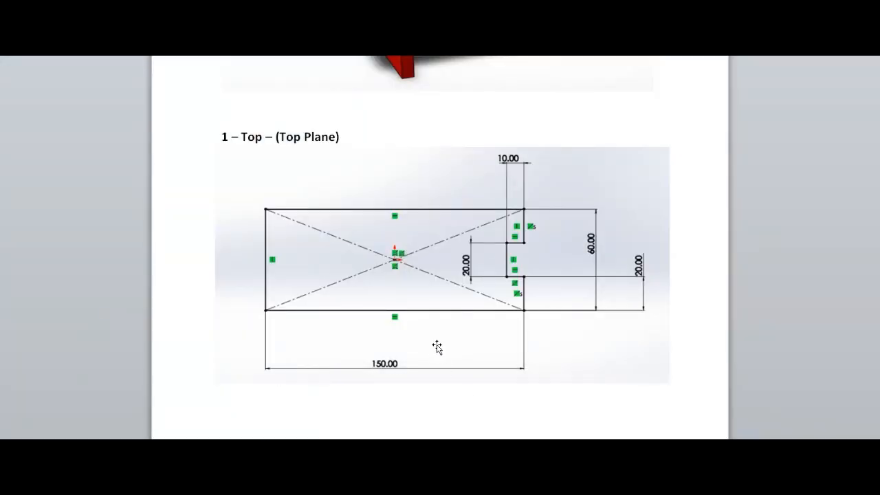
click(653, 444)
text(150)
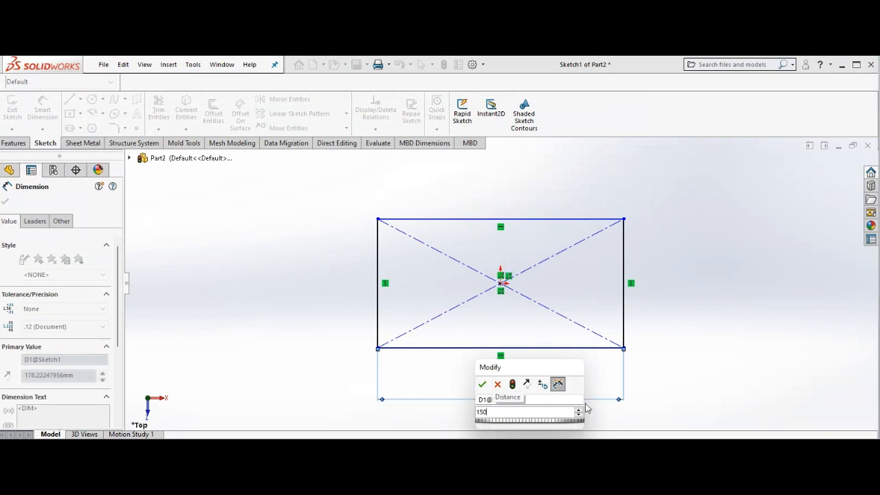
key(Return)
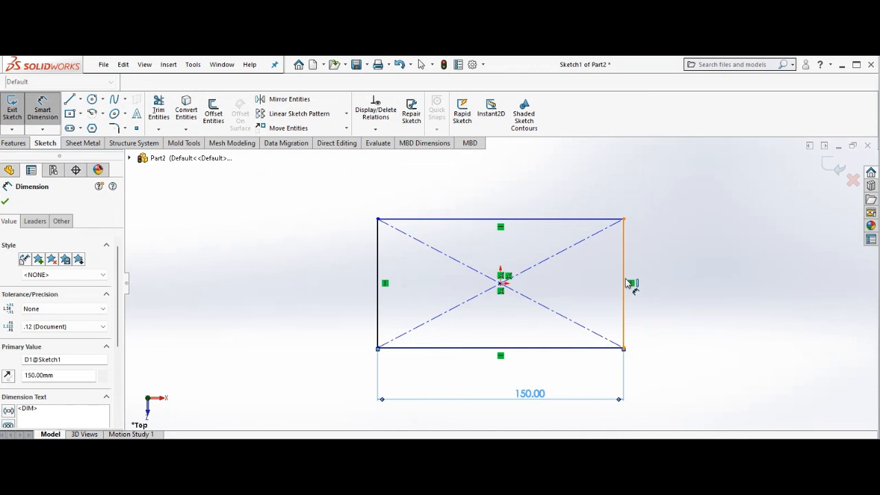
Dimension the rectangle's right edge to 60 mm
click(625, 283)
click(718, 269)
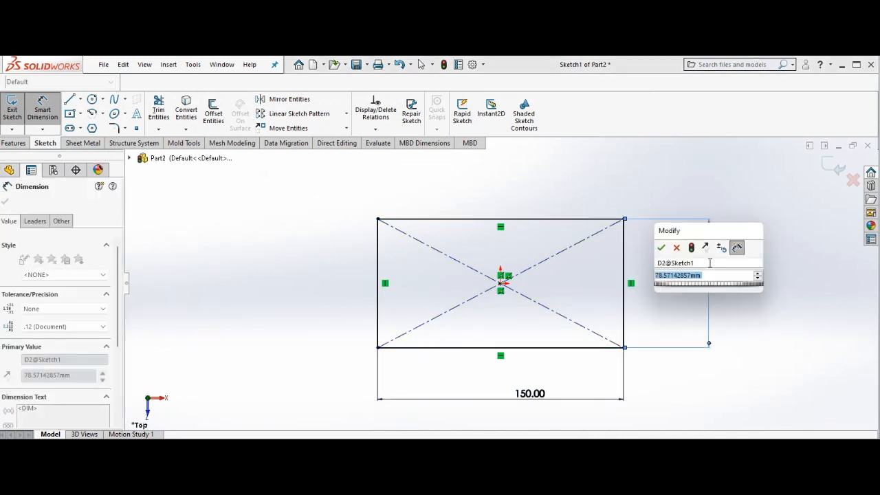
text(60)
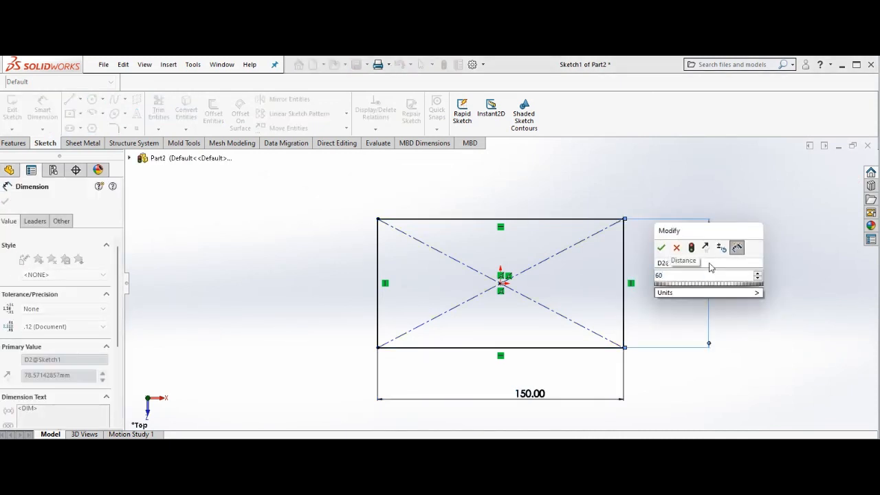
key(Return)
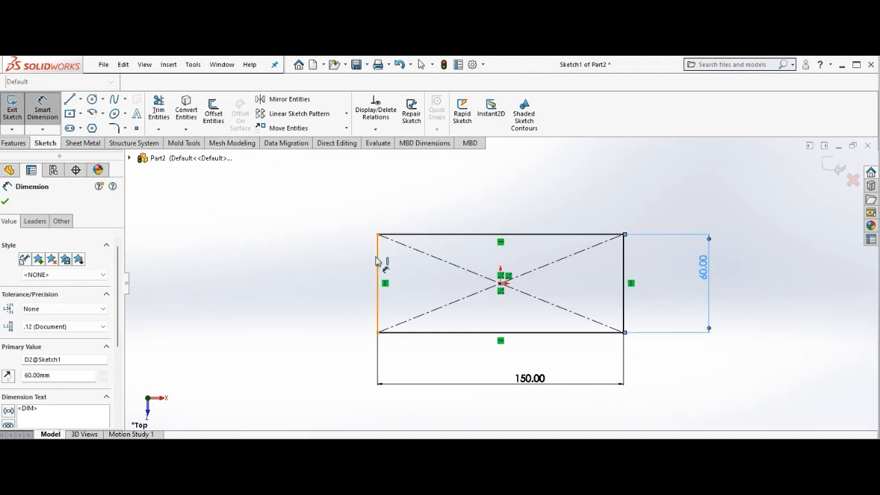
mouse_move(456, 467)
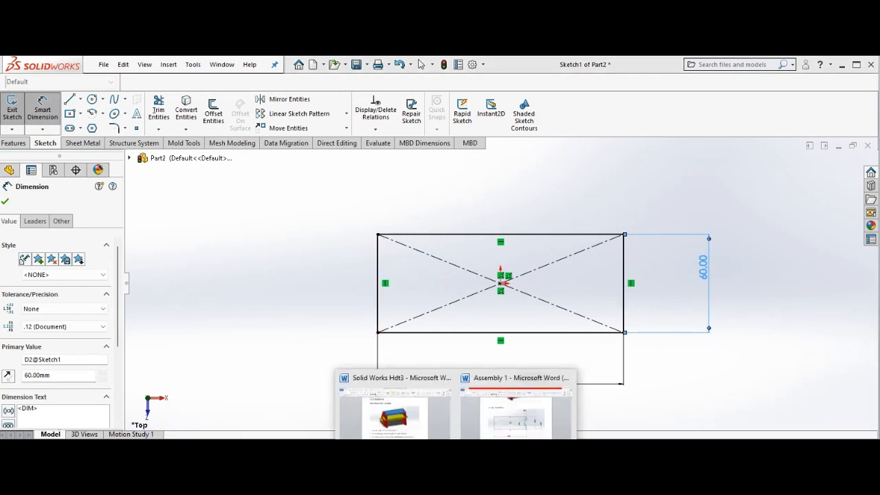
Check the Top Plane drawing in the tutorial, then draw a corner rectangle against the right edge, about 12 by 20 mm
click(518, 432)
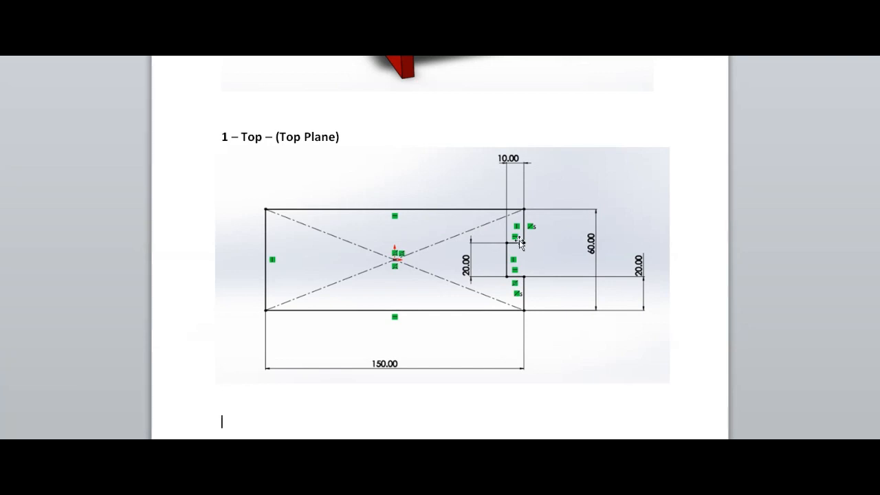
click(650, 412)
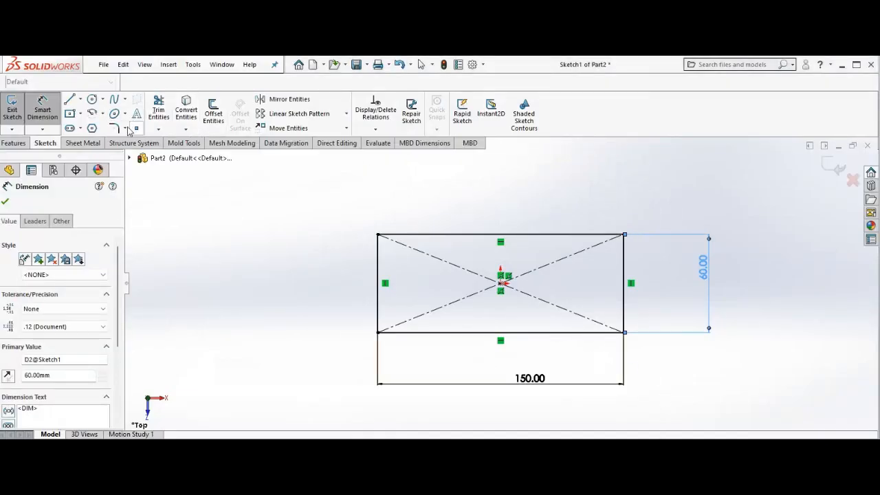
click(81, 116)
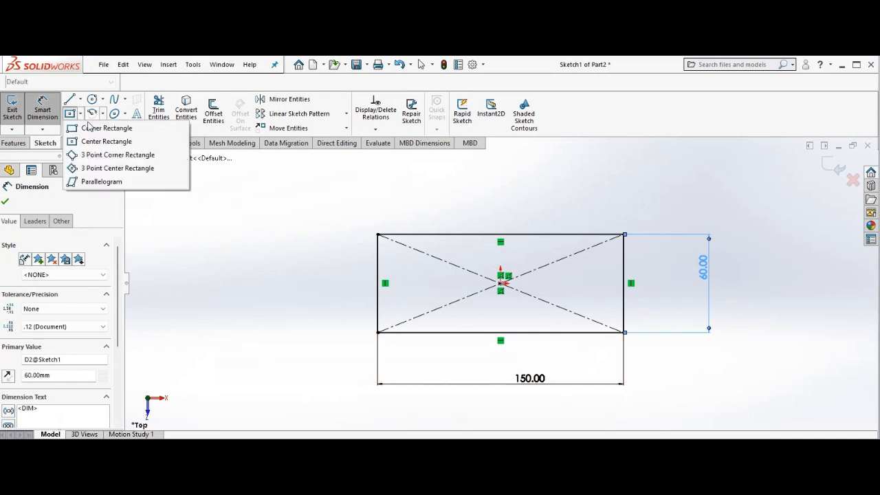
click(88, 127)
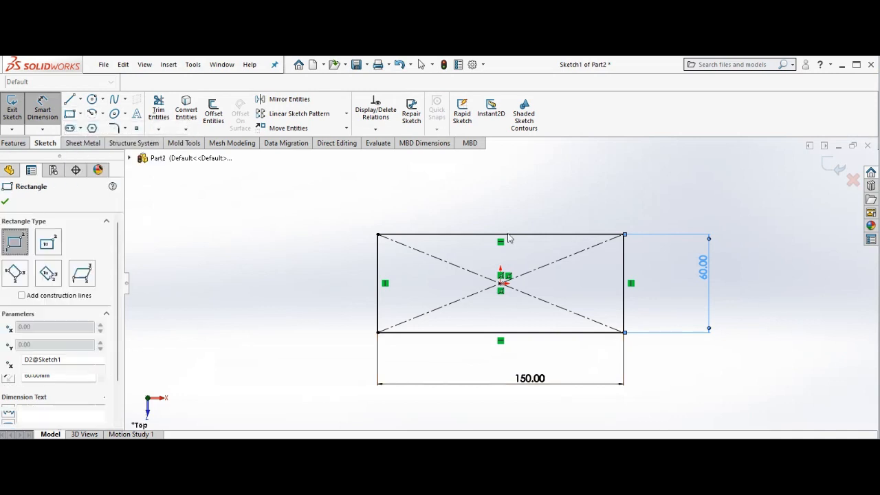
click(624, 268)
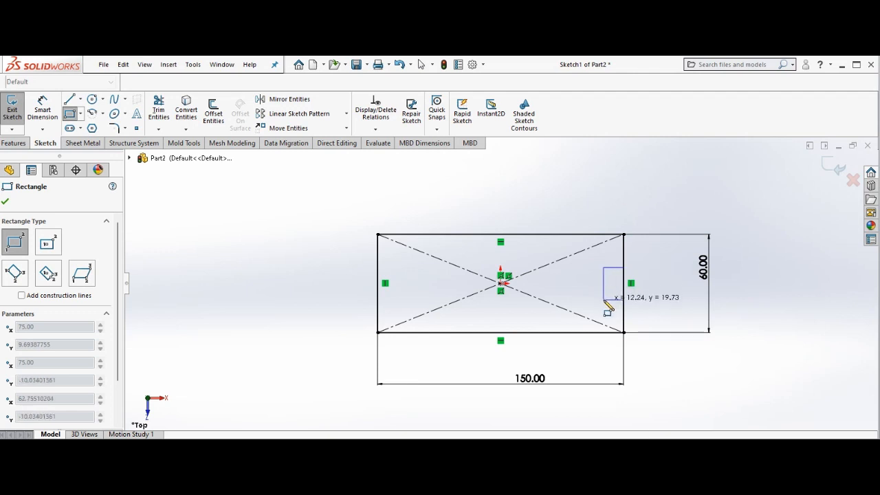
click(604, 299)
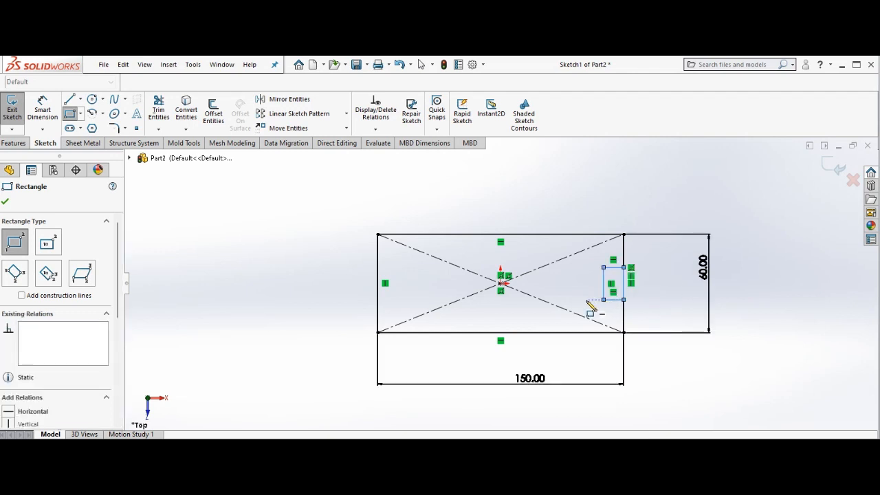
right_click(591, 307)
click(605, 309)
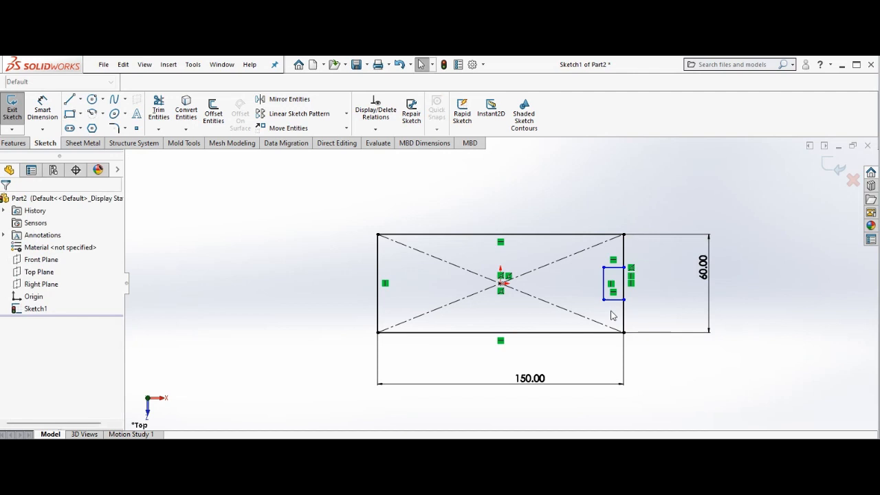
Dimension the small rectangle's height to 20 mm
click(38, 110)
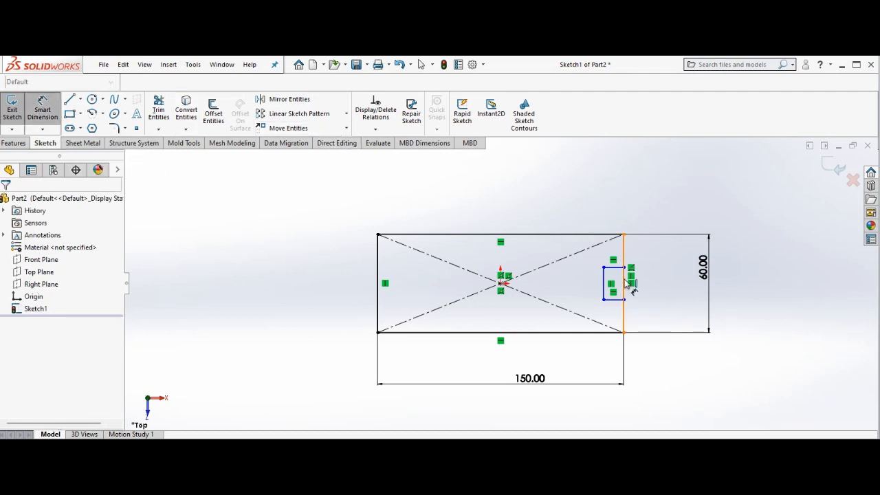
click(605, 284)
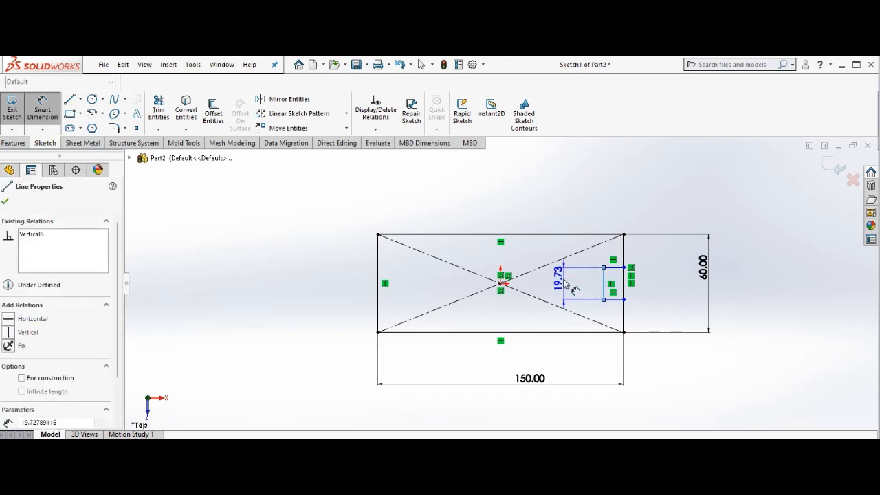
click(560, 282)
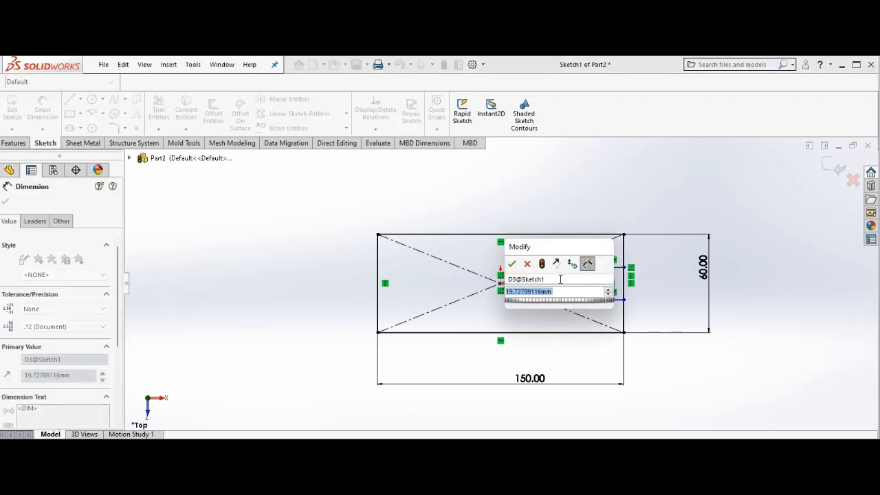
text(20)
key(Return)
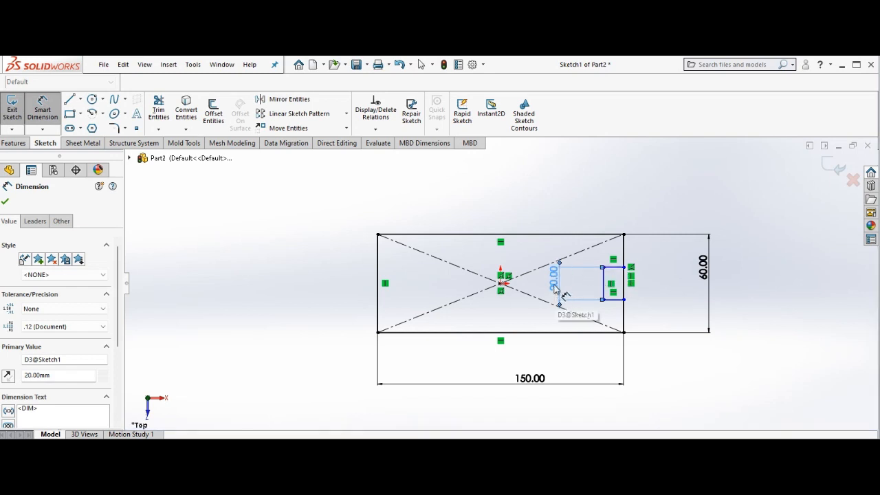
Dimension the small rectangle's top edge width to 10 mm
click(616, 267)
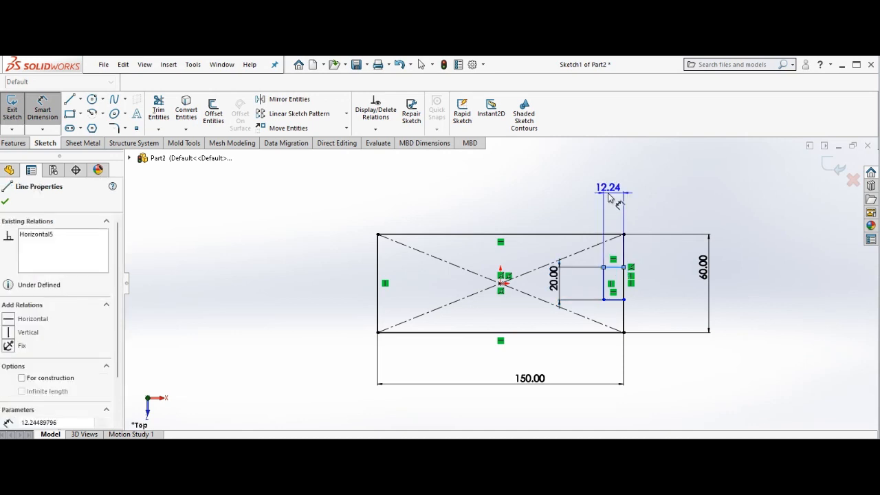
click(607, 195)
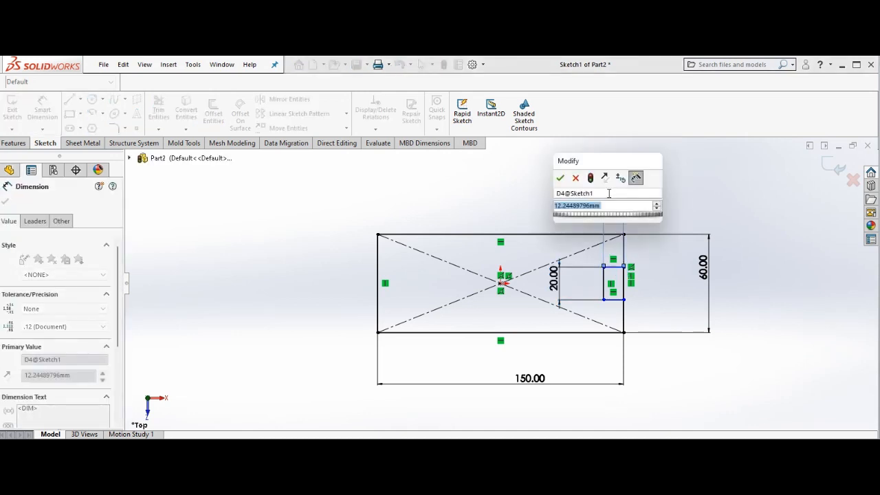
text(10)
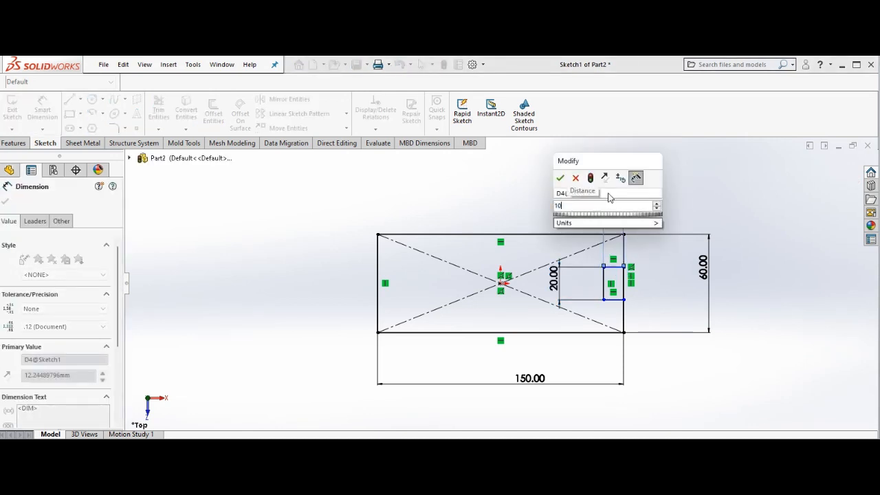
key(Return)
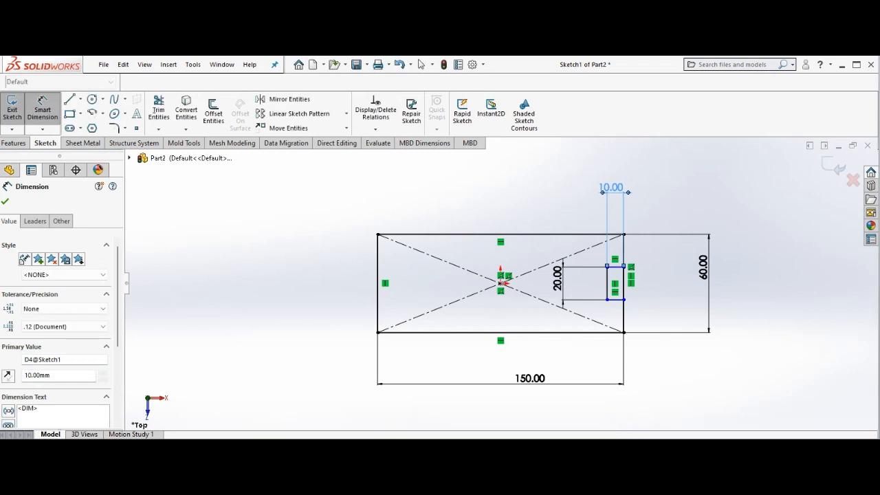
Check the notch dimensions in the tutorial's Top Plane drawing and return to the sketch
click(455, 469)
click(520, 433)
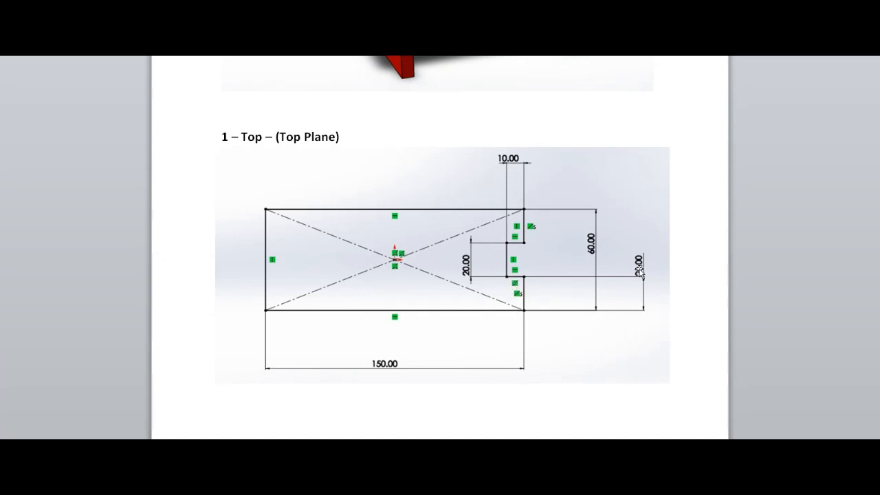
mouse_move(655, 448)
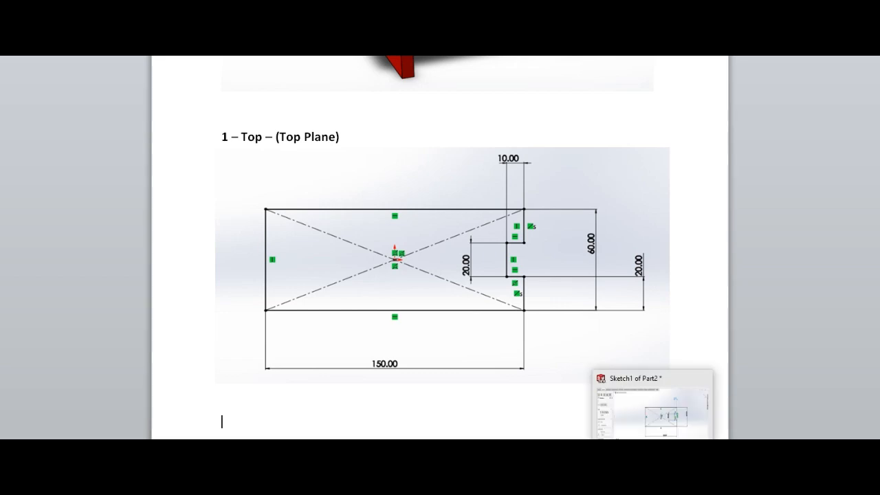
click(654, 416)
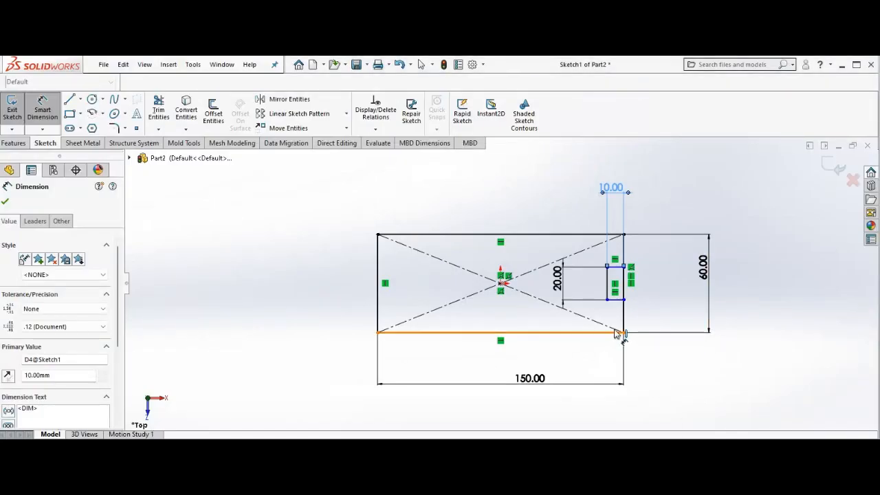
Dimension the distance from the small rectangle's bottom edge to the large rectangle's bottom edge as 20 mm
click(615, 301)
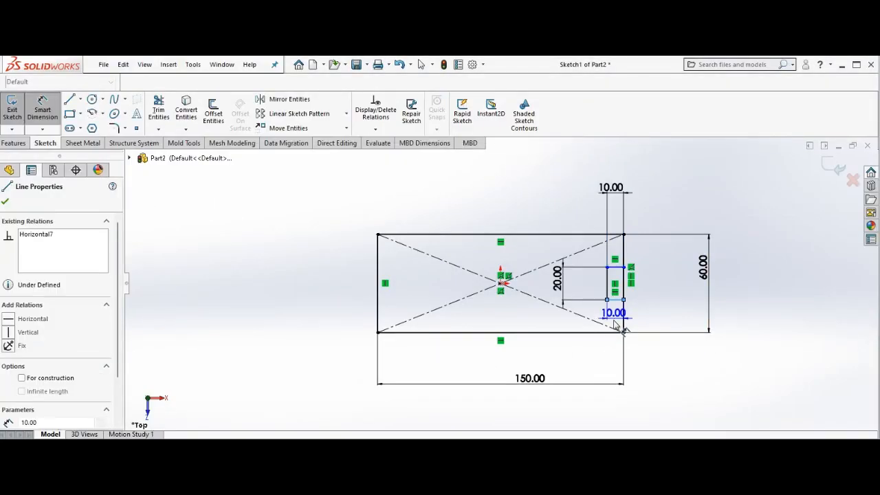
click(617, 332)
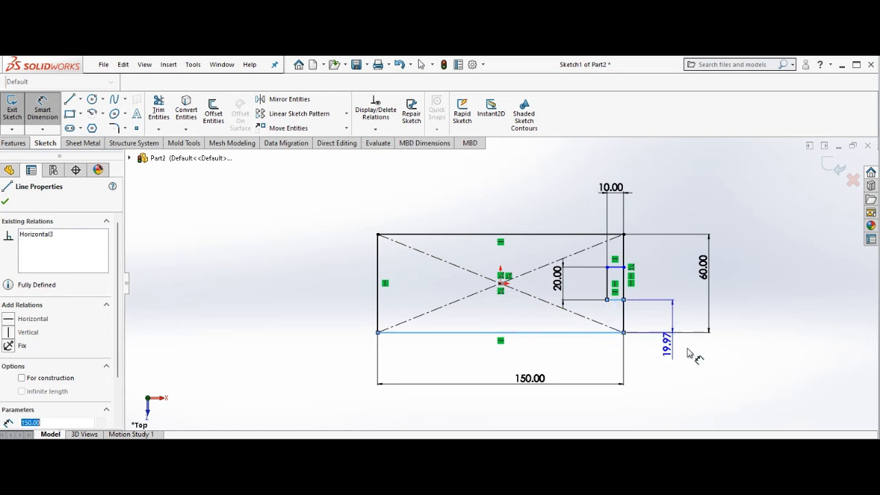
click(755, 360)
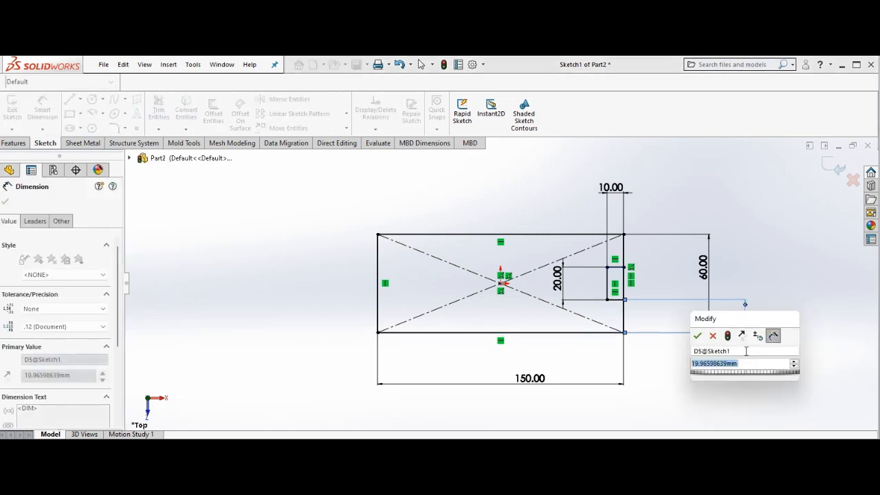
text(20)
key(Return)
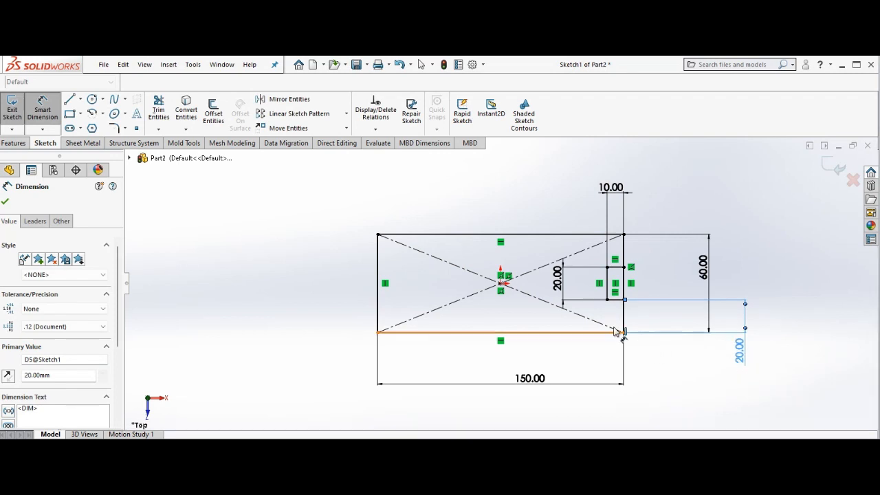
right_click(327, 244)
click(351, 275)
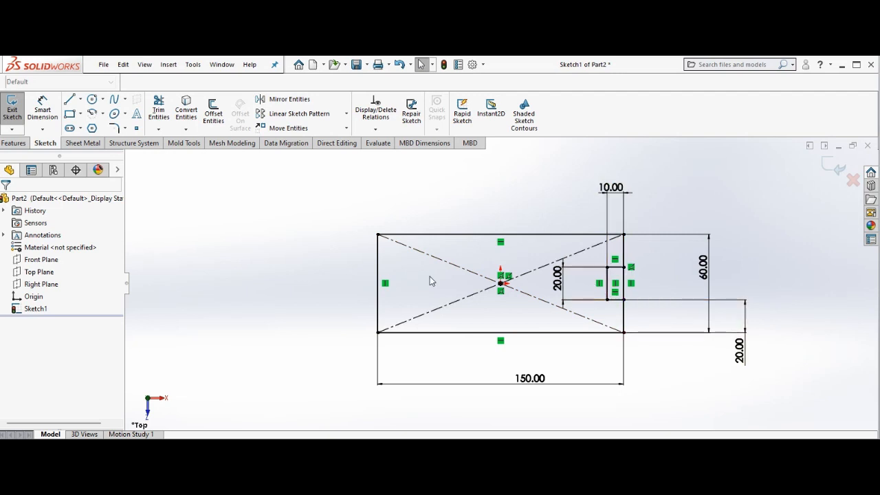
Draw a vertical centerline upward from the origin beyond the rectangle's top edge
click(80, 99)
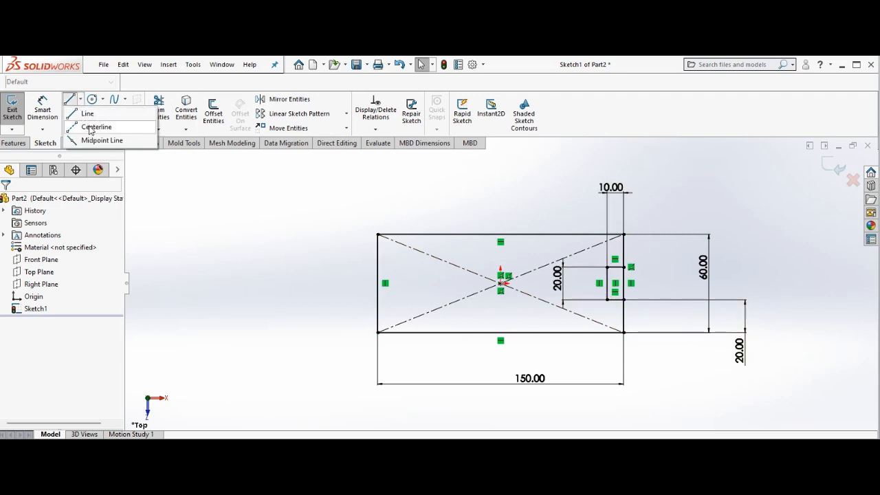
click(93, 127)
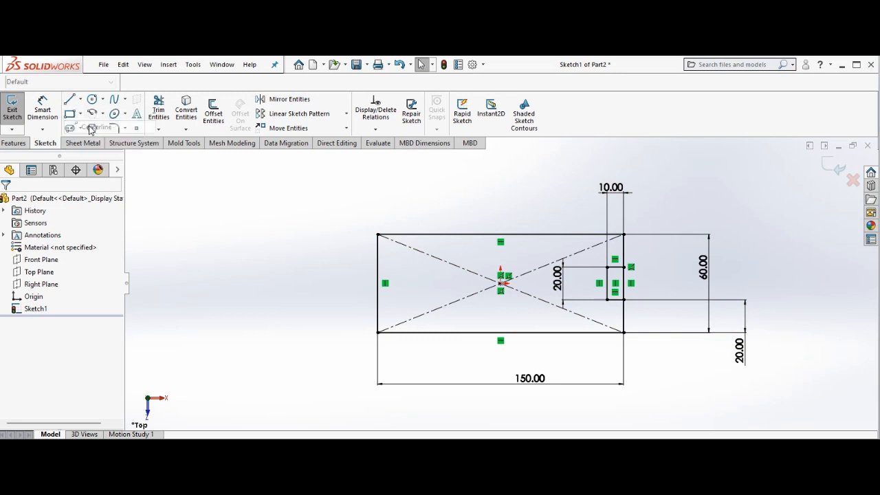
click(501, 283)
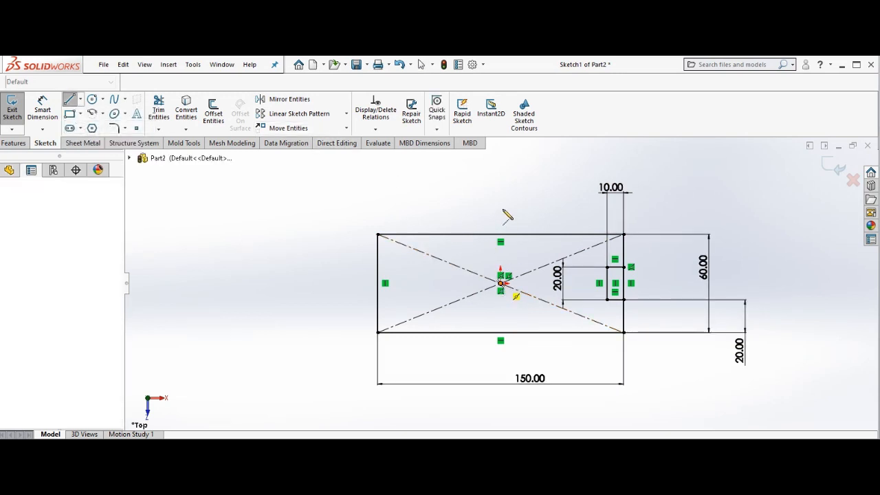
click(500, 157)
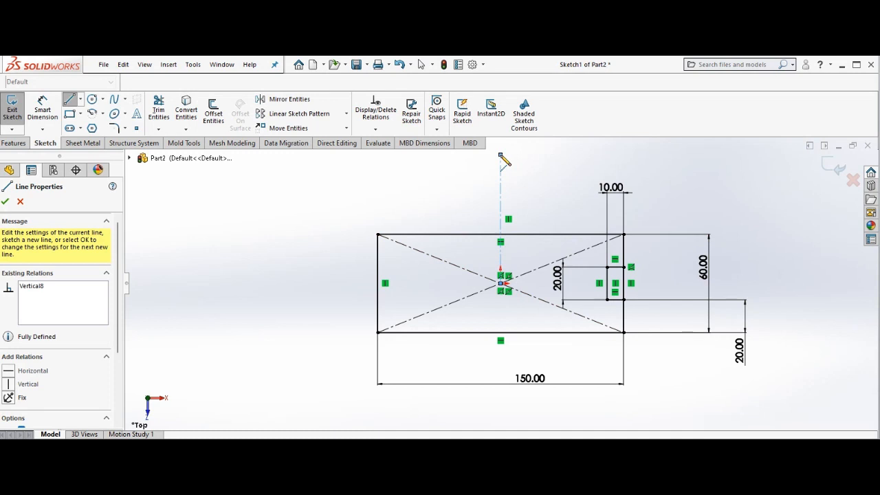
right_click(501, 157)
click(527, 165)
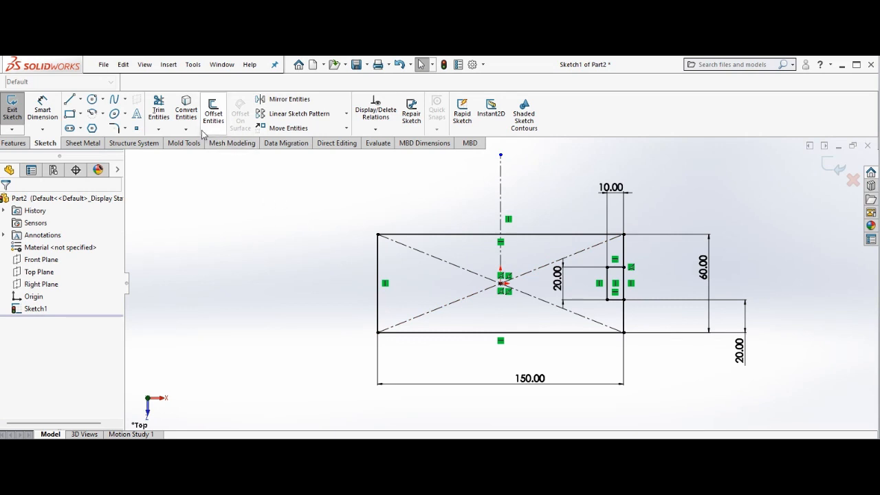
Mirror the small rectangle's four lines about the vertical centerline to the left edge
click(299, 100)
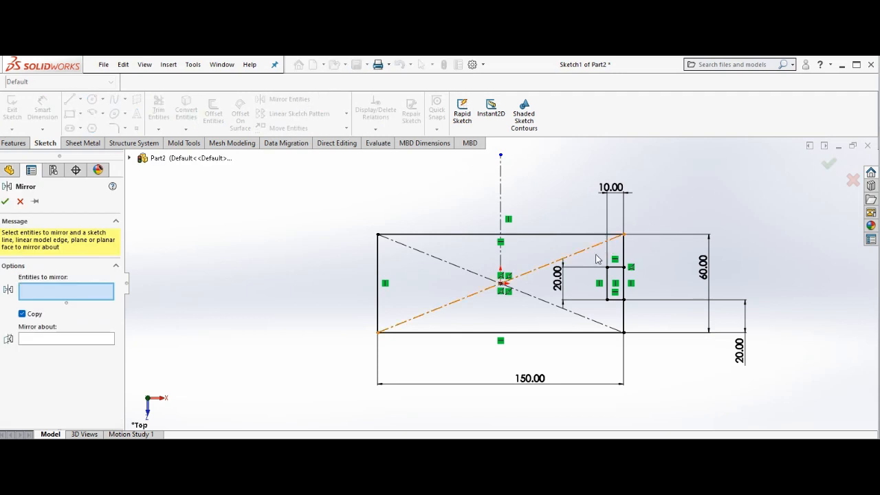
drag(595, 257, 636, 318)
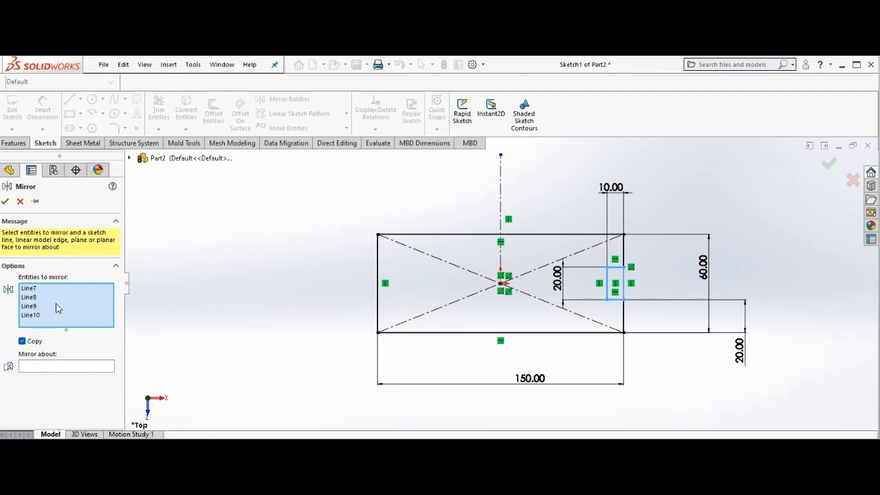
click(49, 369)
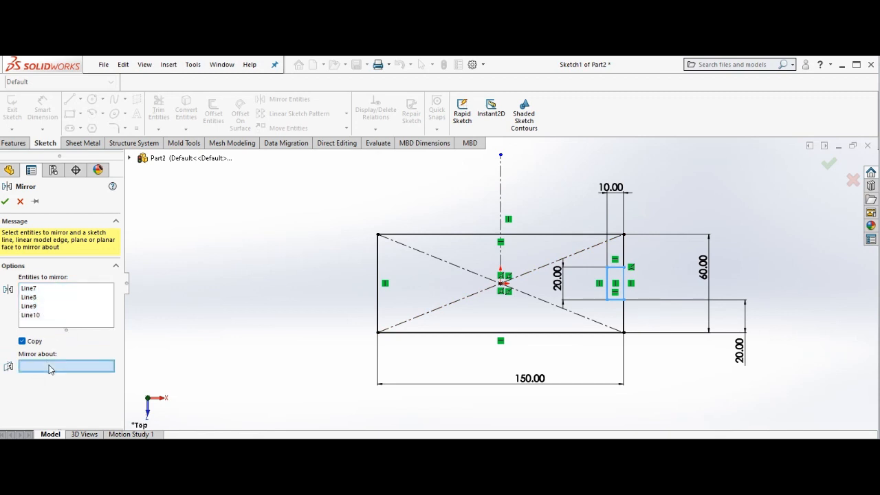
click(500, 204)
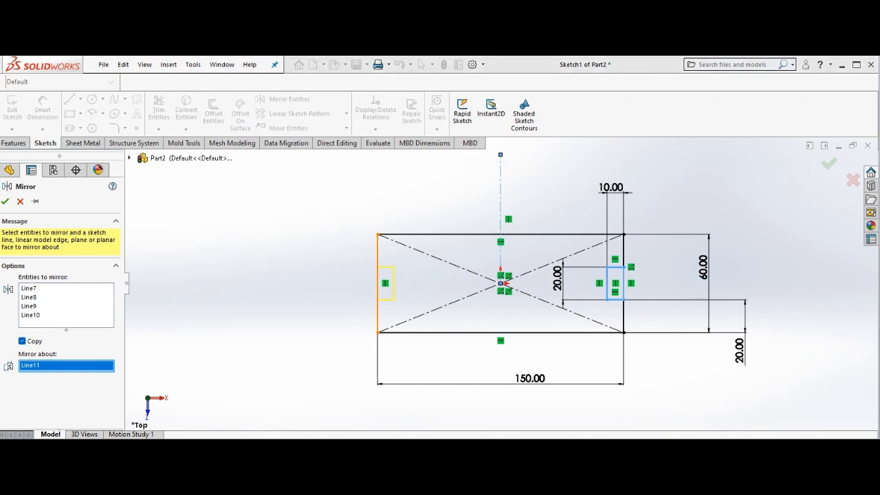
click(5, 202)
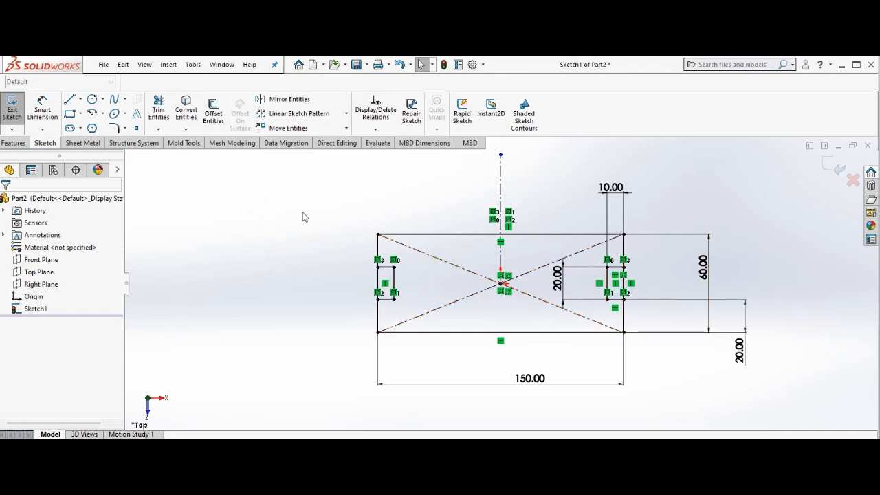
click(159, 111)
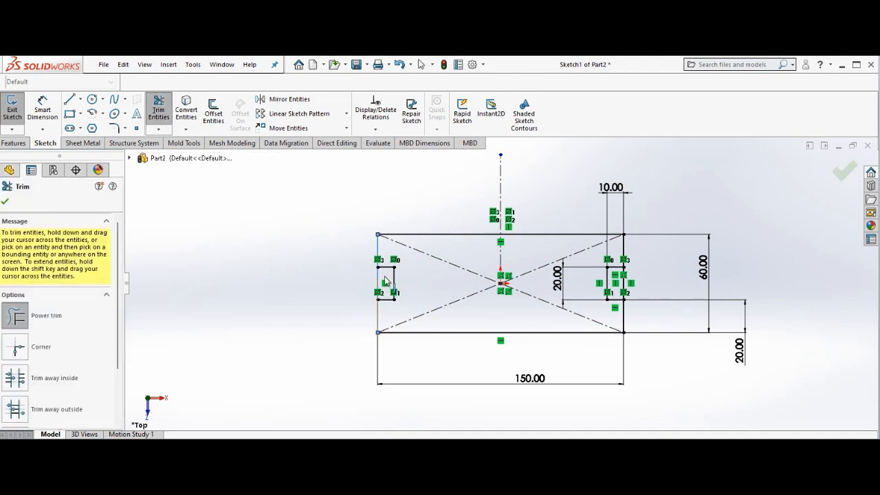
key(Escape)
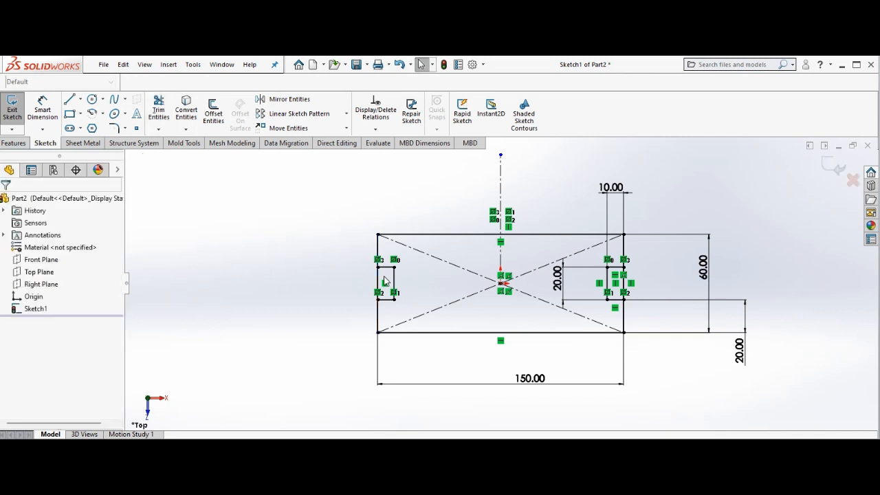
Trim away the large rectangle's edge segments inside both end notches
click(159, 110)
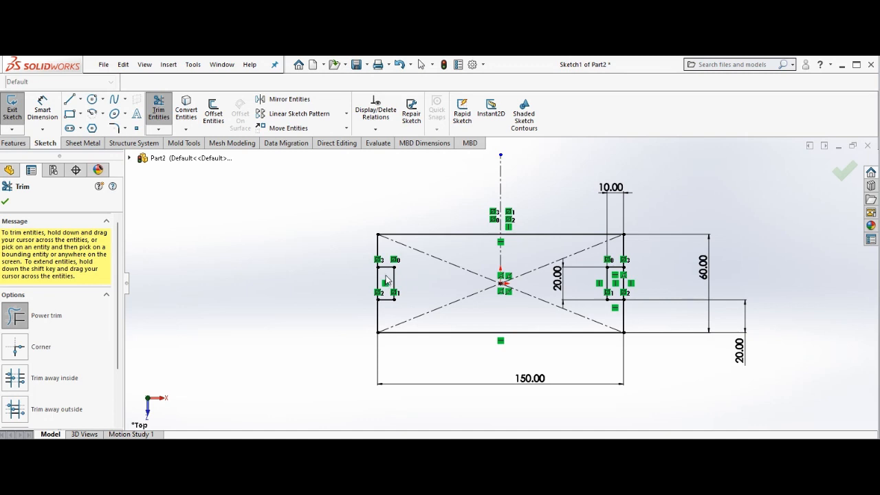
drag(387, 280, 371, 283)
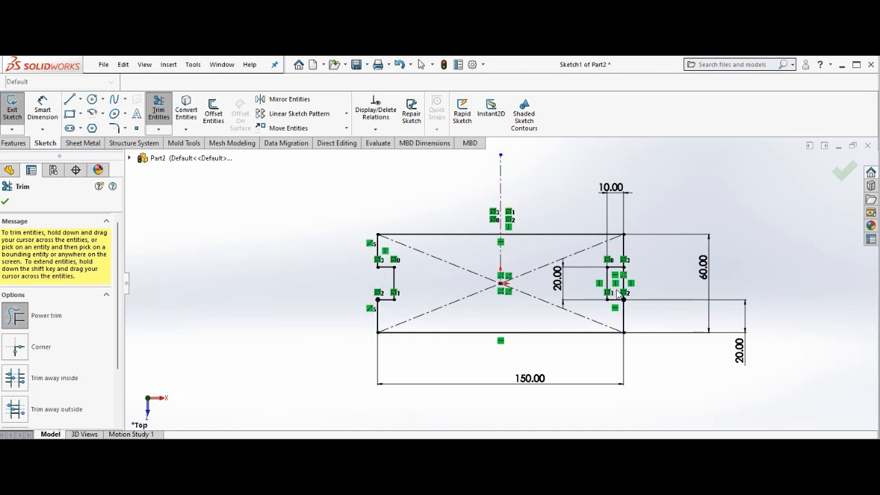
drag(620, 295, 640, 293)
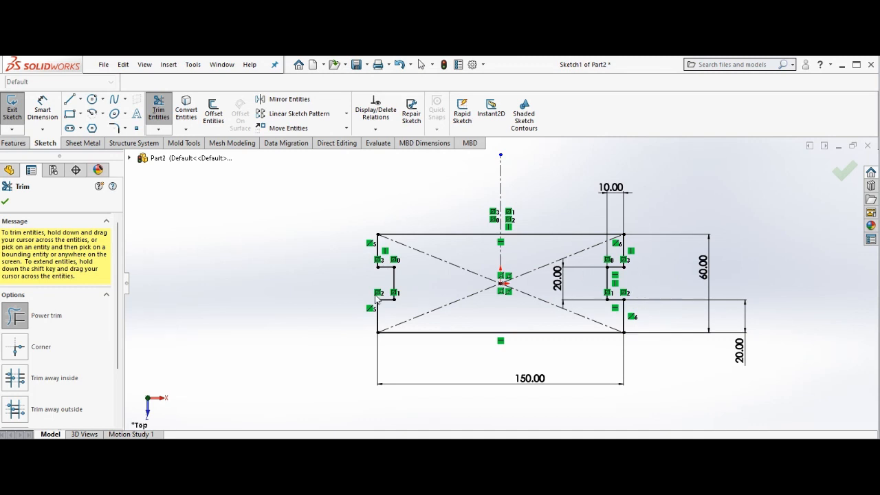
click(6, 202)
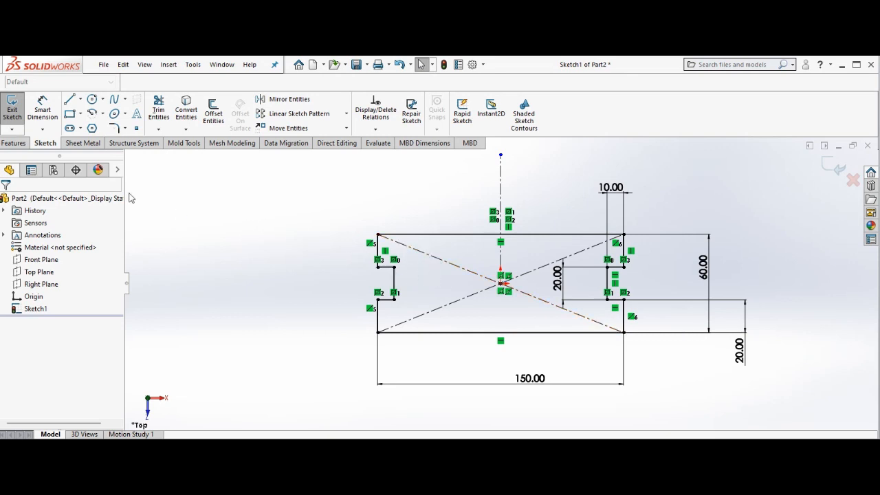
Extrude the sketch 10 mm as the bench top base
click(13, 144)
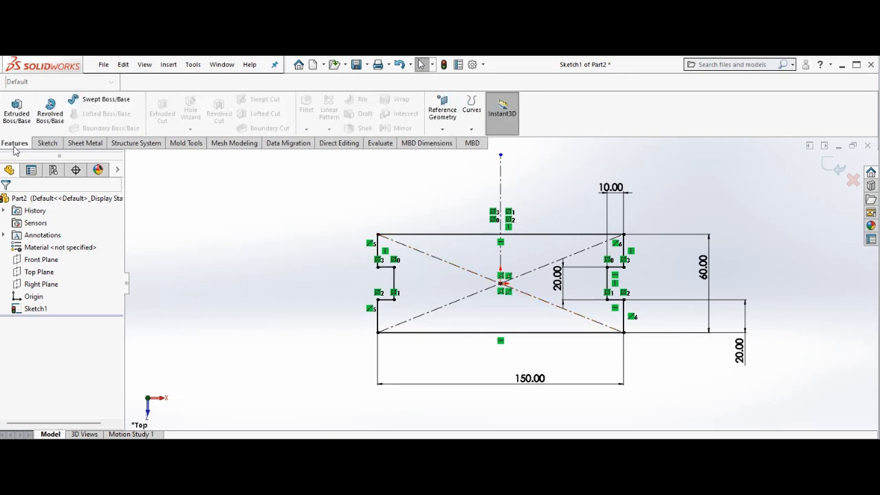
click(24, 110)
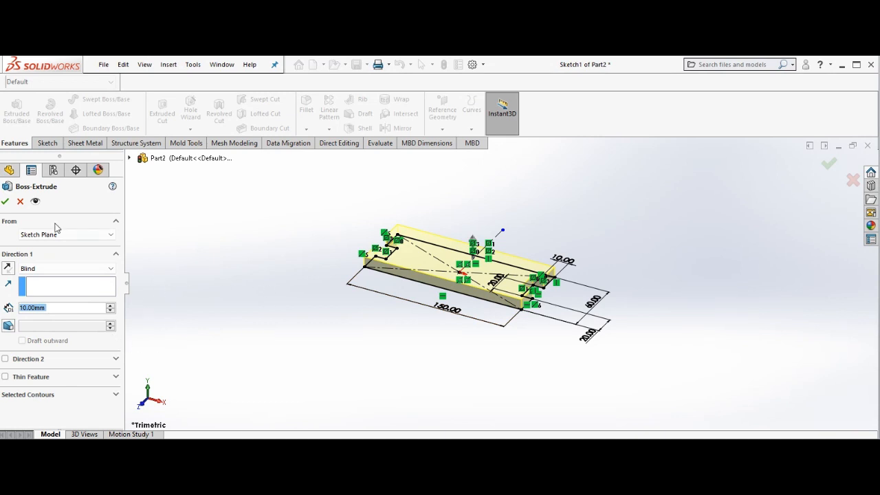
click(6, 202)
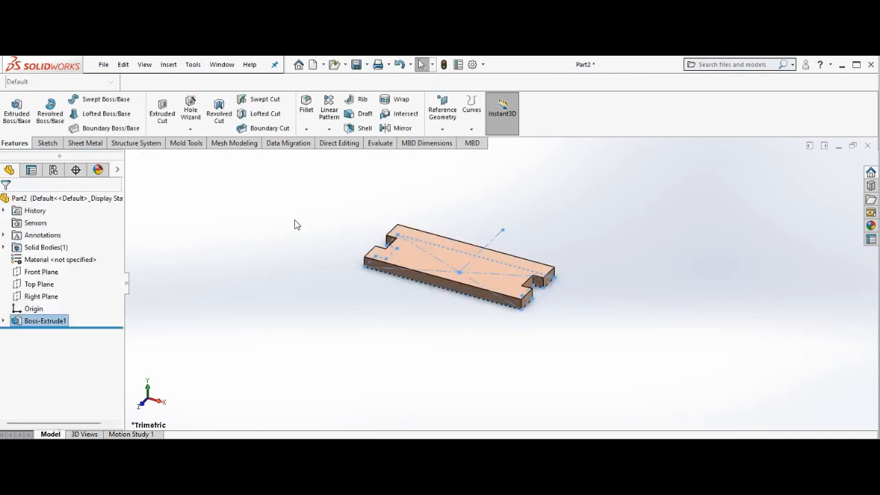
Start a DraftXpert draft and set the draft angle to 15°
right_click(341, 317)
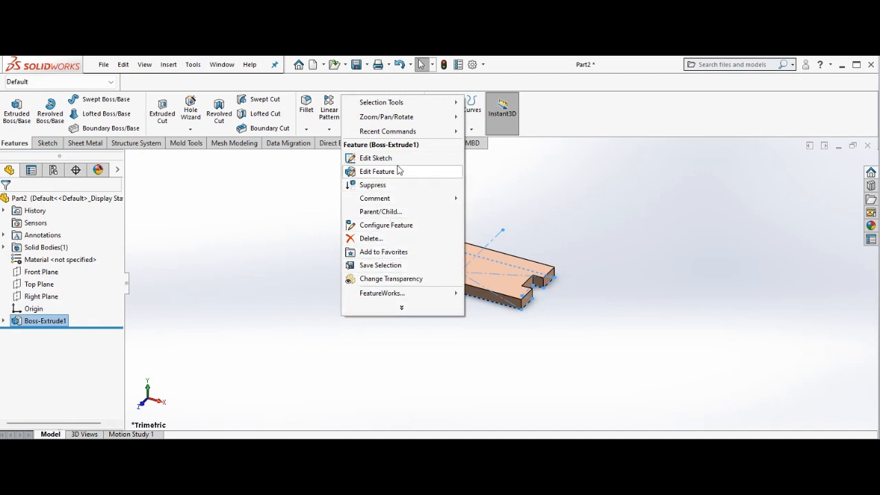
mouse_move(416, 117)
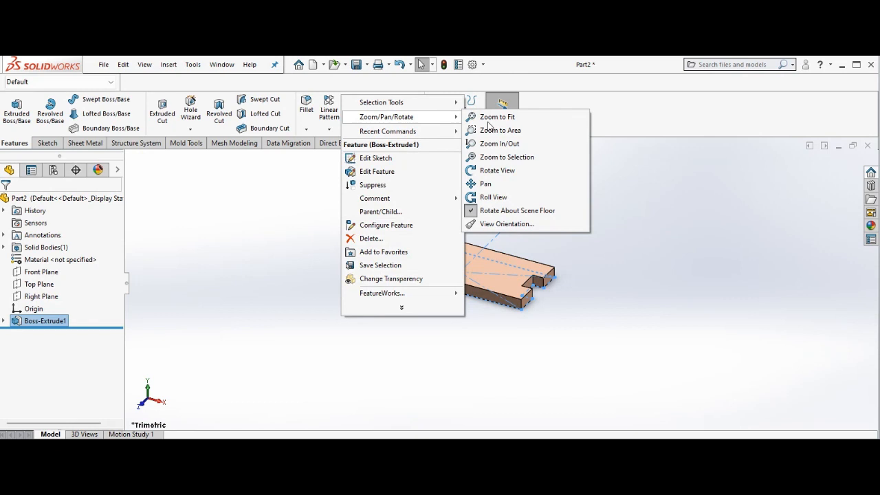
click(496, 170)
drag(342, 259, 406, 238)
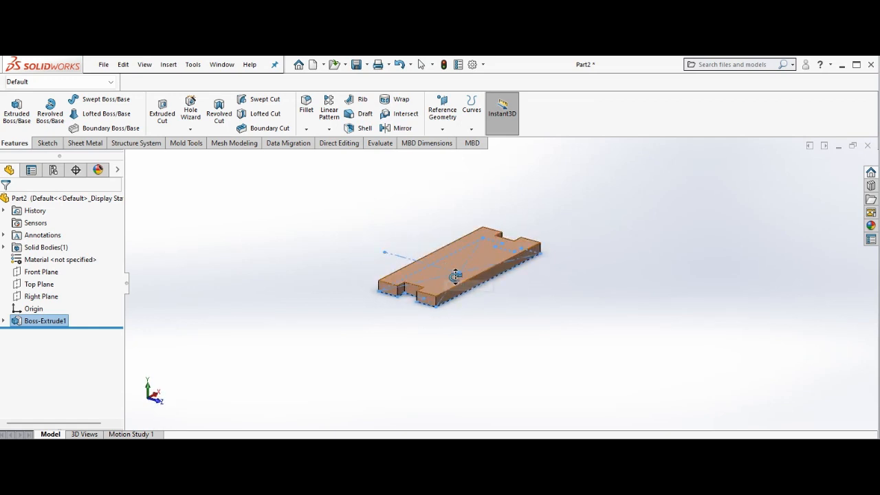
right_click(359, 286)
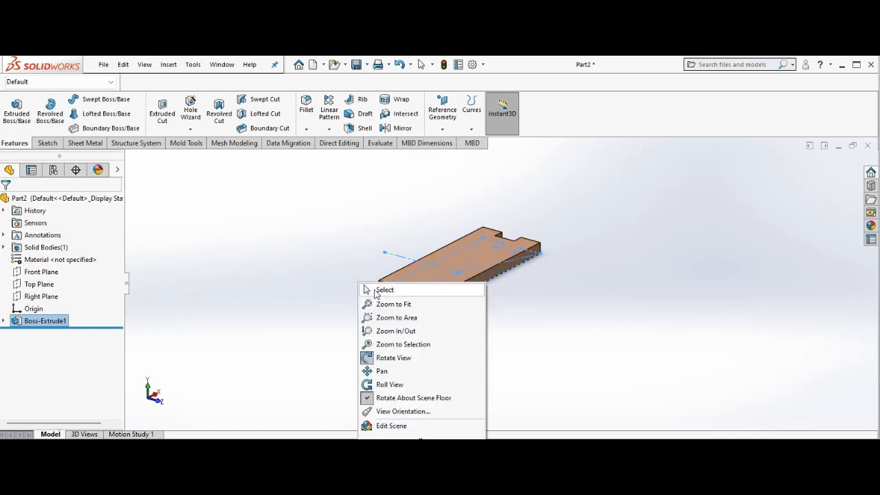
click(366, 290)
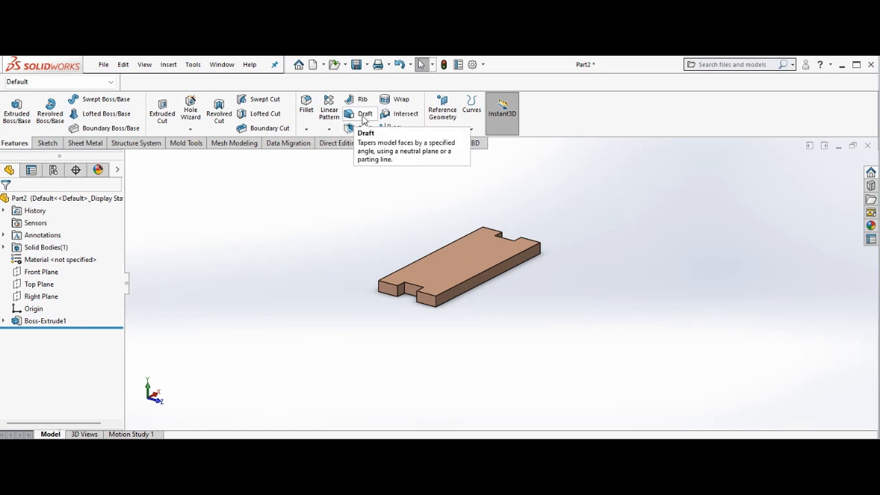
click(363, 117)
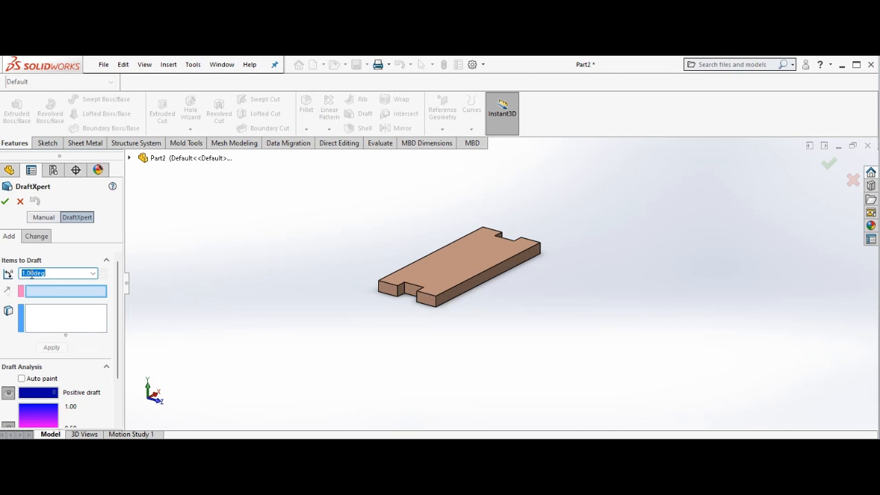
text(15)
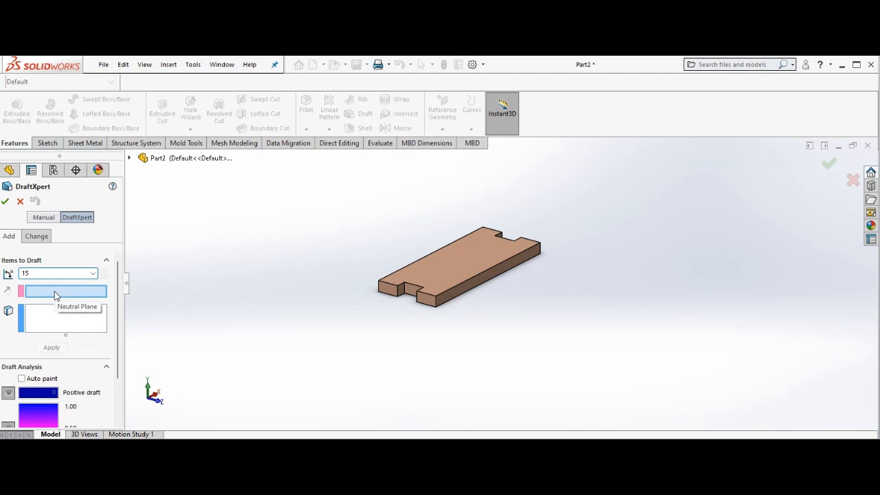
Select the bench top's bottom face as the draft's neutral plane
right_click(221, 270)
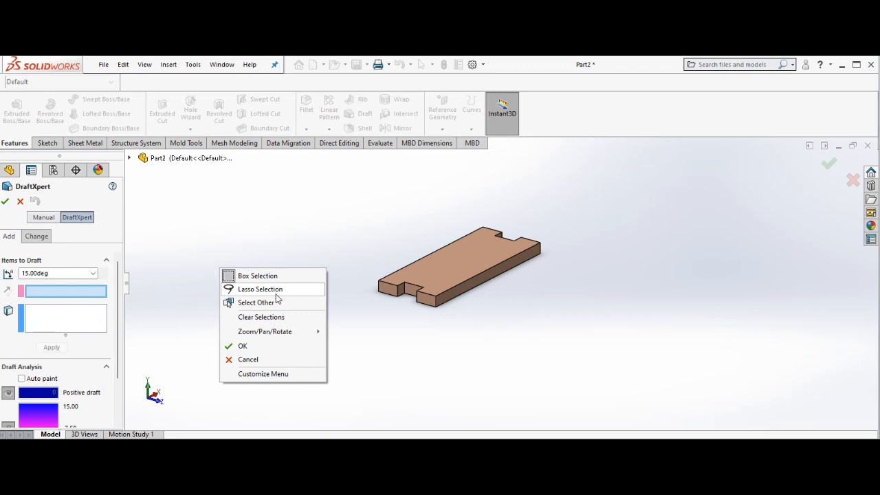
mouse_move(293, 332)
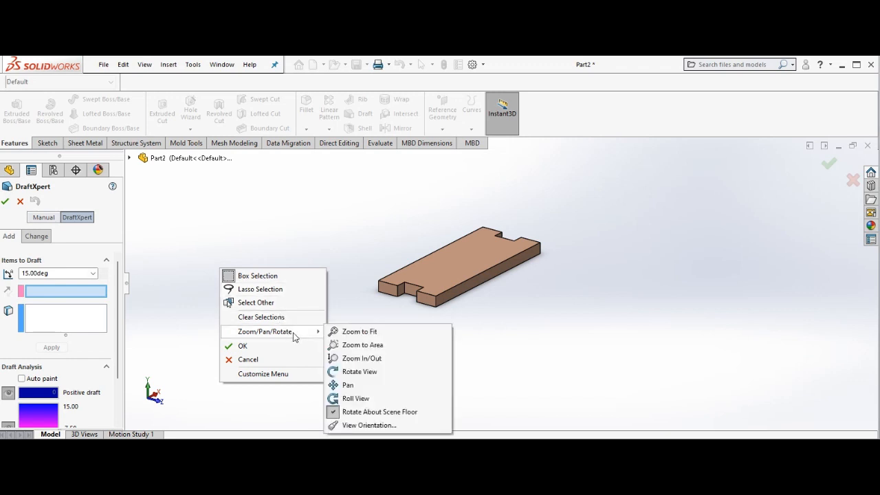
click(360, 372)
drag(365, 314, 365, 213)
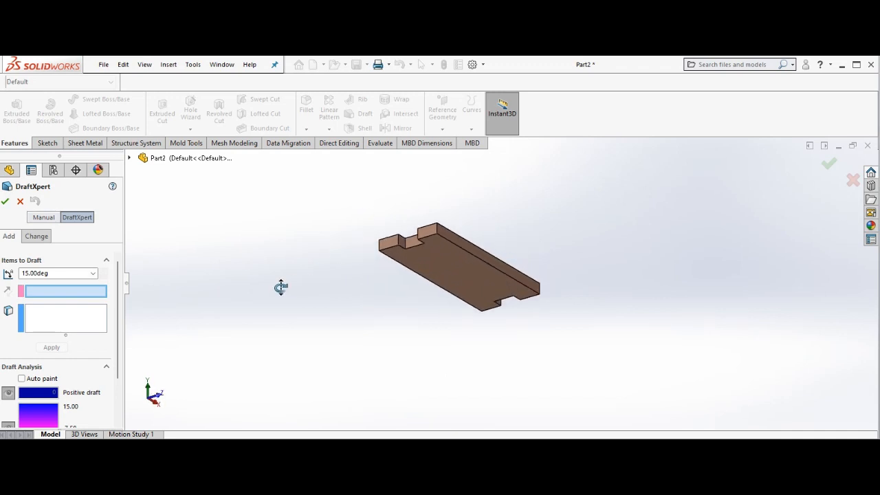
right_click(249, 296)
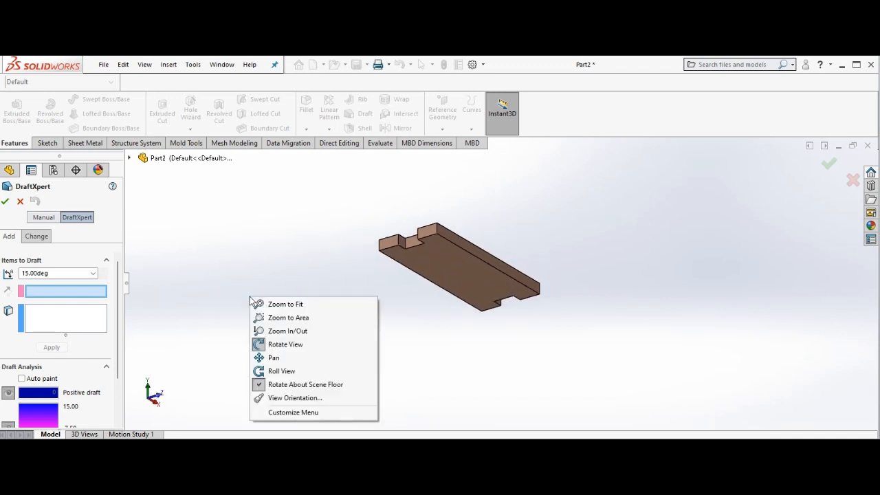
click(277, 346)
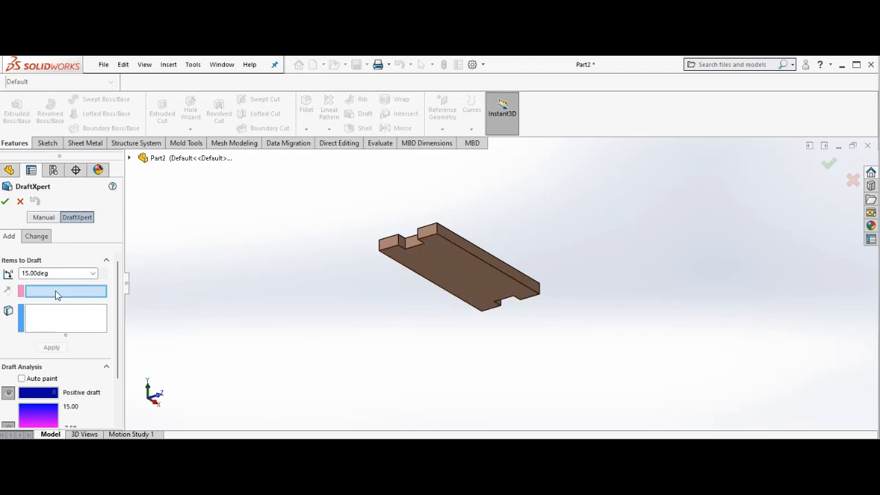
click(451, 265)
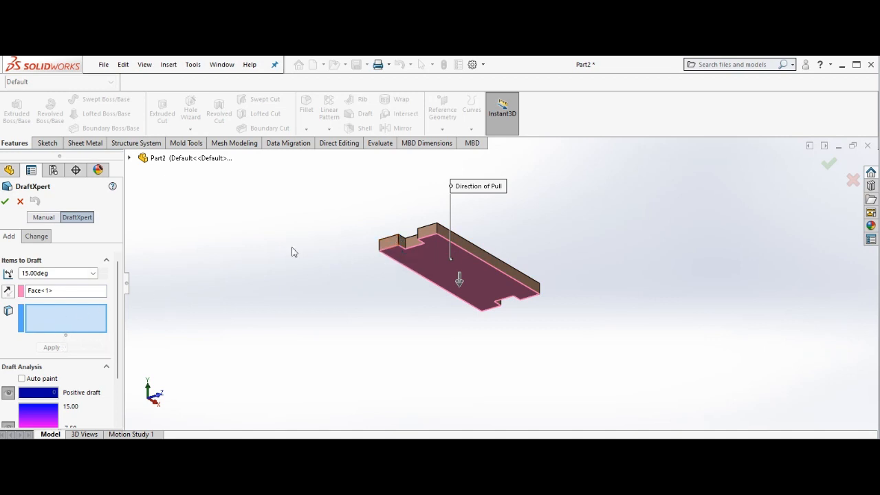
Add two side faces as draft faces, reverse the pull direction, and apply the 15° draft
click(491, 263)
right_click(328, 275)
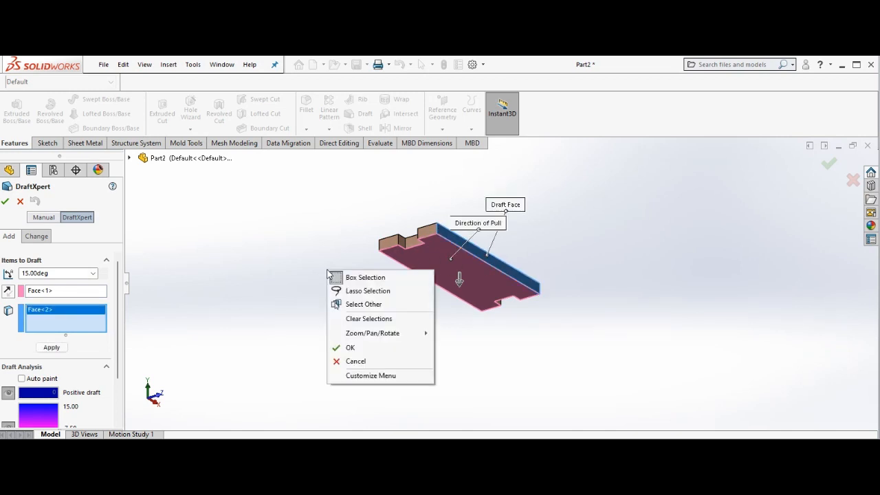
mouse_move(388, 337)
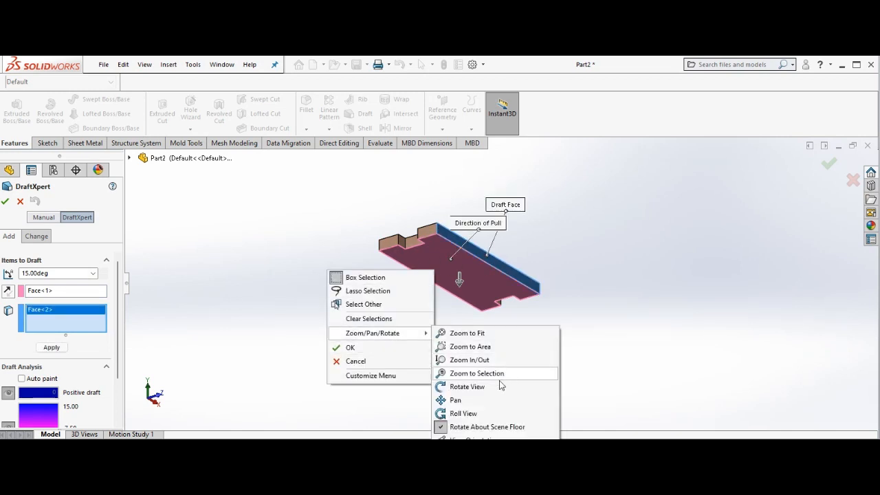
click(454, 386)
drag(340, 309, 377, 339)
right_click(344, 323)
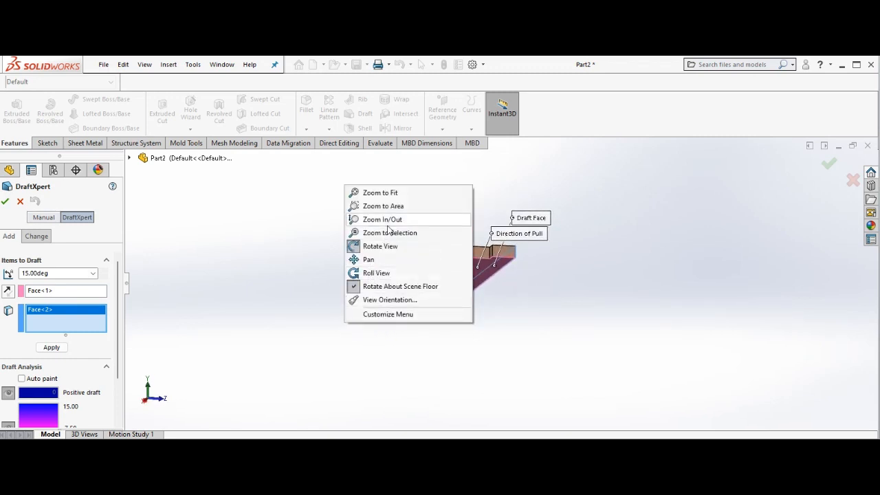
click(395, 247)
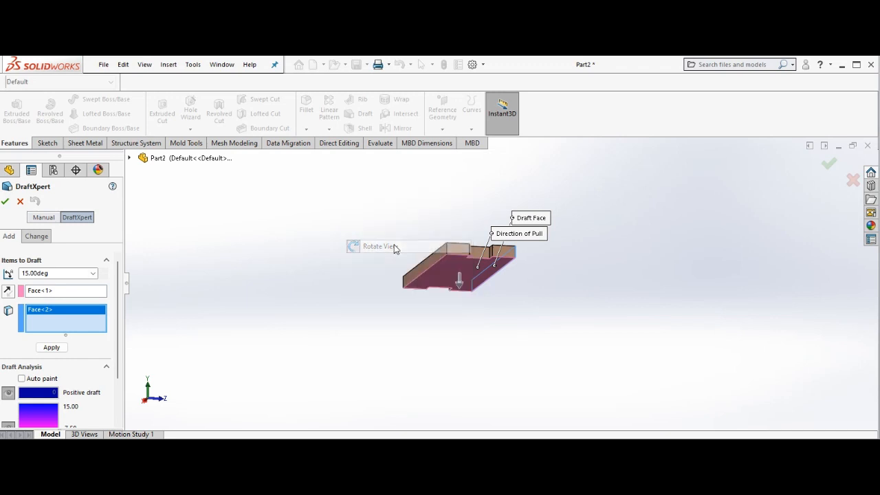
click(428, 267)
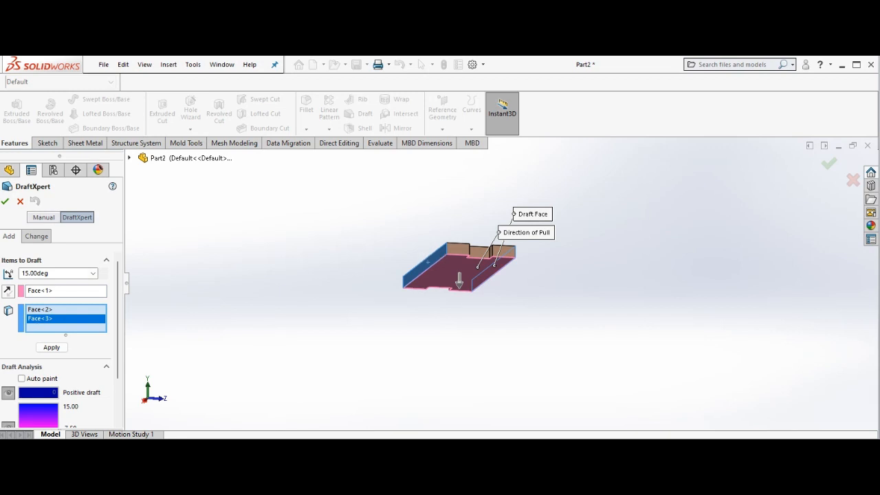
click(7, 291)
click(5, 202)
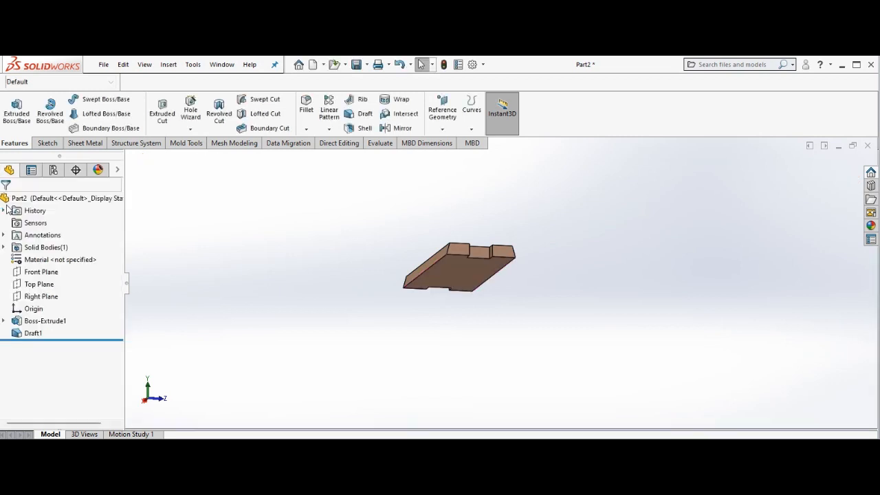
right_click(294, 229)
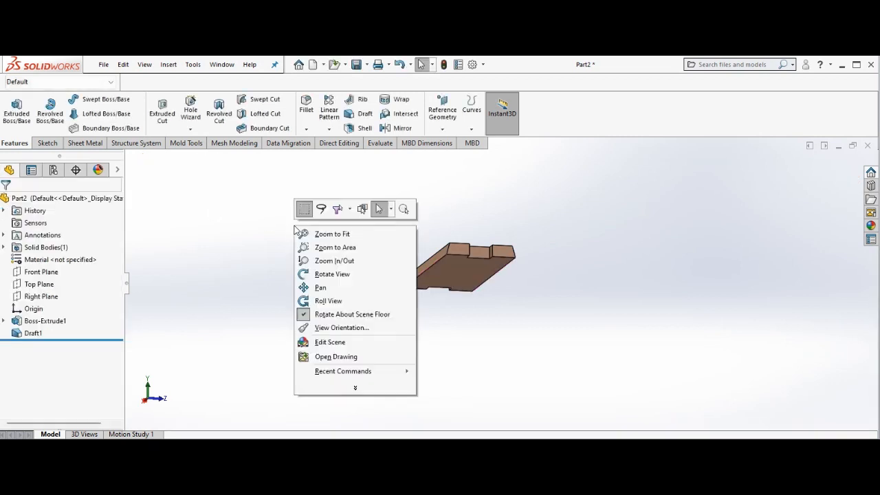
click(327, 301)
right_click(310, 266)
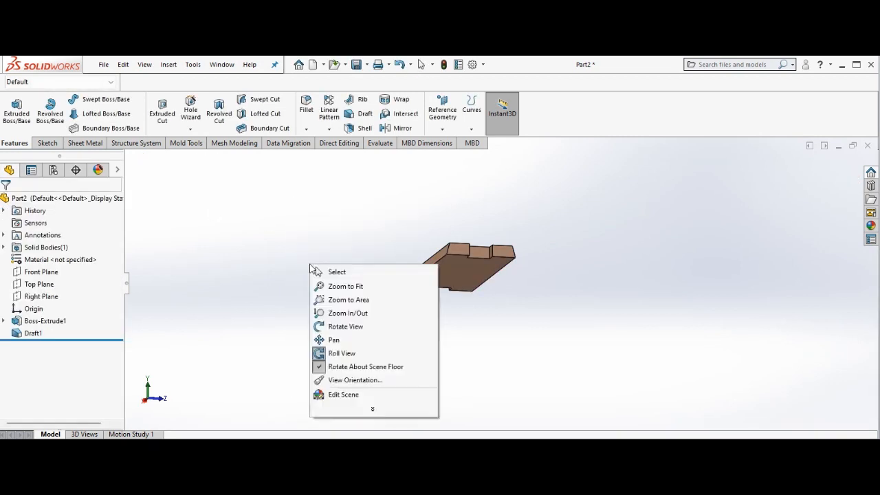
click(354, 327)
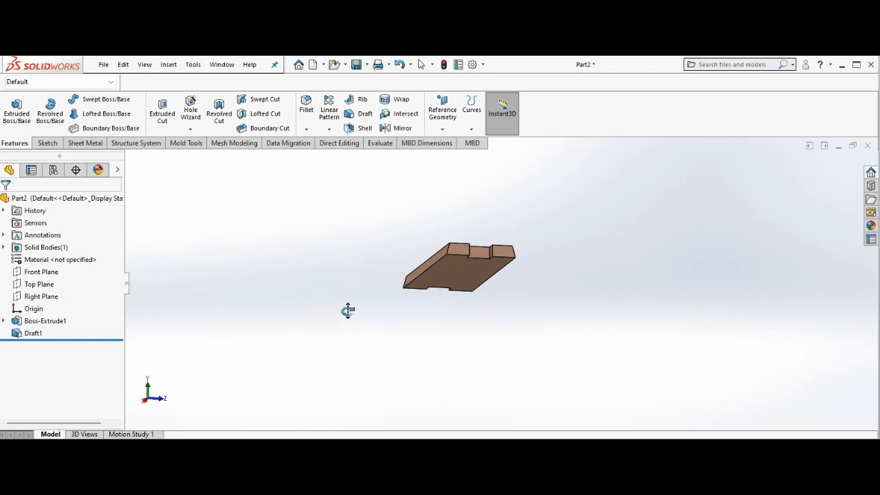
right_click(347, 310)
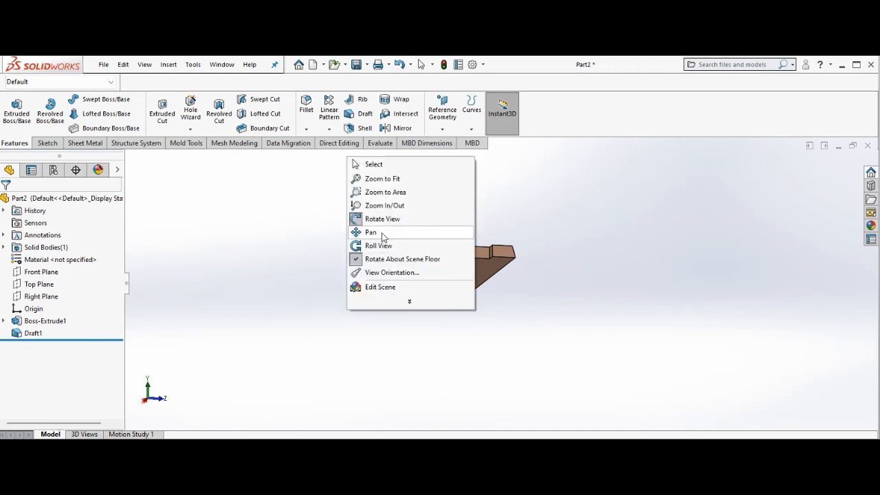
click(305, 304)
drag(305, 305, 293, 344)
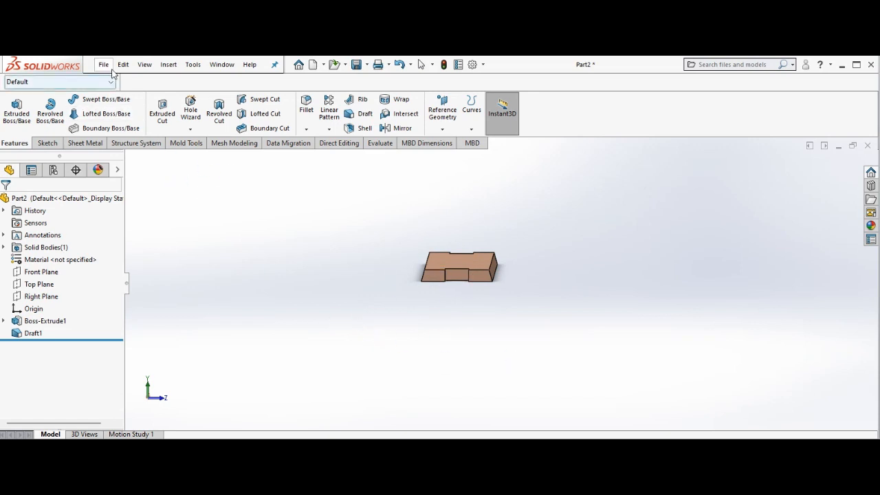
Save the bench top part as Top1.1
click(356, 64)
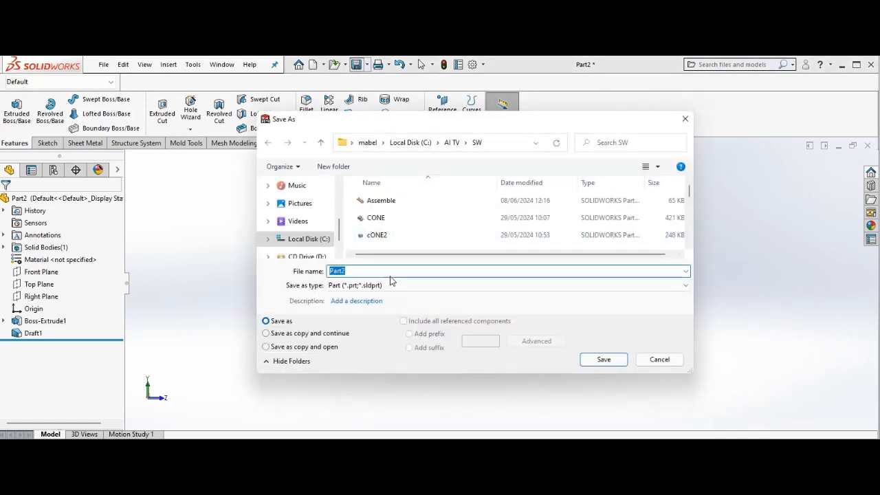
text(Top)
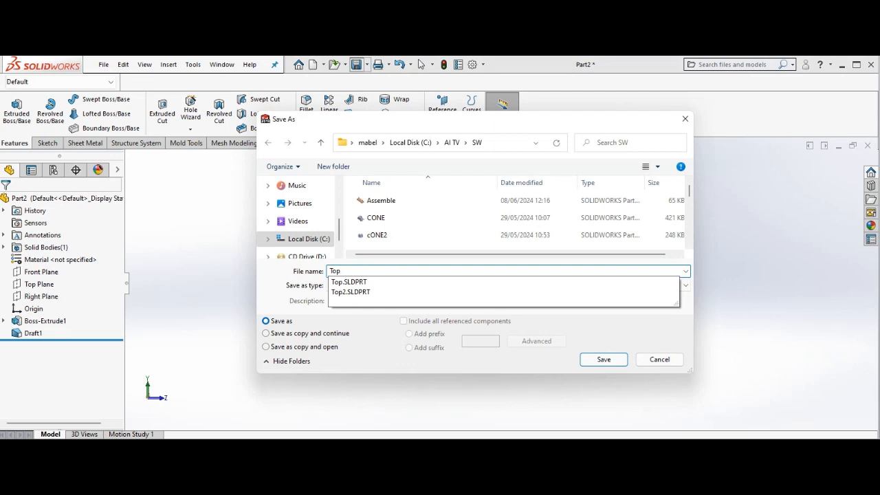
text(1.1)
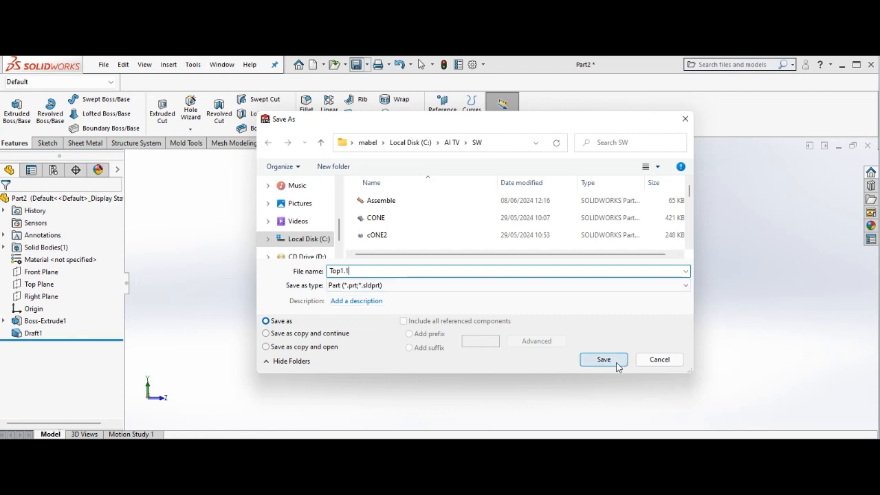
click(617, 367)
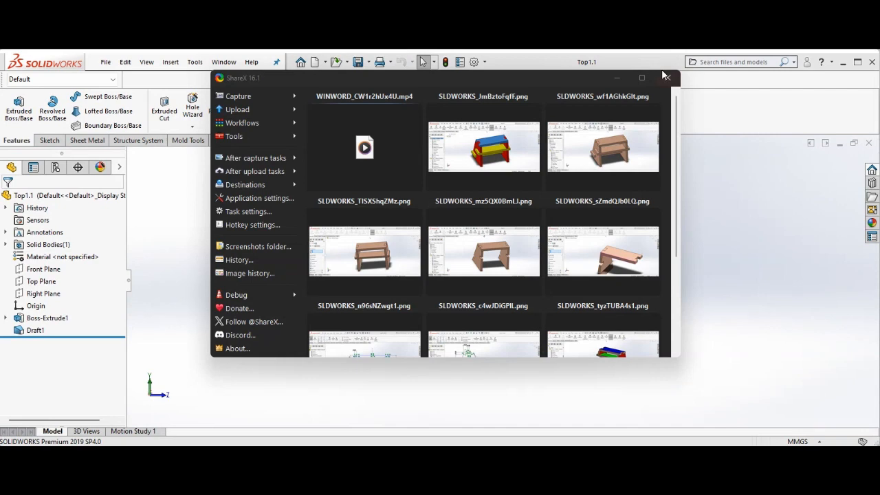
Create a new part document
click(666, 77)
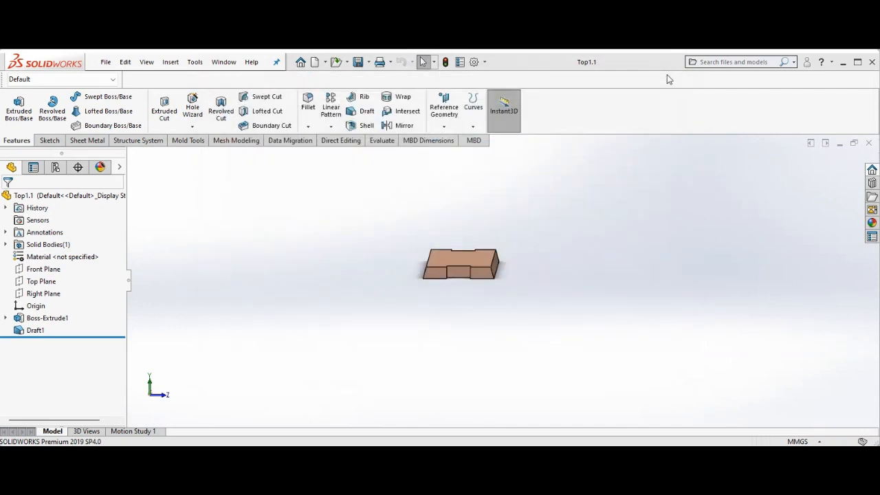
click(107, 63)
click(108, 63)
right_click(108, 63)
click(97, 59)
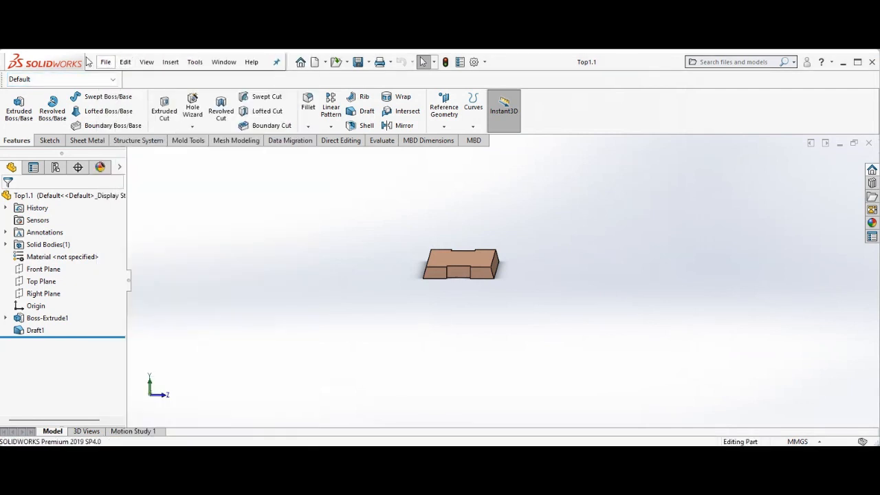
click(100, 61)
click(122, 80)
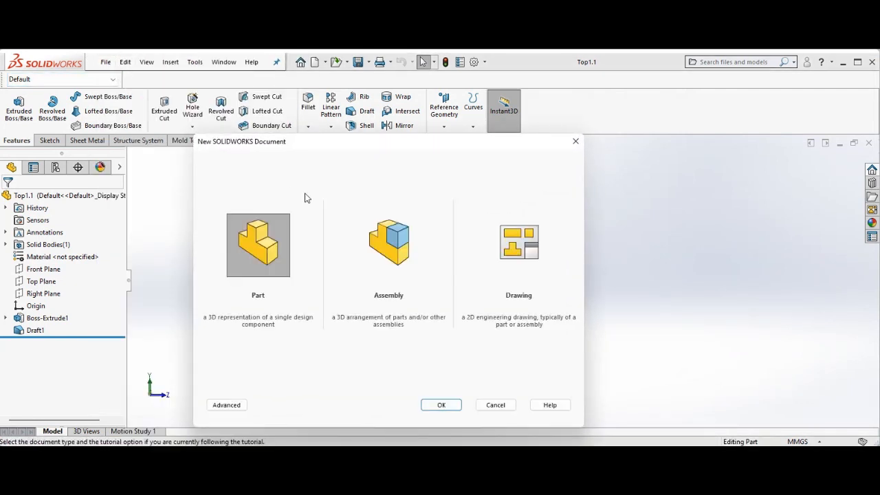
click(452, 407)
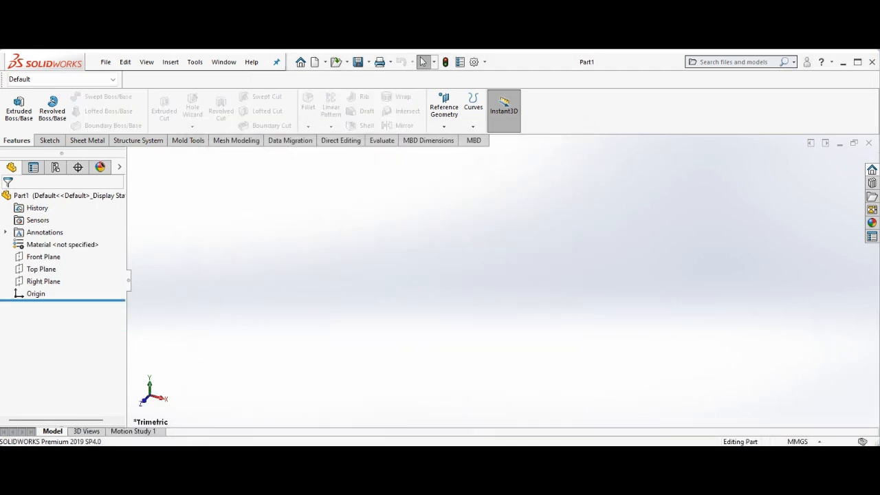
Start a new sketch on the Right Plane, following the tutorial's leg drawing
click(516, 411)
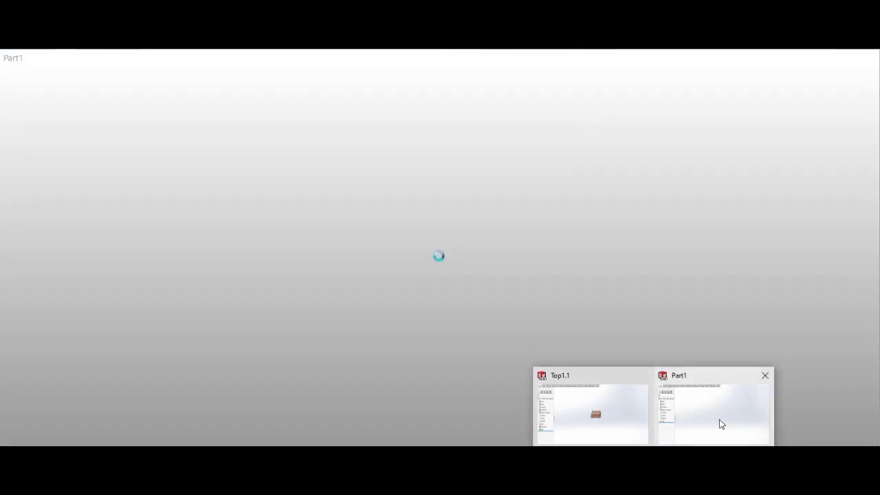
click(720, 422)
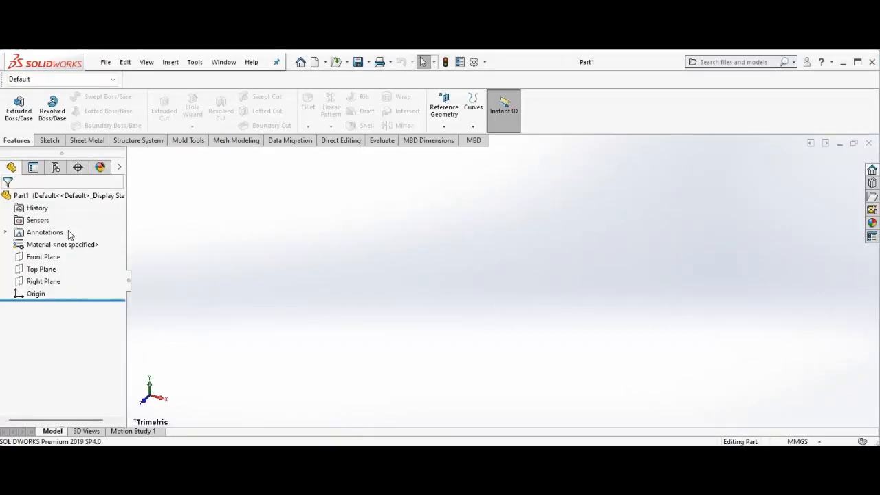
click(44, 283)
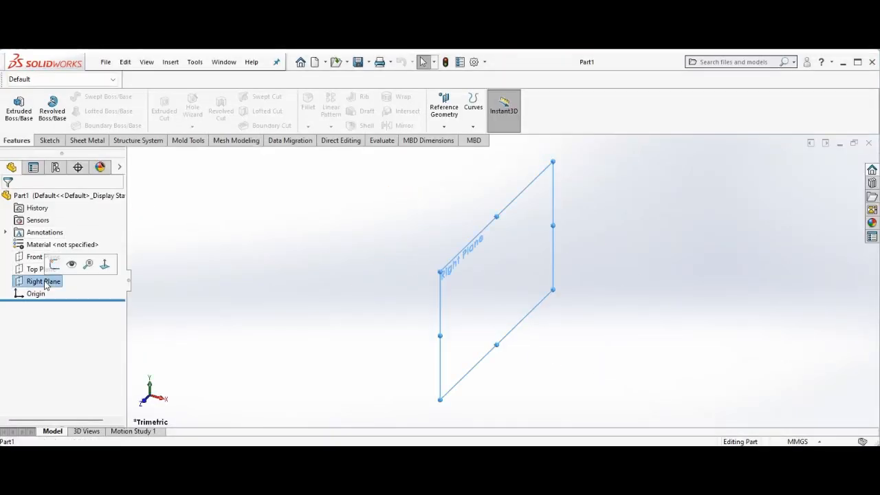
click(54, 264)
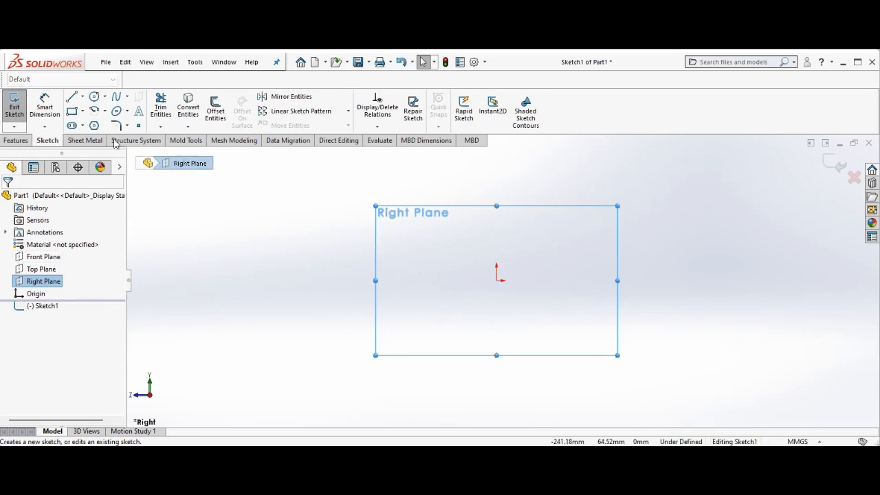
Sketch the half leg outline as connected lines: a base about 51 mm, a slanted side about 75 mm, and short steps at the top
click(72, 98)
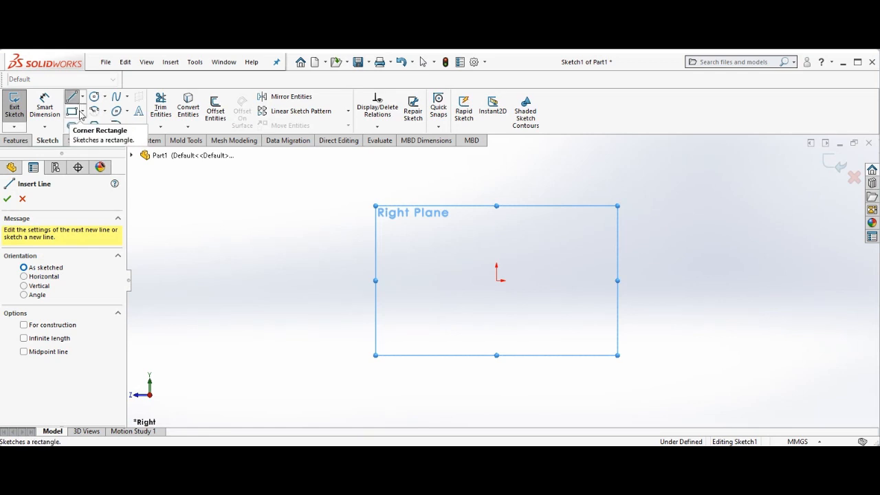
right_click(281, 273)
click(314, 281)
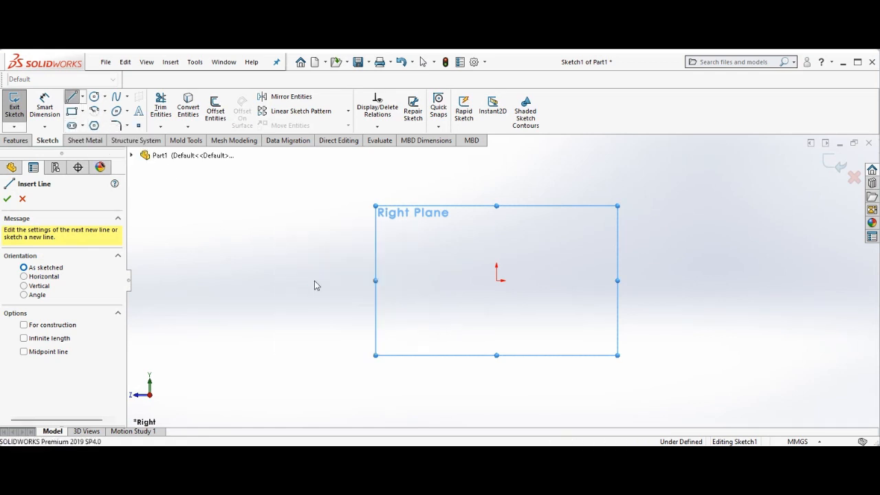
right_click(413, 288)
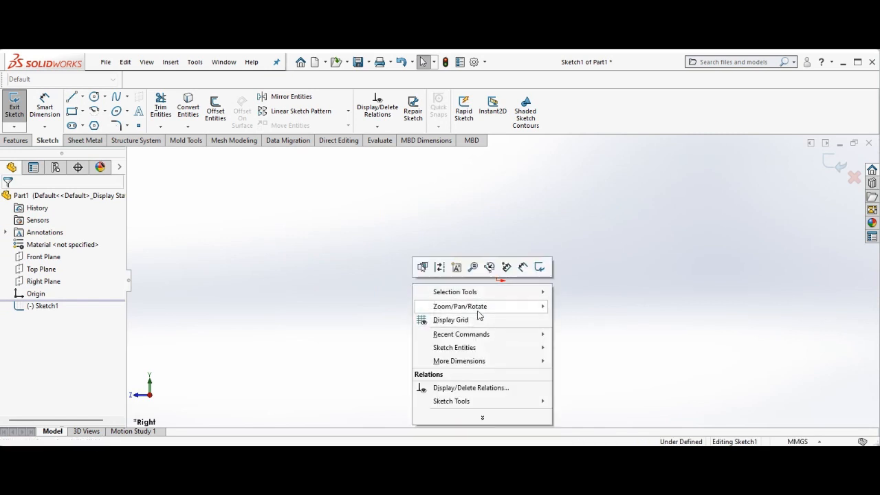
mouse_move(481, 313)
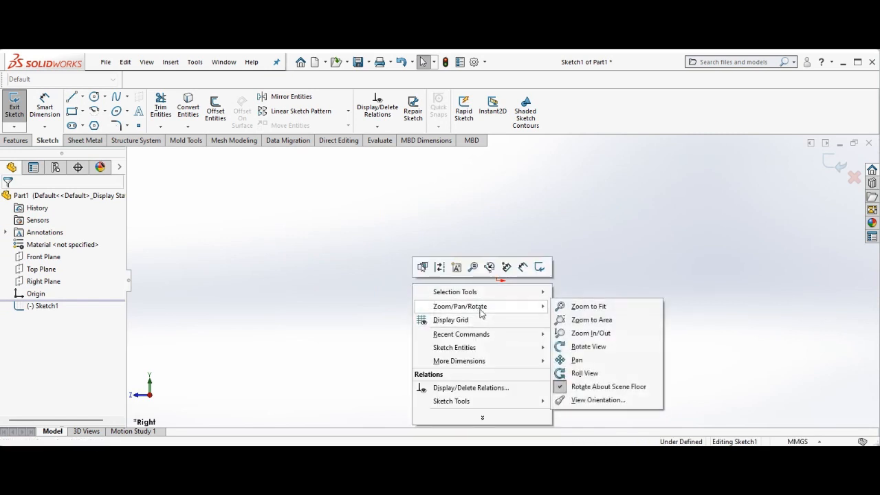
click(589, 363)
drag(484, 299, 291, 353)
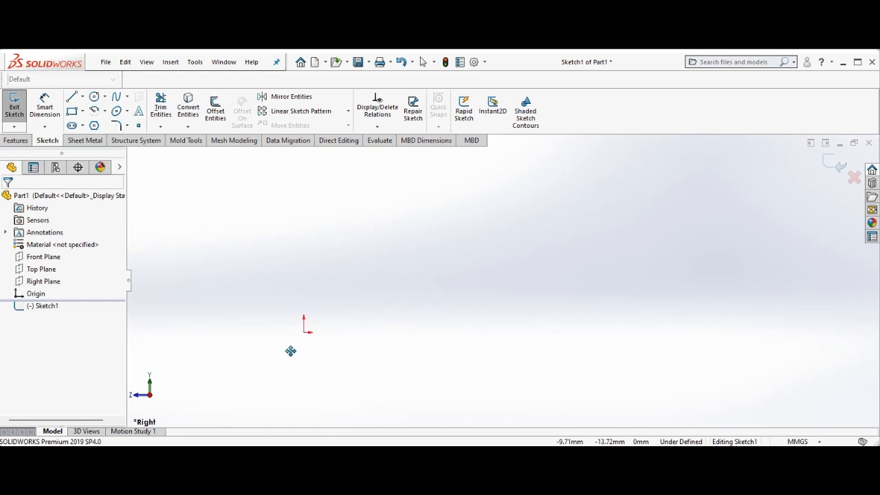
right_click(291, 351)
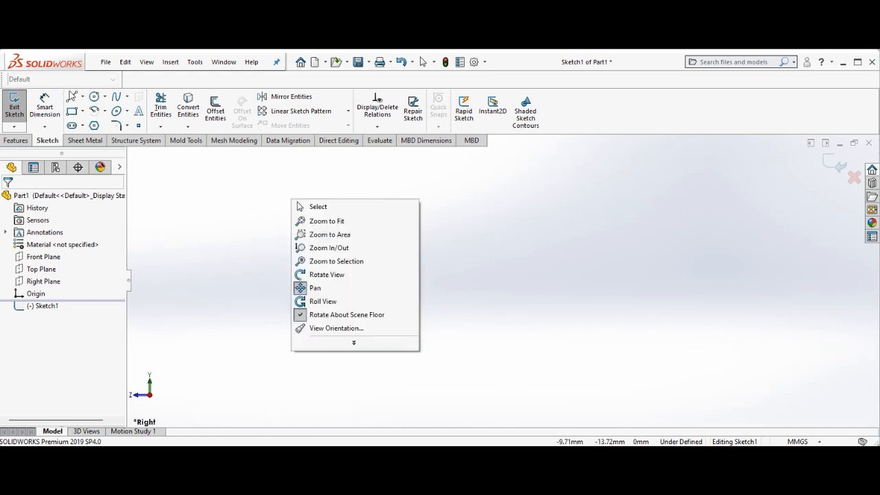
key(l)
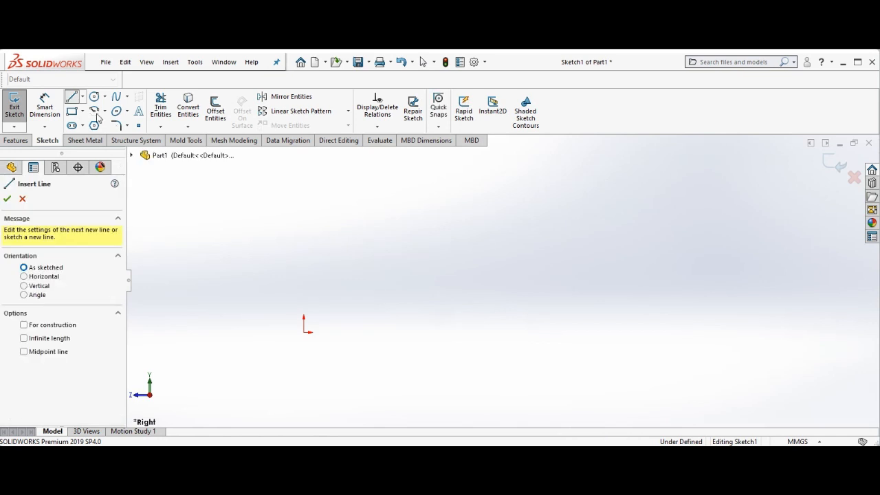
click(303, 333)
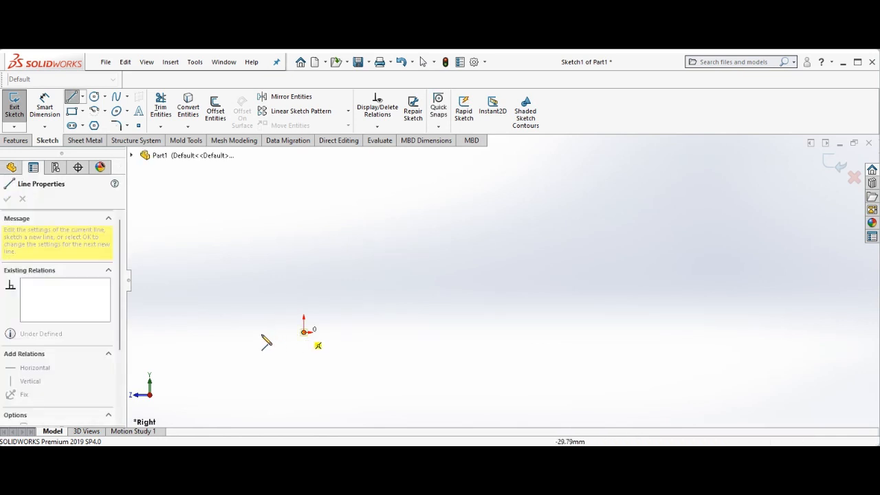
click(227, 333)
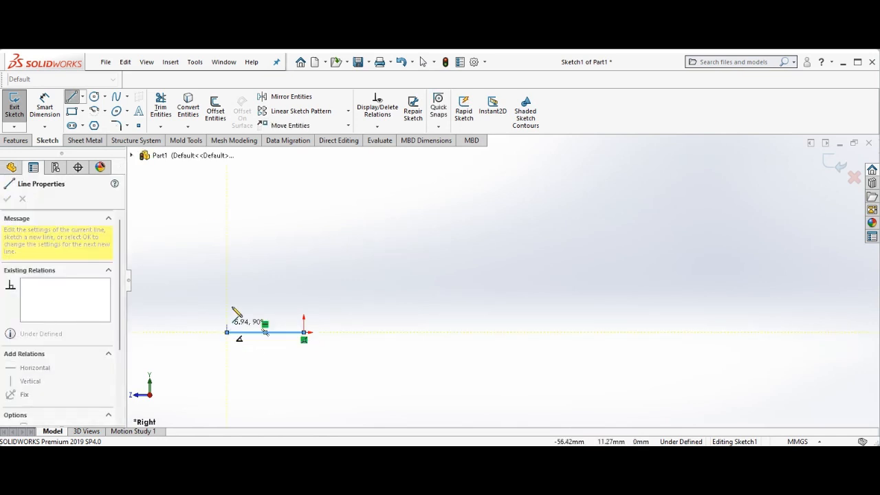
click(247, 232)
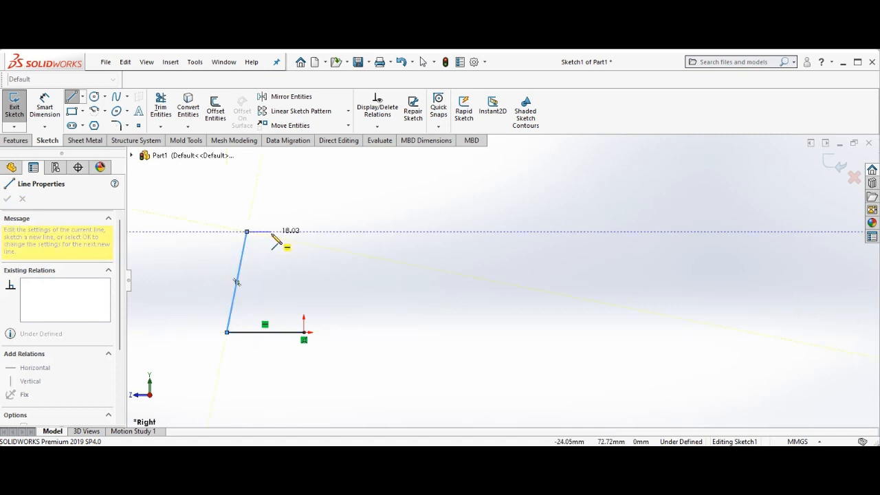
click(274, 231)
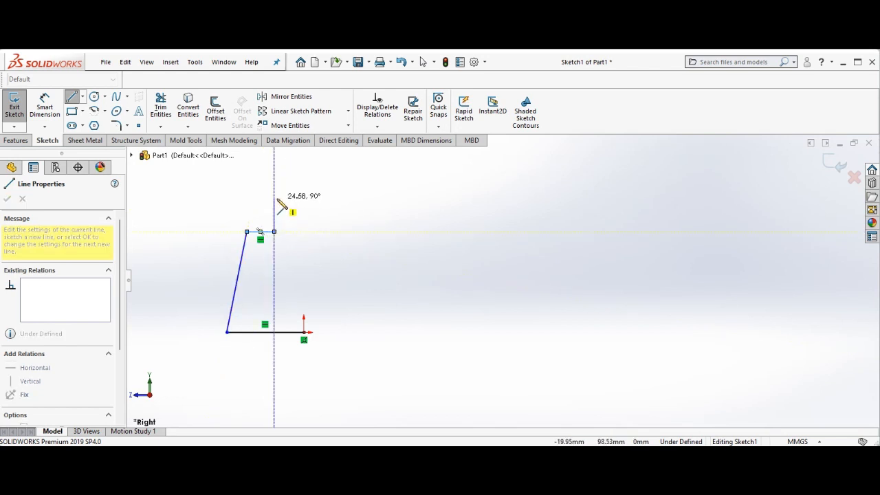
click(273, 199)
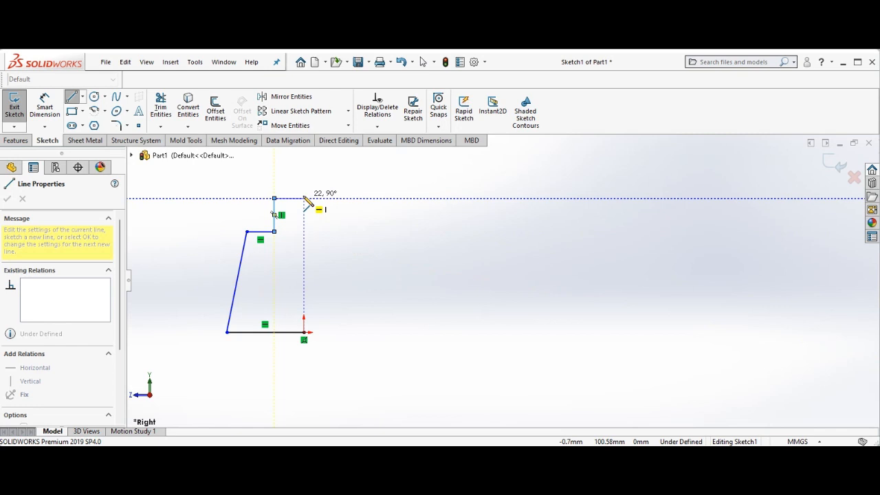
right_click(308, 202)
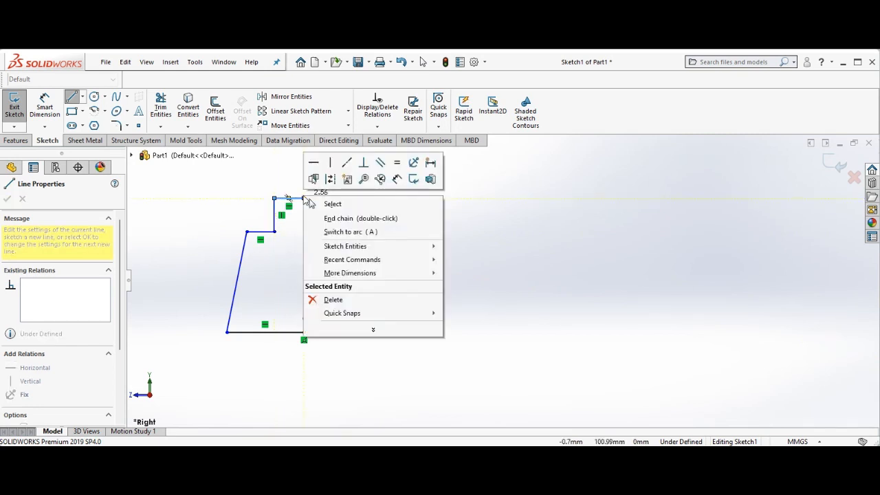
click(313, 203)
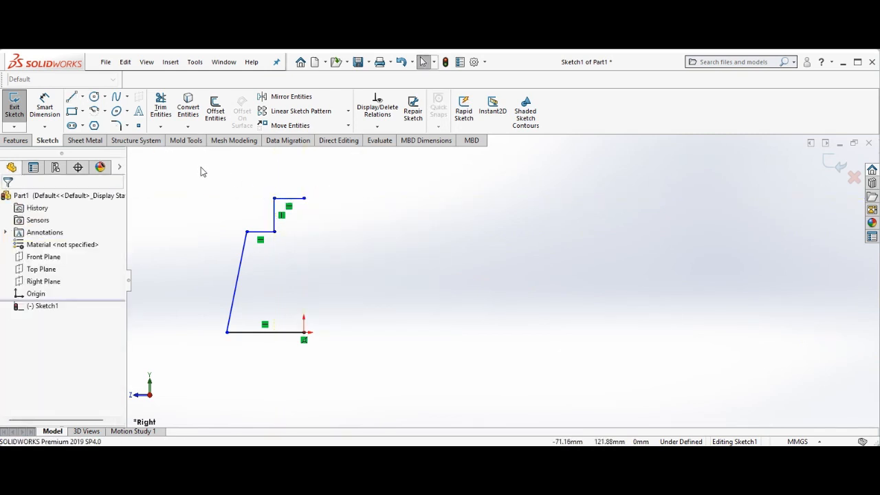
Draw a vertical centerline from the origin about 128 mm upward
click(82, 97)
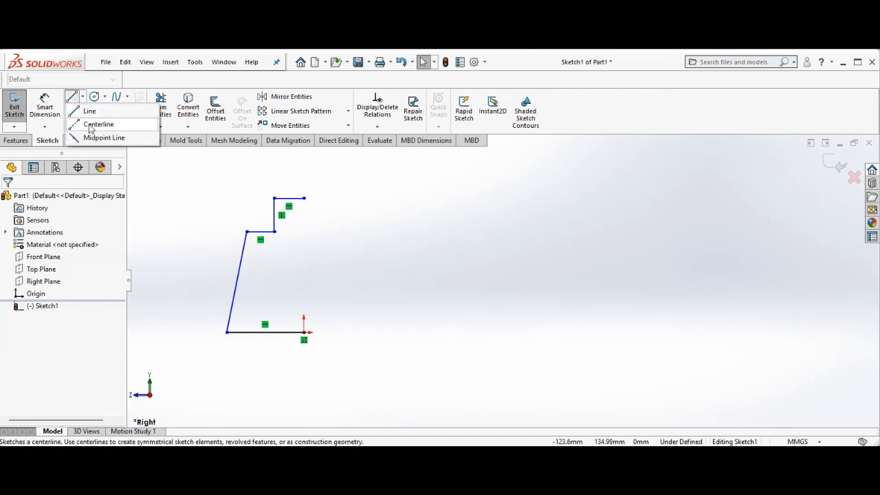
click(96, 124)
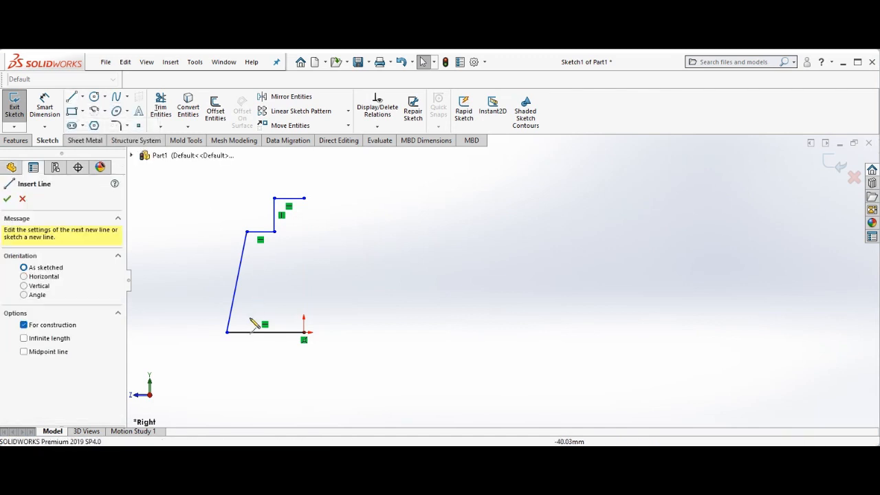
click(303, 333)
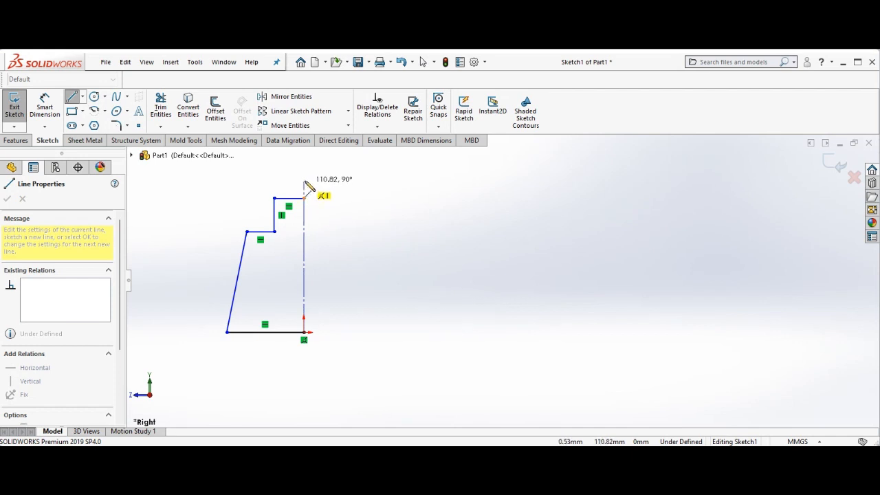
click(303, 158)
right_click(304, 159)
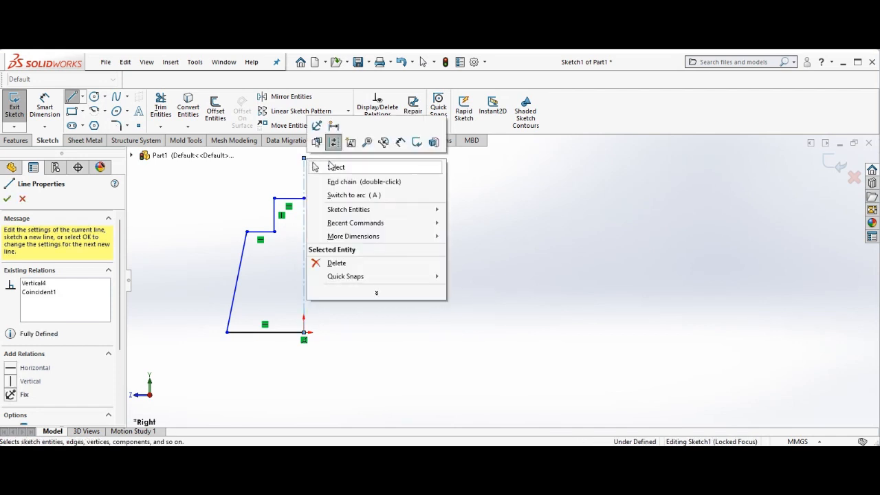
click(335, 168)
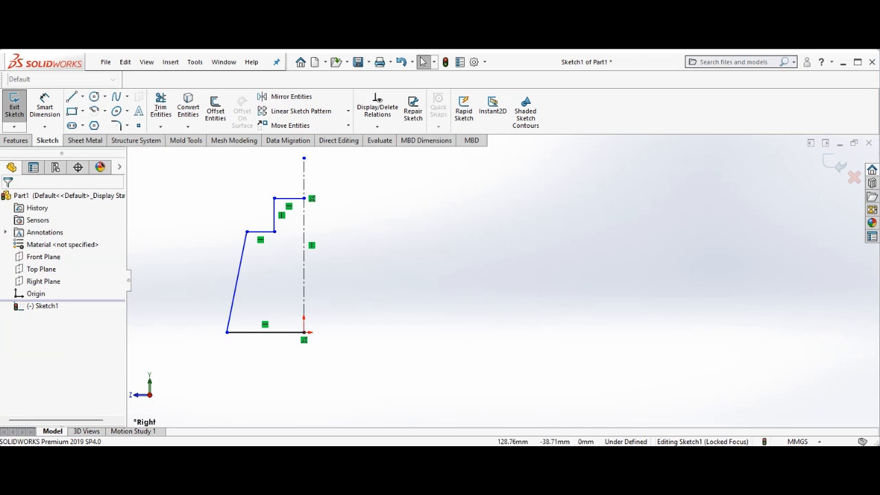
Consult the tutorial's leg drawing in the Word document, then return to the sketch
click(494, 430)
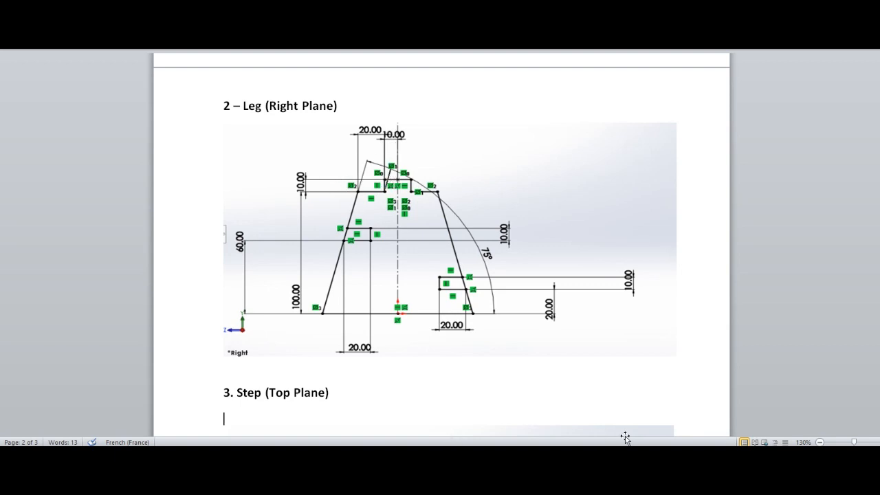
mouse_move(653, 446)
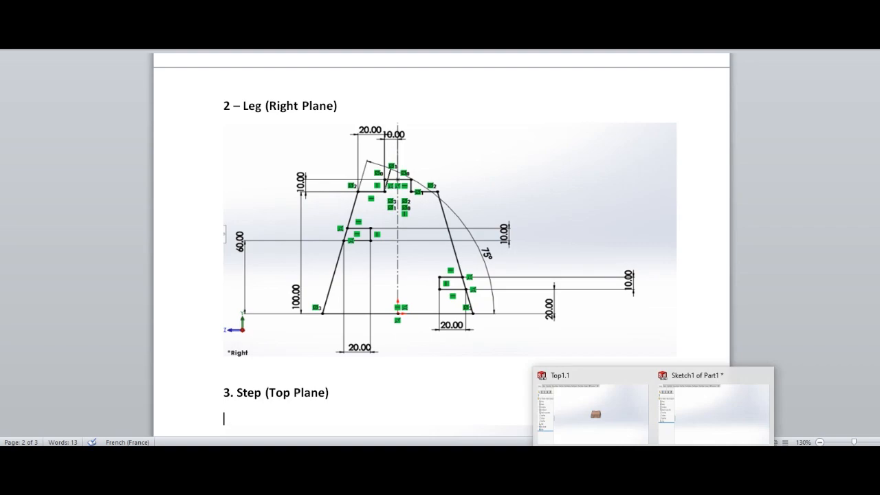
click(680, 434)
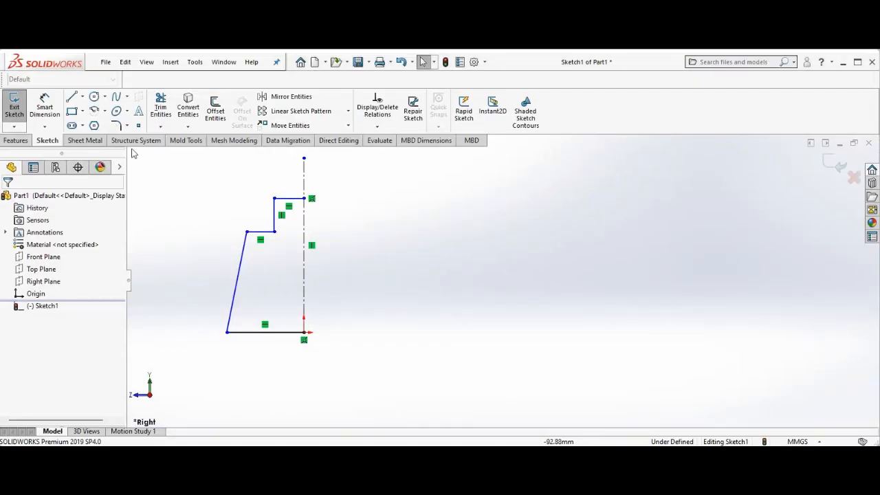
Dimension the vertical height from the base's outer end to the lower step corner as 100 mm
click(44, 107)
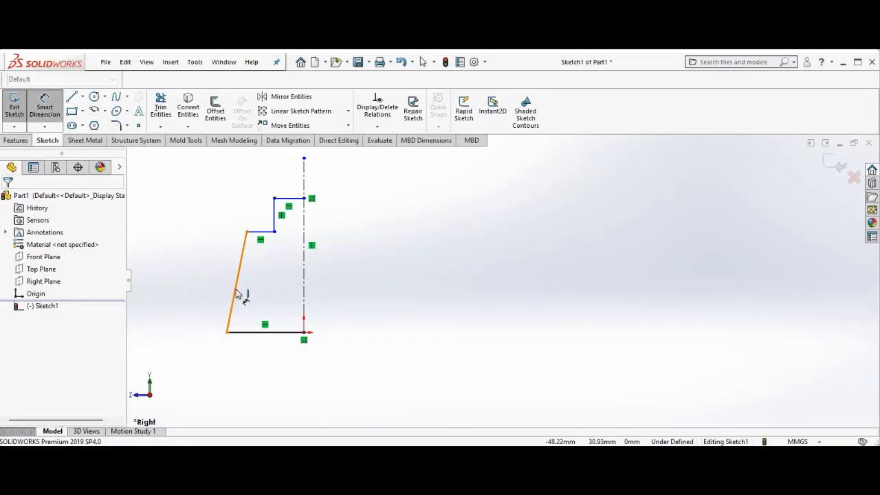
click(227, 332)
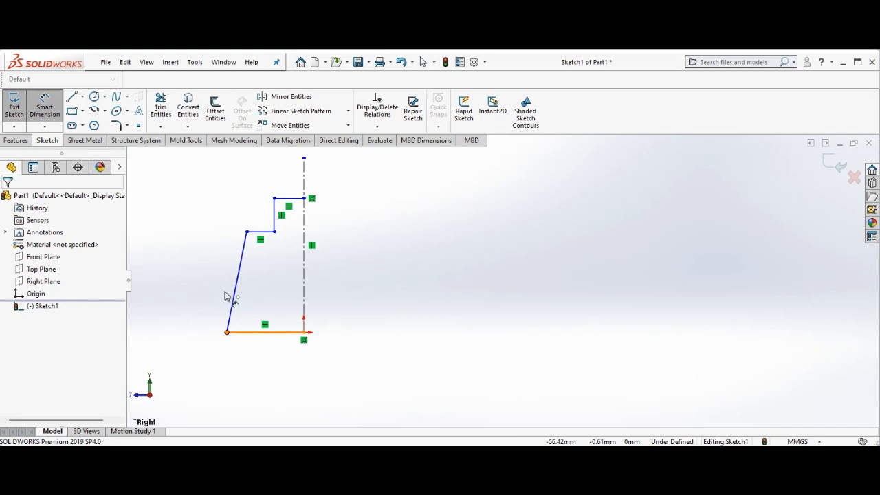
click(249, 233)
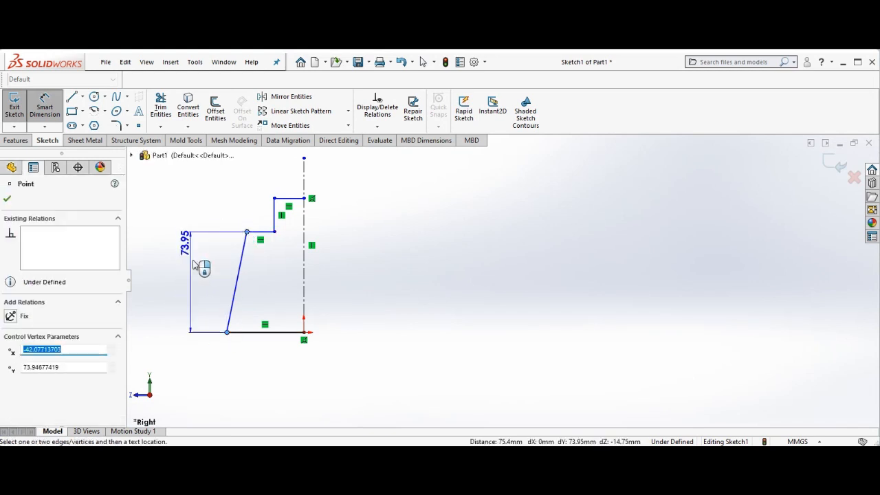
click(190, 275)
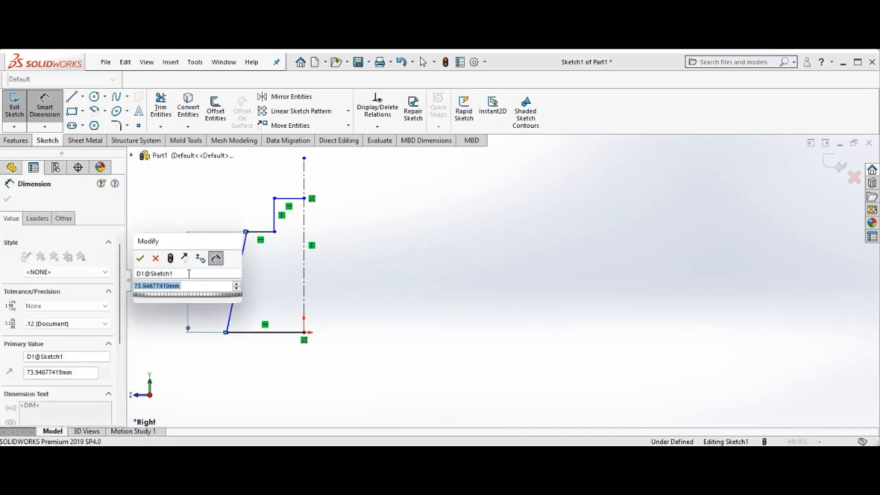
text(100)
key(Return)
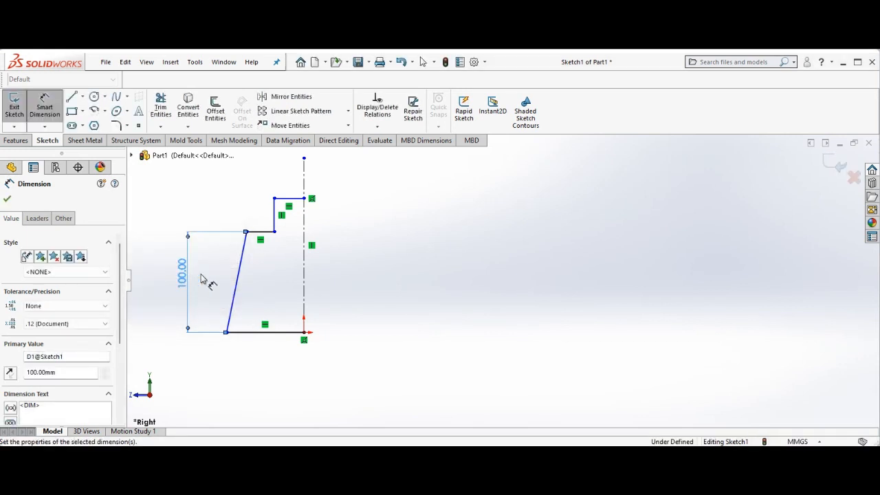
Set the length of the lower horizontal step line to 20 mm
click(270, 234)
click(270, 253)
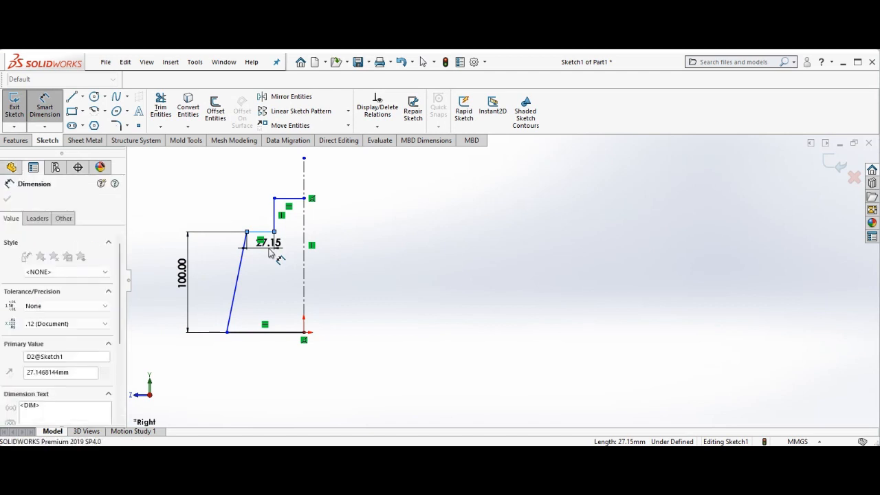
text(20)
key(Return)
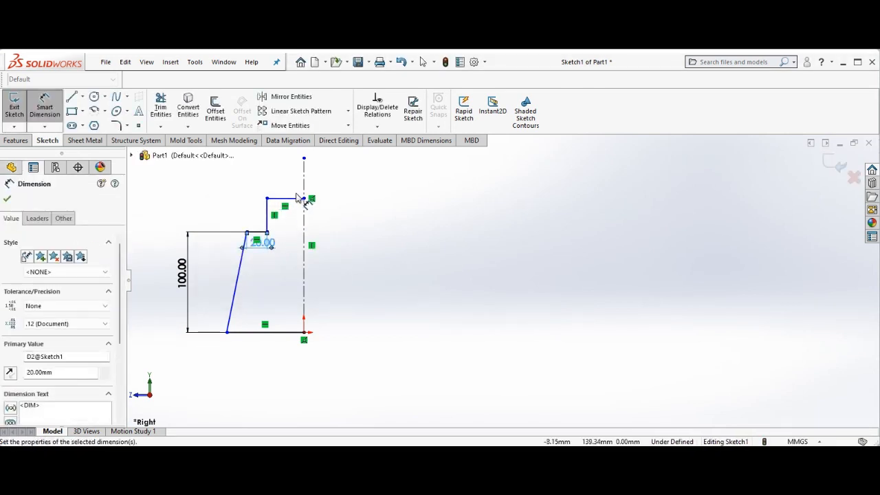
Set the length of the top horizontal line to 10 mm
click(296, 198)
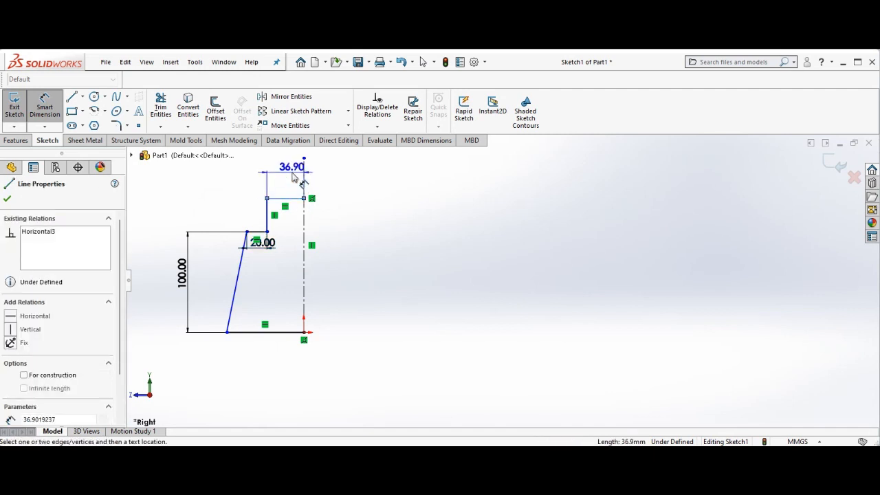
click(293, 179)
text(10)
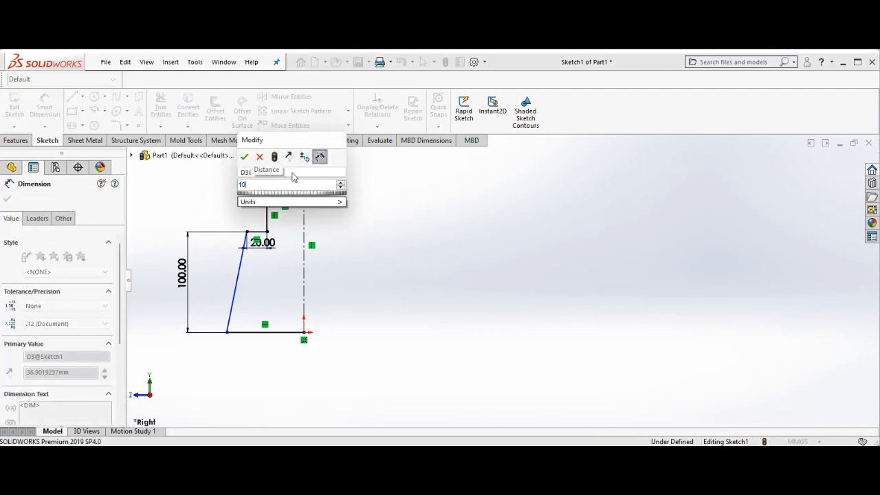
key(Return)
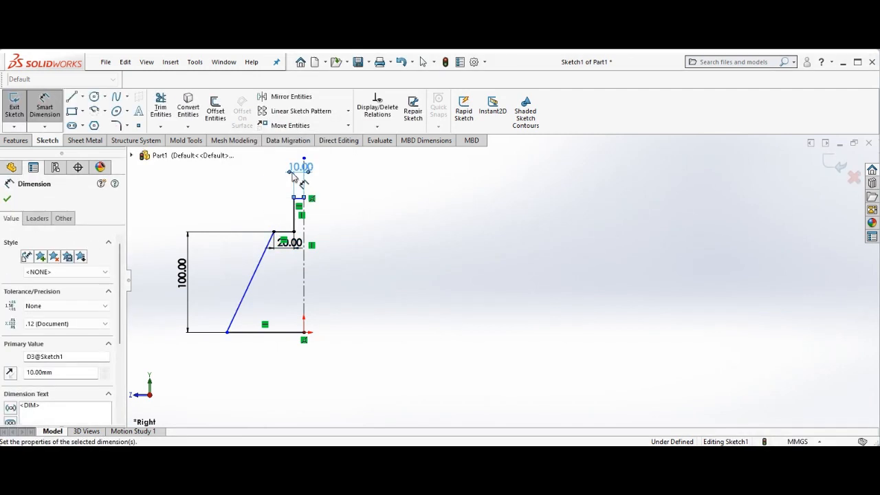
Set the height of the short vertical step line to 10 mm
click(294, 219)
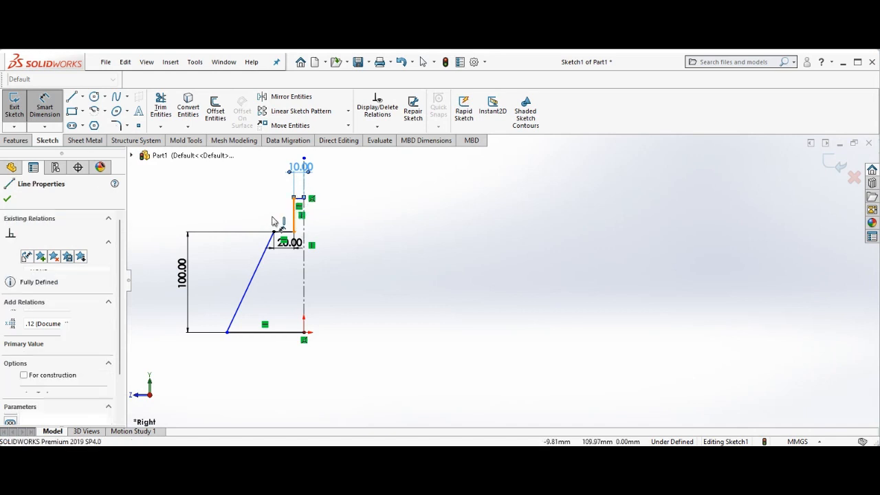
click(247, 217)
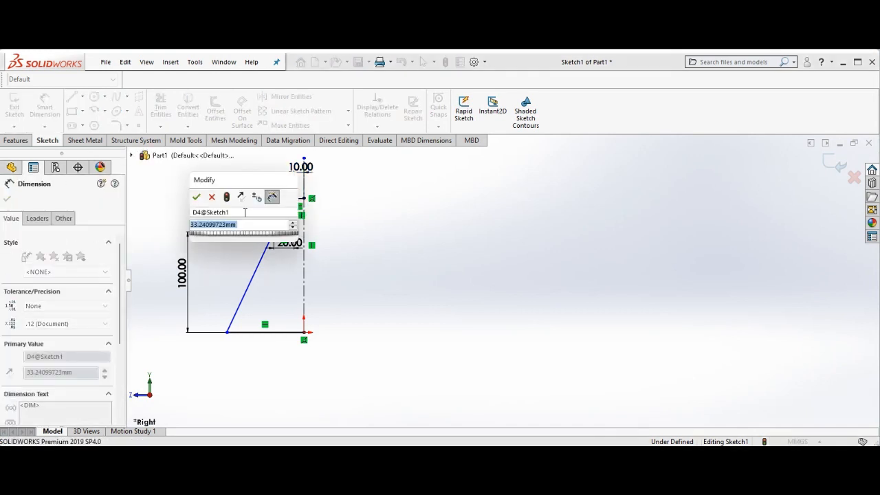
text(10)
key(Return)
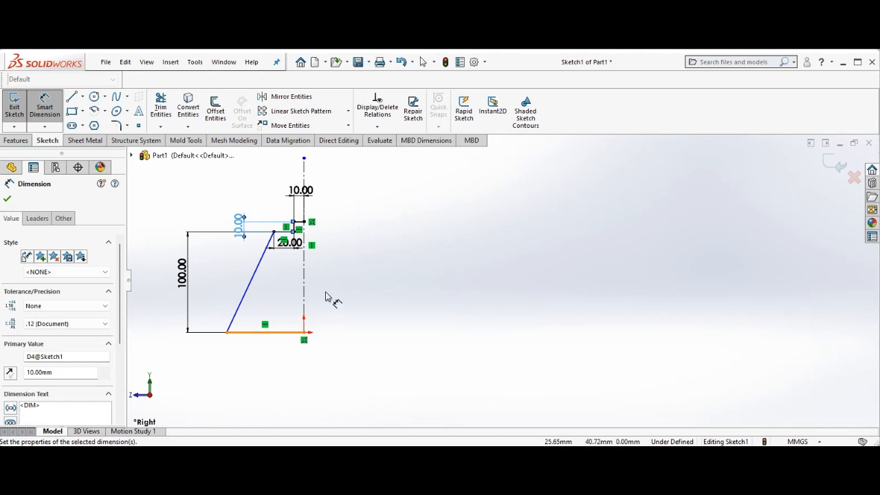
click(7, 200)
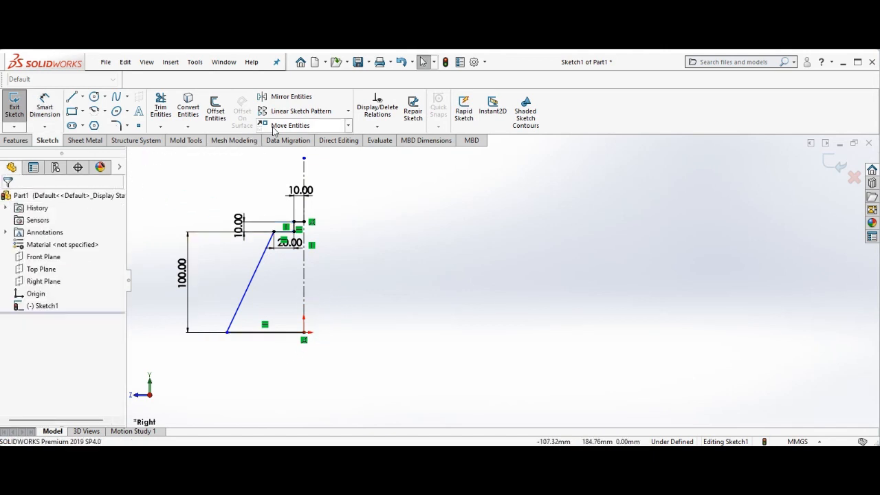
Mirror all the half-leg outline lines about the vertical centerline
click(292, 97)
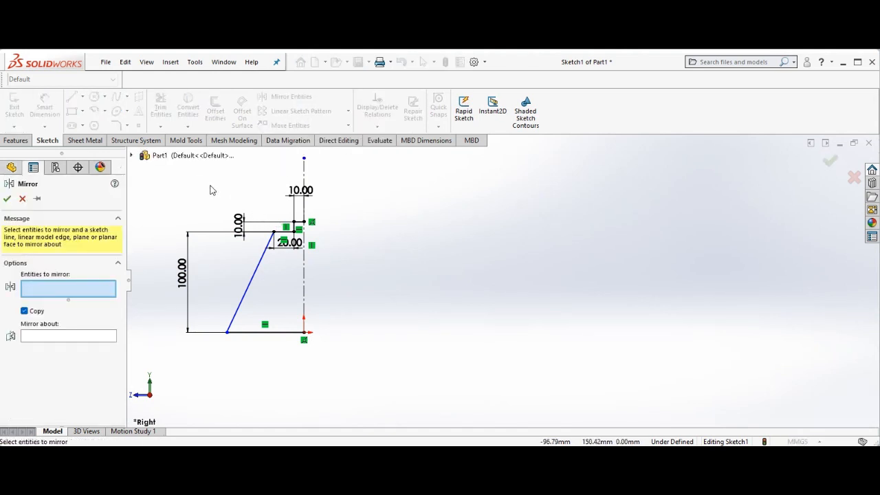
mouse_move(243, 201)
mouse_down()
mouse_move(294, 338)
mouse_move(326, 370)
mouse_move(317, 367)
mouse_up()
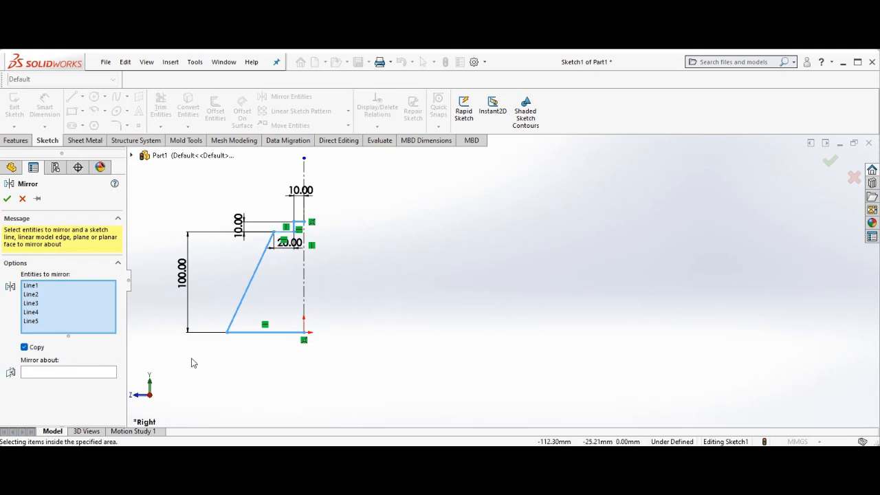
click(104, 376)
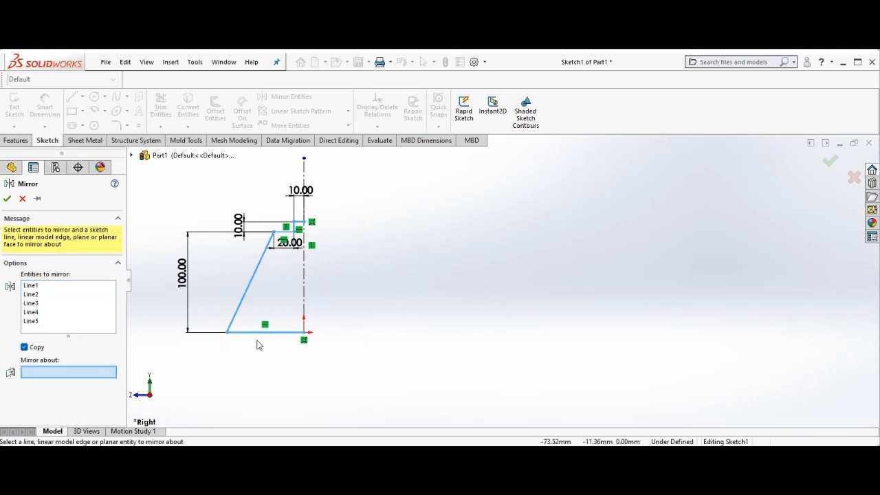
click(304, 298)
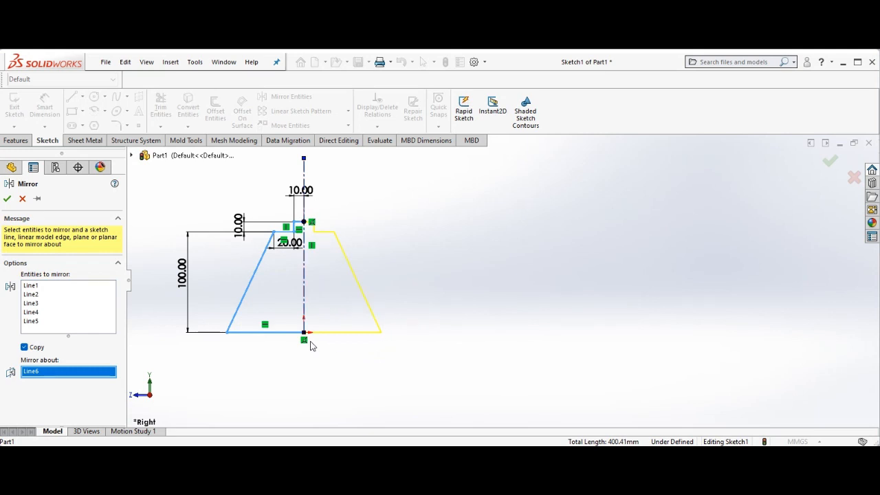
click(8, 199)
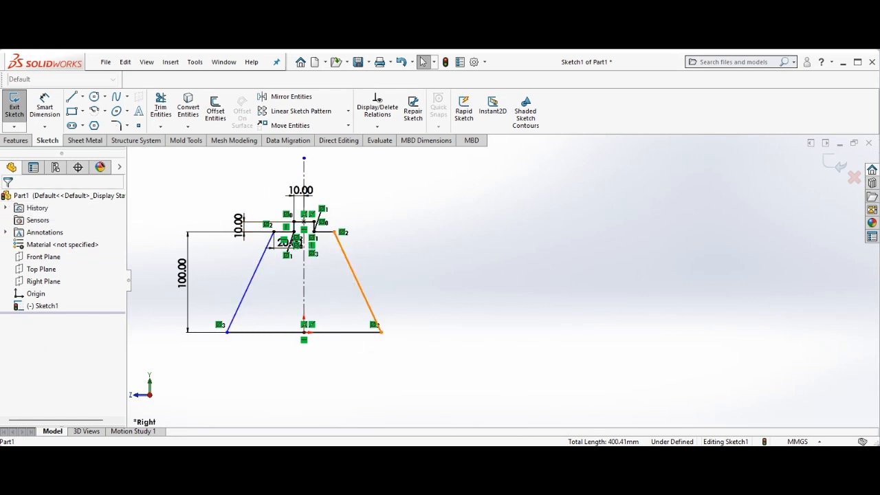
Check the tutorial's leg drawing again, then return to the sketch
mouse_move(459, 453)
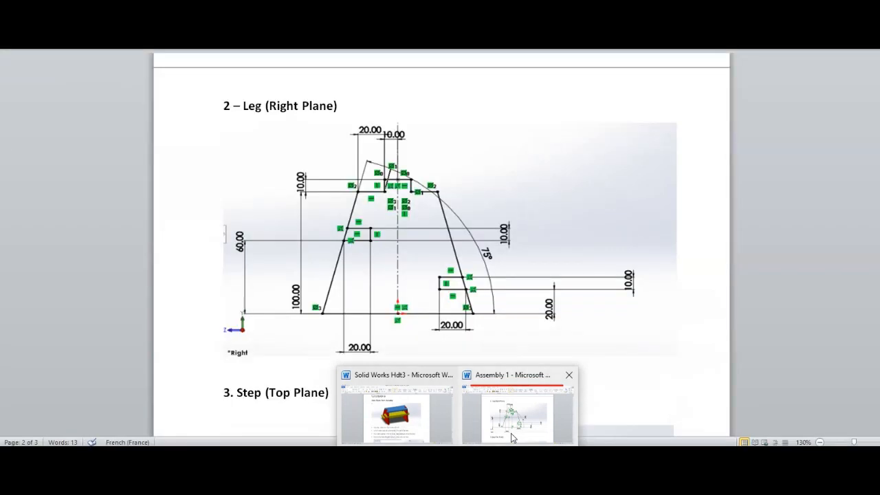
click(511, 436)
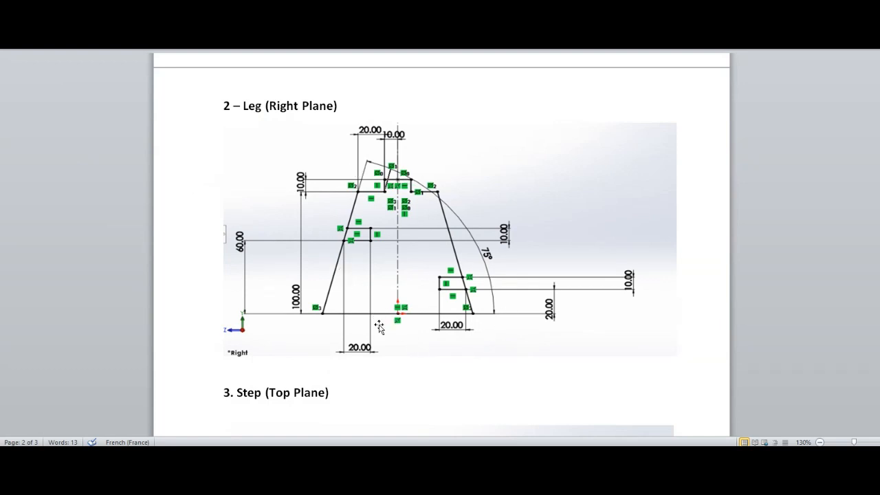
mouse_move(654, 456)
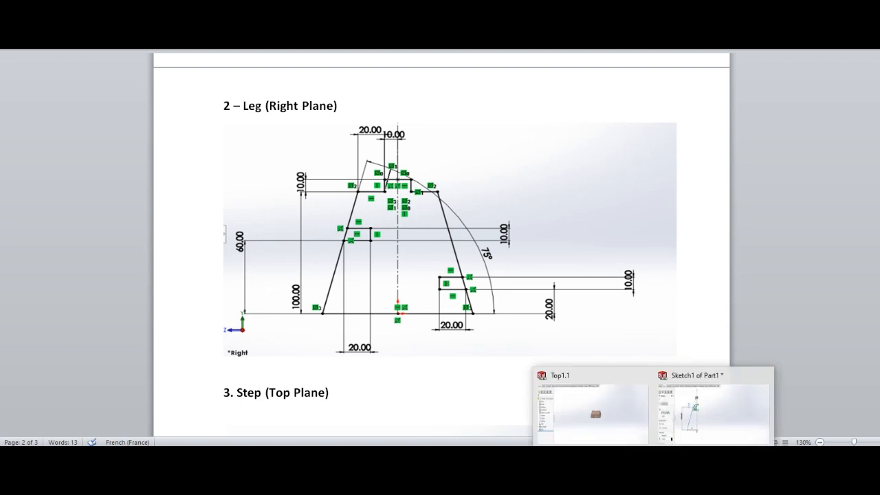
click(714, 419)
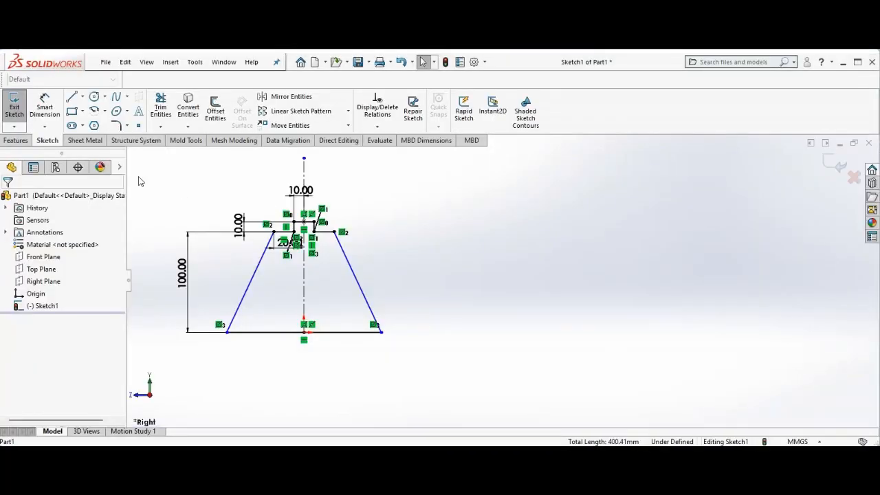
Dimension the angle between the base line and the right slanted side as 75 degrees
click(47, 108)
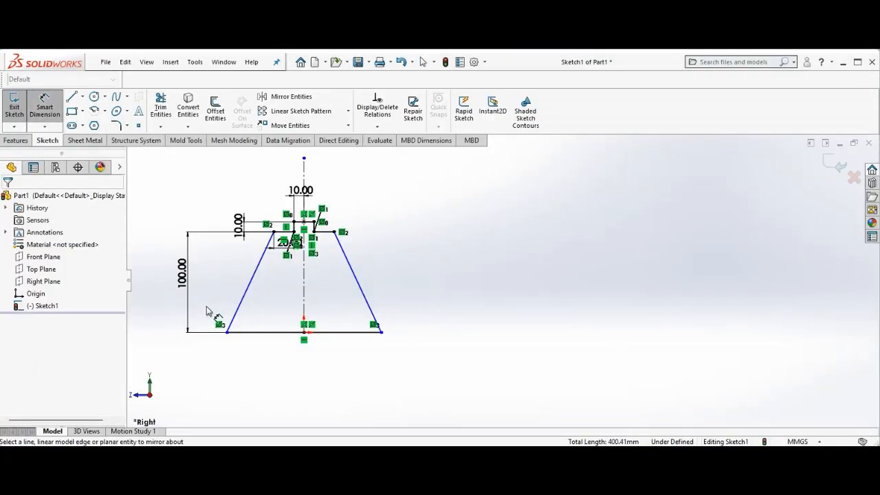
click(279, 335)
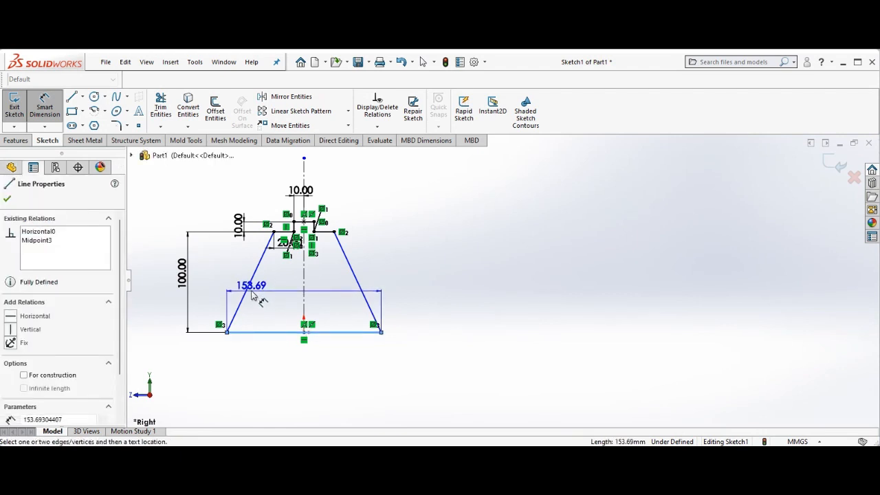
click(251, 286)
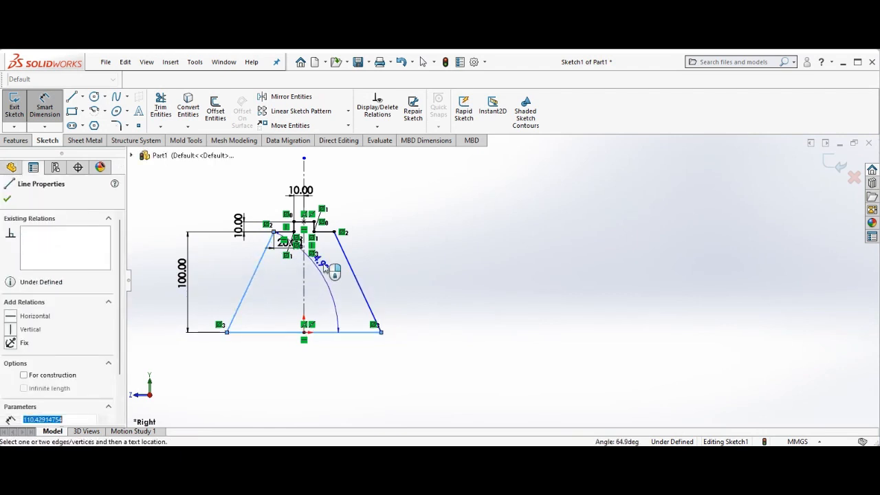
click(406, 252)
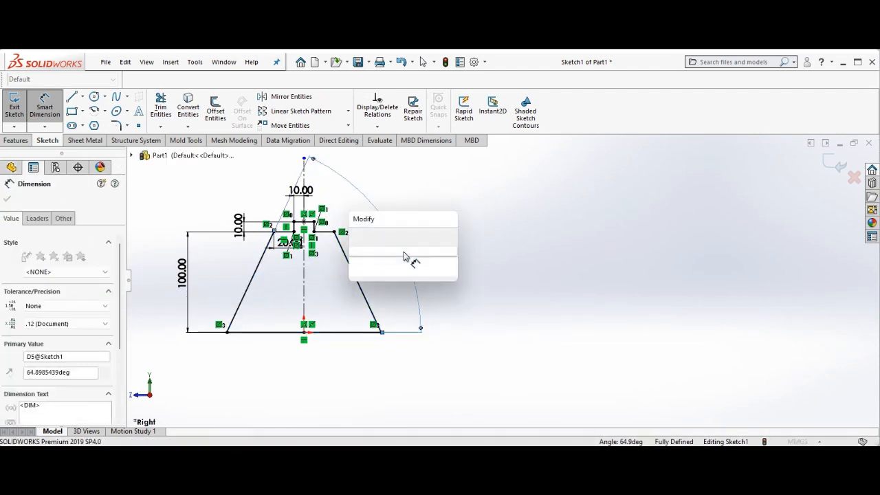
text(75)
key(Return)
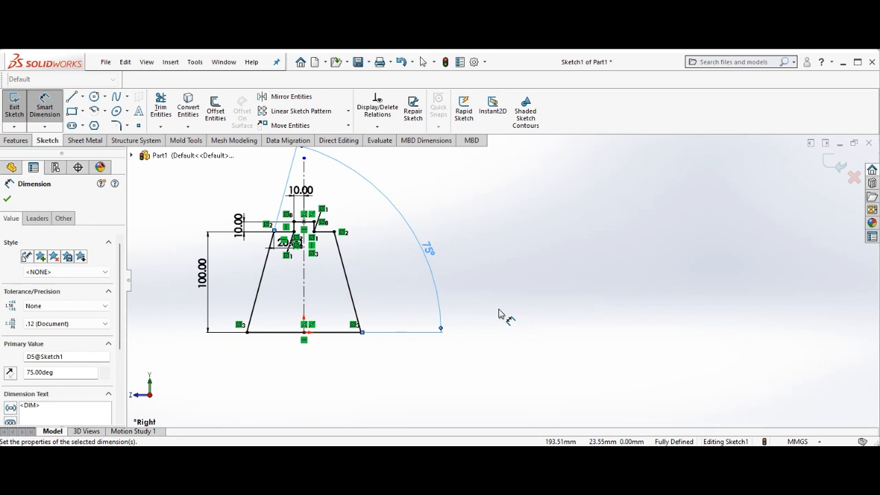
click(353, 312)
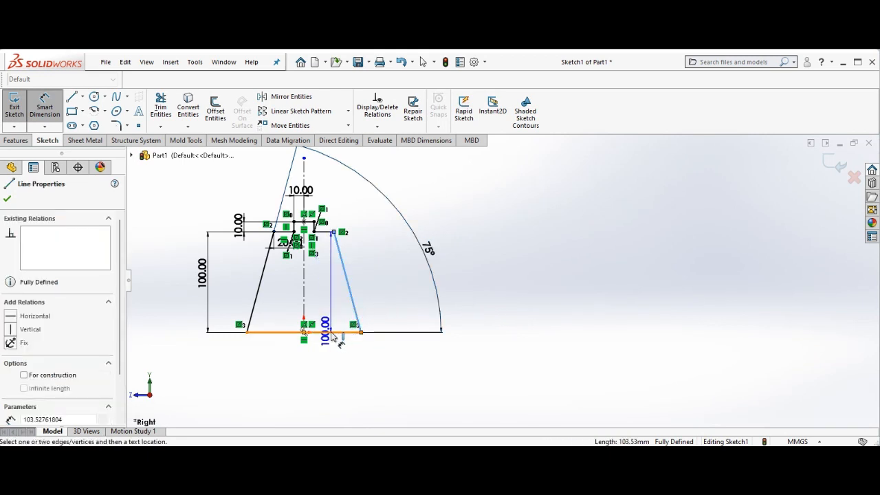
click(332, 333)
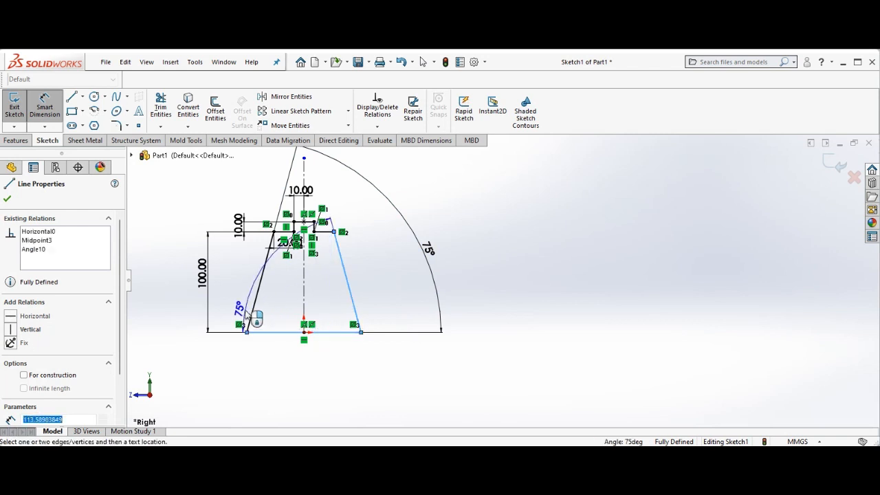
key(Escape)
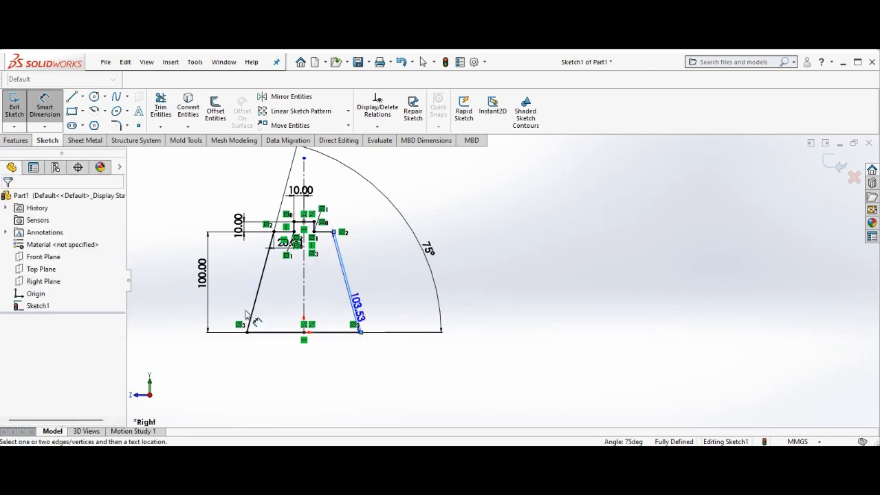
key(Escape)
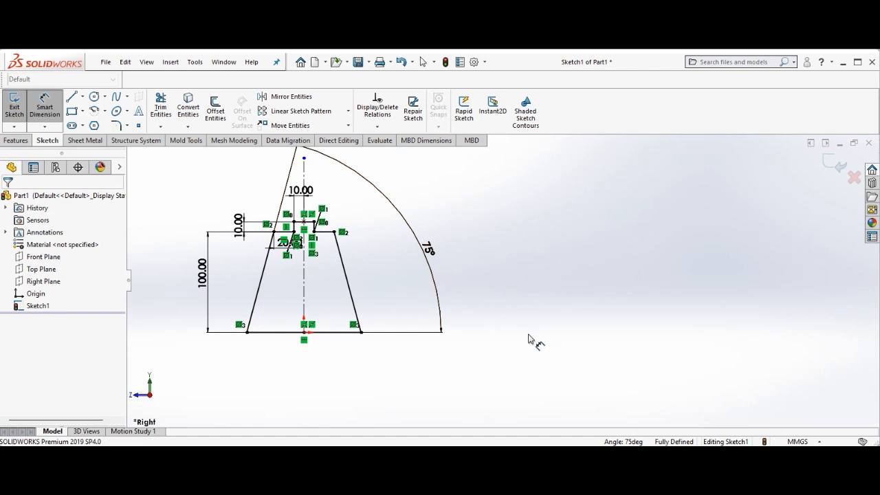
key(Escape)
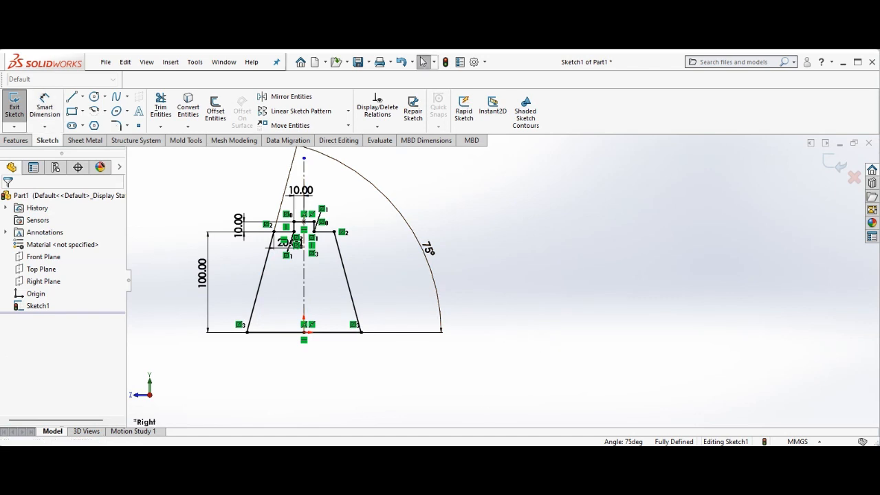
Review the tutorial's leg drawing in Word, then return to the SOLIDWORKS sketch
click(504, 422)
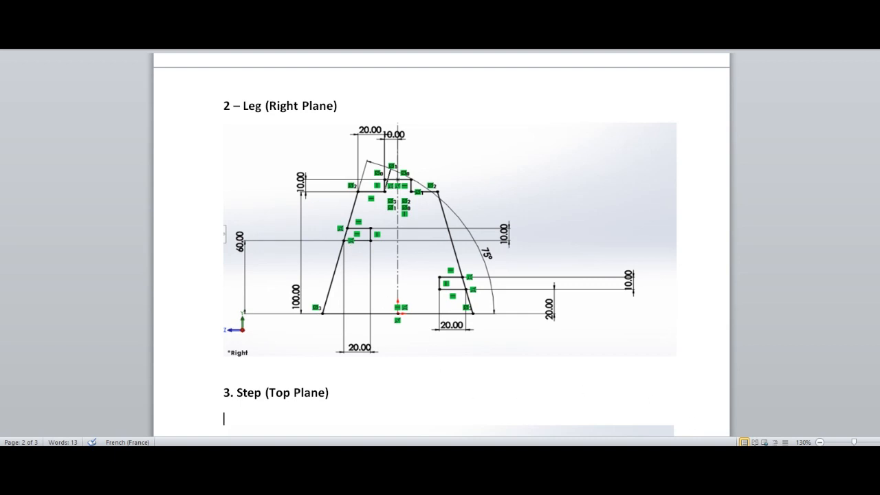
mouse_move(653, 455)
click(715, 415)
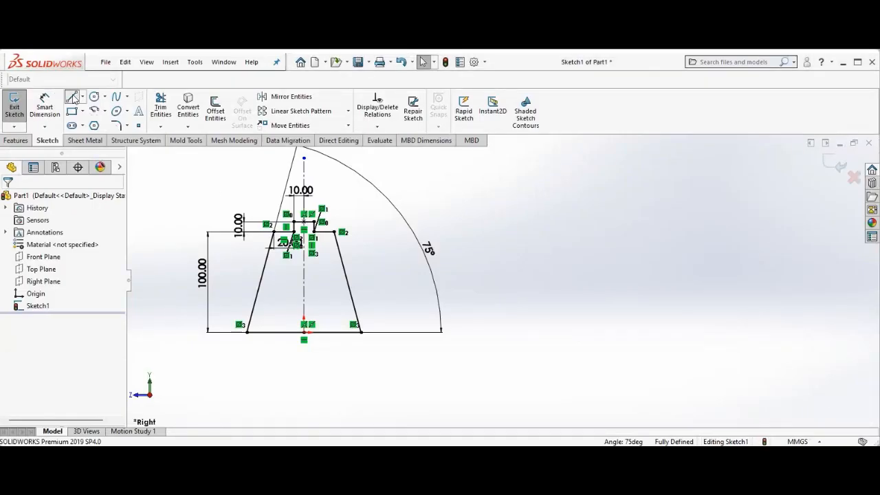
Sketch a small open rectangular notch of three lines against the left slanted side of the leg
click(72, 97)
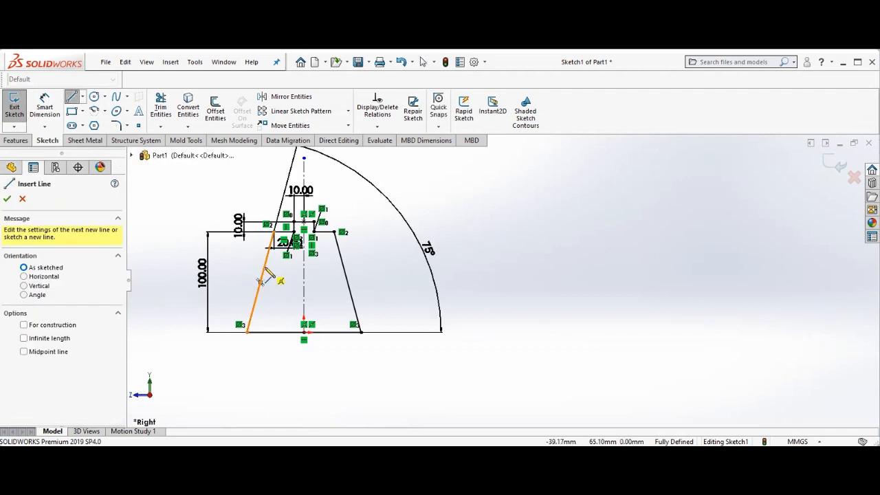
click(260, 280)
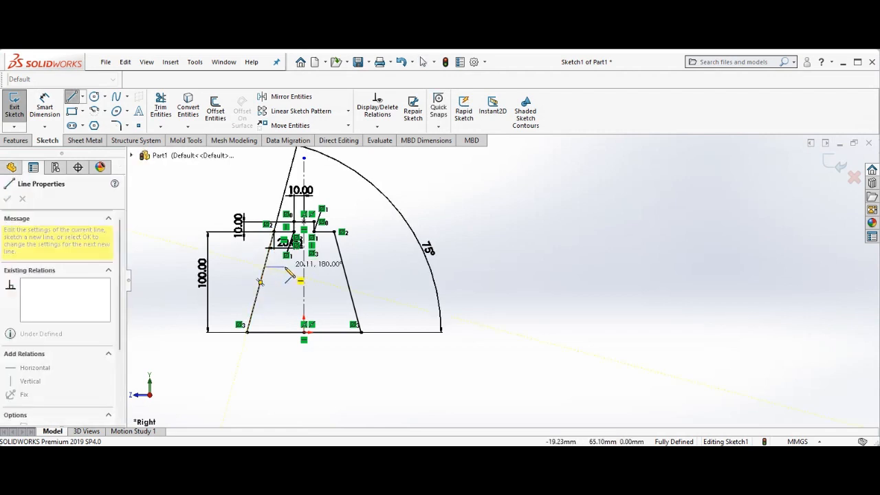
click(284, 266)
click(284, 279)
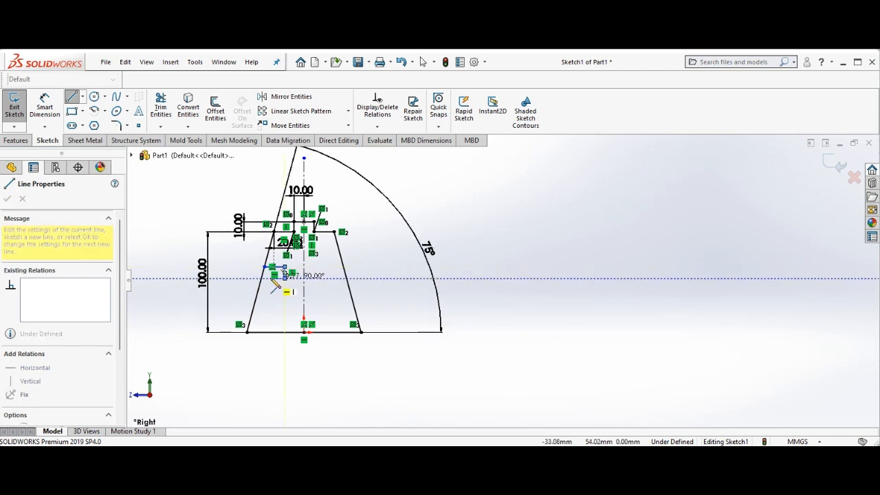
click(261, 278)
right_click(263, 279)
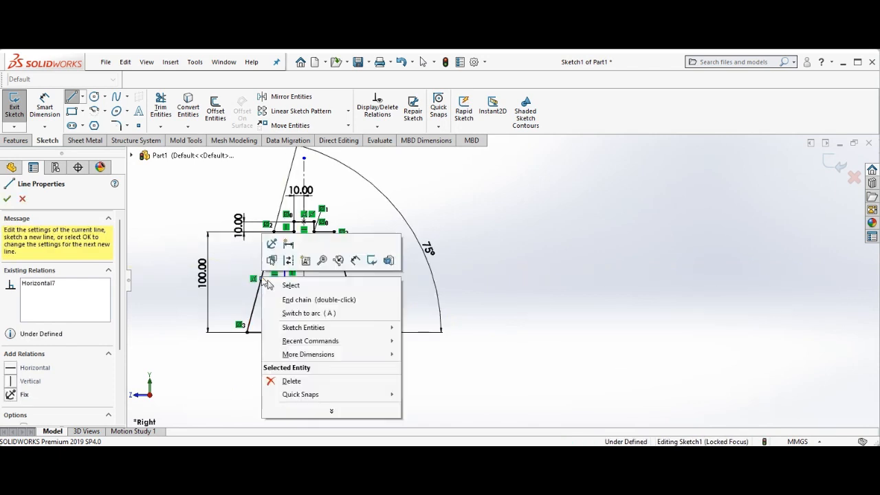
click(289, 286)
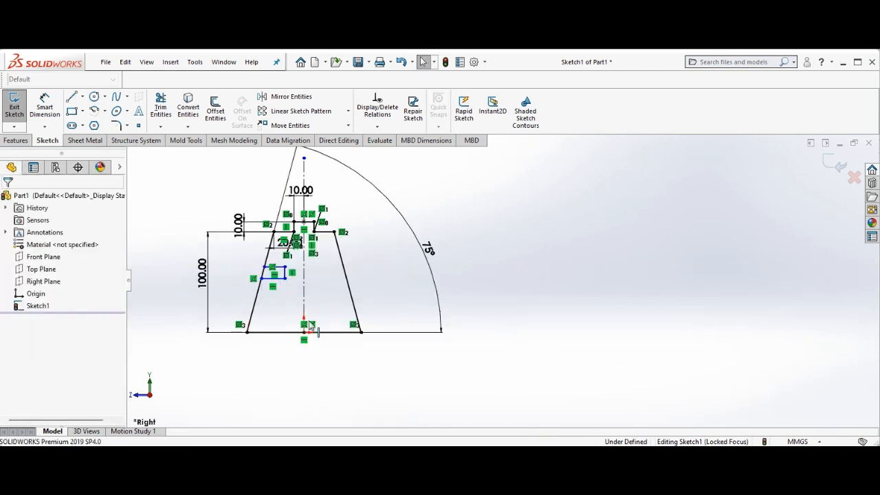
Dimension the notch's bottom line 60 mm above the leg's base line
click(45, 107)
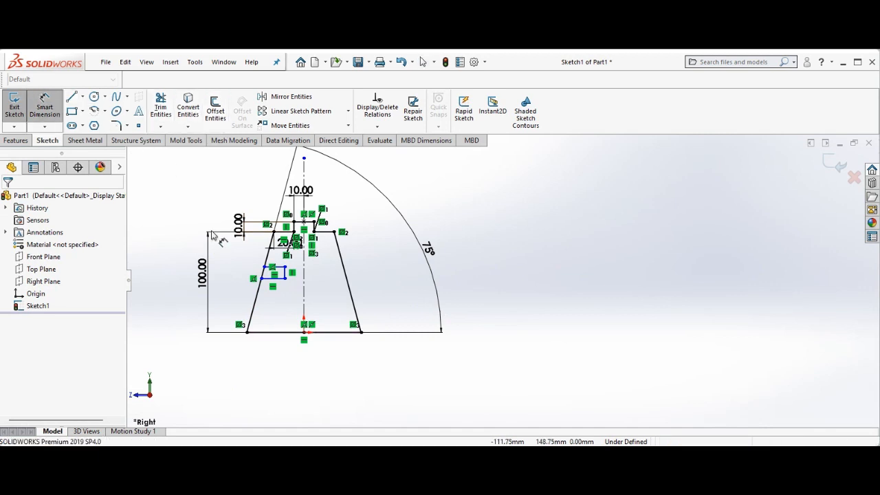
click(279, 279)
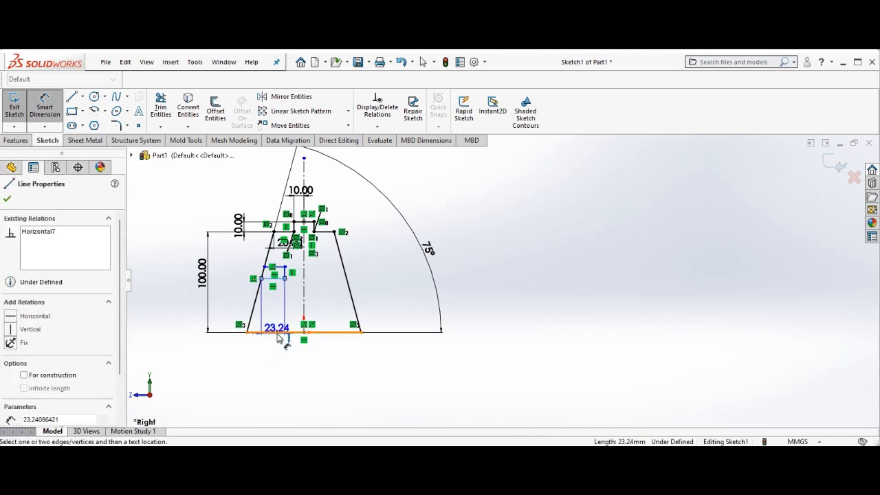
click(278, 333)
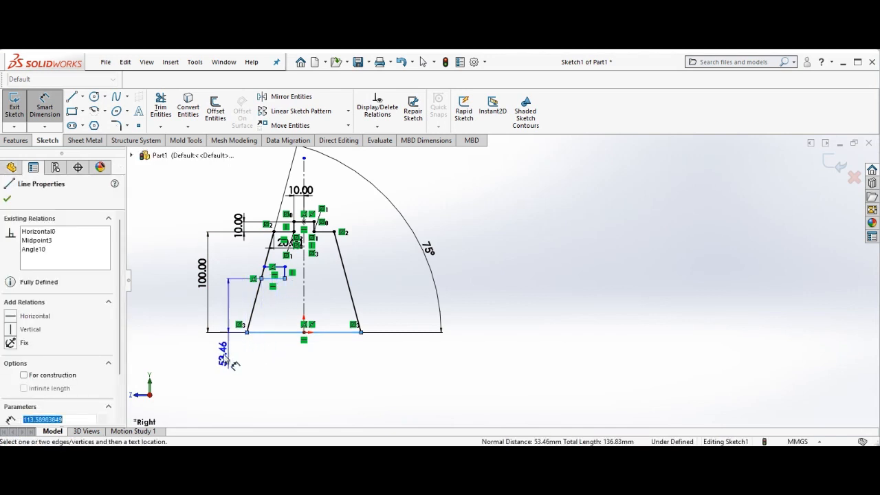
click(178, 351)
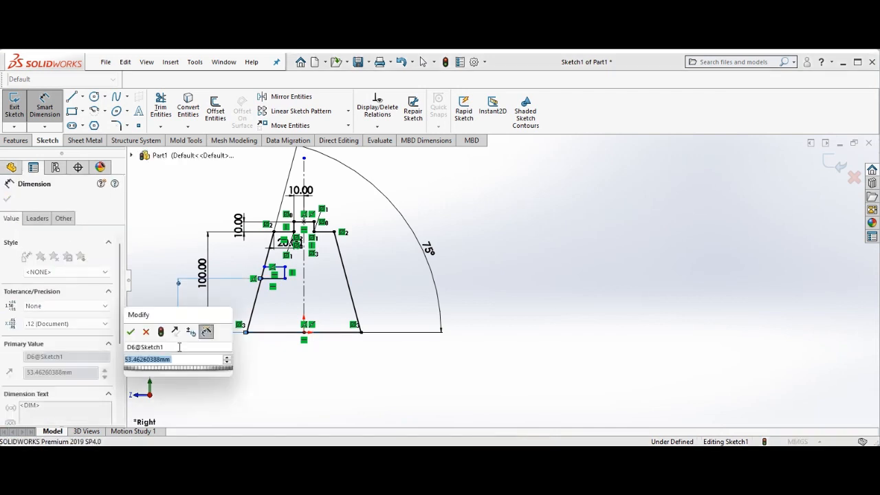
text(60)
key(Return)
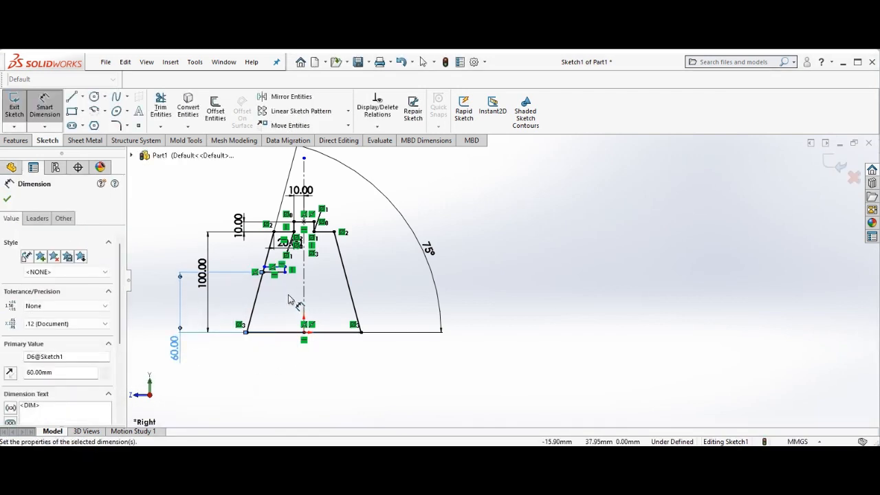
right_click(192, 202)
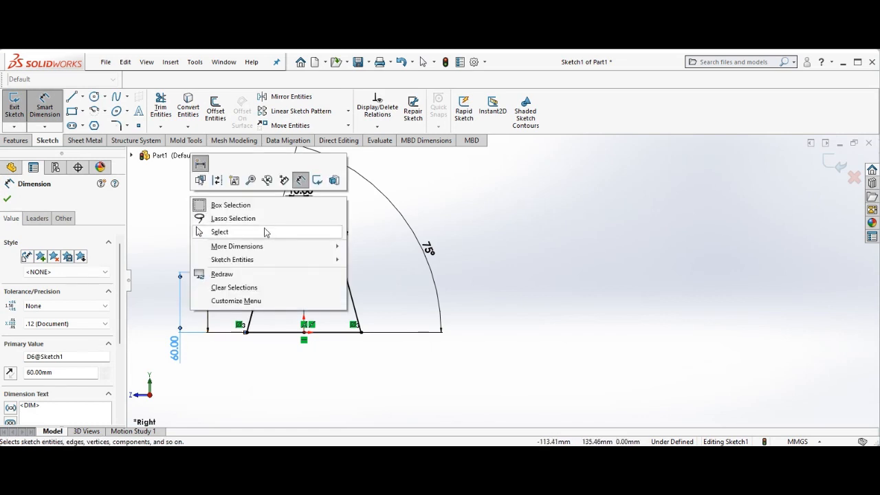
click(199, 231)
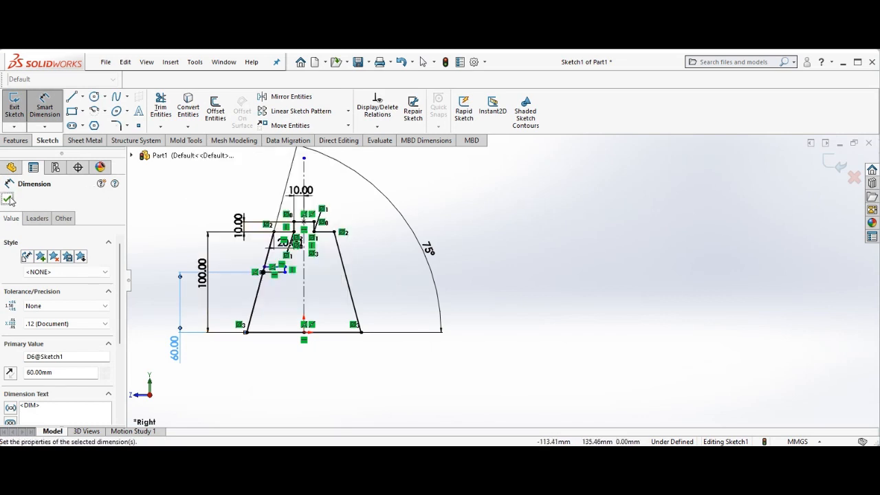
right_click(515, 259)
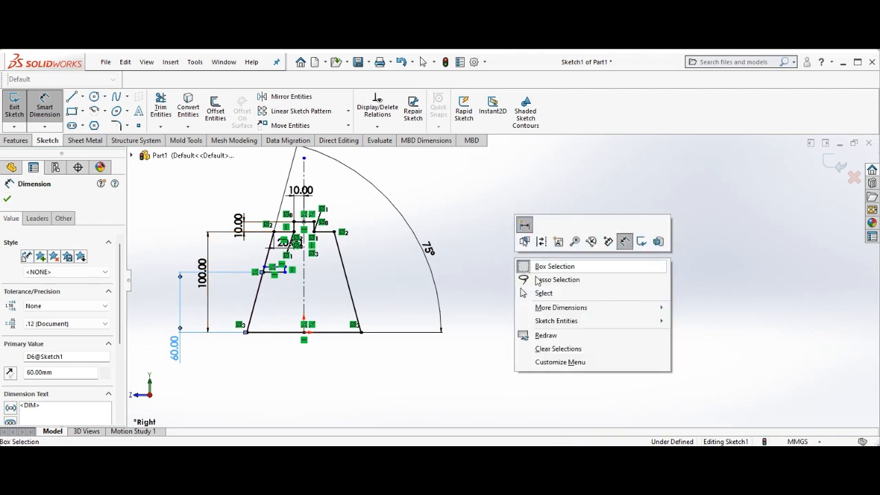
click(568, 295)
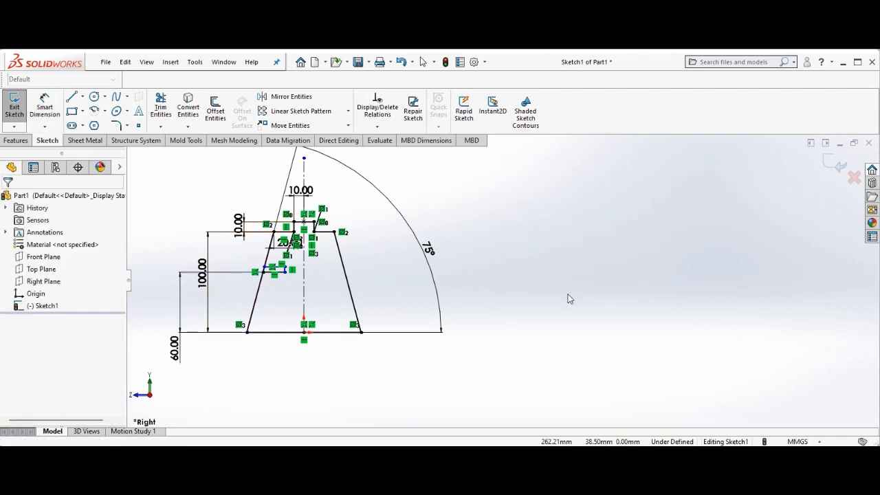
Set the notch's height to 10 mm
right_click(484, 231)
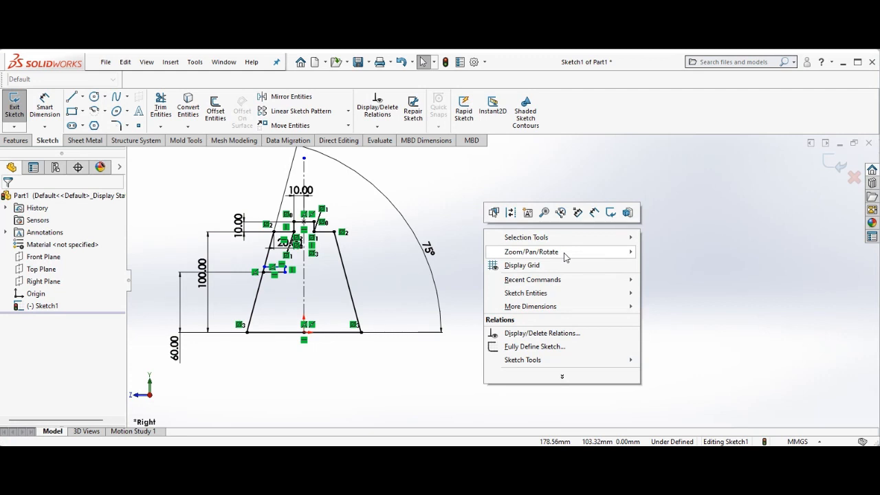
mouse_move(565, 254)
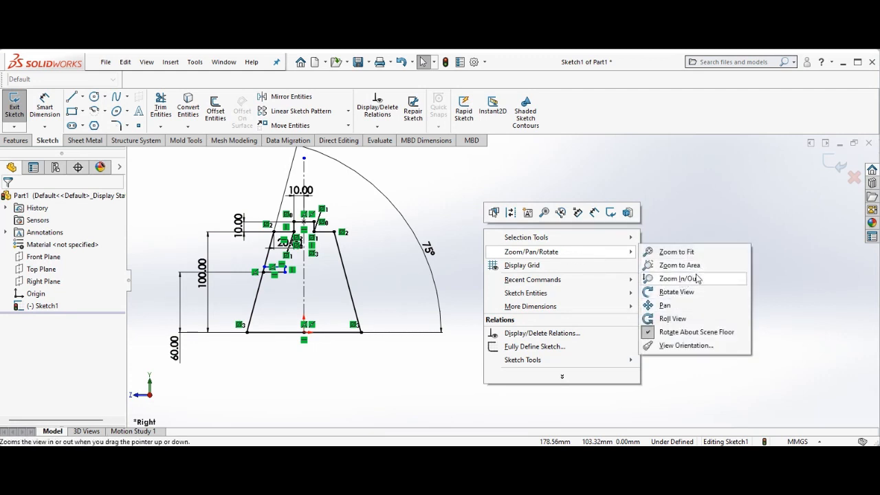
click(696, 281)
drag(514, 253, 520, 239)
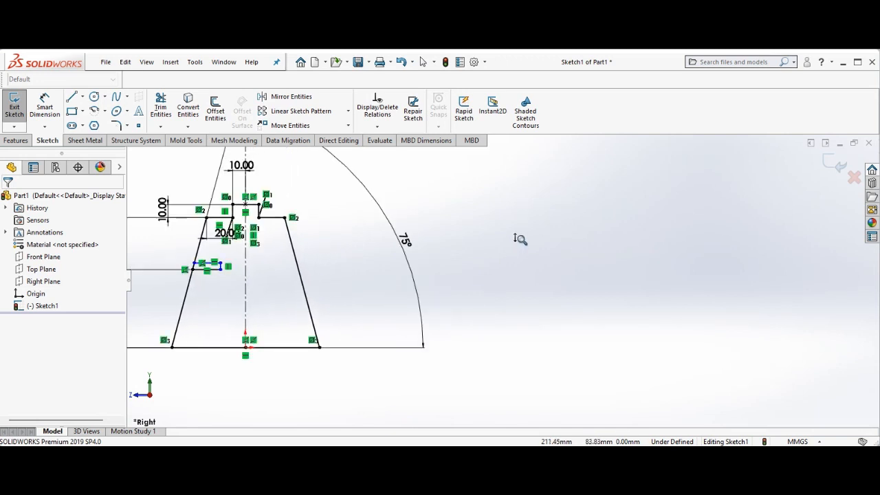
right_click(520, 239)
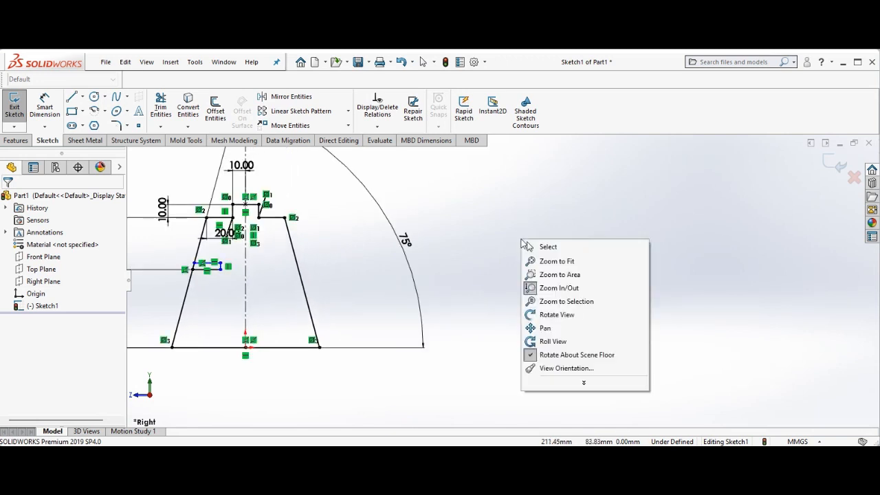
click(545, 328)
drag(475, 291, 679, 308)
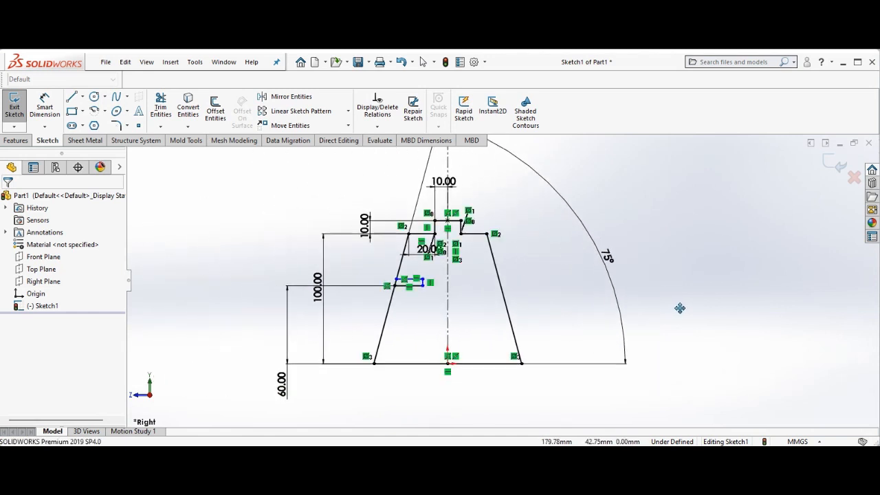
right_click(677, 255)
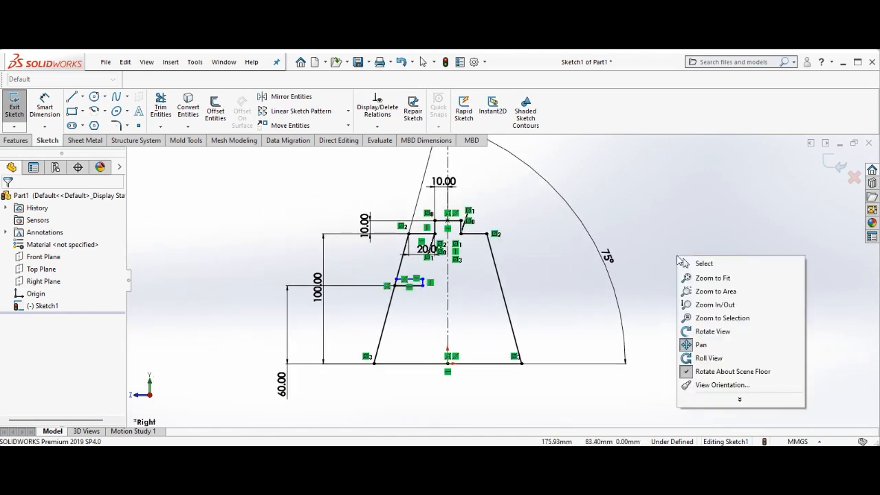
click(715, 304)
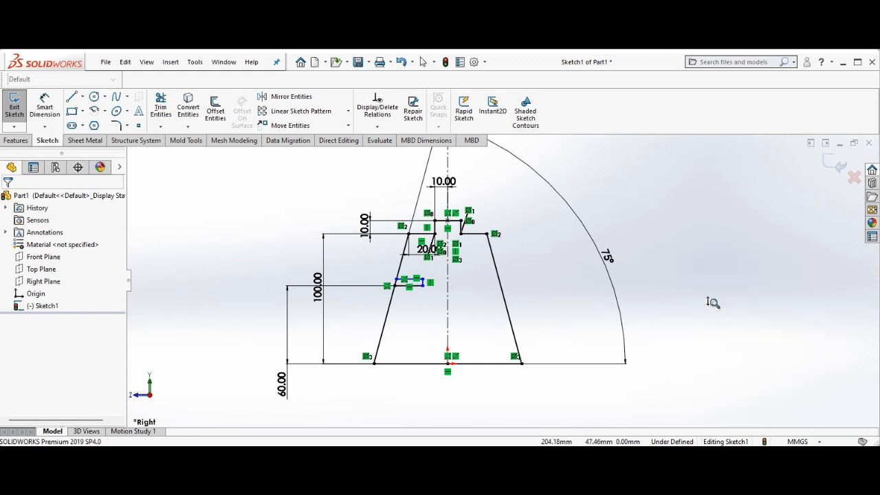
drag(704, 301, 707, 275)
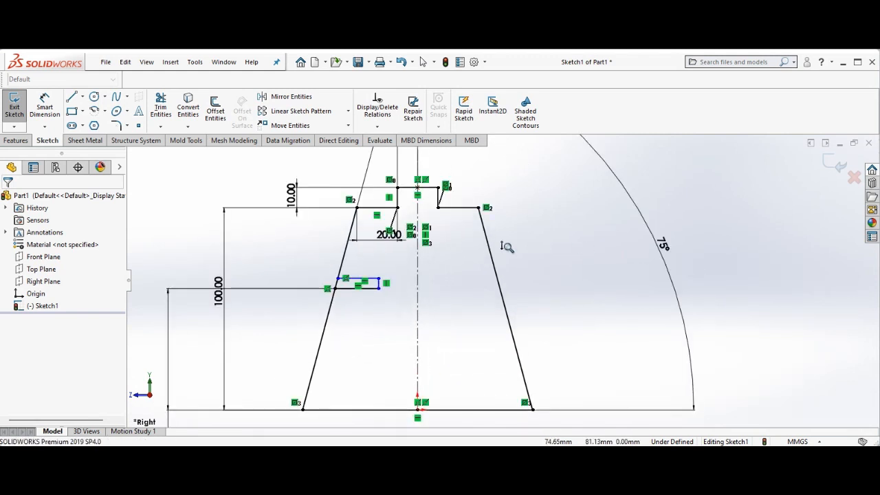
click(52, 101)
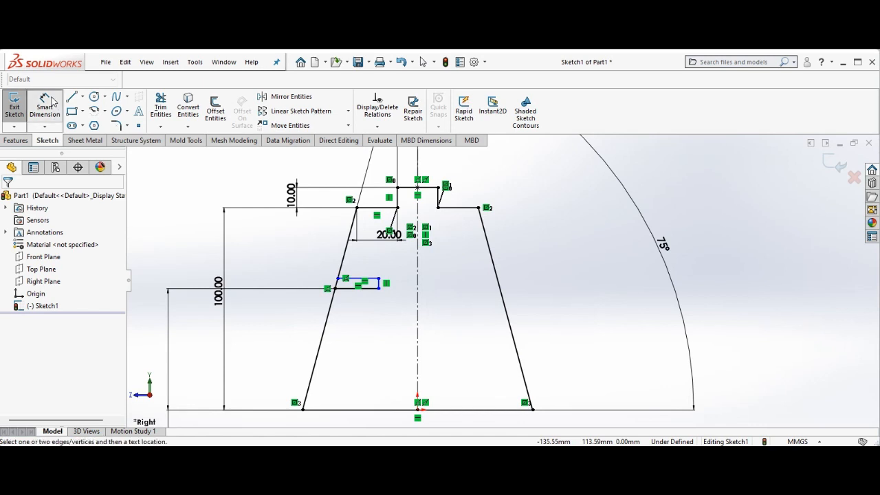
click(382, 285)
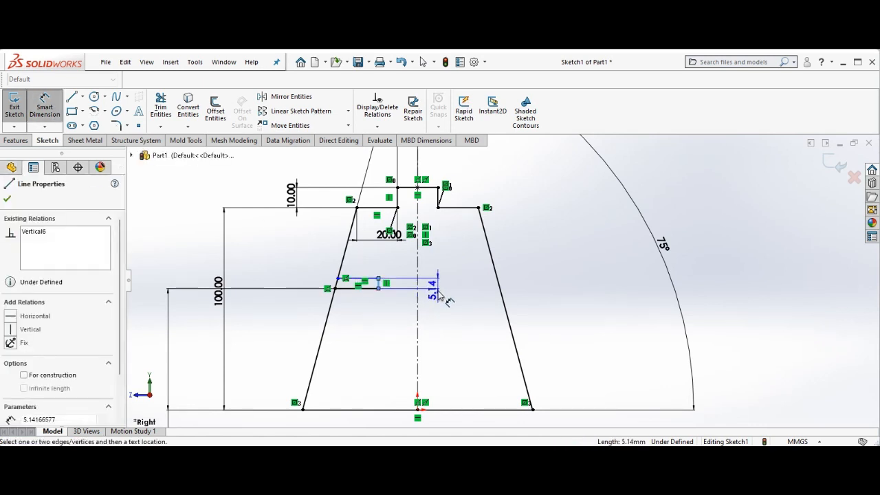
click(526, 294)
text(10)
key(Return)
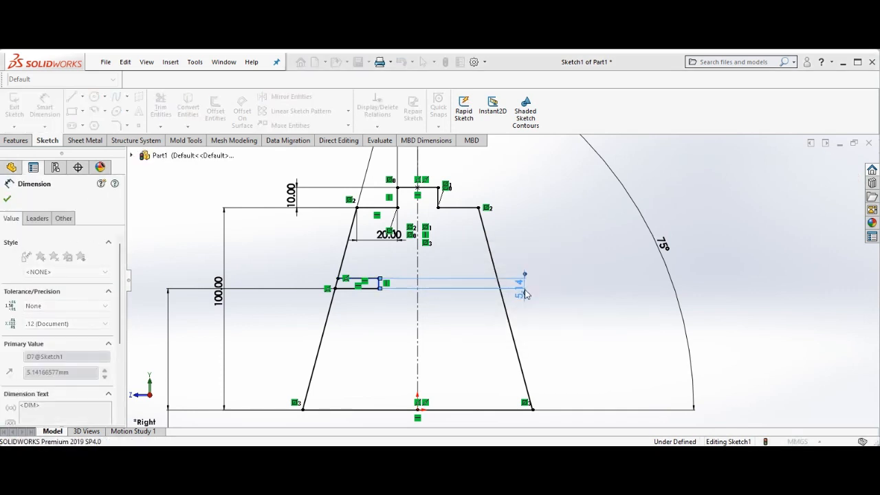
Set the length of the notch's bottom line to 20 mm
click(366, 290)
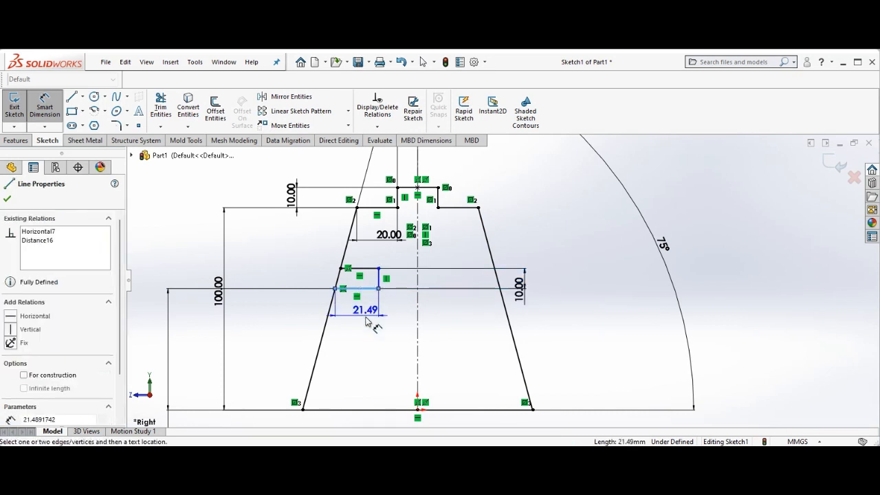
click(367, 328)
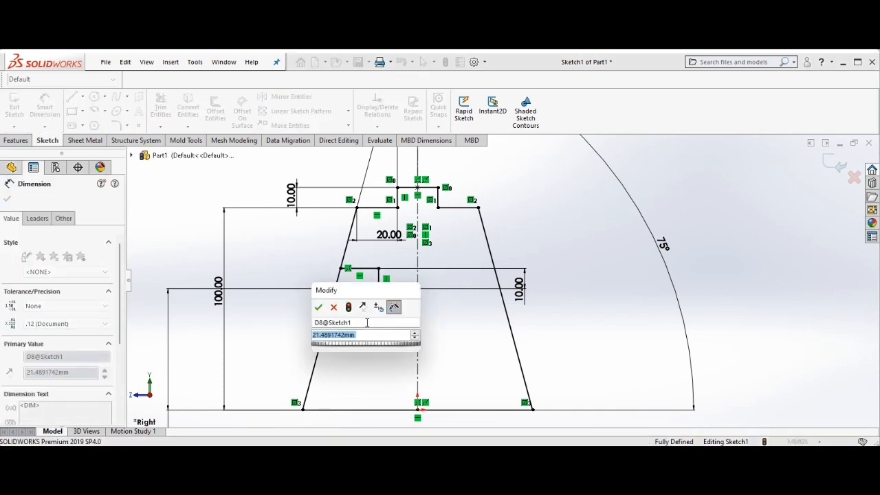
text(20)
key(Return)
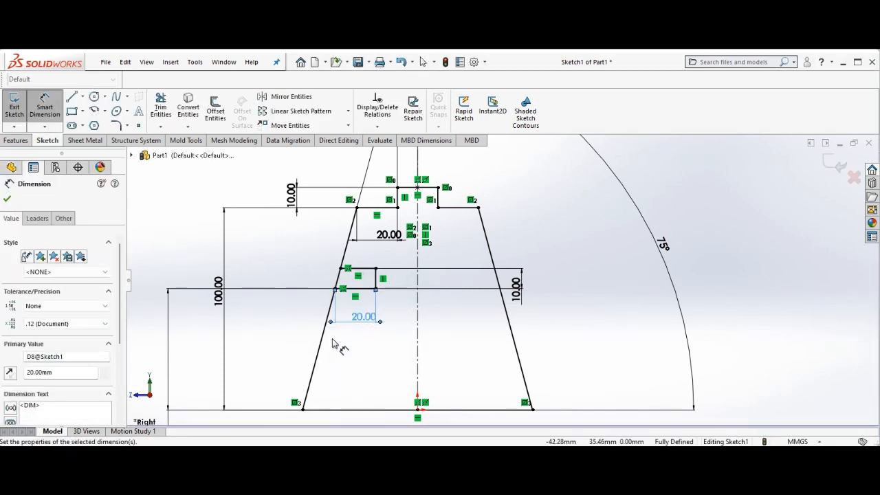
click(7, 200)
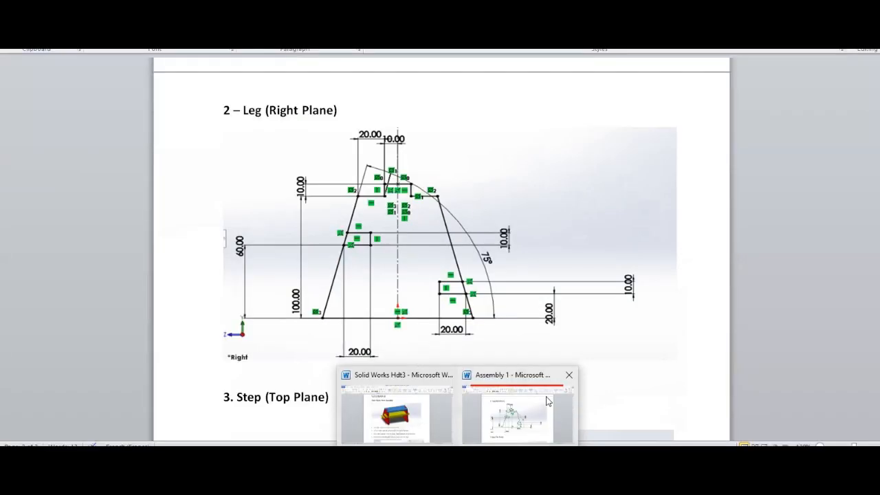
Compare the sketch with the tutorial's leg drawing in Word, then return to the sketch
click(545, 403)
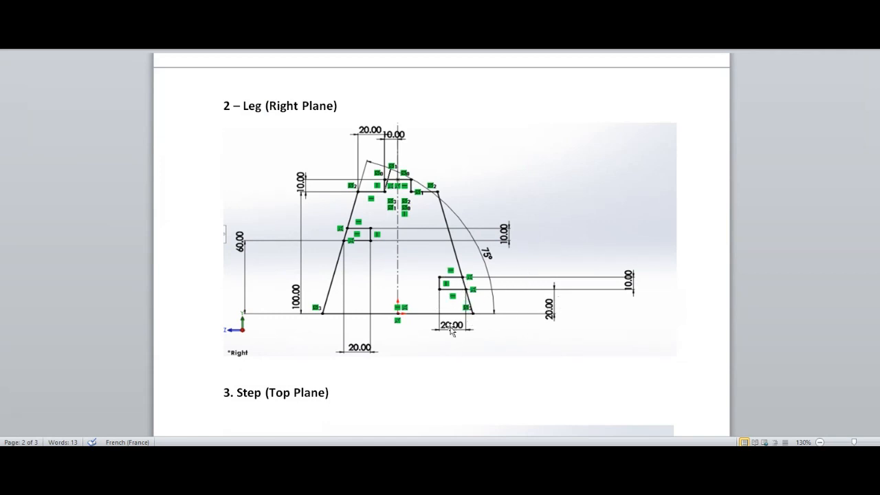
mouse_move(654, 457)
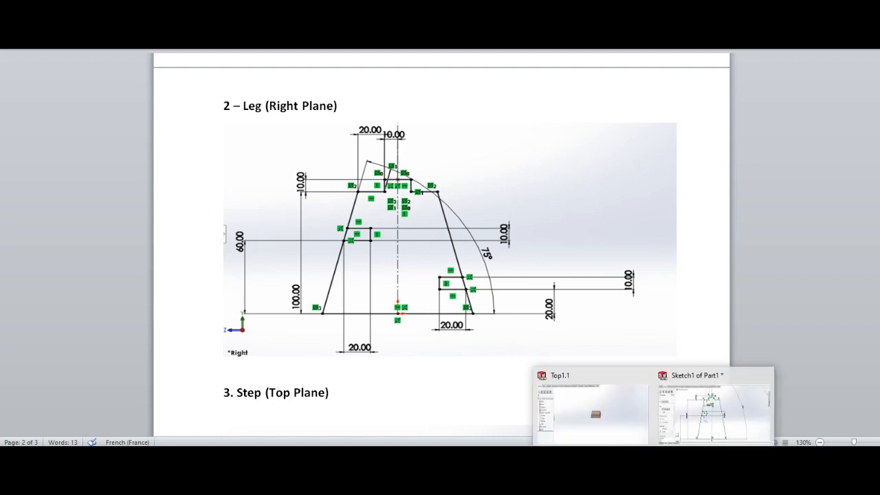
click(691, 430)
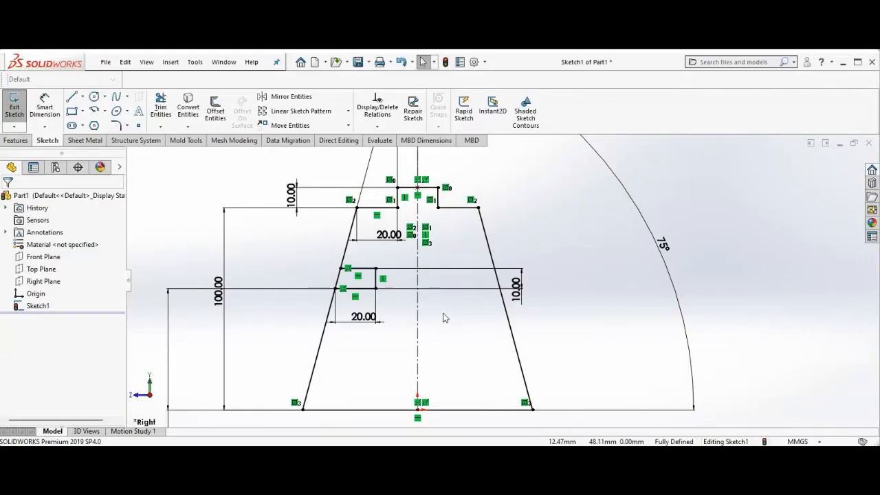
Sketch a second rectangular notch with three lines cutting into the leg's lower right edge
click(73, 99)
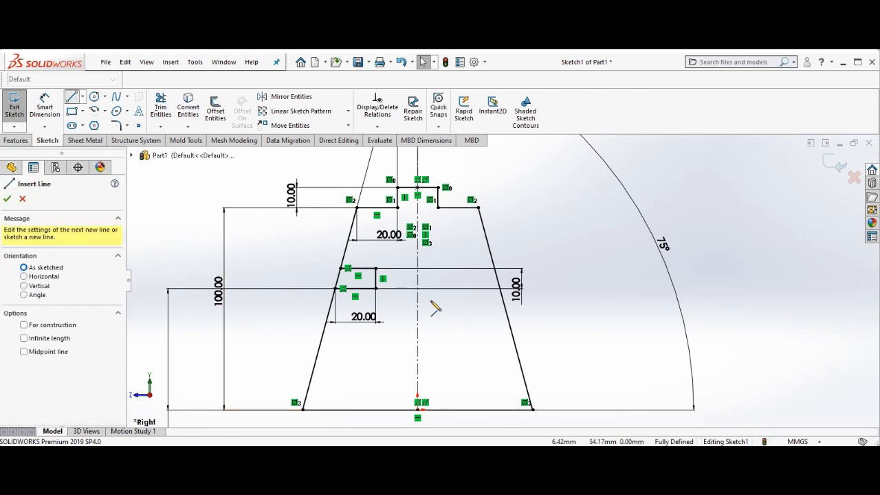
click(521, 363)
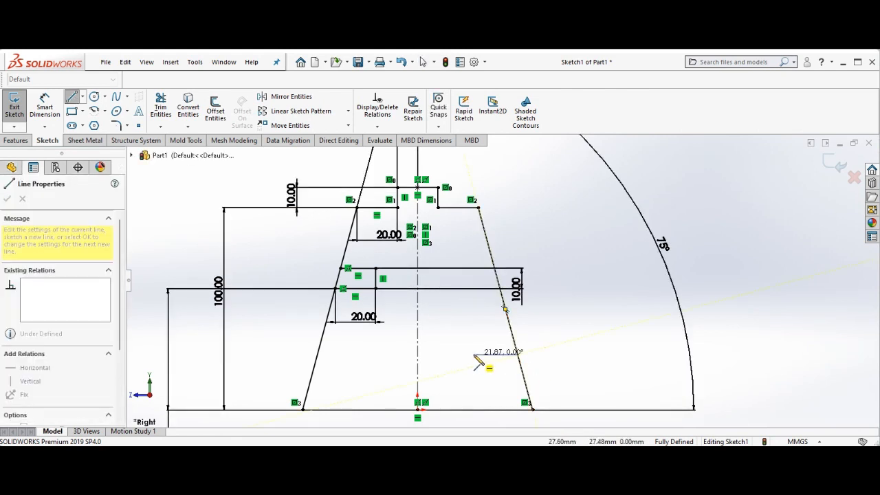
click(473, 354)
click(474, 370)
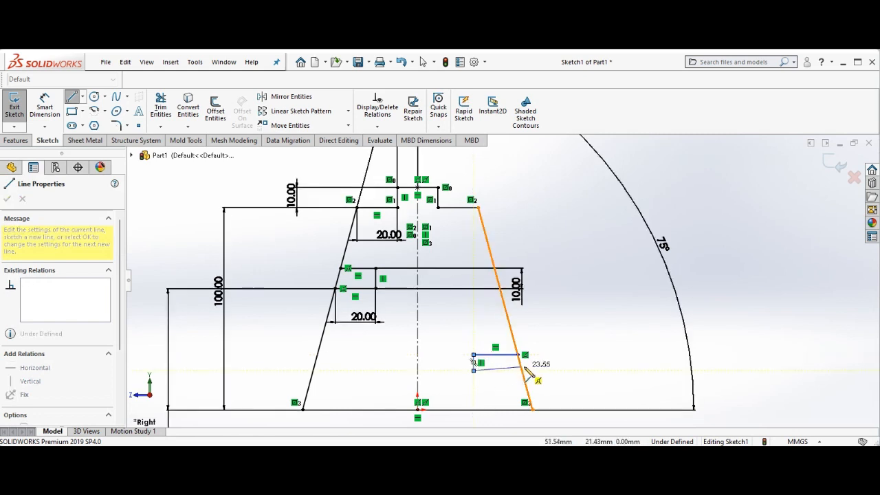
click(524, 371)
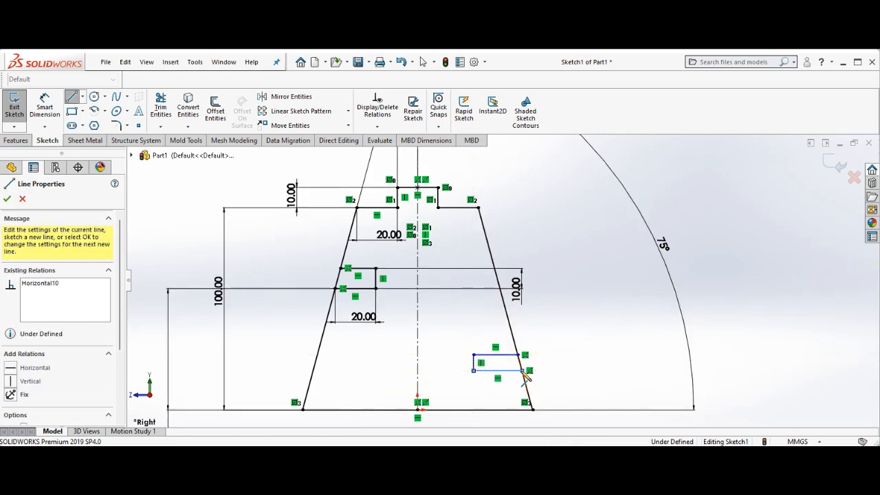
right_click(523, 372)
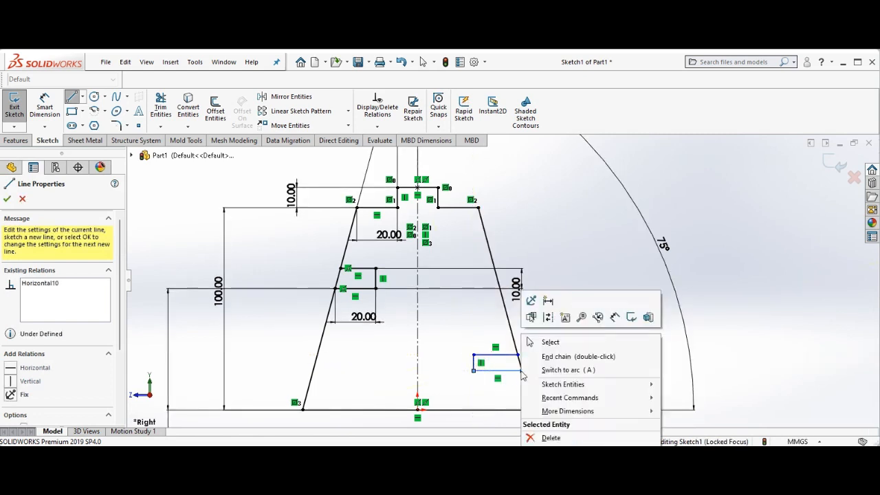
click(552, 342)
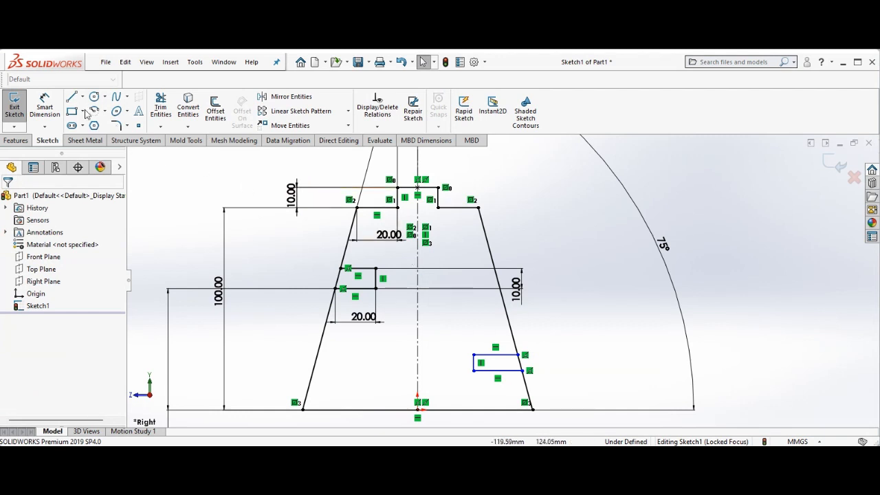
Dimension the new notch's bottom line 20 mm above the leg's base line
click(45, 107)
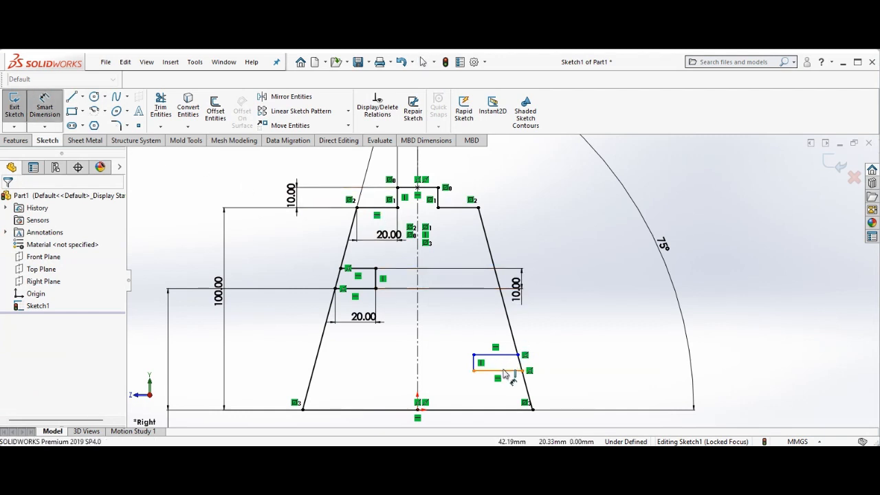
click(504, 372)
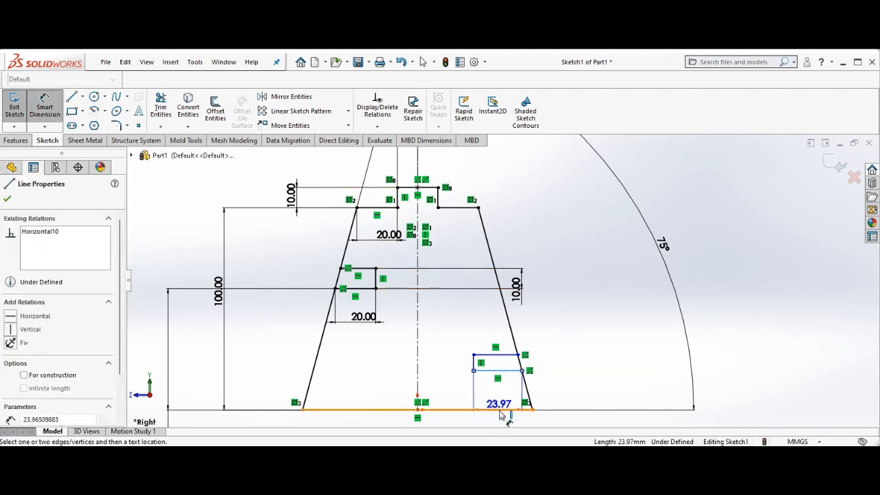
click(498, 370)
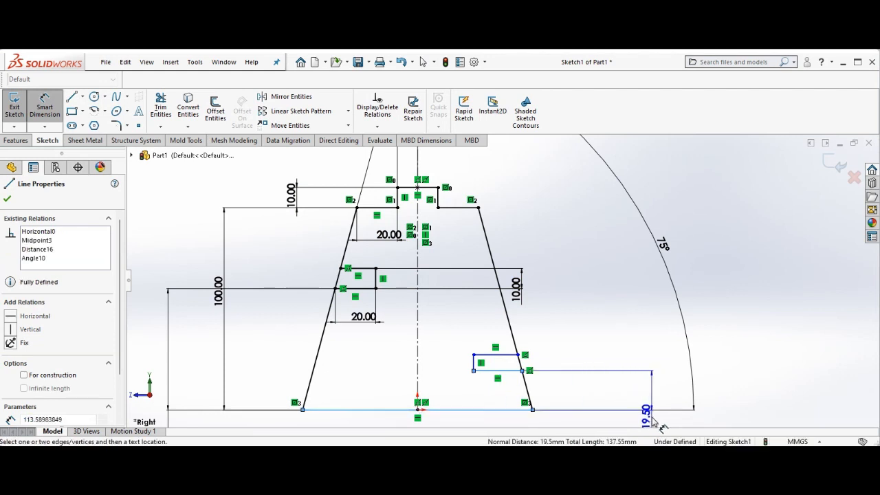
click(654, 422)
text(20)
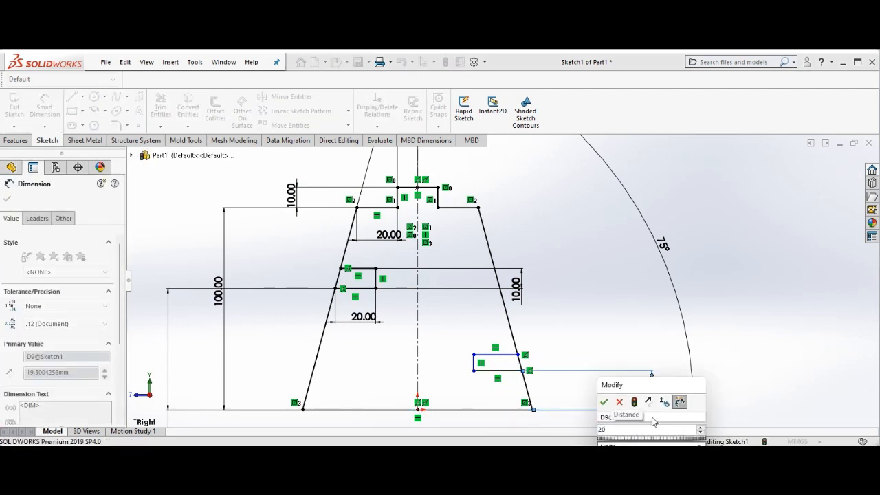
key(Return)
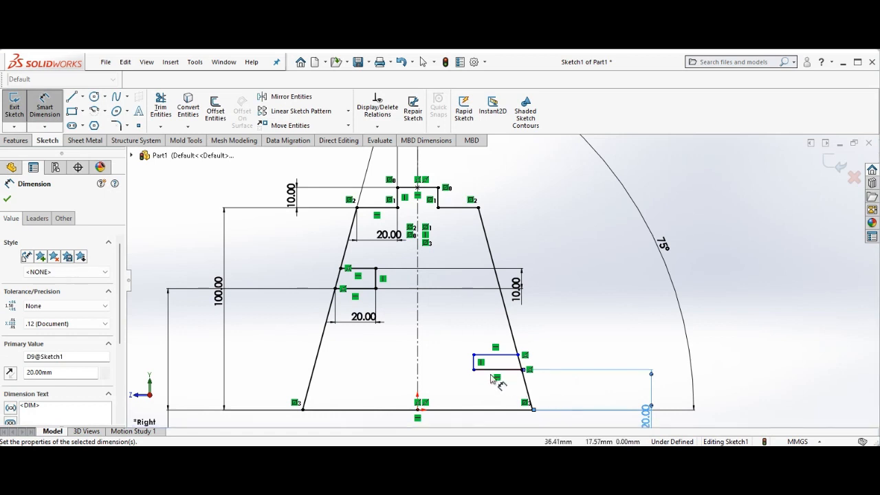
Set the new notch's height to 10 mm
click(475, 365)
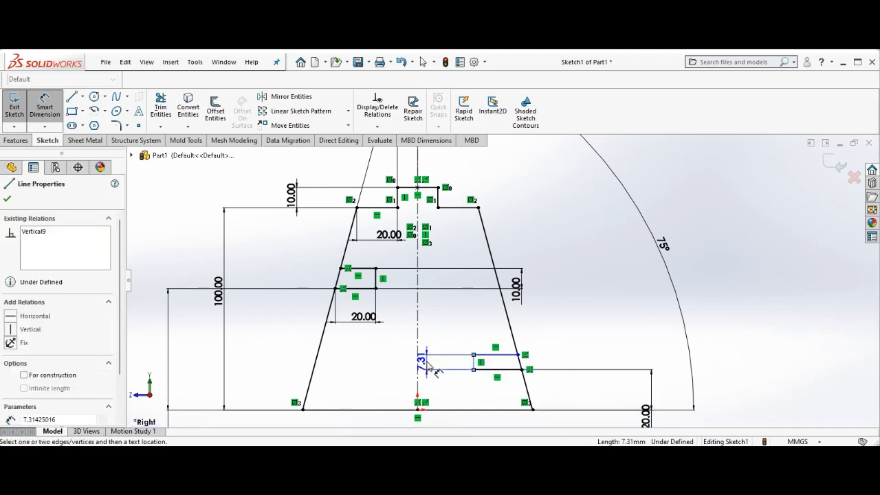
click(431, 368)
text(10)
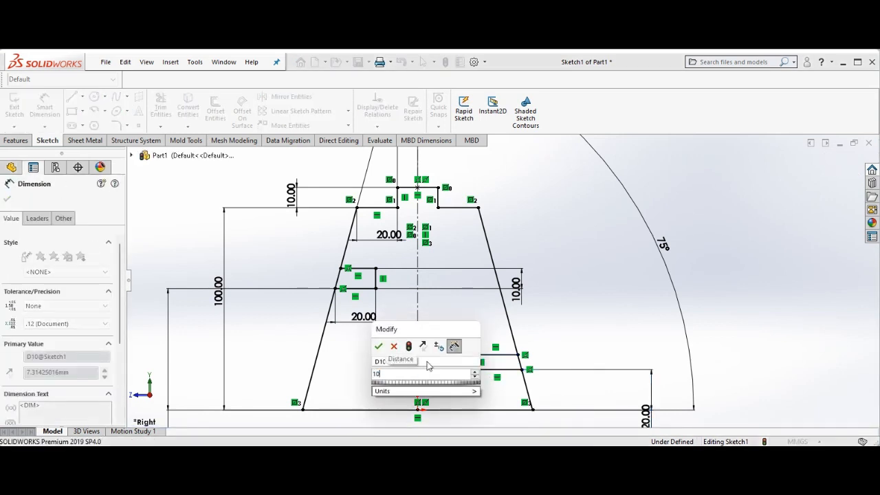
key(Return)
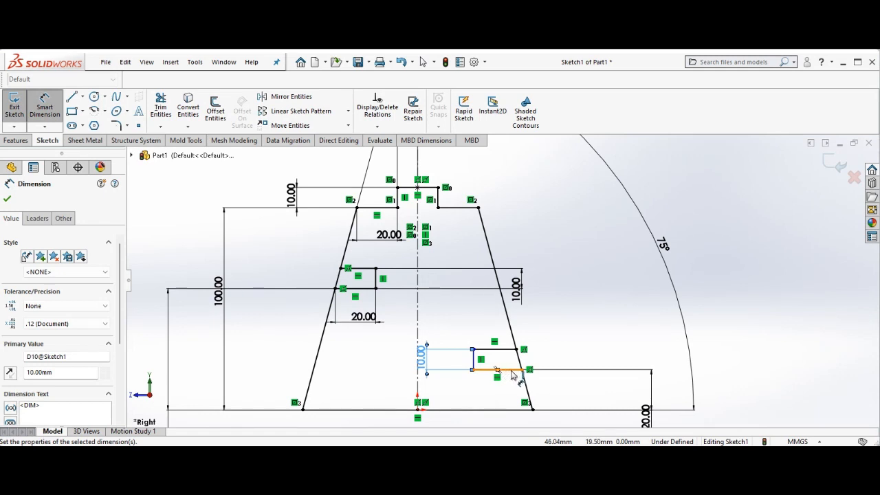
Set the length of the new notch's bottom line to 20 mm and close the dimension tool
click(512, 372)
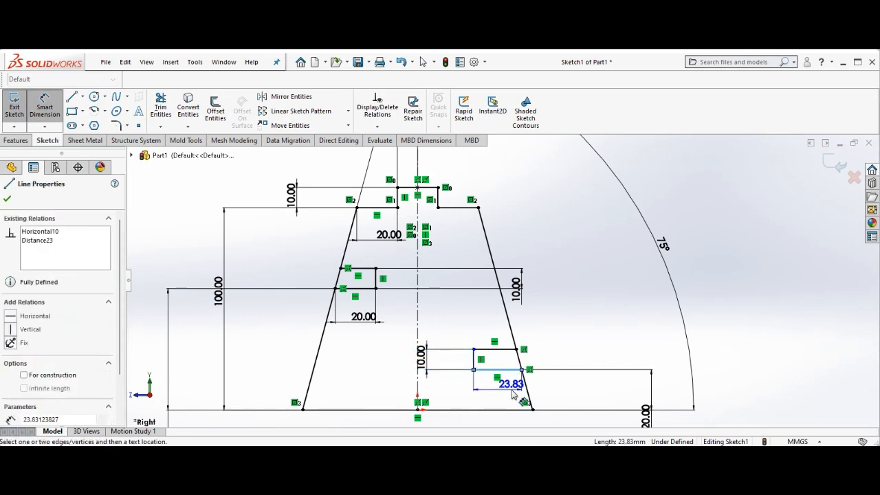
click(513, 393)
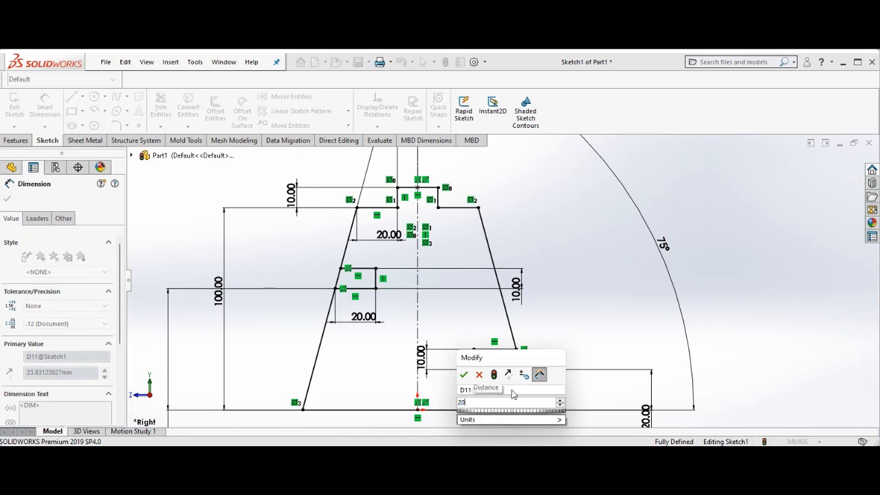
key(Return)
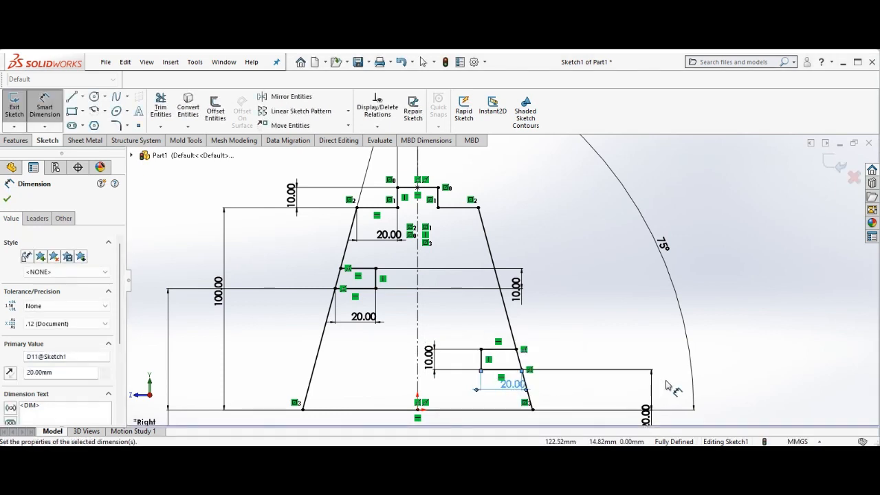
click(8, 200)
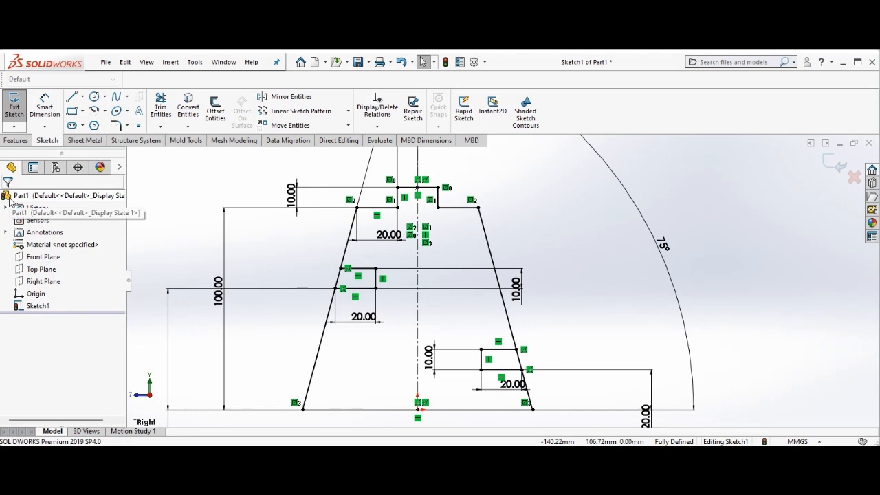
Trim away the leg's left edge segment lying inside the first notch
click(161, 108)
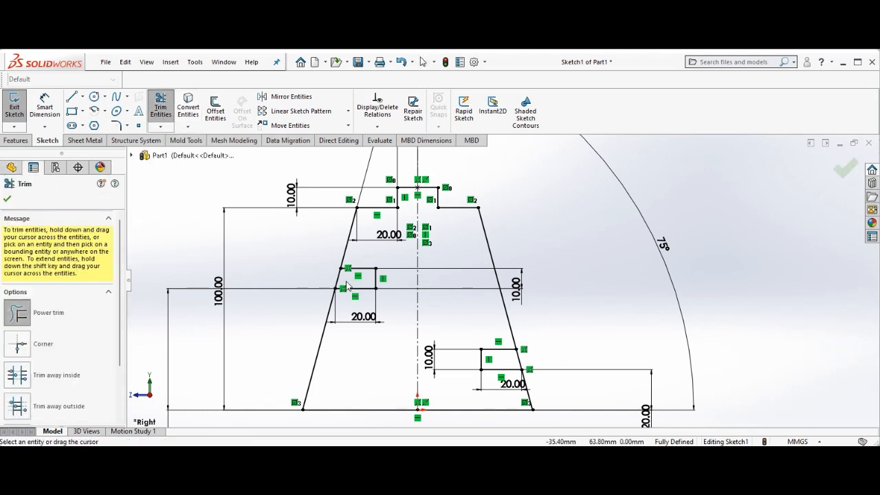
drag(348, 287, 328, 283)
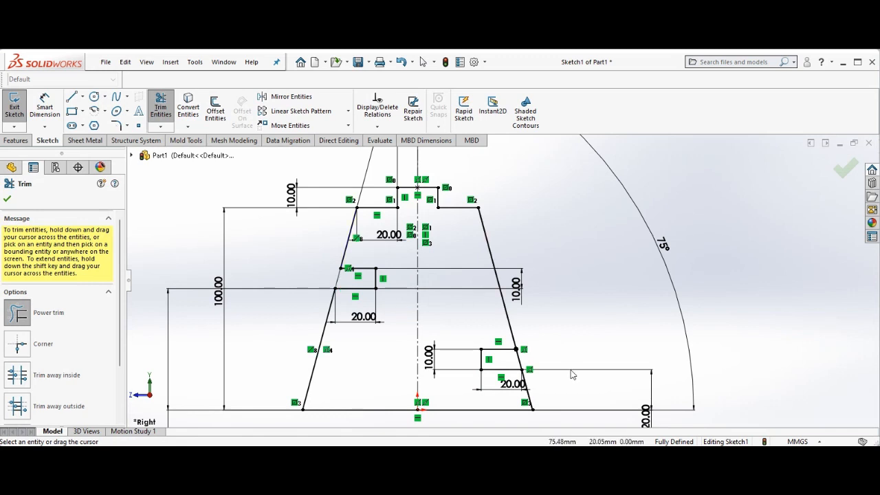
Try to trim the leg's right edge segment inside the new notch, then undo the trim
click(519, 360)
click(537, 363)
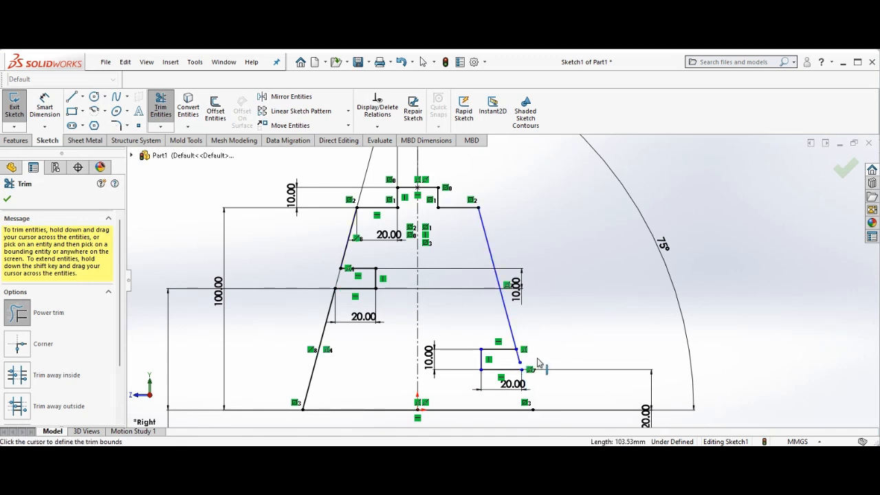
drag(510, 362, 530, 363)
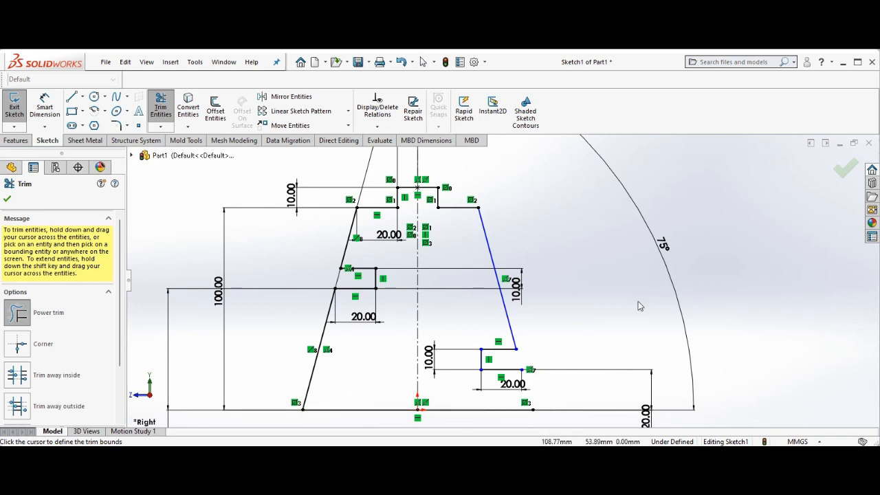
key(ctrl+z)
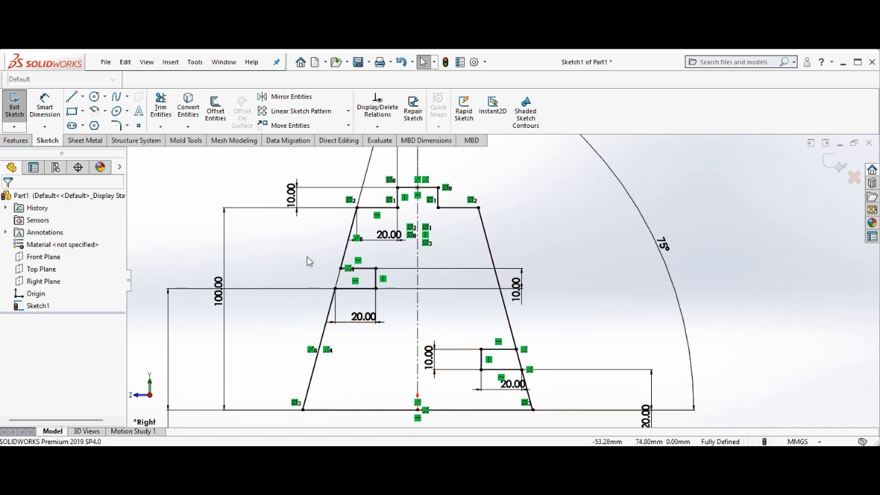
Trim away the leg's right edge segment inside the new notch and close the Trim tool
click(161, 108)
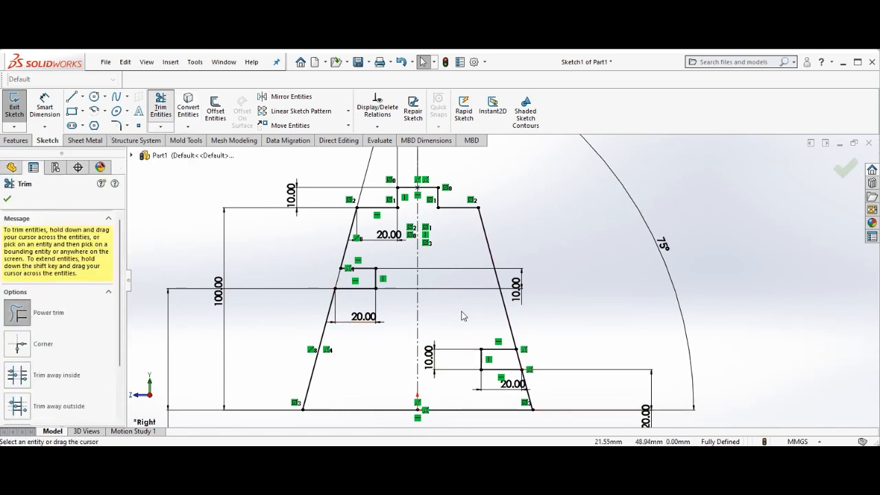
click(520, 361)
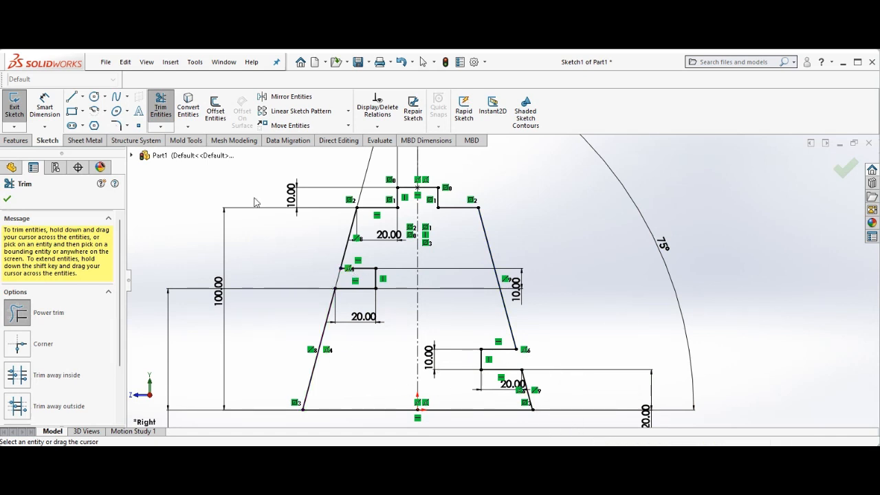
click(7, 199)
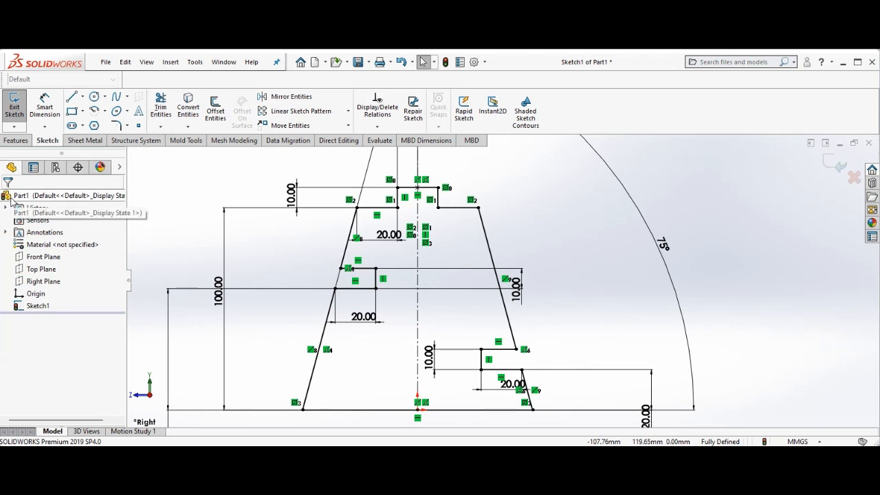
Exit the sketch and extrude the leg profile 10 mm
click(14, 110)
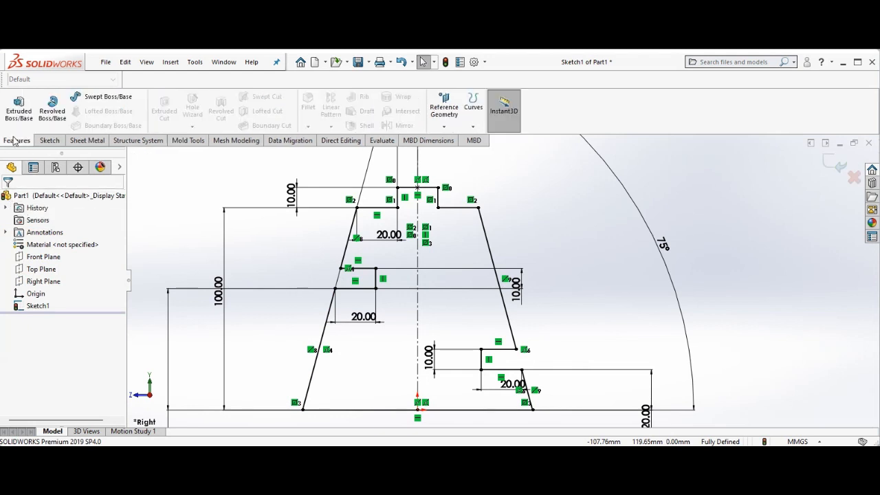
click(19, 112)
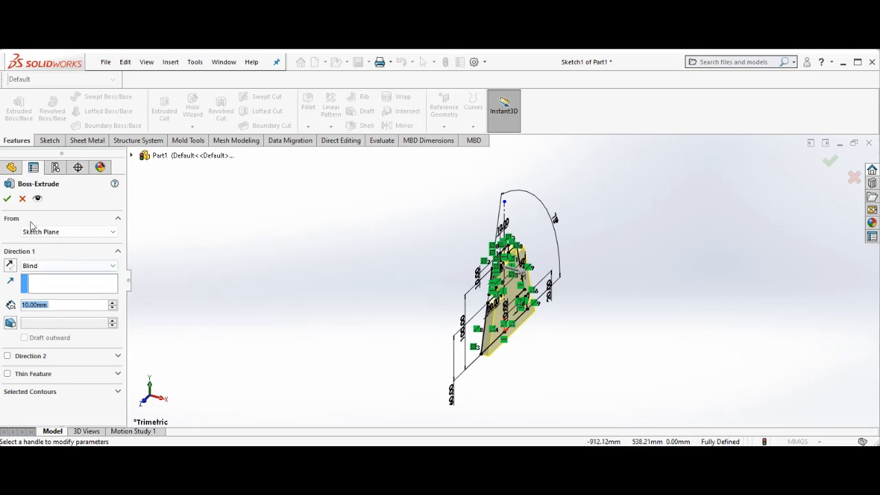
click(7, 200)
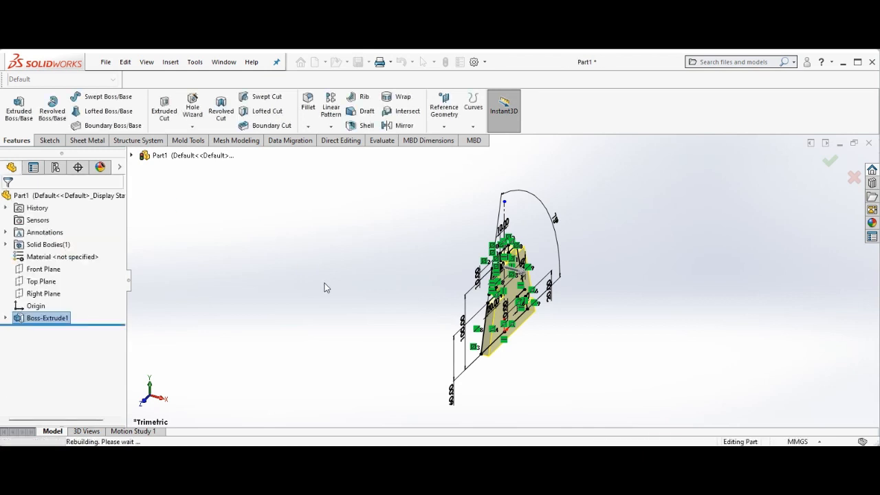
Save the extruded leg part as Leg1.2
right_click(393, 308)
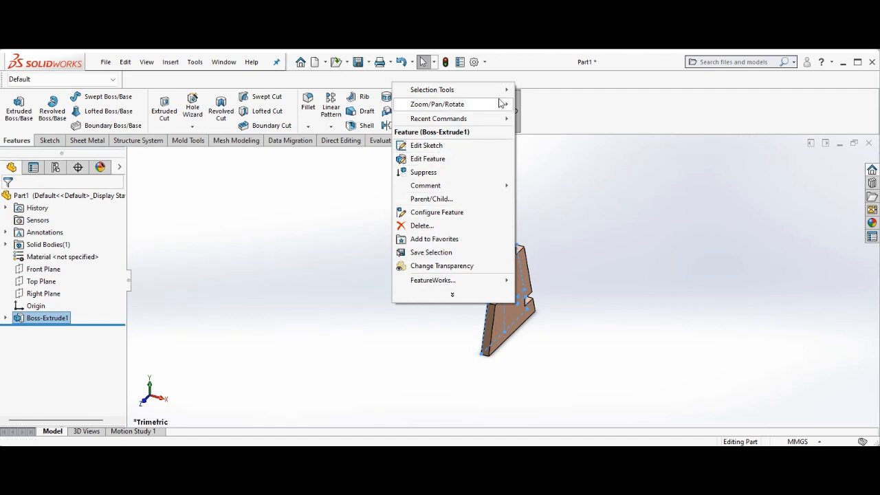
mouse_move(501, 103)
click(548, 158)
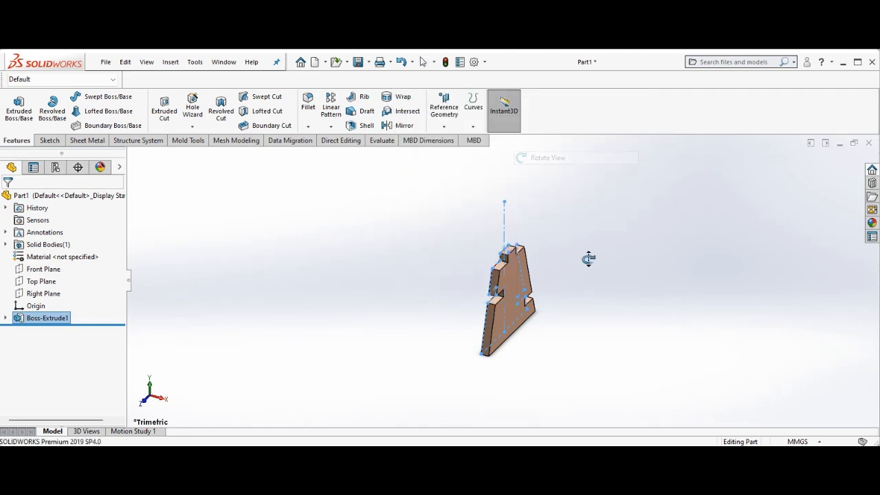
drag(585, 258, 578, 229)
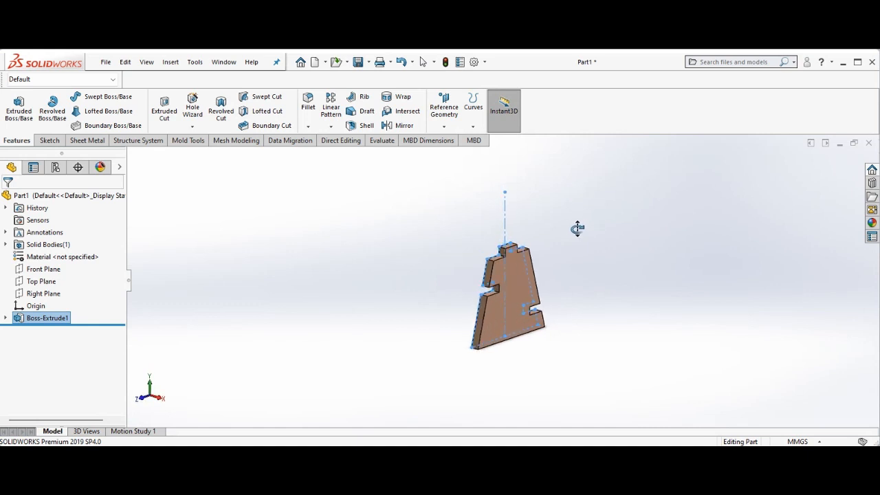
click(106, 63)
click(358, 62)
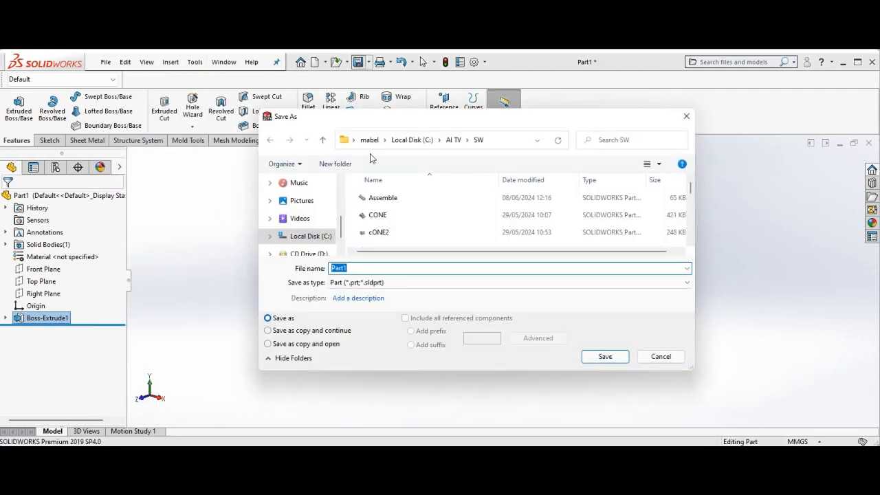
text(Leg)
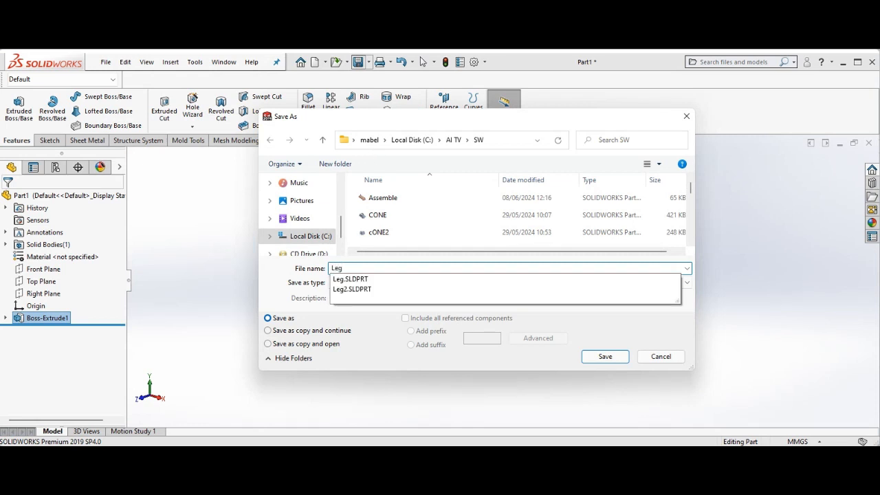
text(1.2)
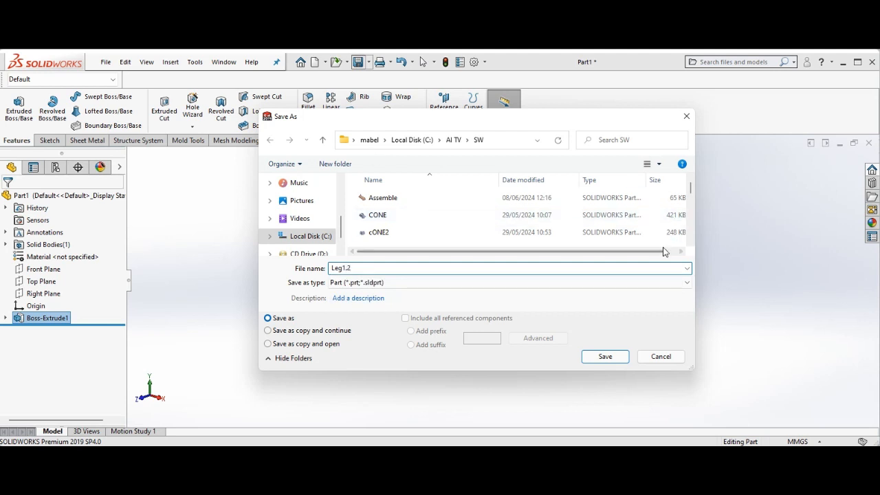
click(606, 360)
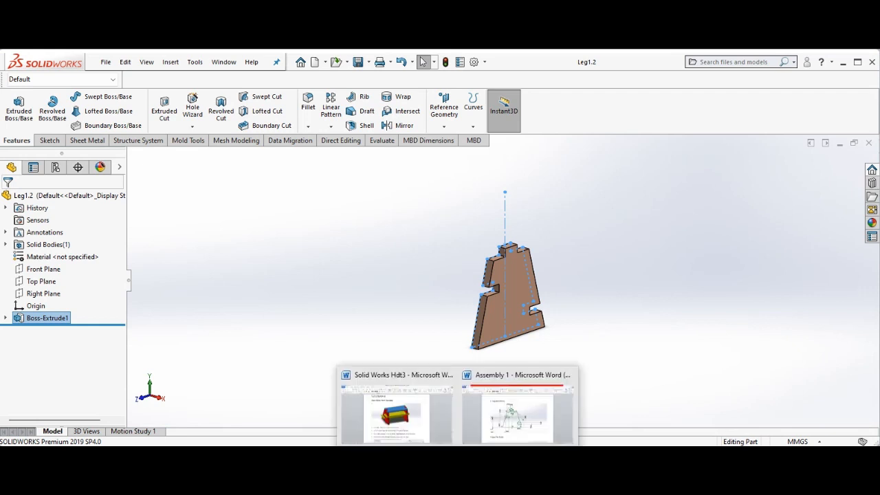
Review the tutorial's Step (Top Plane) sketch and its dimensions in the Word document
click(458, 457)
click(505, 427)
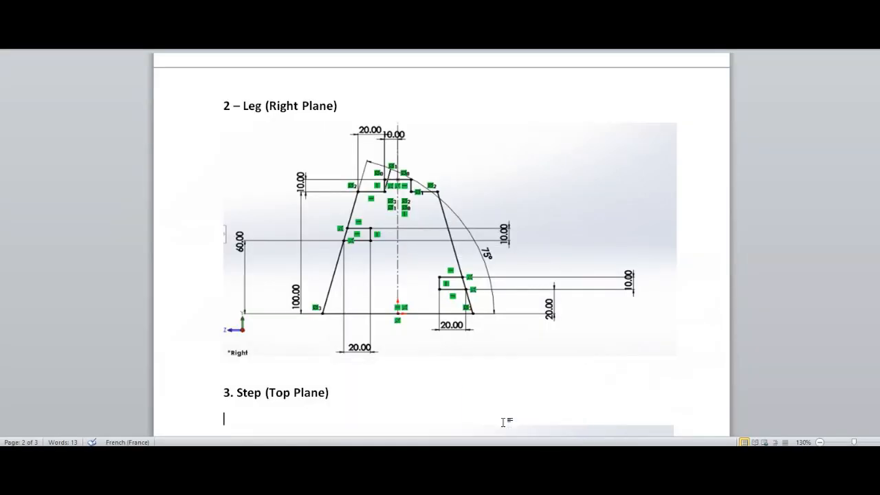
scroll(458, 372, down, 6)
click(459, 372)
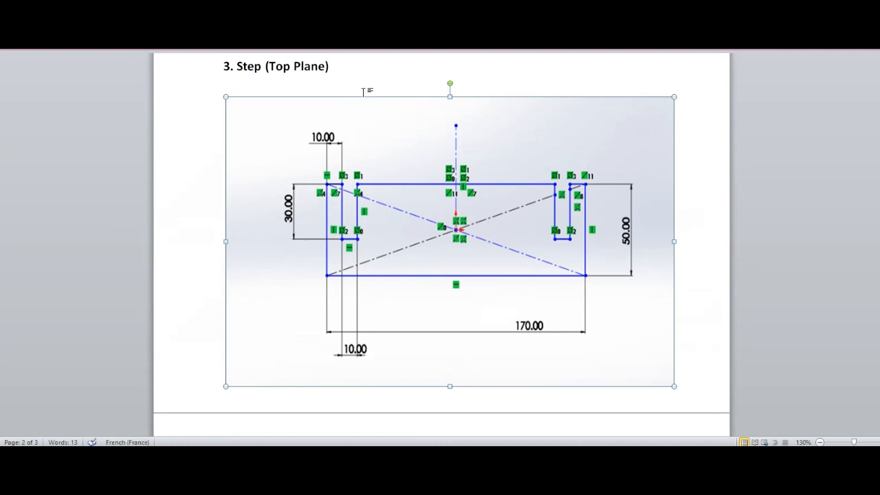
click(365, 79)
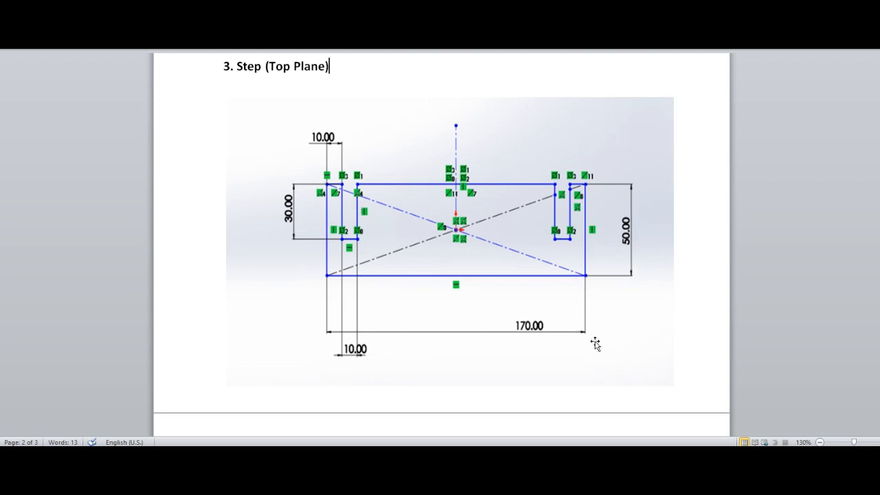
mouse_move(653, 445)
click(699, 438)
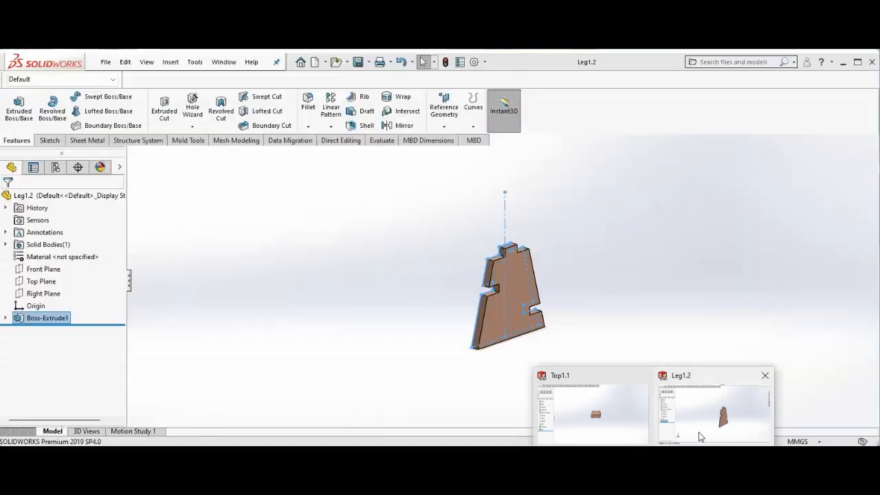
Create a new part document
click(106, 62)
mouse_move(125, 62)
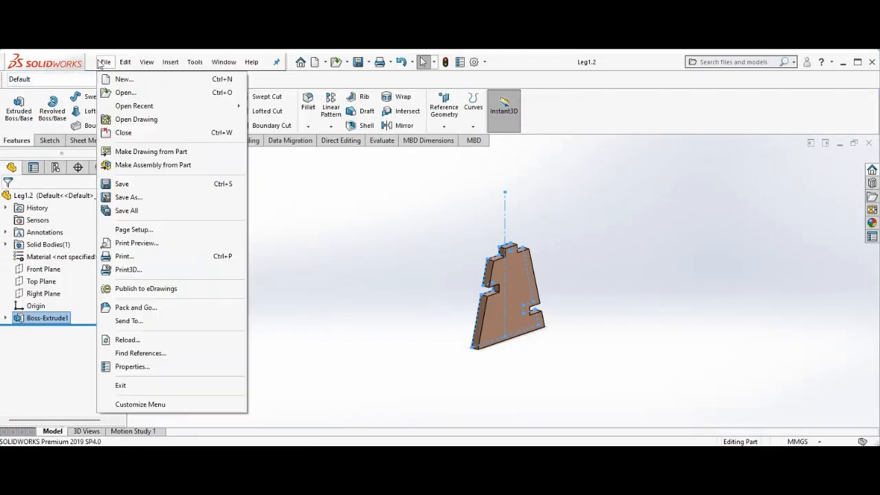
click(120, 79)
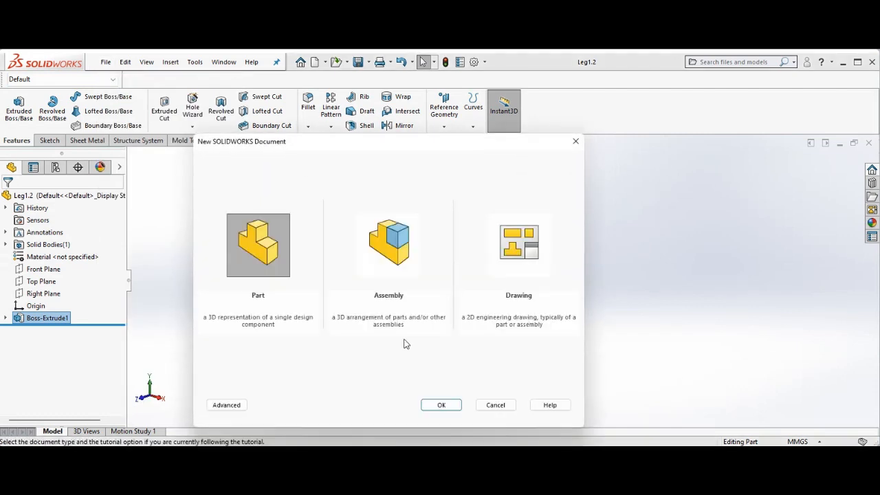
click(439, 404)
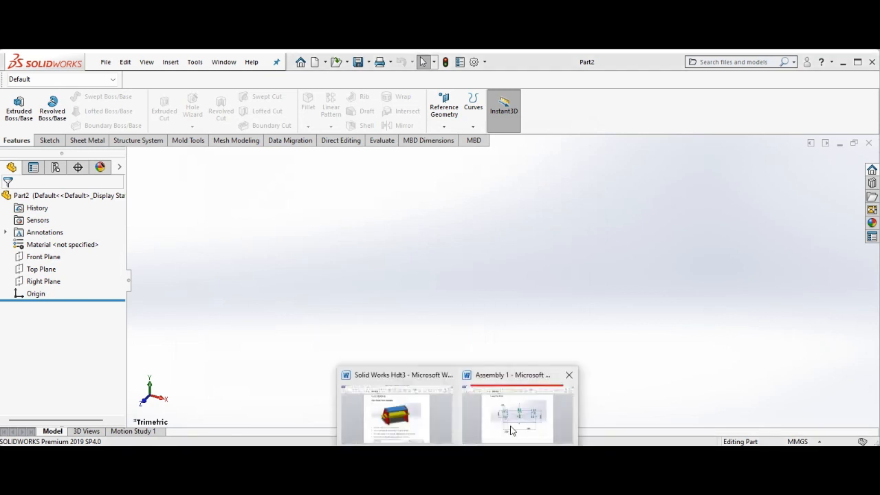
Start a sketch on the Top Plane and draw a center rectangle at the origin about 177 mm by 73 mm
click(510, 429)
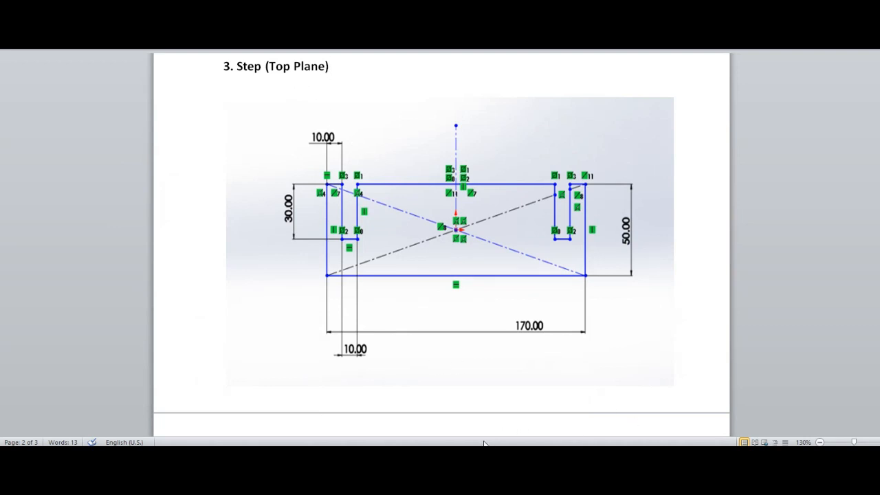
mouse_move(693, 439)
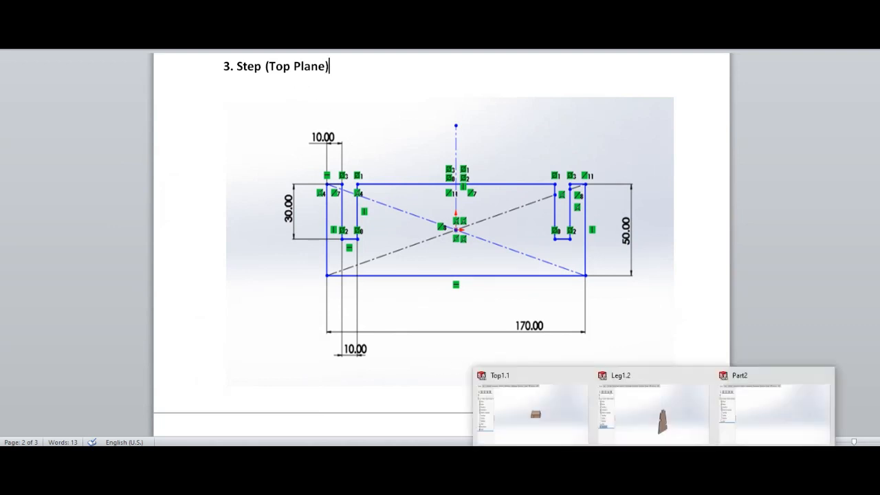
click(785, 408)
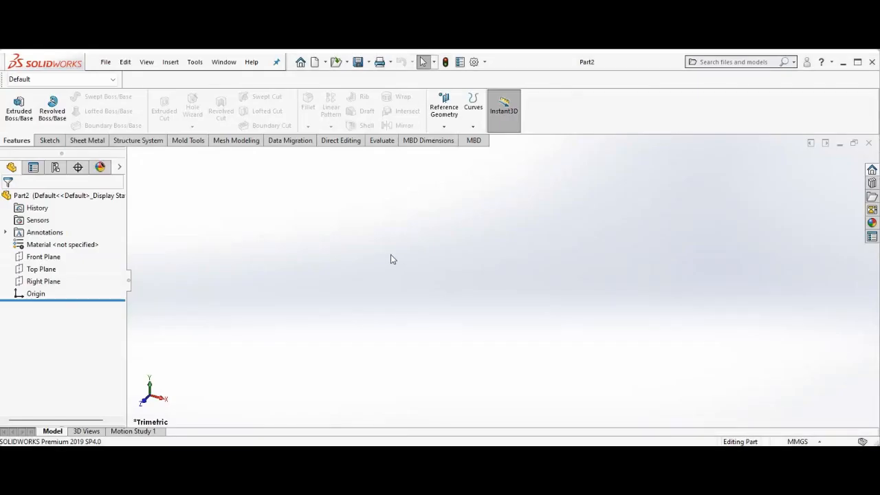
click(50, 270)
click(58, 257)
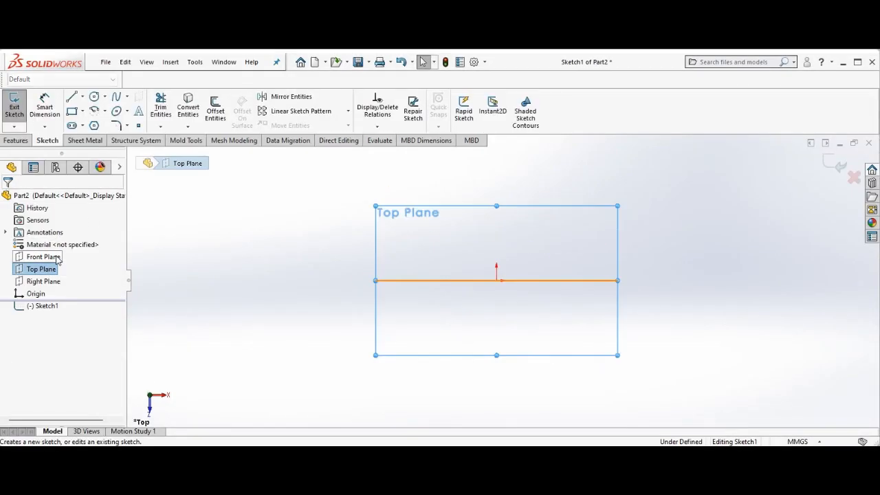
click(83, 112)
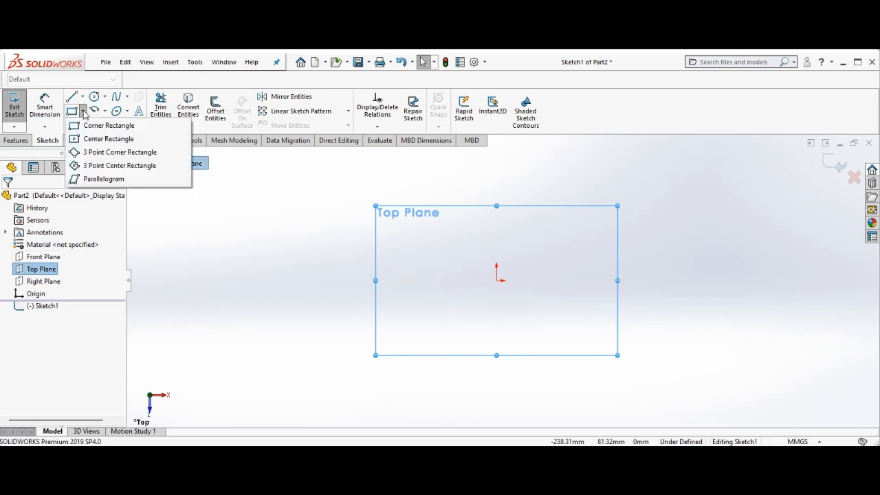
click(113, 141)
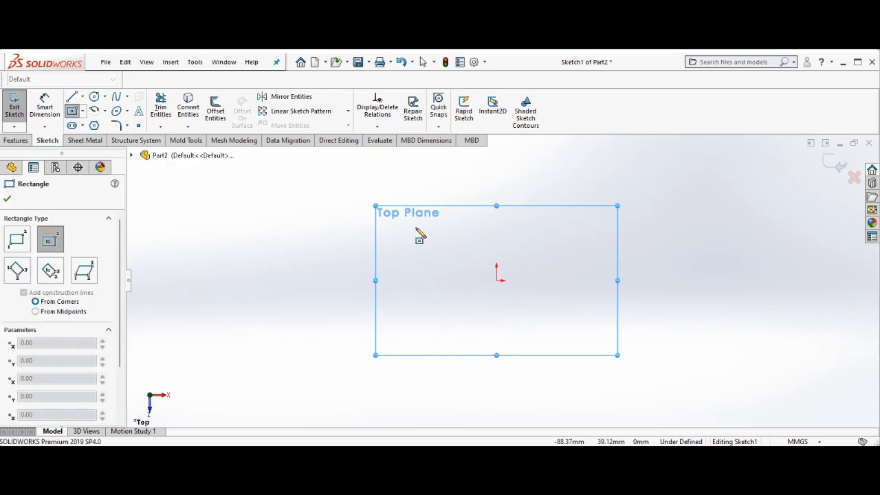
click(497, 281)
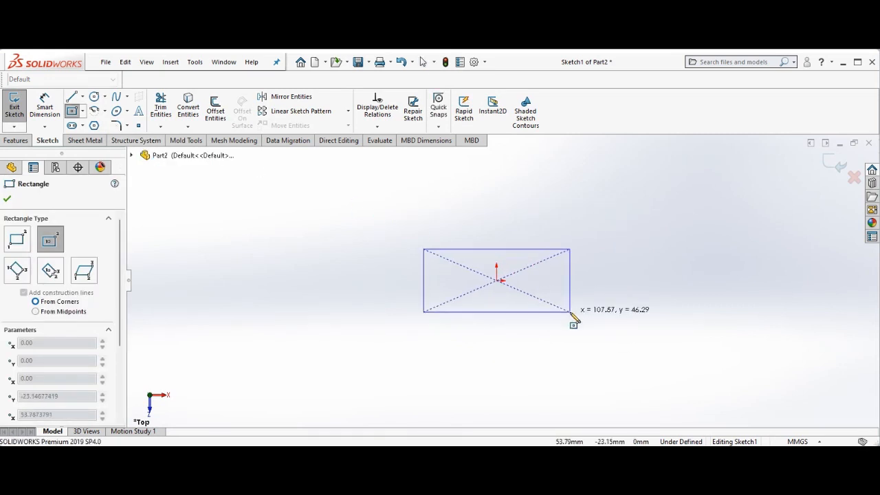
click(617, 332)
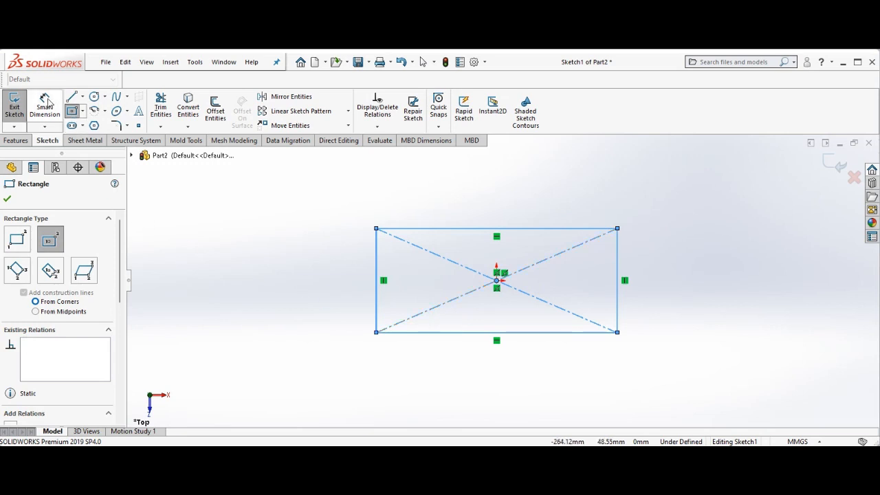
Dimension the rectangle's width as 170 mm
click(45, 104)
click(482, 336)
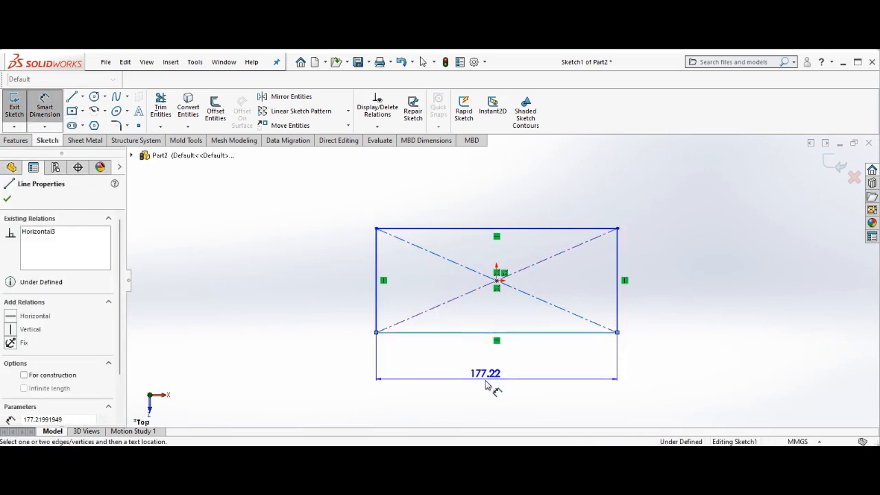
click(487, 390)
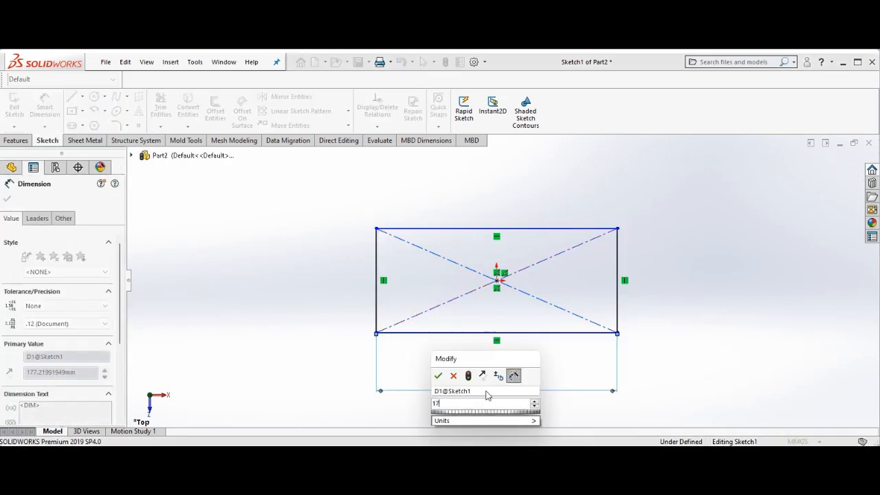
text(170)
key(Return)
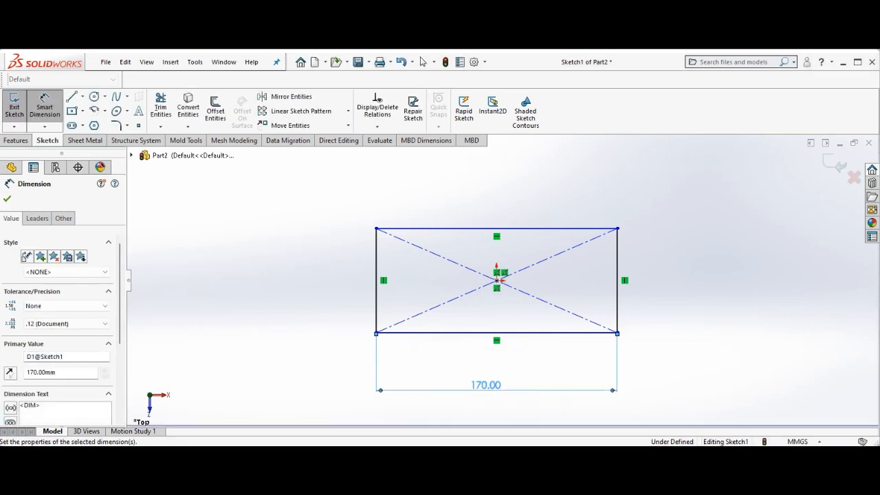
Dimension the rectangle's height as 50 mm, checking the tutorial drawing
click(458, 455)
click(533, 416)
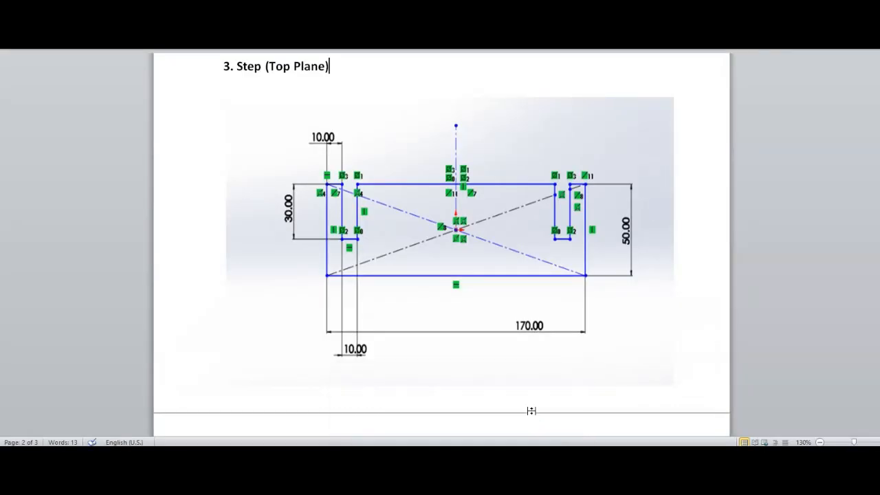
click(654, 455)
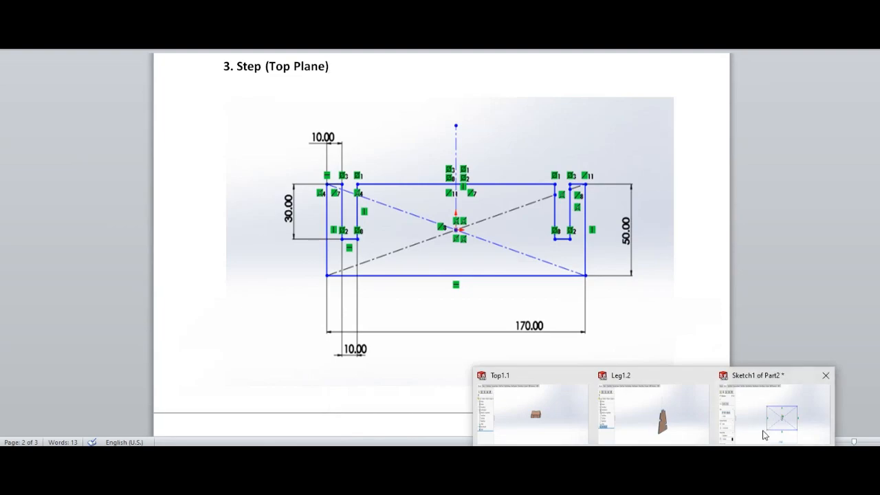
click(764, 435)
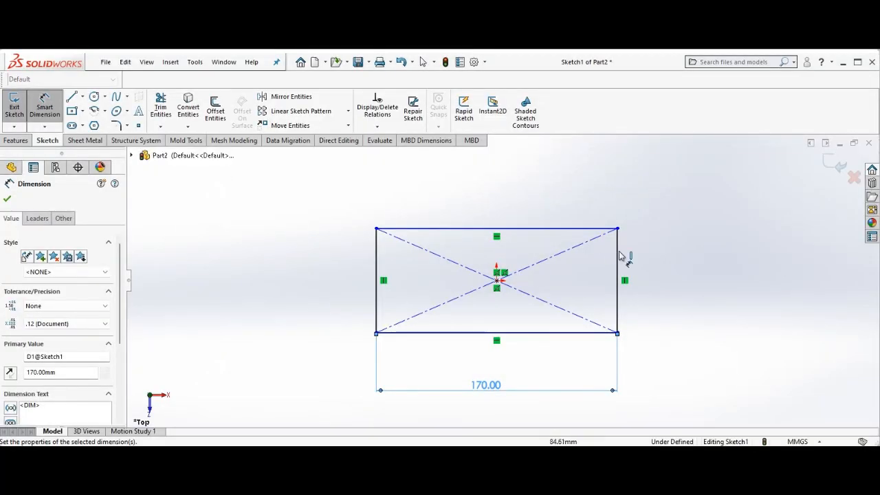
click(619, 260)
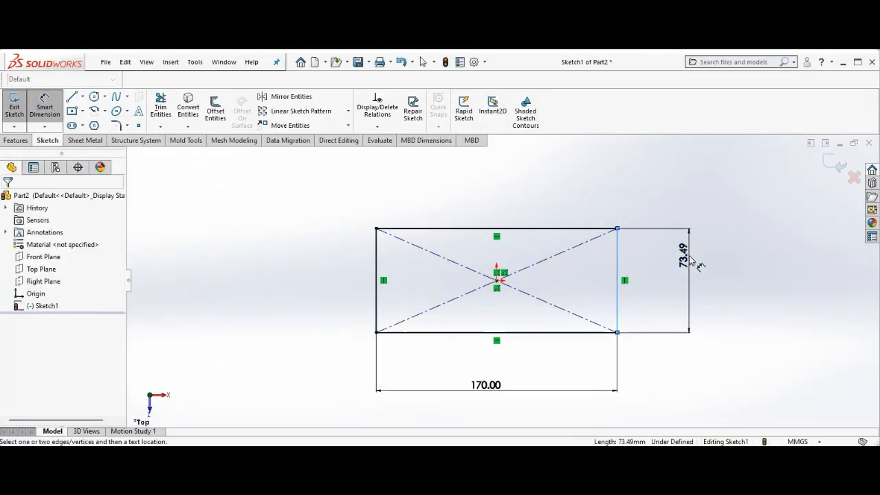
click(693, 261)
key(Return)
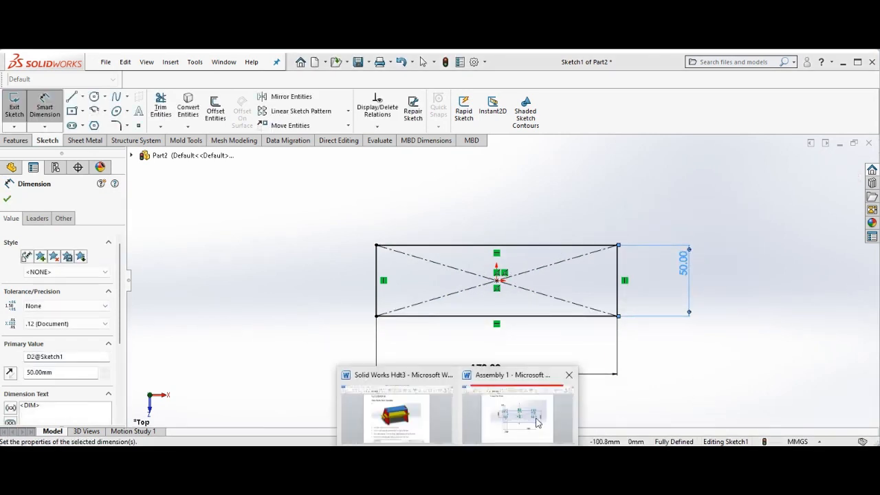
click(537, 418)
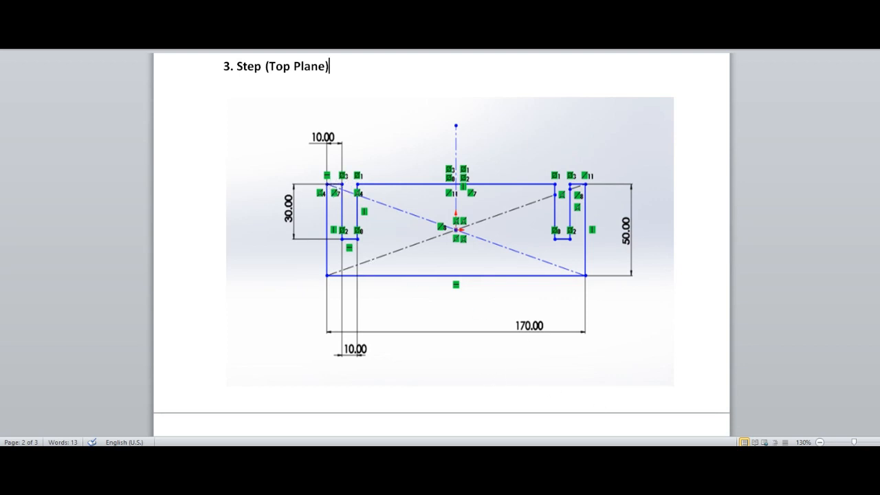
Return to the Step part sketch and draw three connected lines forming a rectangular notch at the rectangle's upper left corner
mouse_move(654, 455)
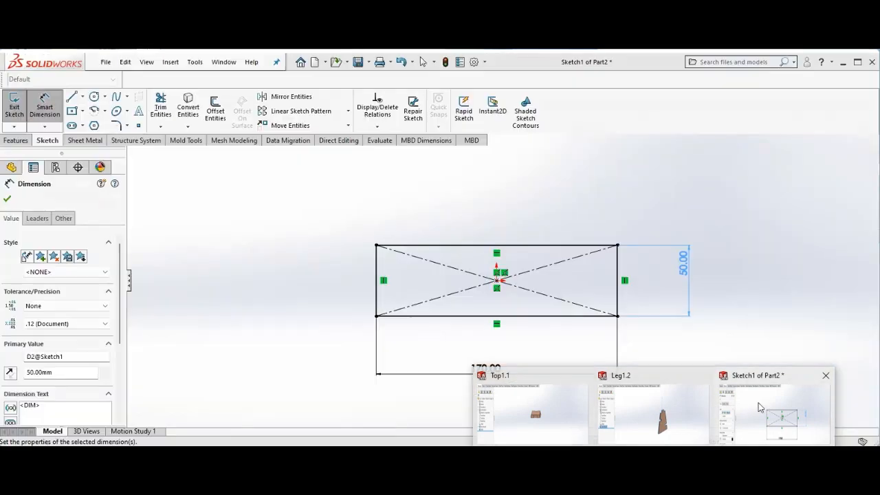
click(760, 408)
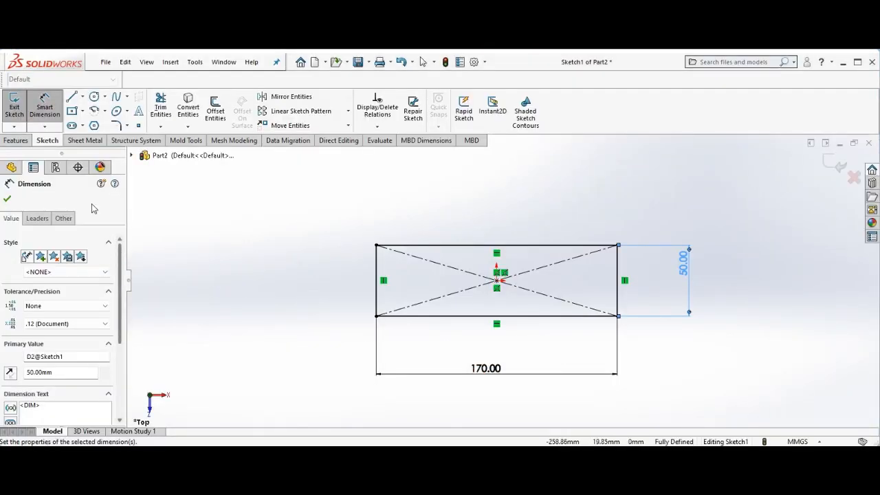
click(72, 98)
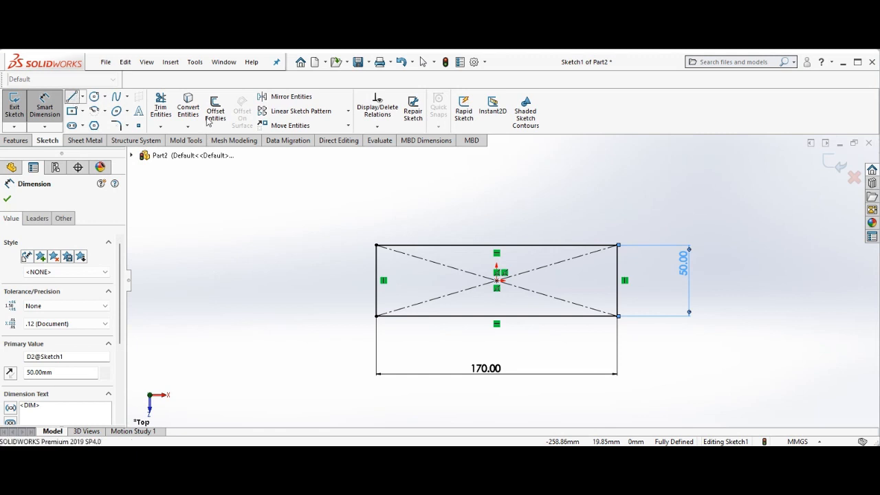
click(389, 245)
click(389, 272)
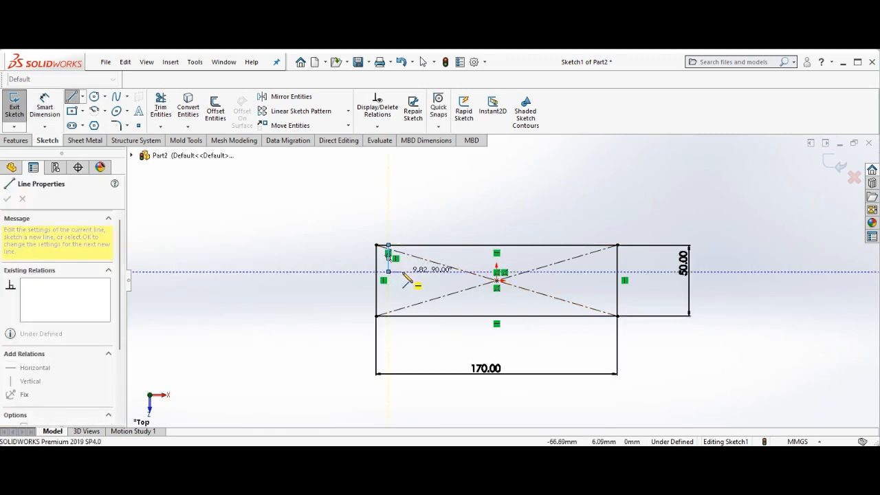
click(403, 273)
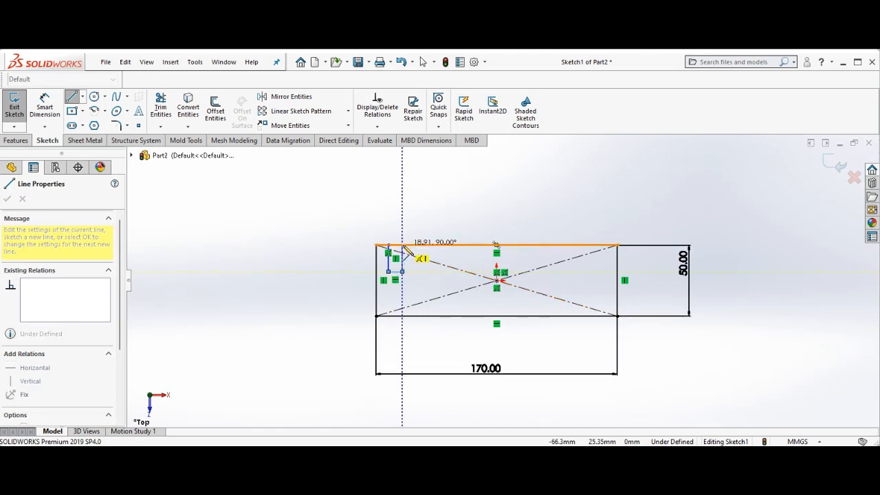
click(402, 246)
right_click(403, 244)
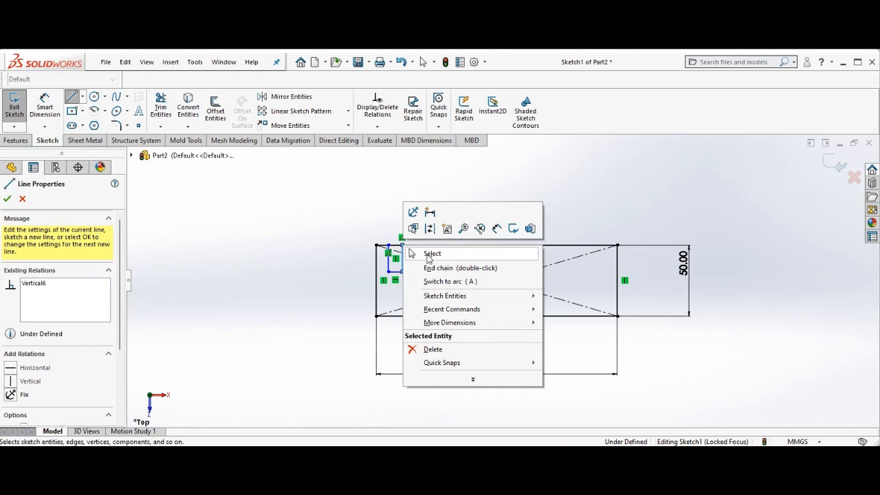
click(429, 254)
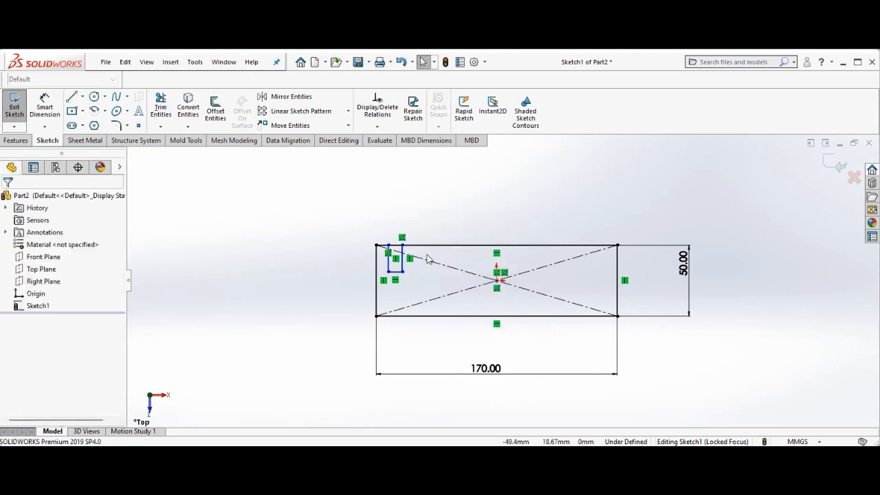
Dimension the notch's distance from the rectangle's left edge as 10 mm
click(45, 104)
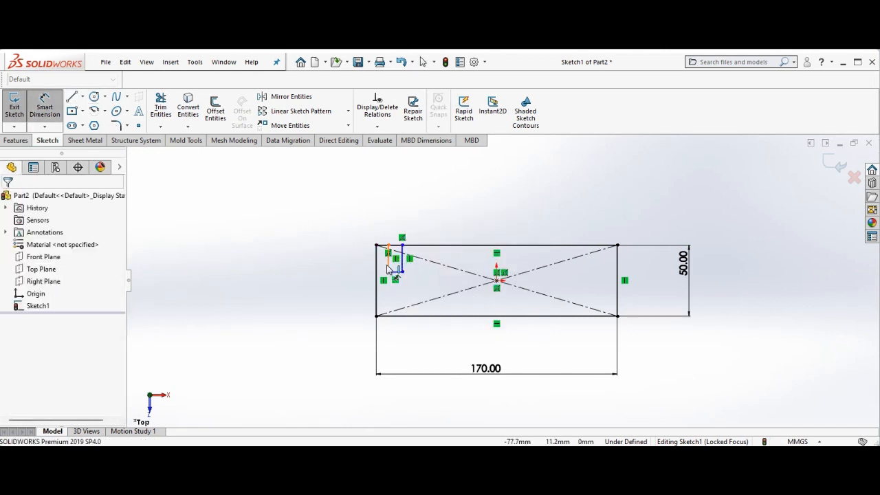
click(376, 274)
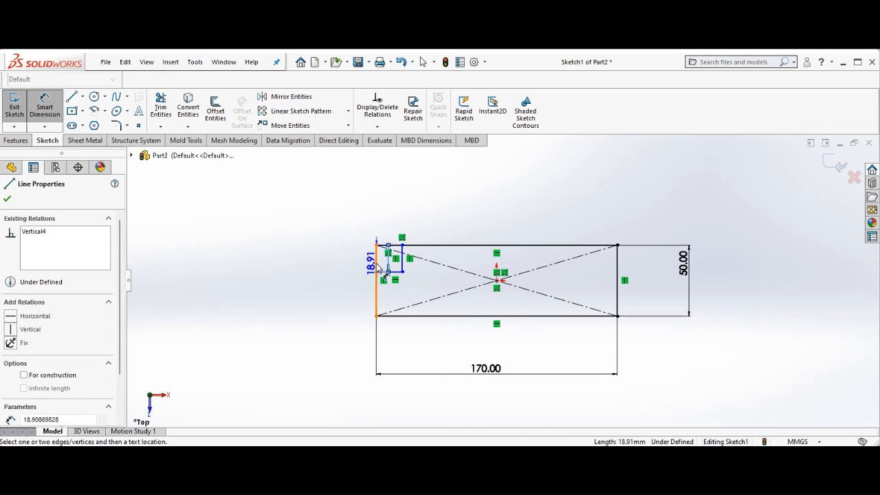
click(339, 227)
text(10)
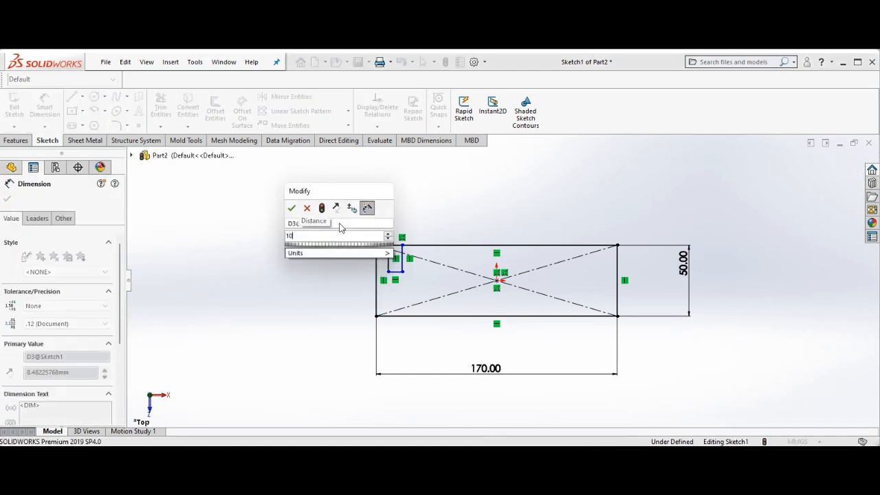
key(Return)
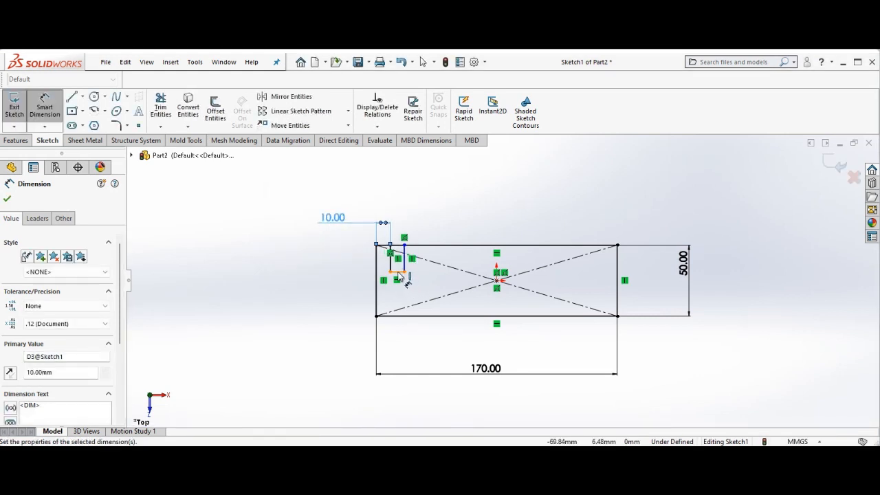
click(399, 272)
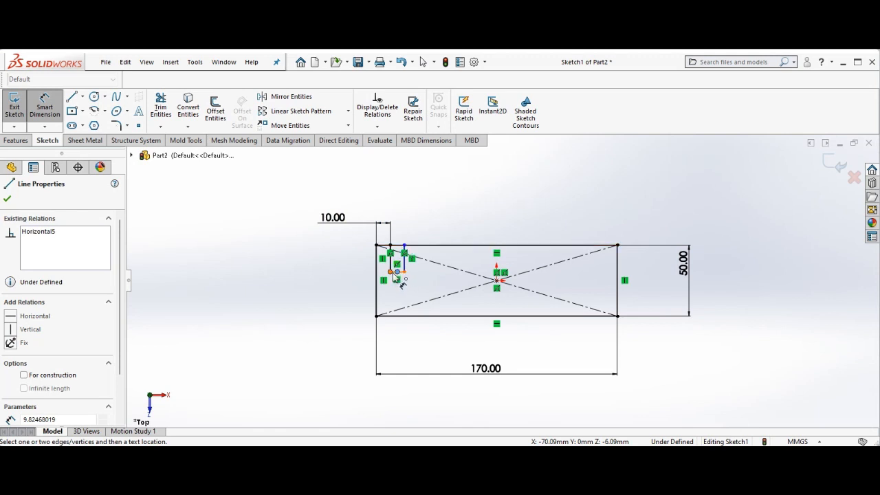
click(398, 272)
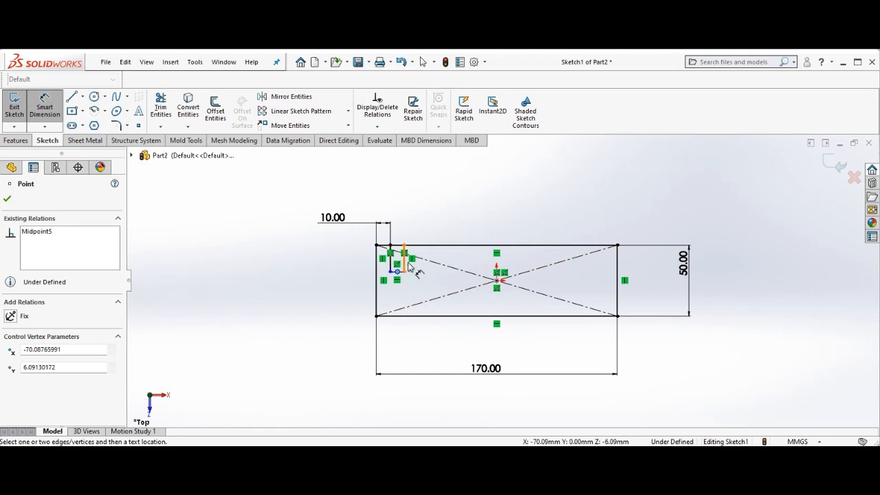
click(405, 265)
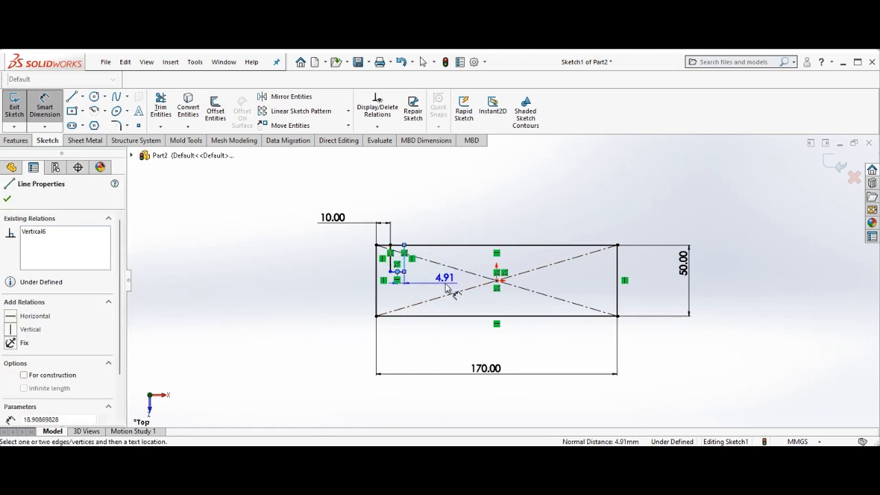
key(Escape)
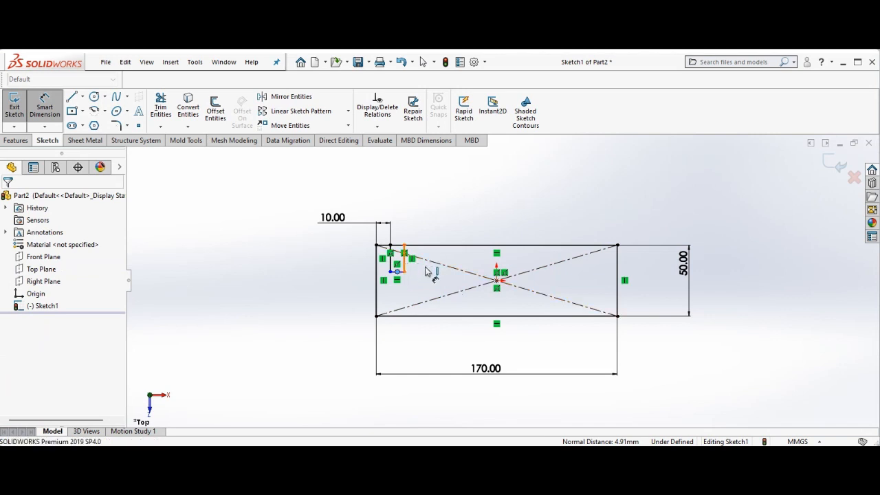
click(427, 271)
key(Escape)
key(Escape)
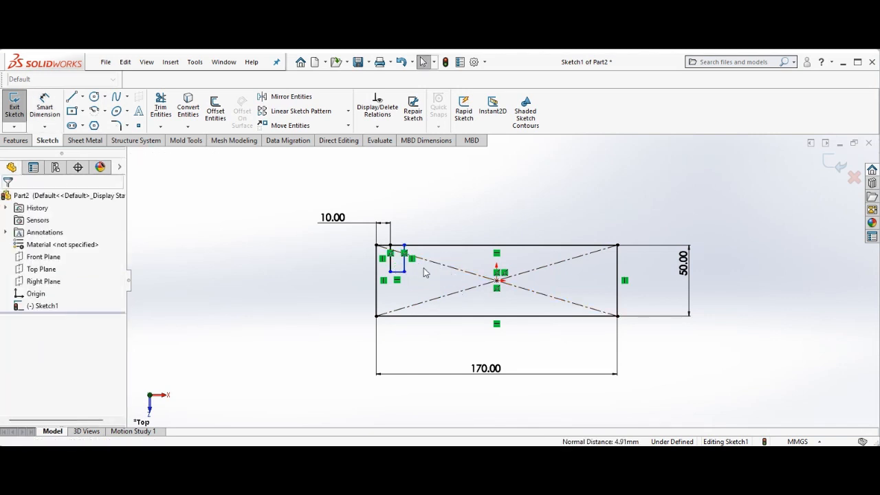
click(45, 107)
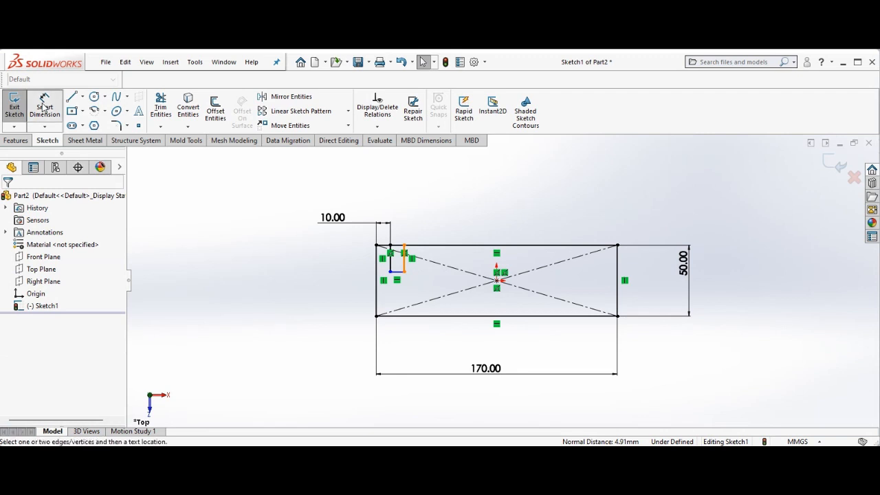
click(411, 269)
click(451, 269)
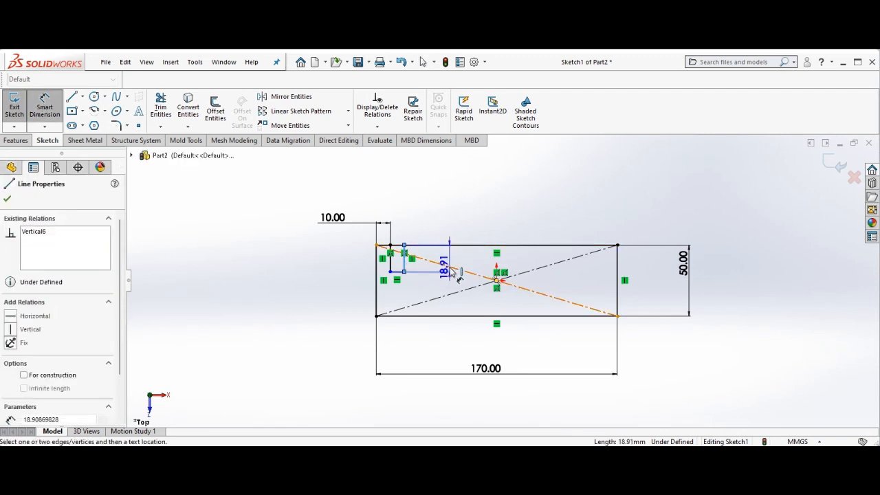
key(Escape)
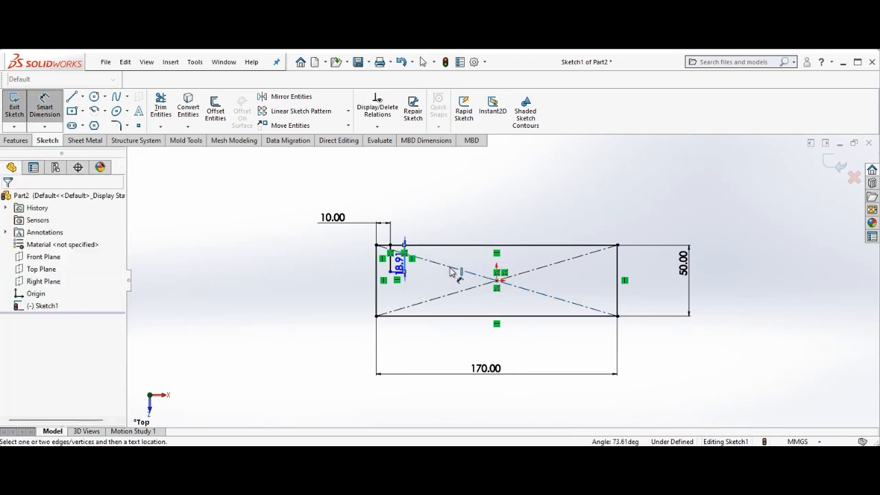
key(Escape)
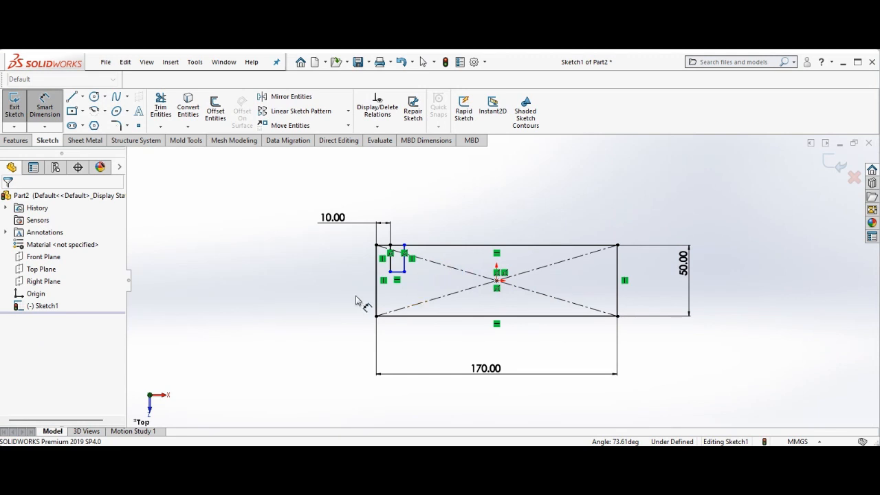
key(Escape)
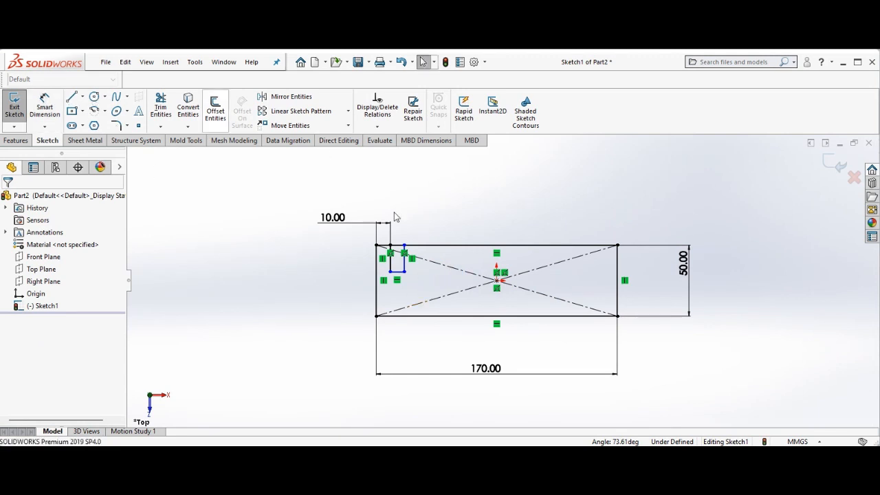
Dimension the notch's width as 10 mm
right_click(520, 204)
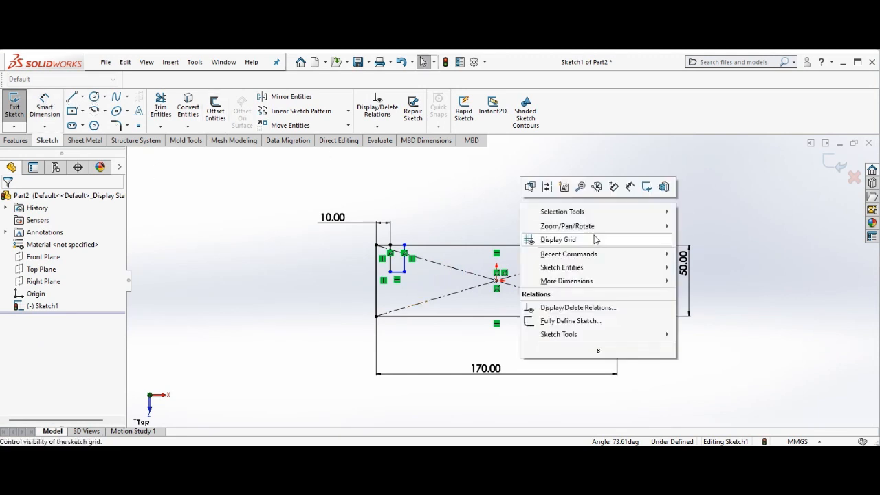
mouse_move(599, 227)
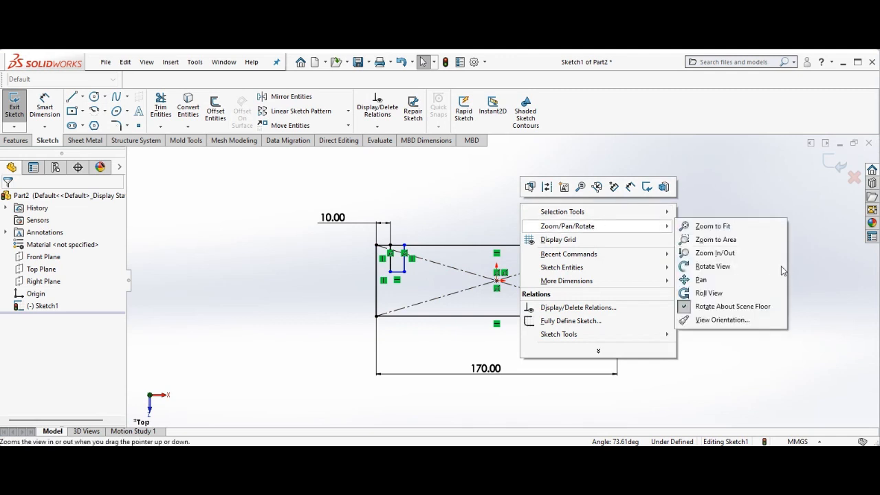
click(738, 253)
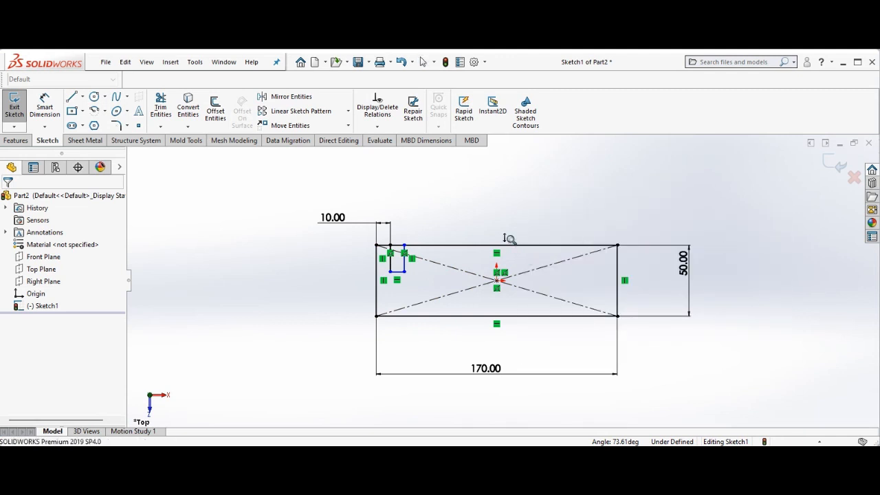
drag(509, 237, 505, 207)
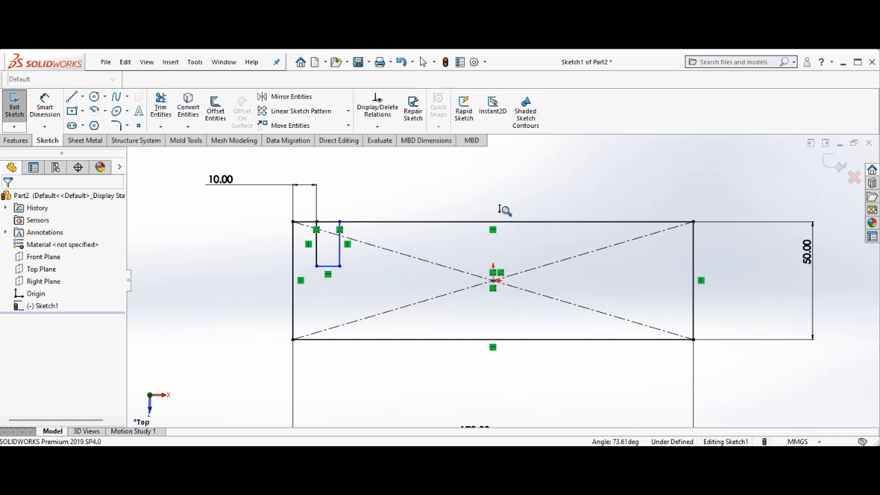
right_click(247, 265)
click(271, 273)
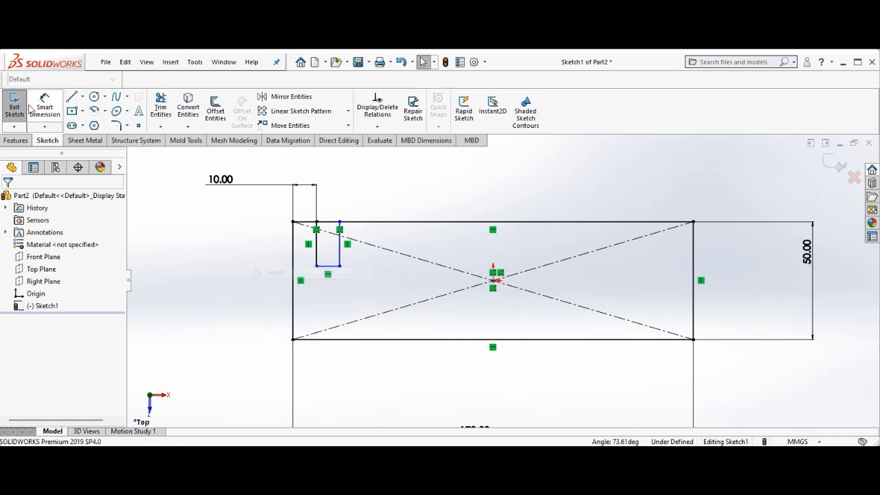
click(45, 108)
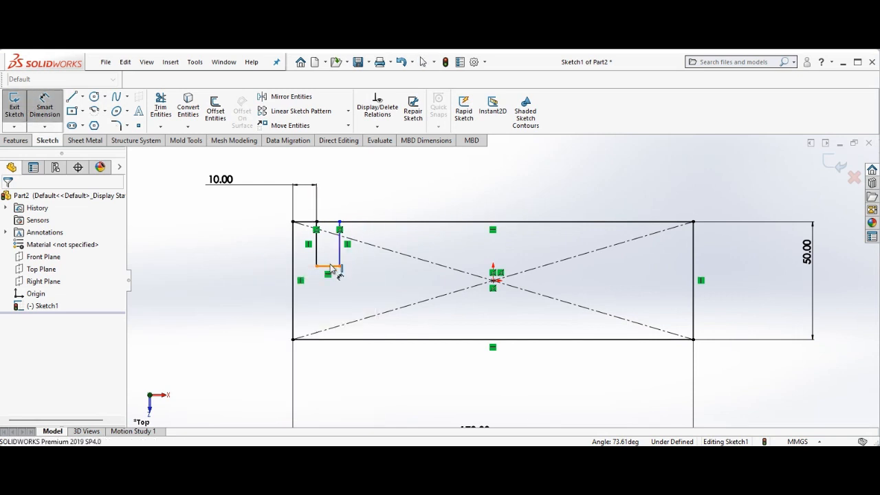
click(328, 267)
click(333, 268)
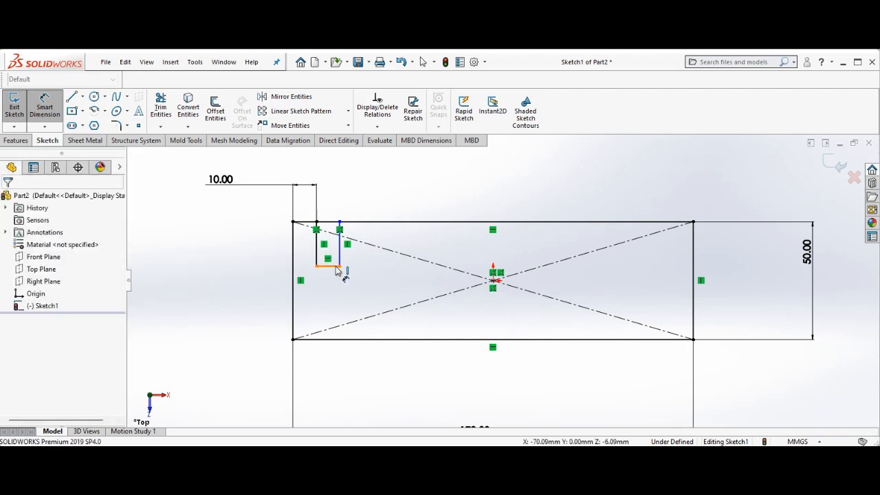
click(337, 269)
click(338, 307)
text(1)
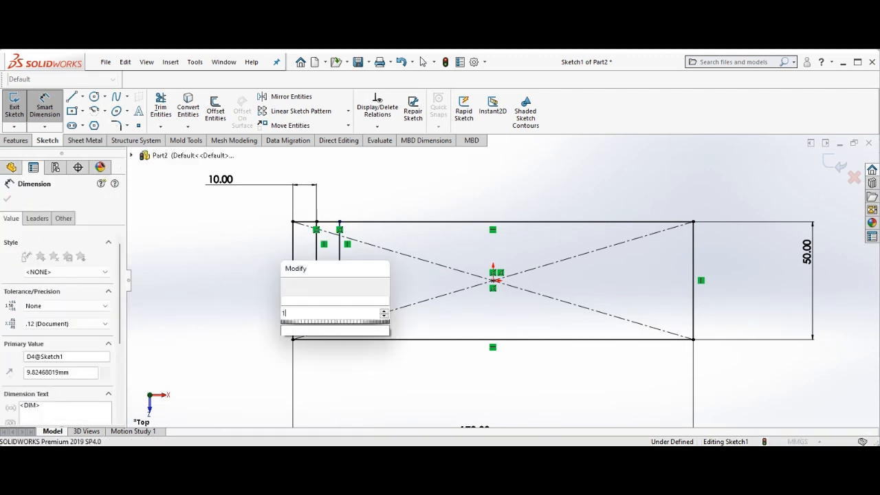
text(0)
key(Return)
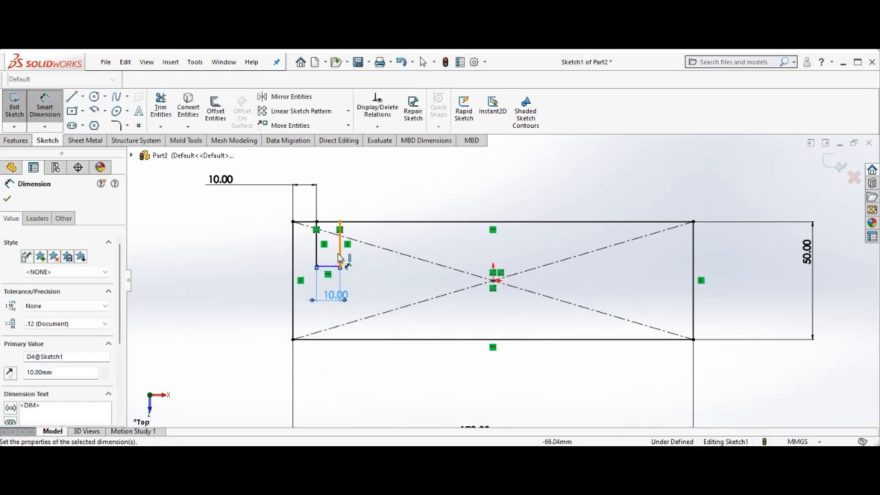
Dimension the notch's depth as 30 mm and close the dimension
click(339, 255)
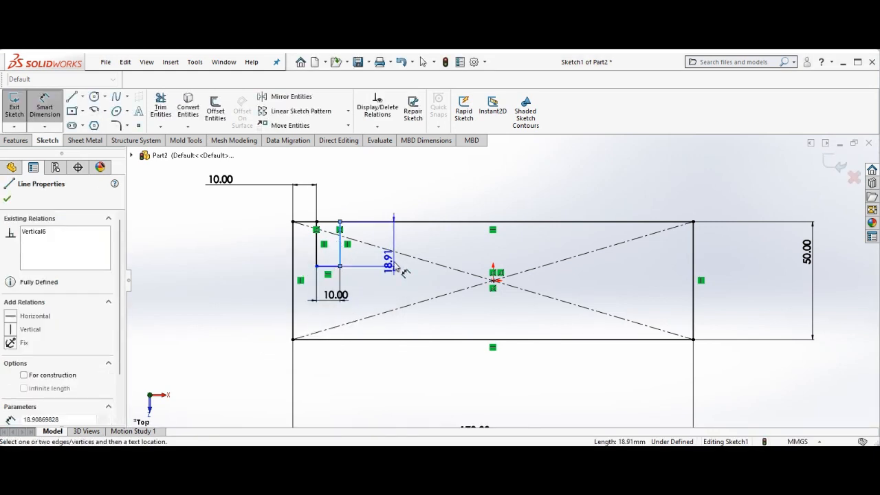
click(398, 266)
text(30)
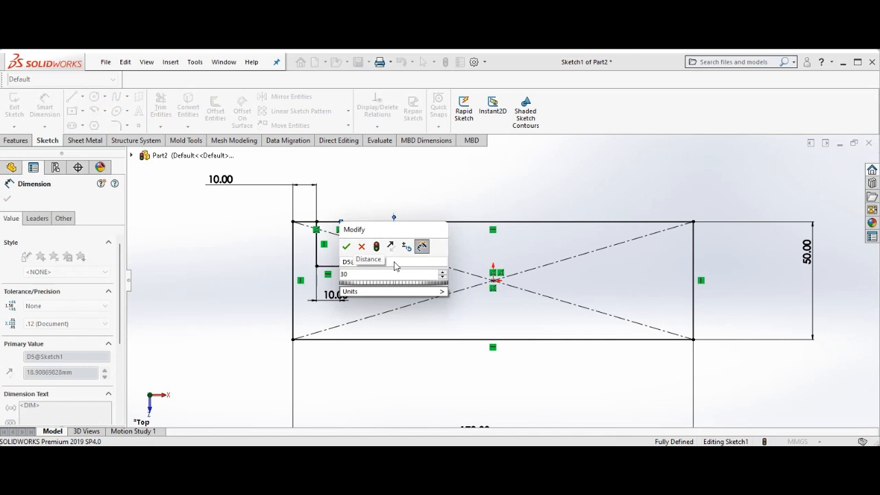
key(Return)
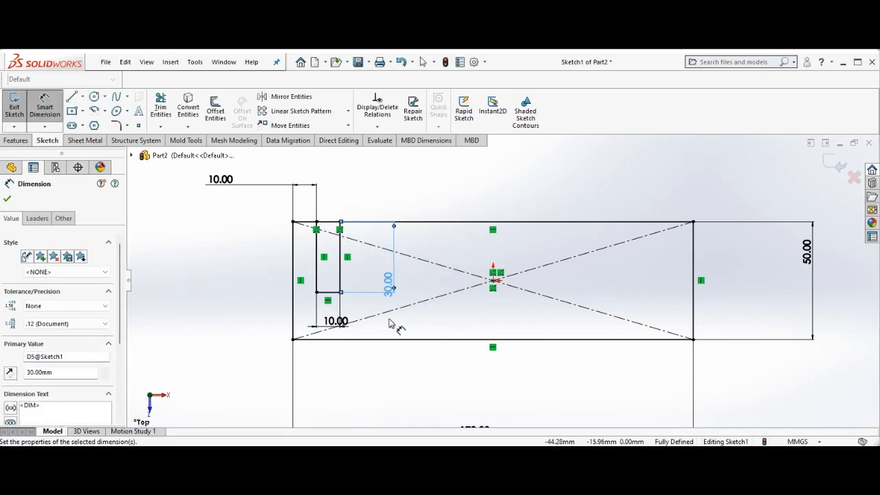
click(13, 200)
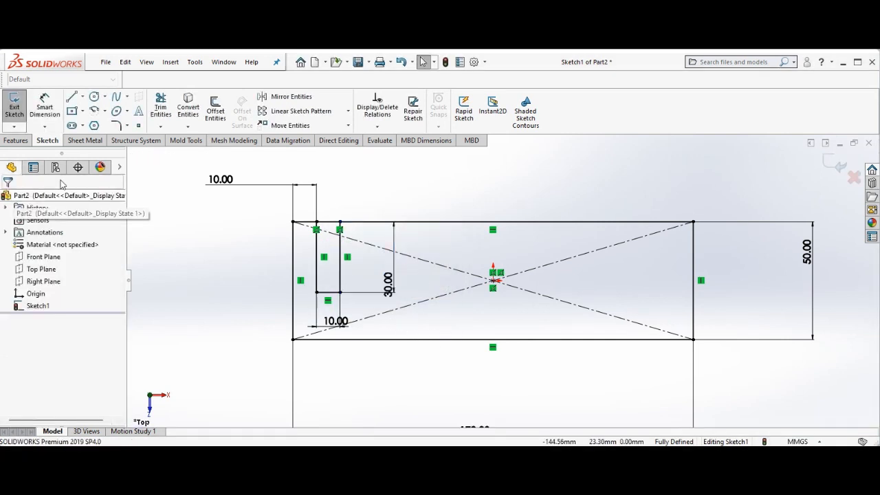
Draw a vertical centerline from the rectangle's center upward past its top edge
click(82, 100)
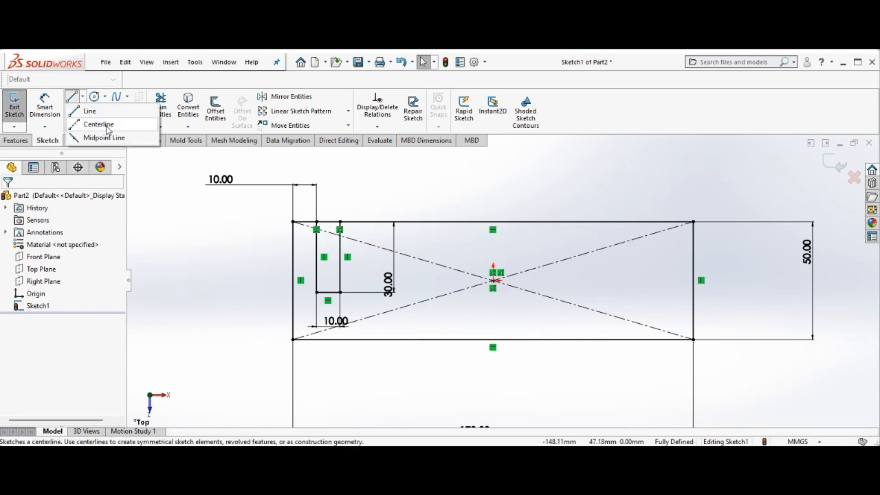
click(98, 124)
click(494, 280)
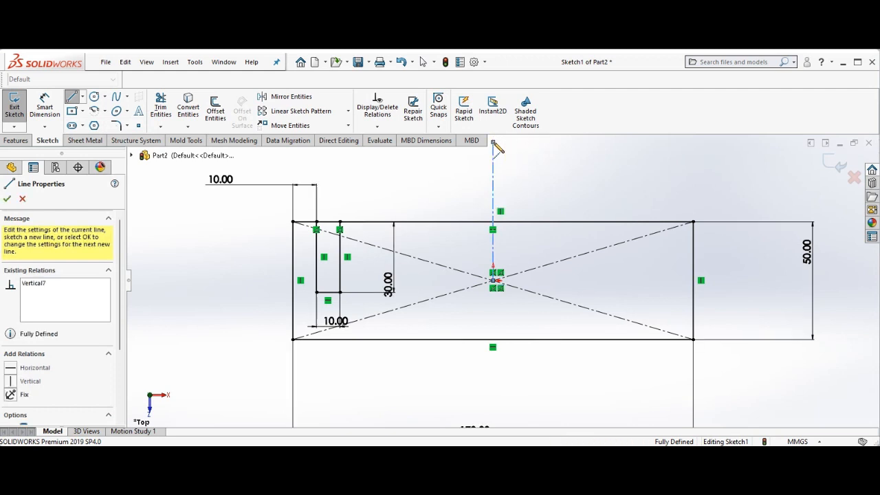
right_click(467, 175)
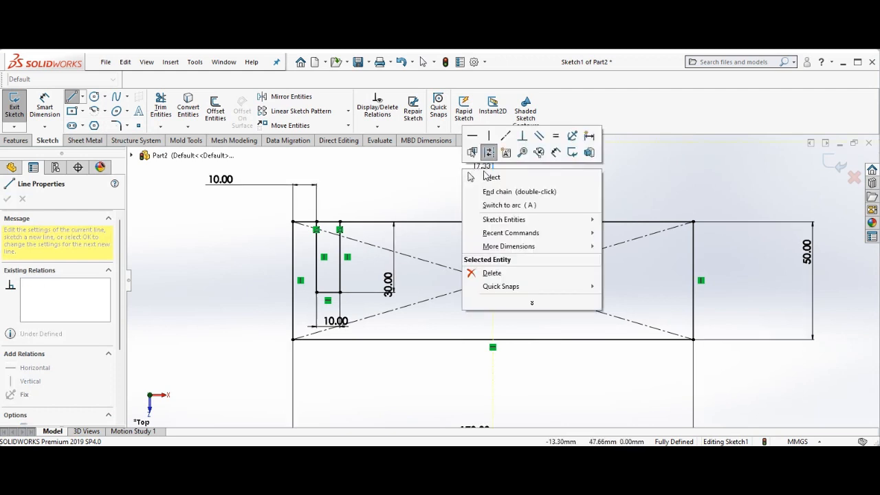
click(490, 177)
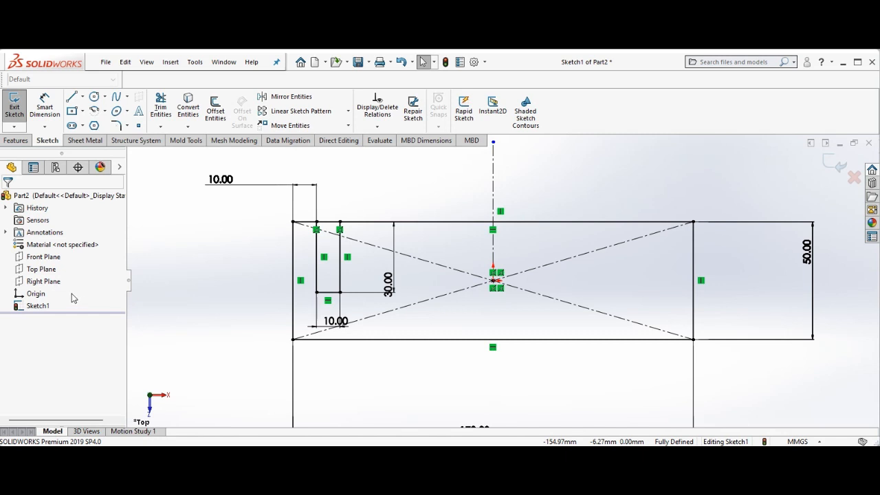
click(287, 97)
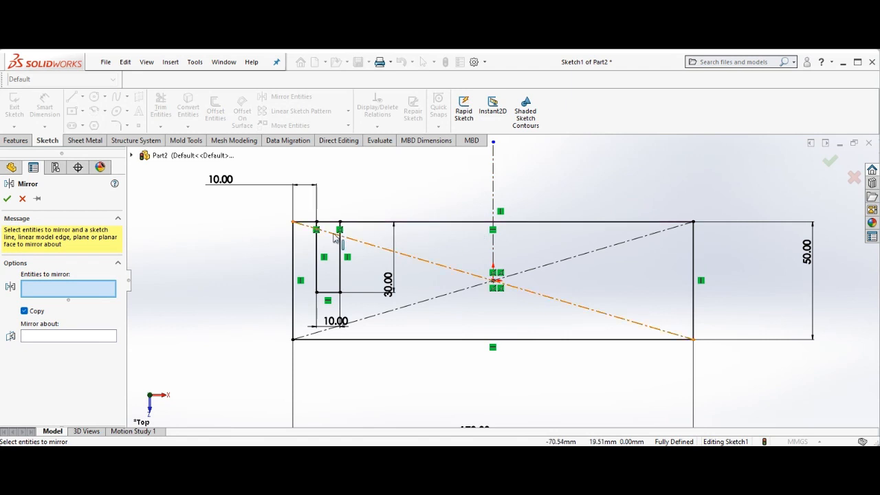
key(ctrl+4)
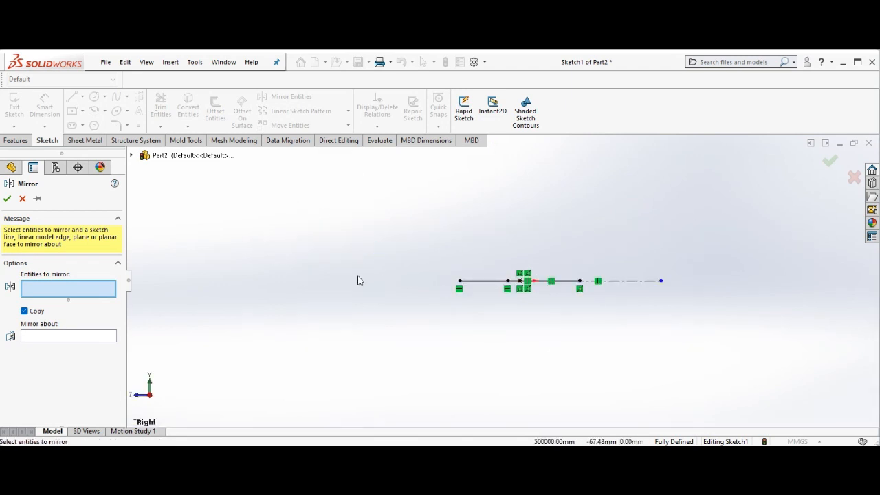
click(22, 198)
Mirror the three notch lines about the vertical centerline to create the matching notch at the upper right corner
right_click(194, 230)
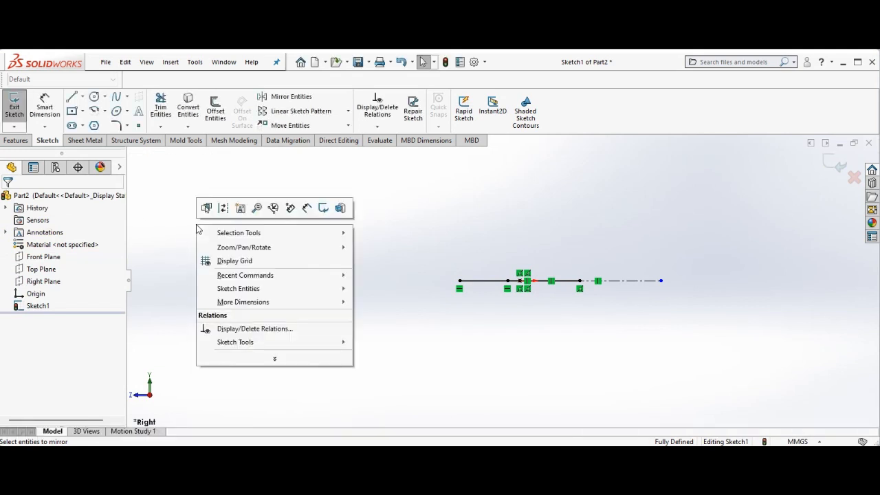
mouse_move(323, 253)
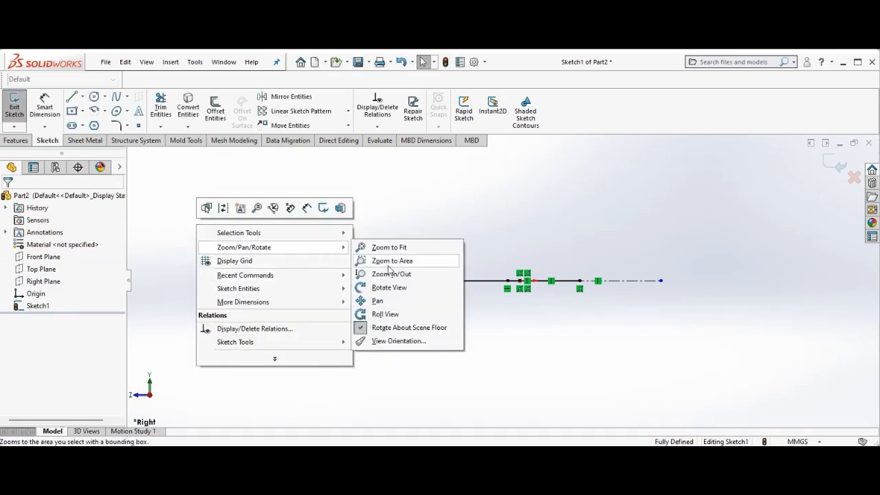
click(398, 292)
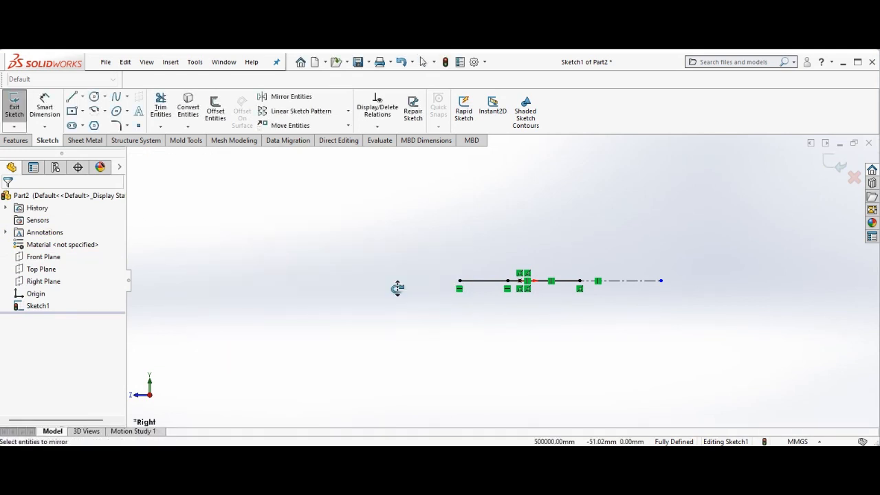
mouse_move(379, 257)
mouse_down()
mouse_move(382, 300)
mouse_move(420, 316)
mouse_move(456, 415)
mouse_move(440, 405)
mouse_move(448, 401)
mouse_up()
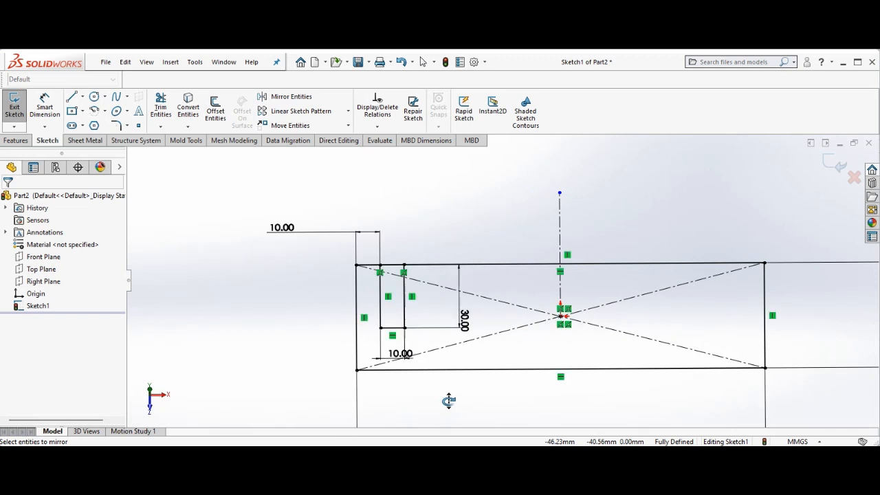
right_click(275, 275)
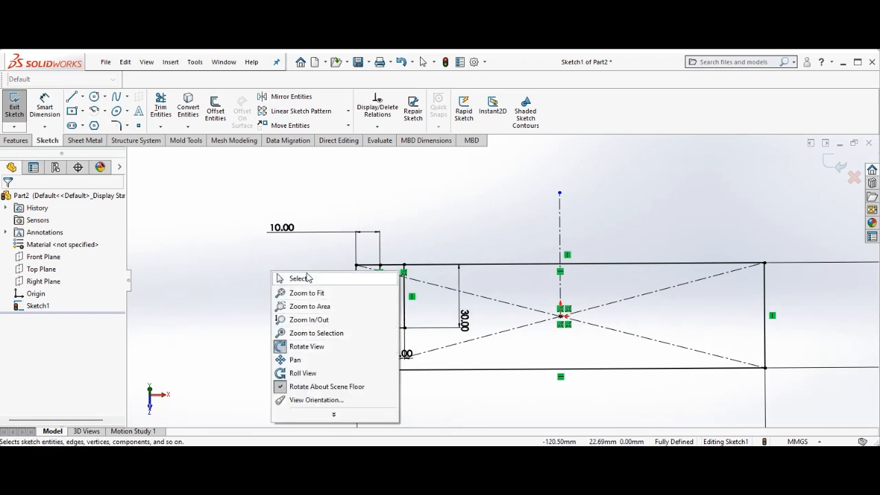
click(295, 278)
click(308, 98)
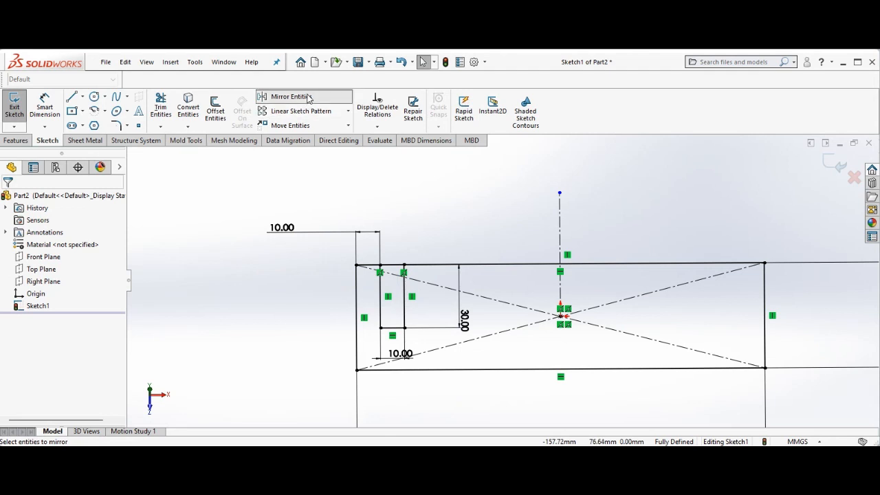
drag(368, 259, 430, 347)
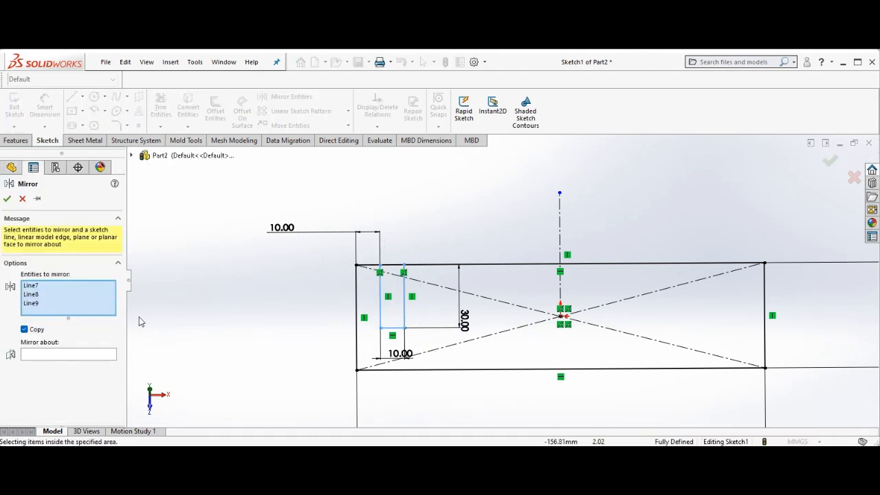
click(104, 355)
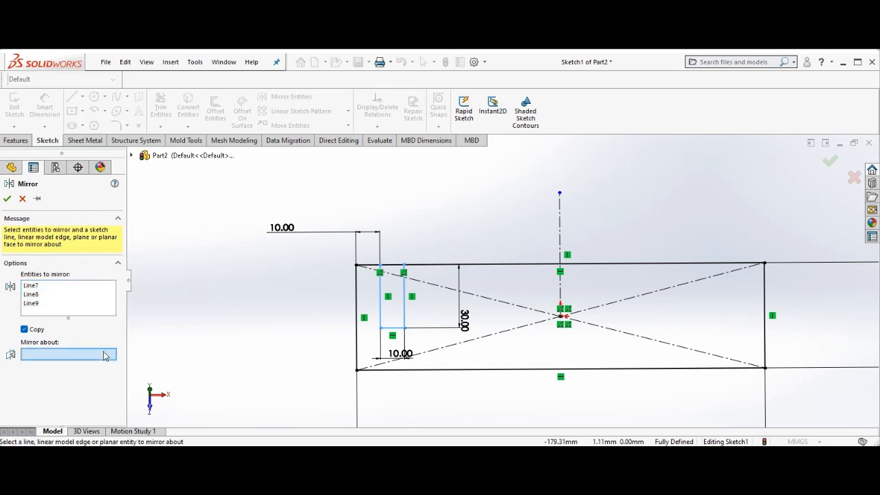
click(566, 231)
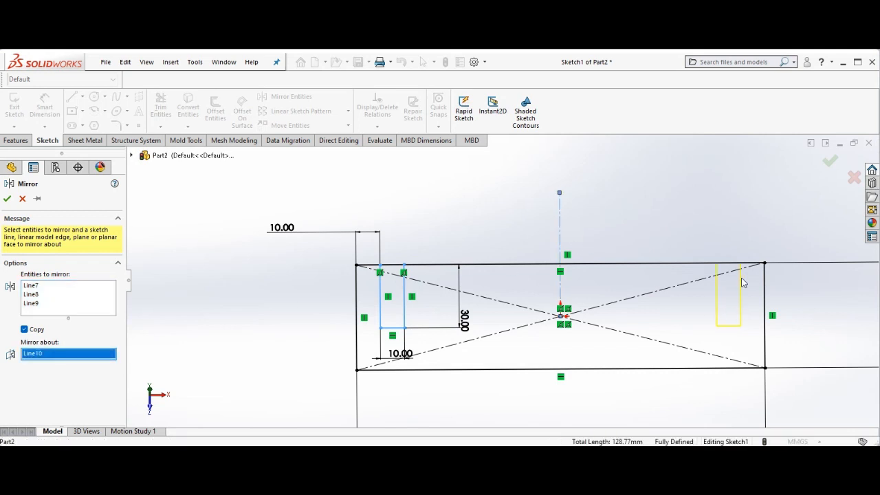
click(8, 200)
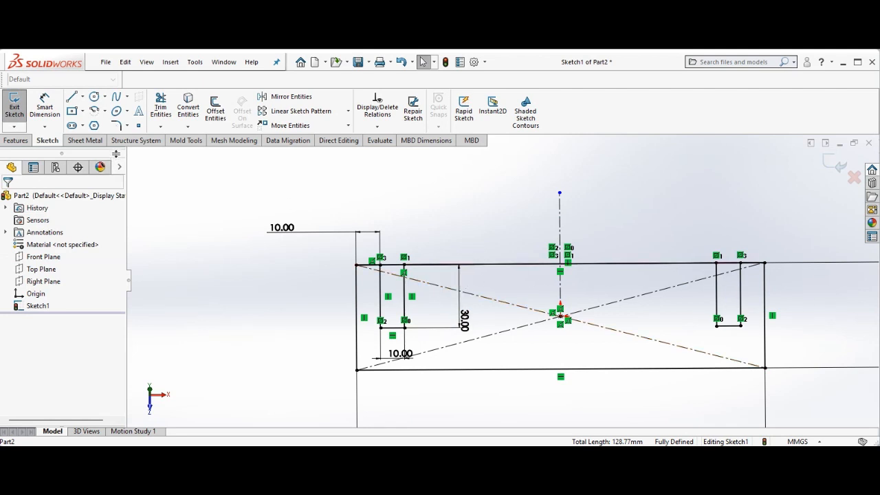
Trim away the rectangle's top edge segments spanning both notch openings
click(161, 107)
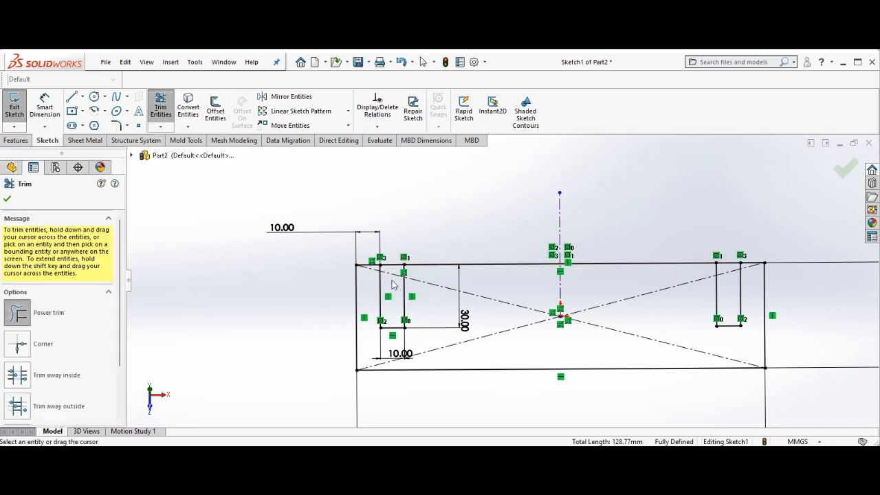
drag(392, 284, 396, 256)
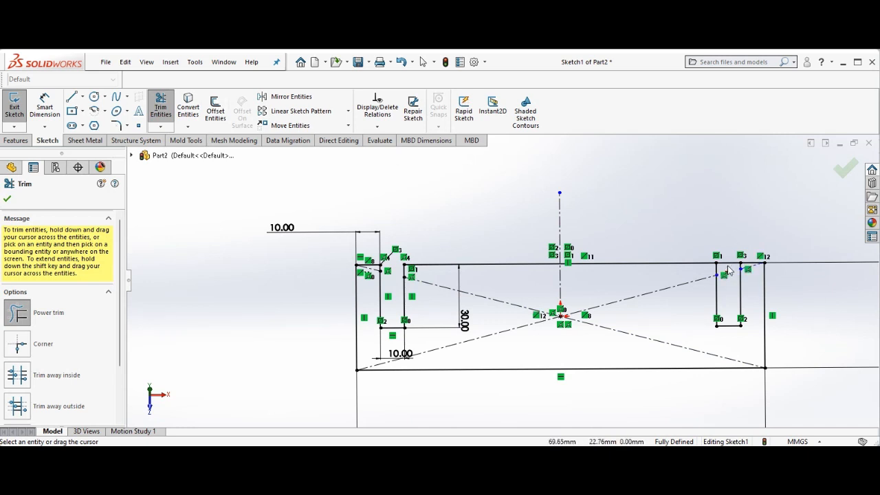
drag(727, 257, 729, 278)
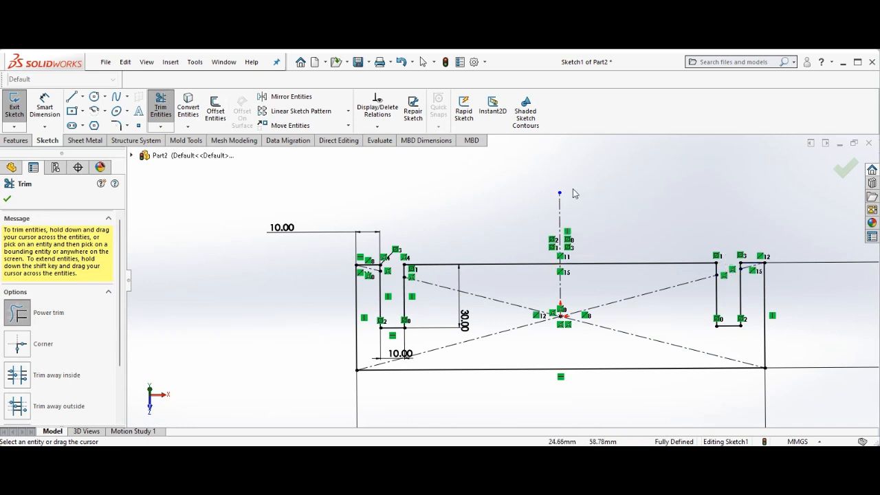
click(7, 200)
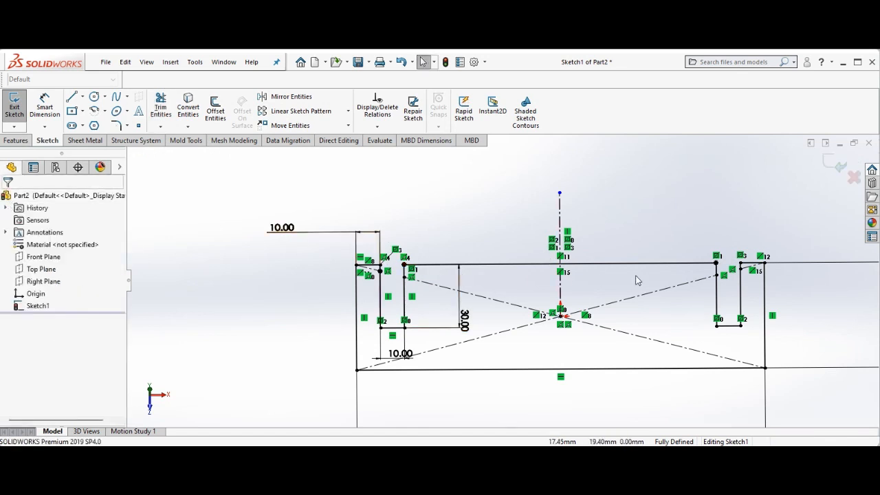
Extrude the notched sketch profile as a boss 10 mm deep
click(13, 140)
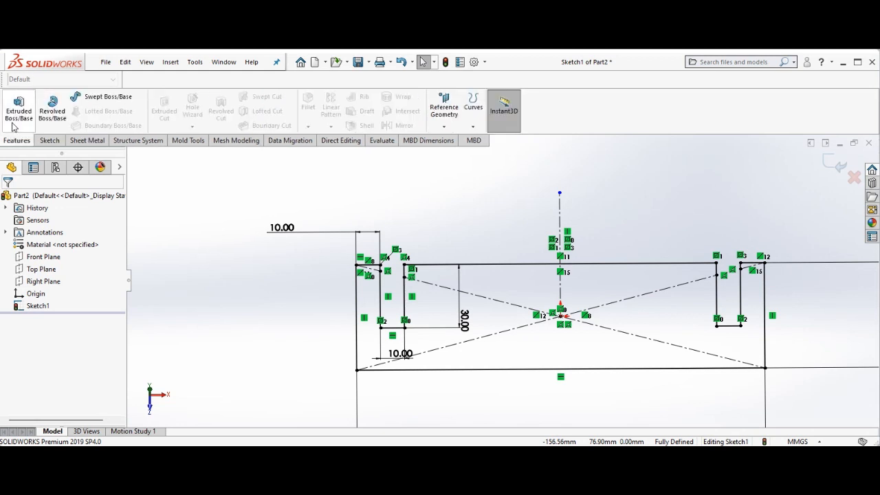
click(18, 110)
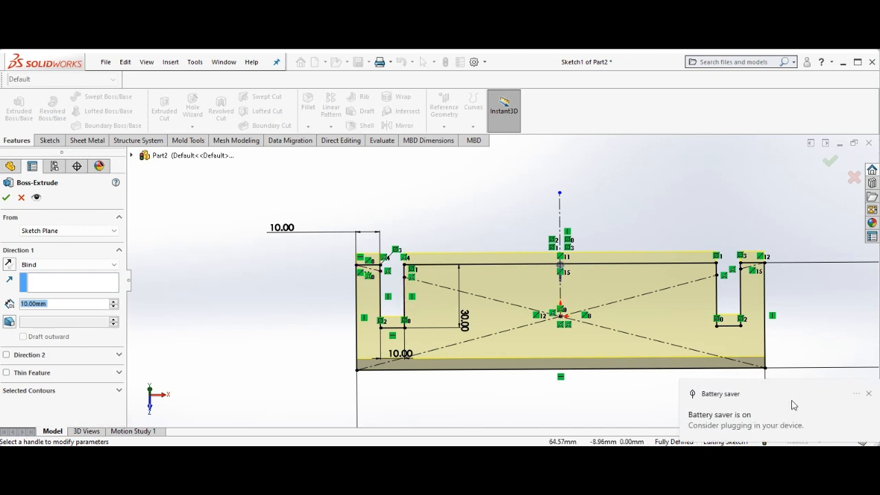
click(869, 394)
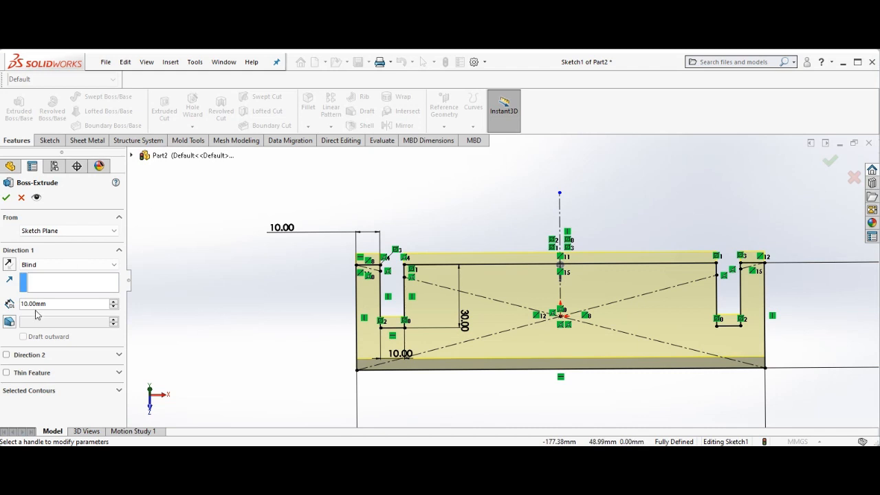
click(6, 198)
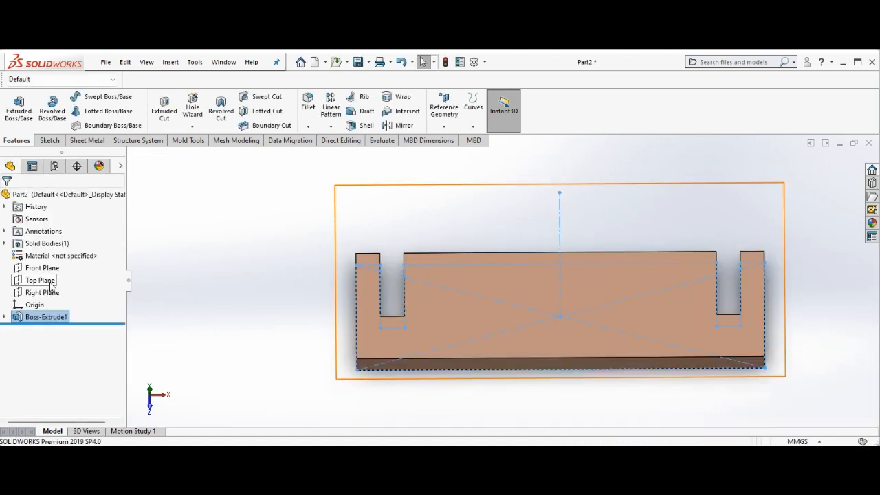
Hide the sketch of the extruded boss on the Step part
right_click(209, 237)
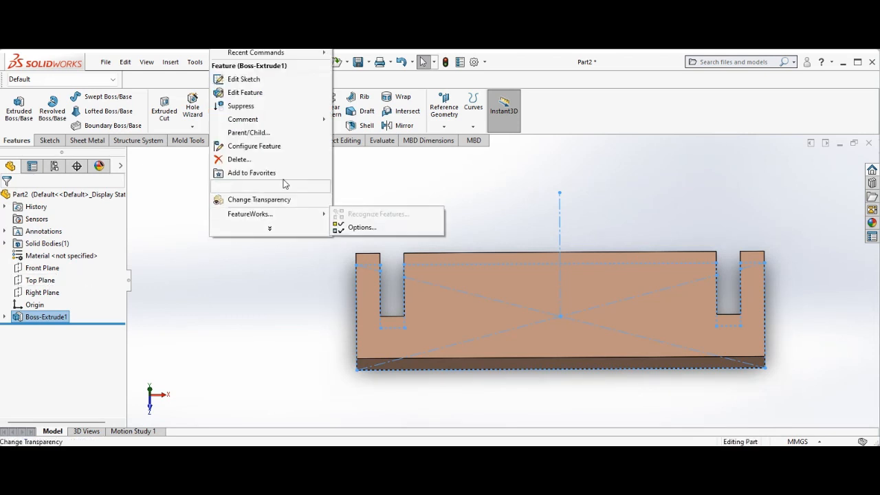
right_click(215, 268)
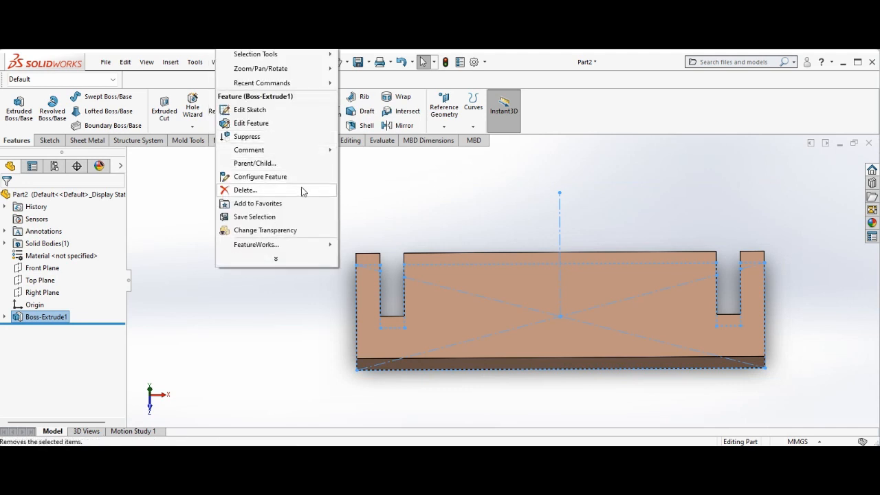
mouse_move(301, 70)
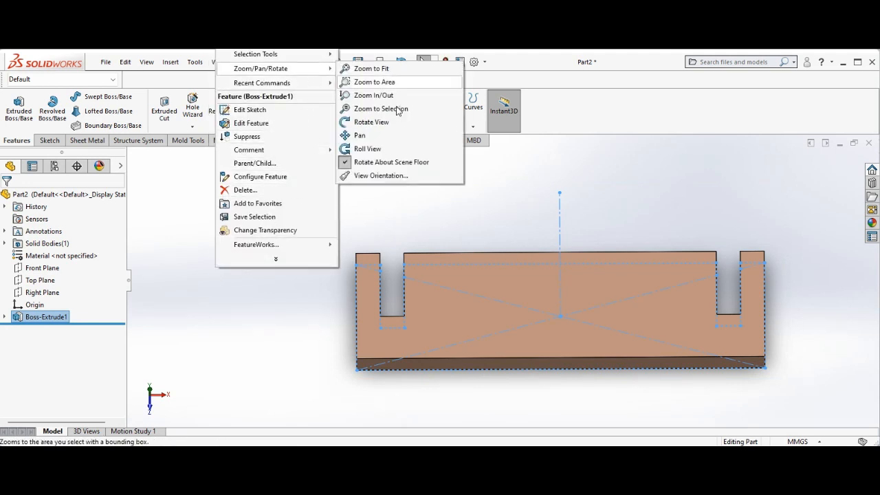
click(371, 122)
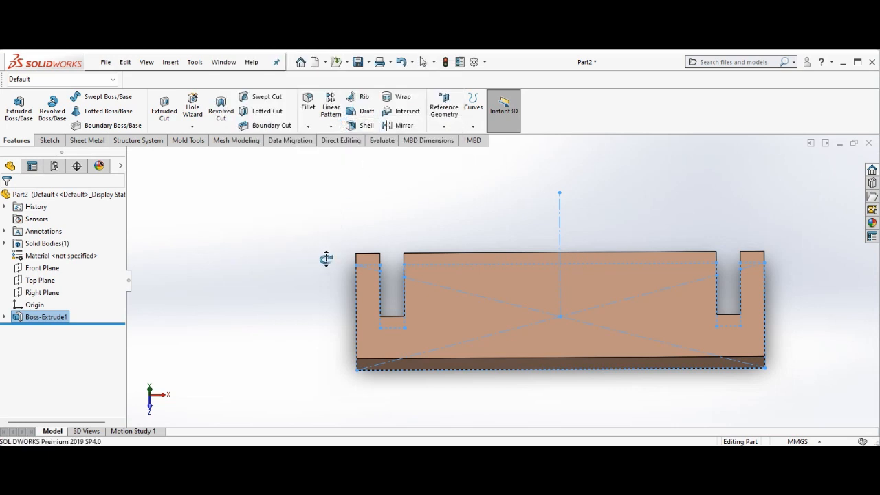
drag(326, 257, 388, 155)
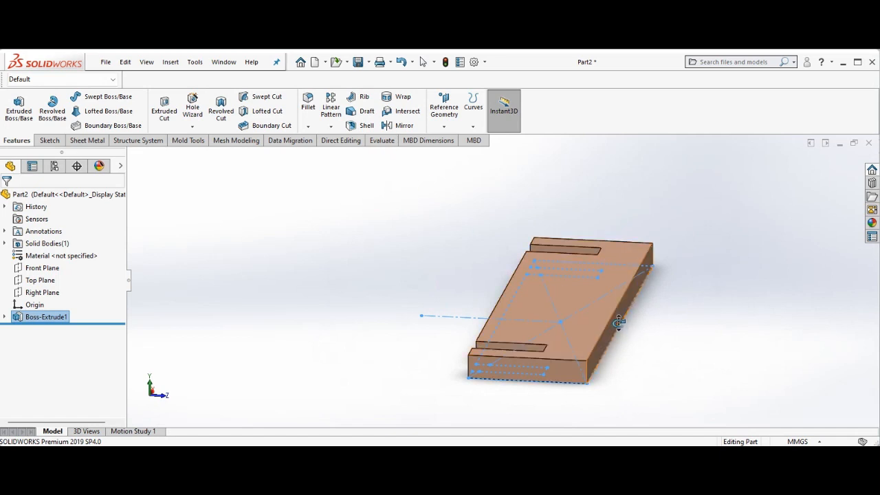
right_click(198, 209)
click(224, 215)
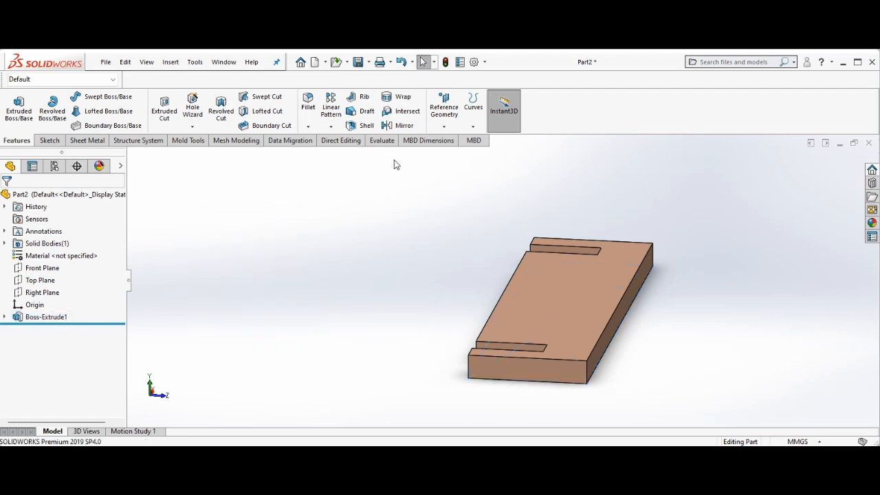
Start a DraftXpert draft and set its draft angle to 15 degrees
click(374, 114)
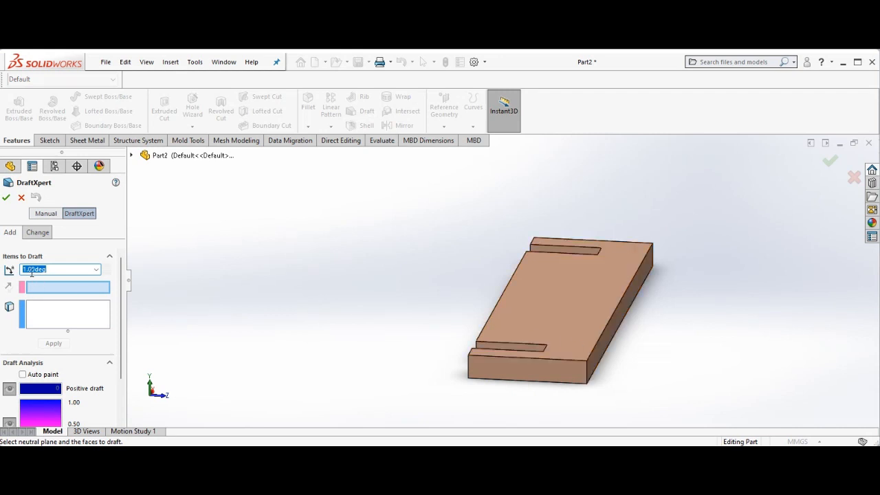
text(15)
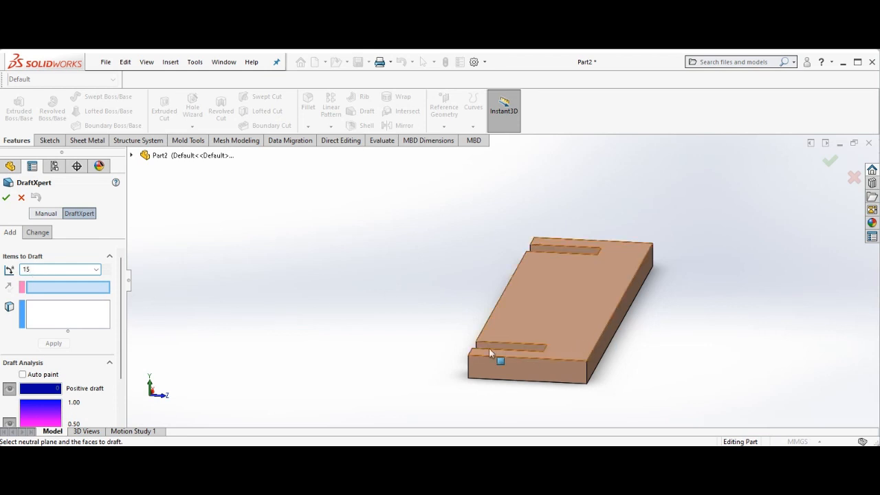
click(45, 289)
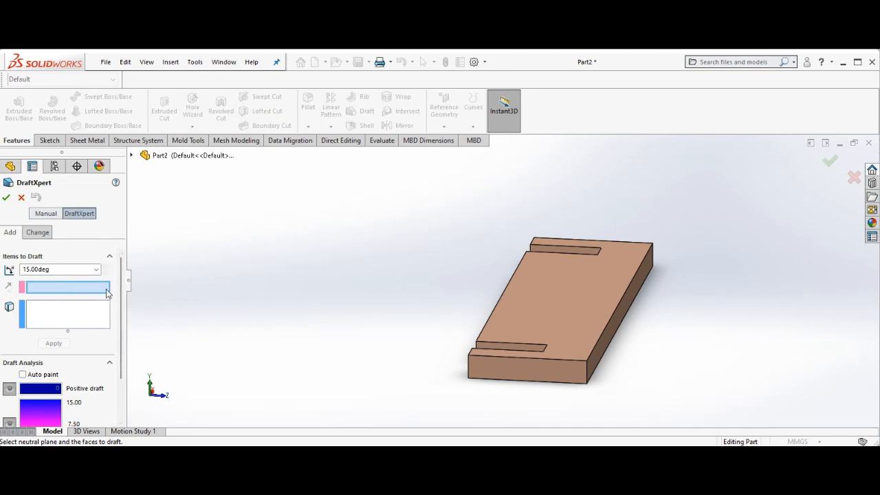
right_click(387, 289)
mouse_move(431, 350)
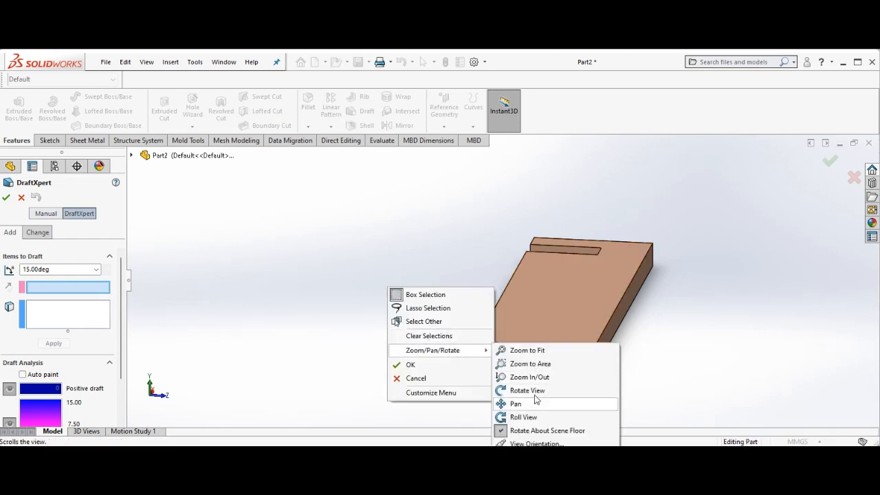
click(513, 390)
drag(381, 266, 384, 208)
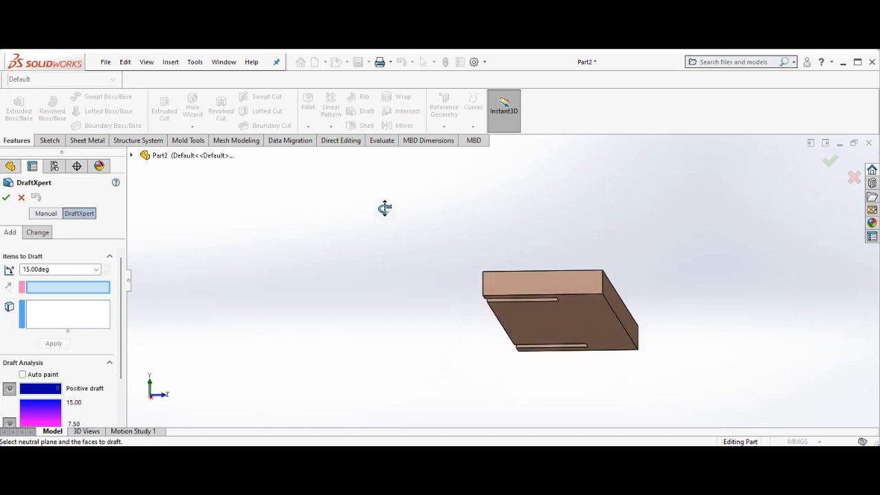
right_click(198, 263)
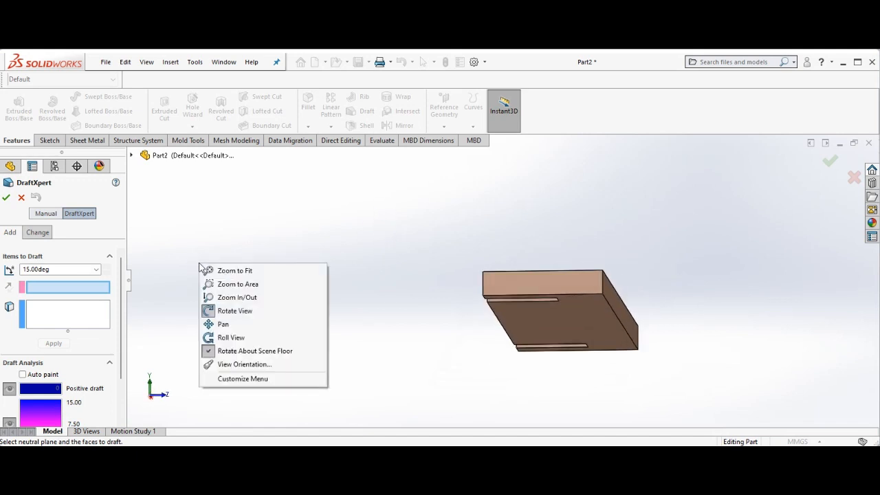
click(230, 313)
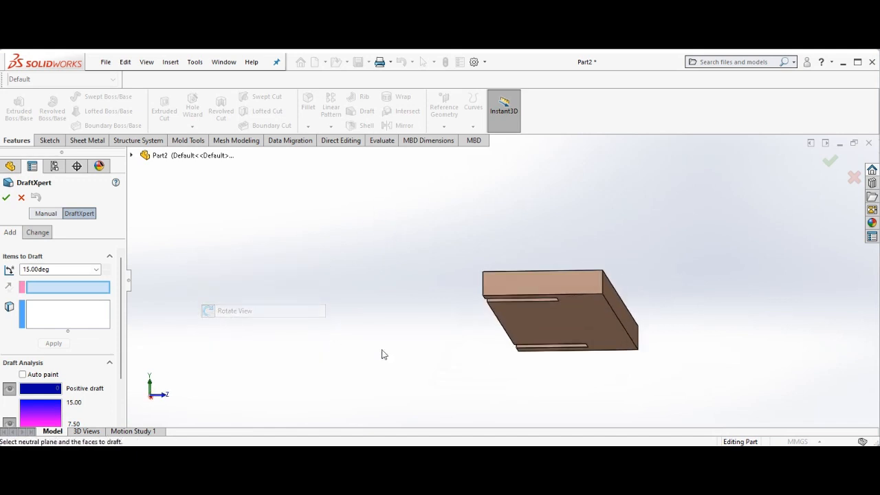
Draft the side face 15 degrees from the bottom face as neutral plane, reversing the pull direction, and apply it
click(538, 318)
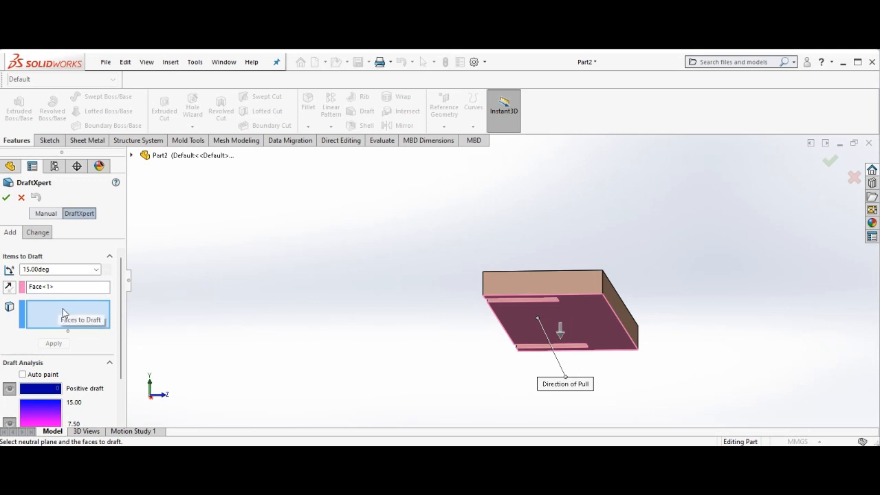
click(614, 303)
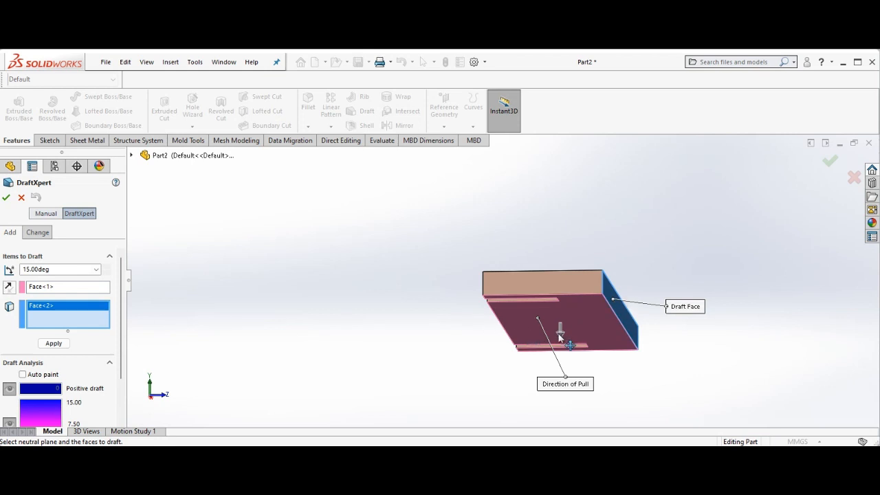
click(9, 286)
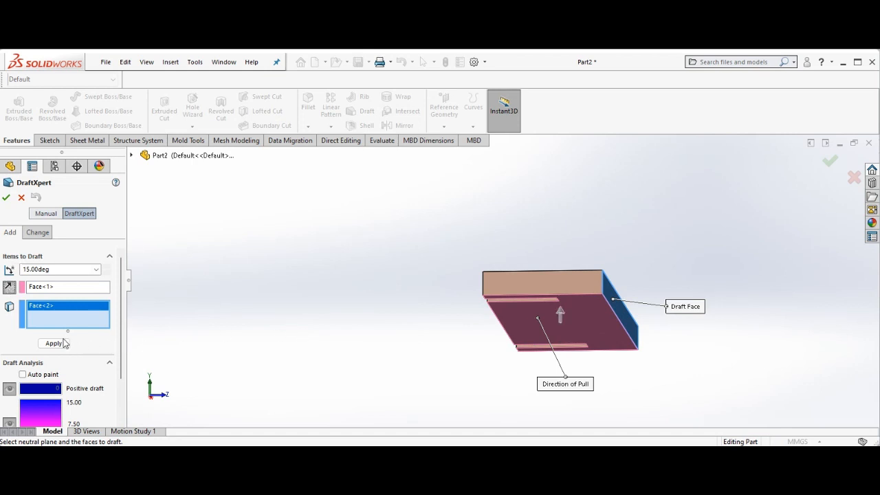
click(58, 343)
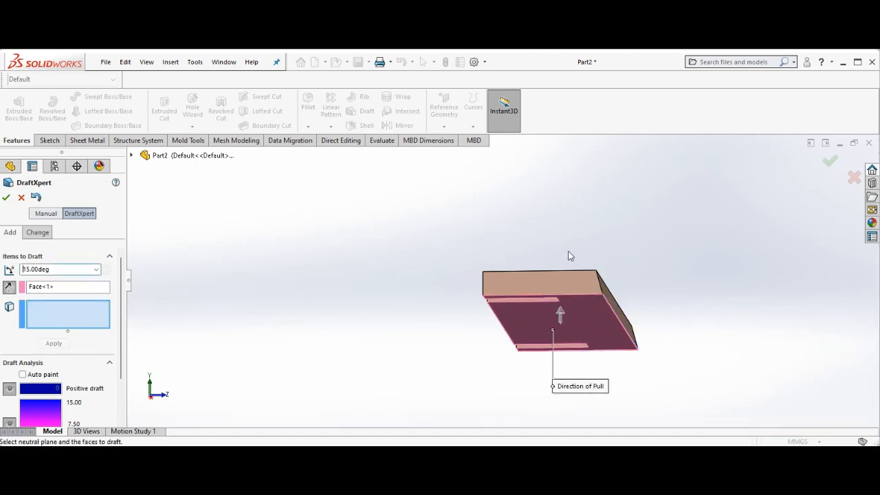
click(8, 198)
Save the part as Step1.3
right_click(256, 217)
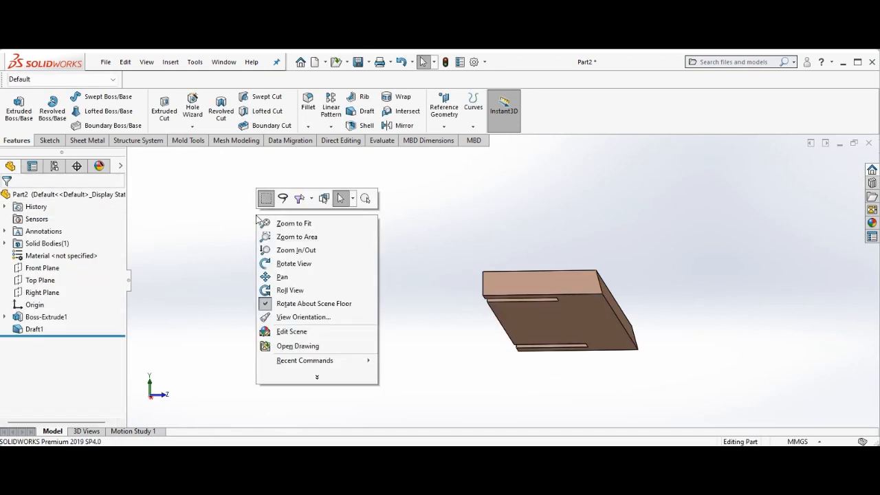
click(289, 263)
drag(288, 261, 289, 289)
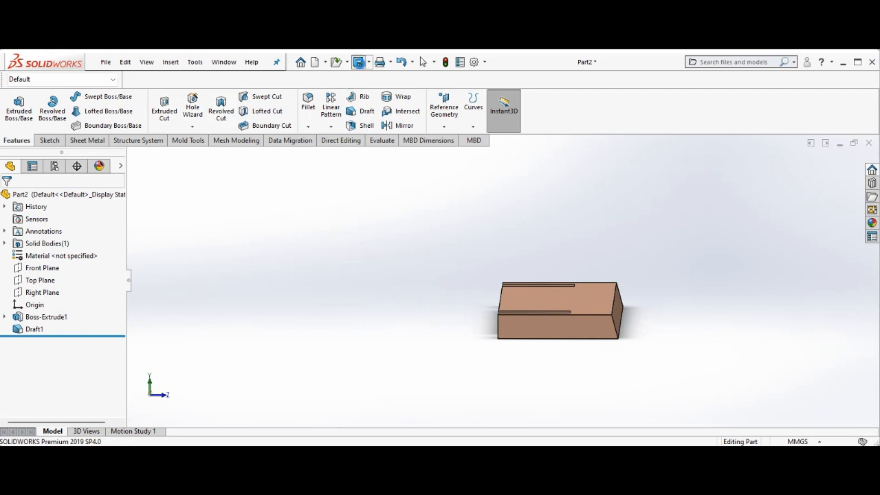
click(357, 62)
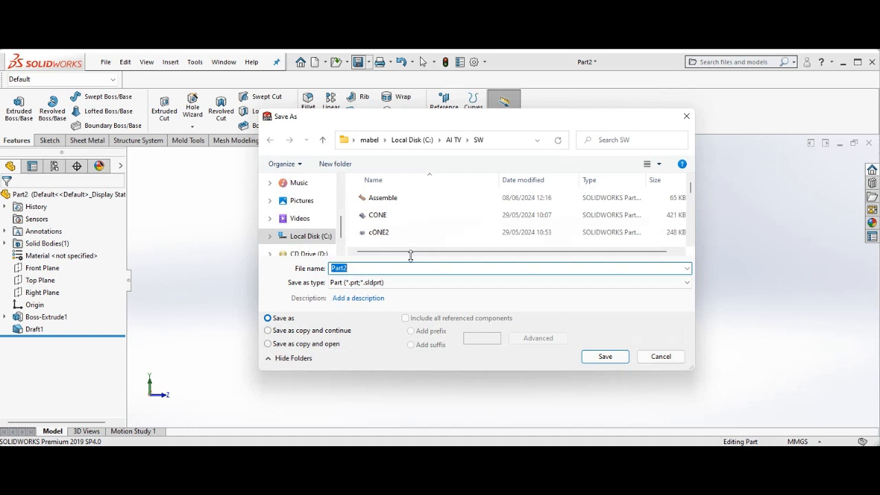
text(Step)
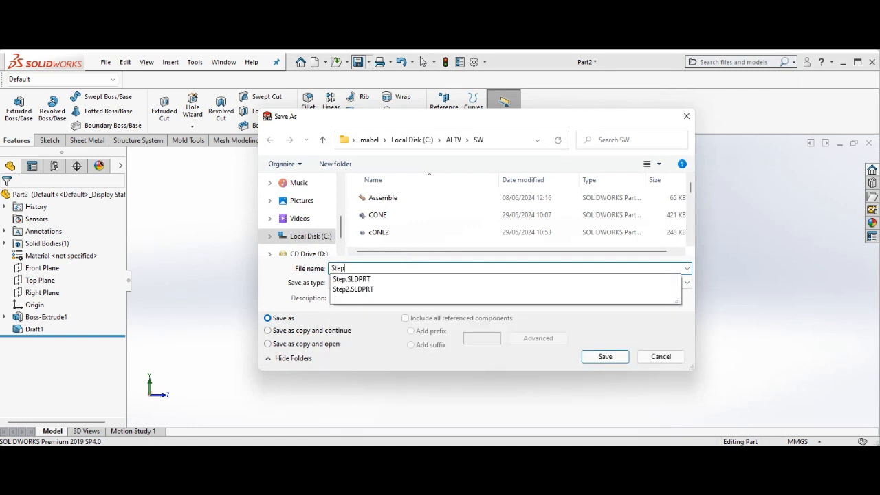
text(1.3)
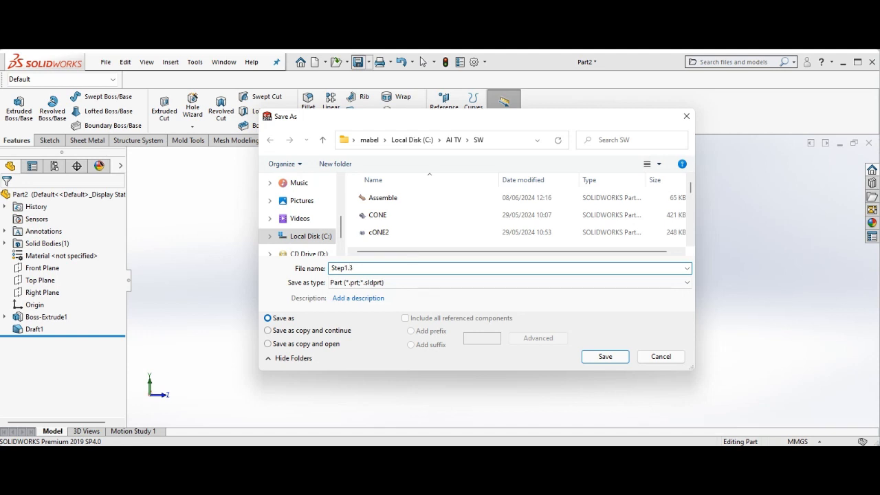
click(608, 356)
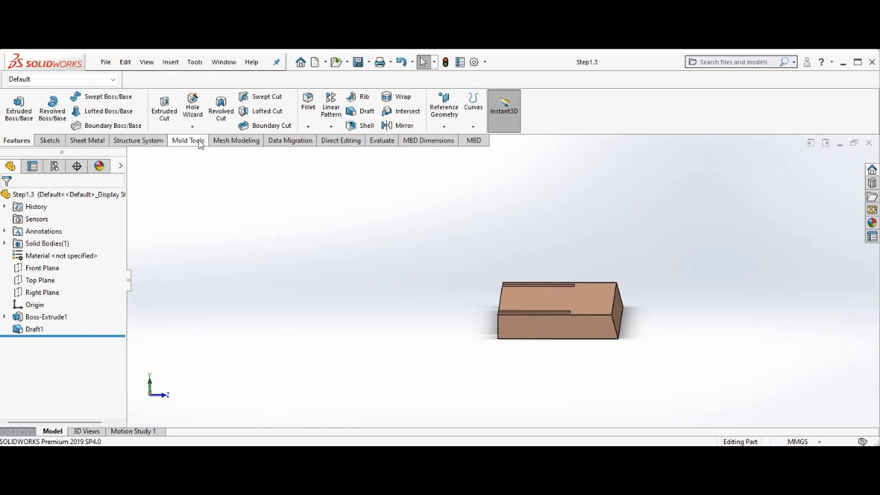
Create a new assembly document
click(108, 64)
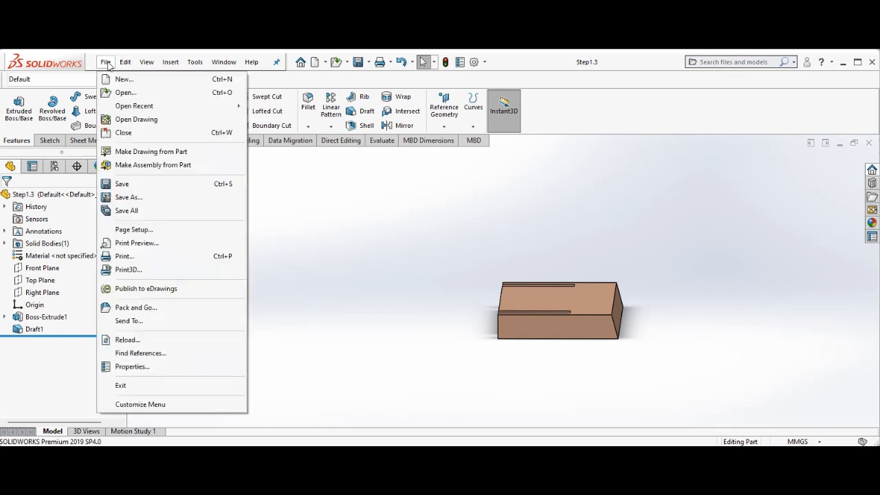
mouse_move(107, 65)
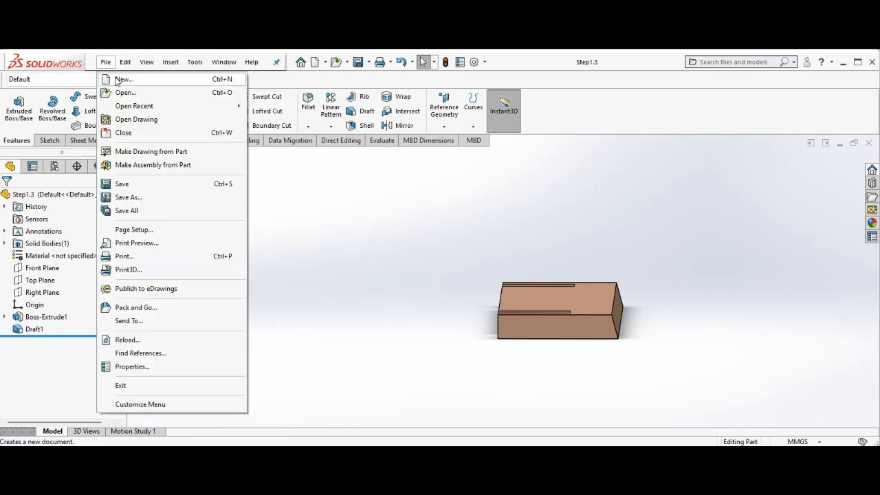
click(120, 79)
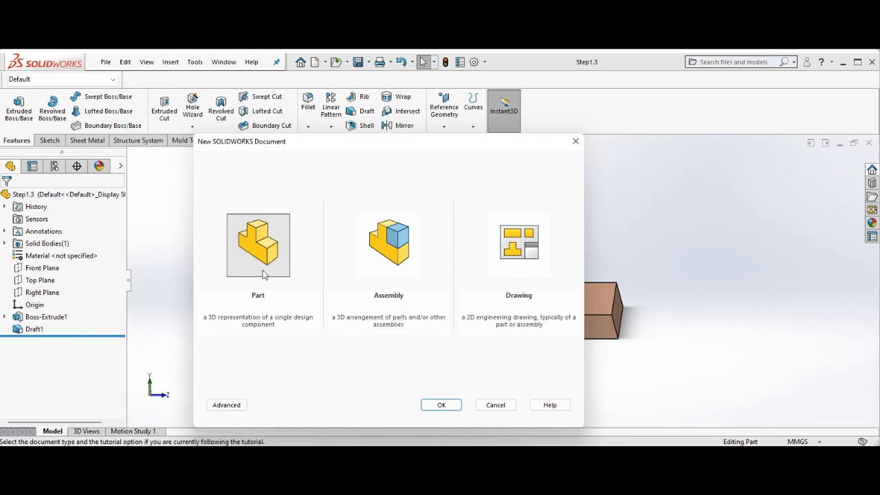
click(406, 265)
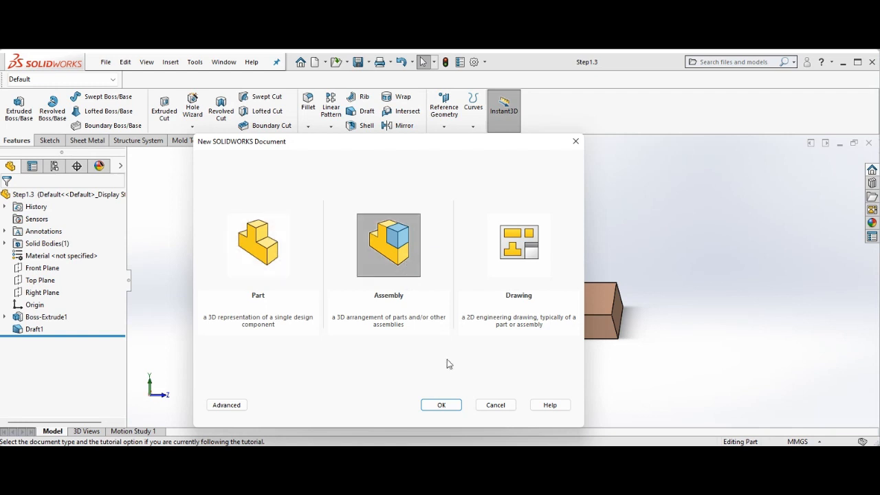
click(443, 407)
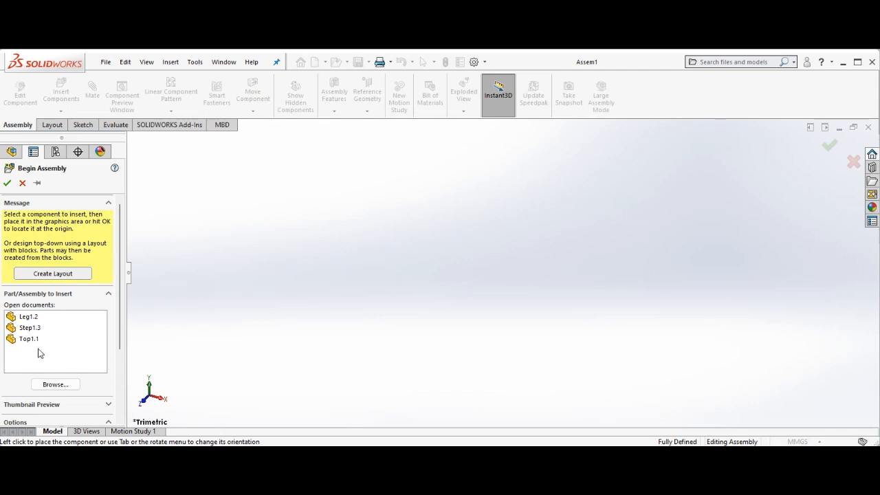
Insert the Top1.1 part and then the Leg1.2 part into the assembly, placing each in the graphics area
click(30, 342)
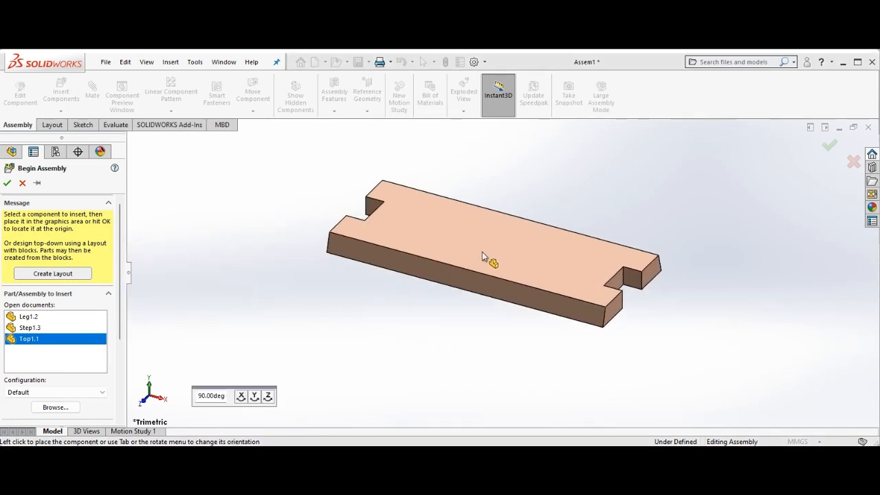
click(543, 249)
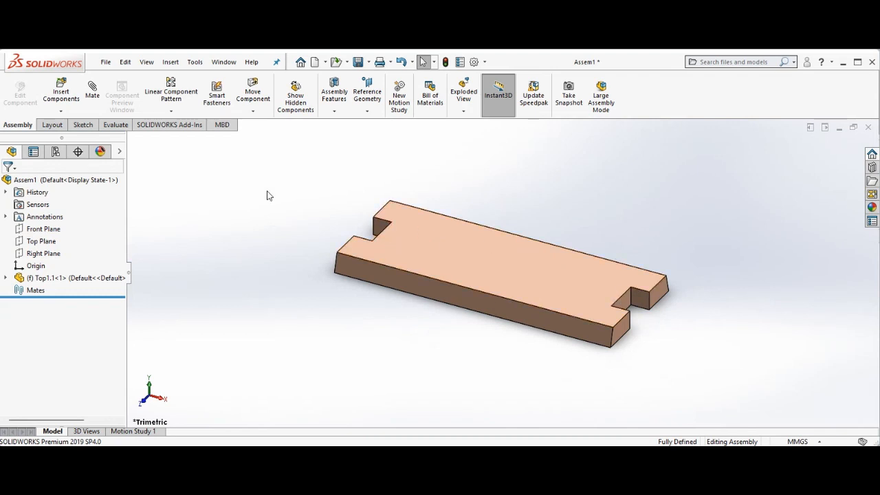
click(61, 96)
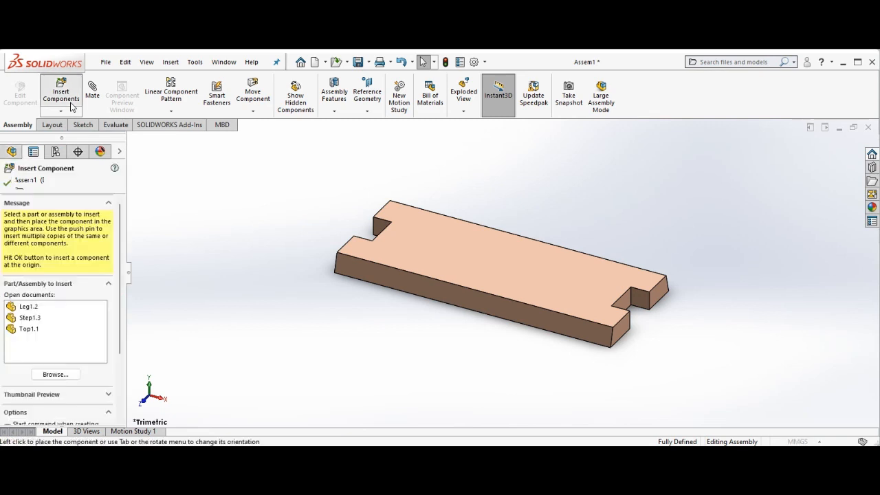
click(29, 308)
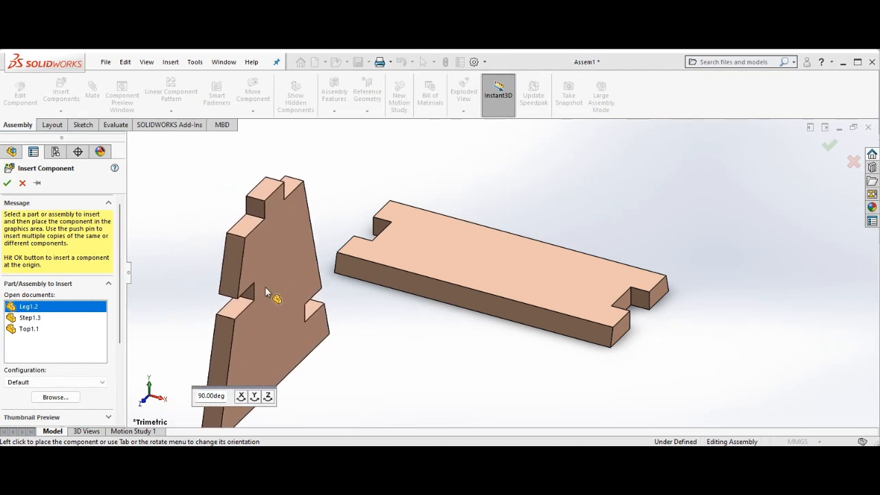
click(266, 288)
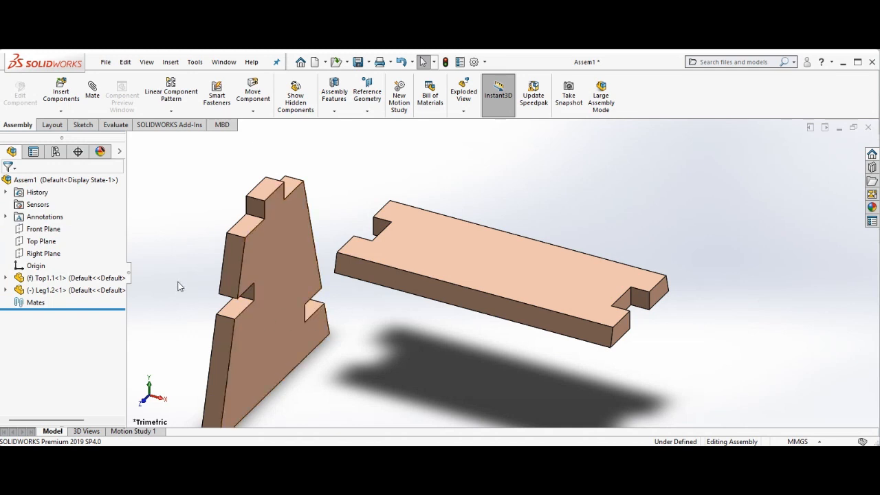
Try to mate a slot face of the top board coincident with a side face of the leg
click(93, 96)
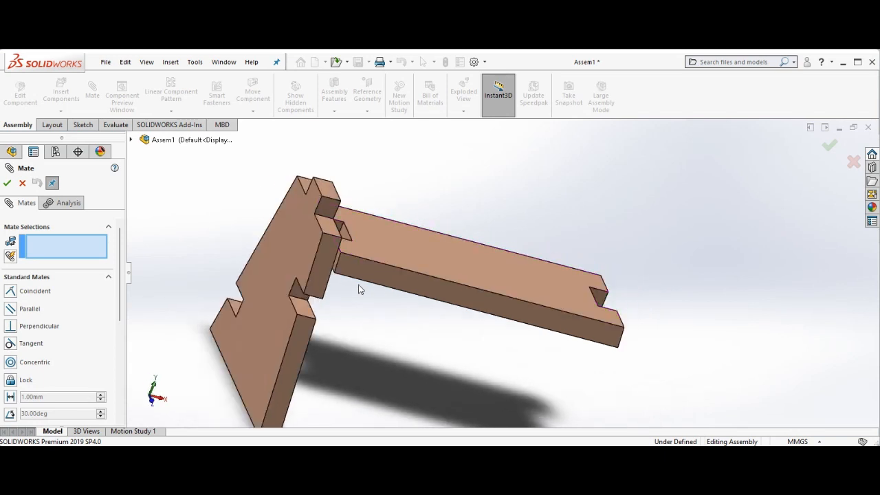
key(Right)
key(Right)
key(Right)
key(Right)
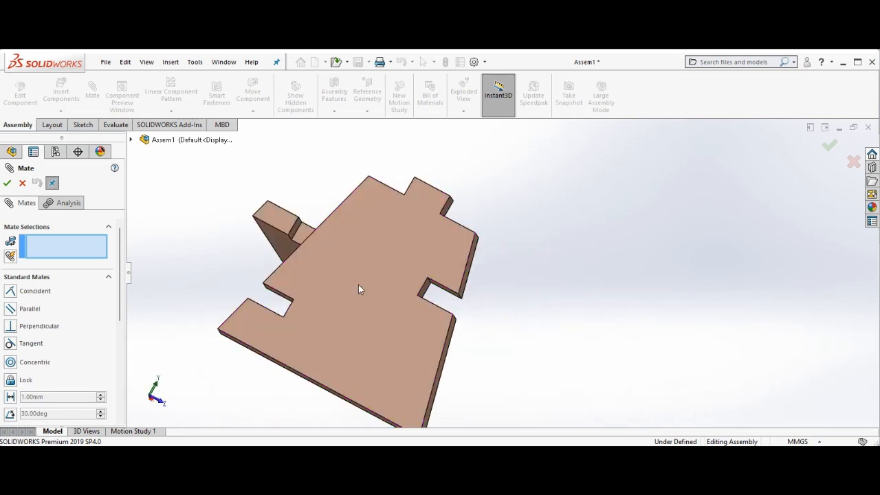
click(301, 233)
key(Left)
key(Left)
key(Left)
key(Left)
key(Left)
key(Left)
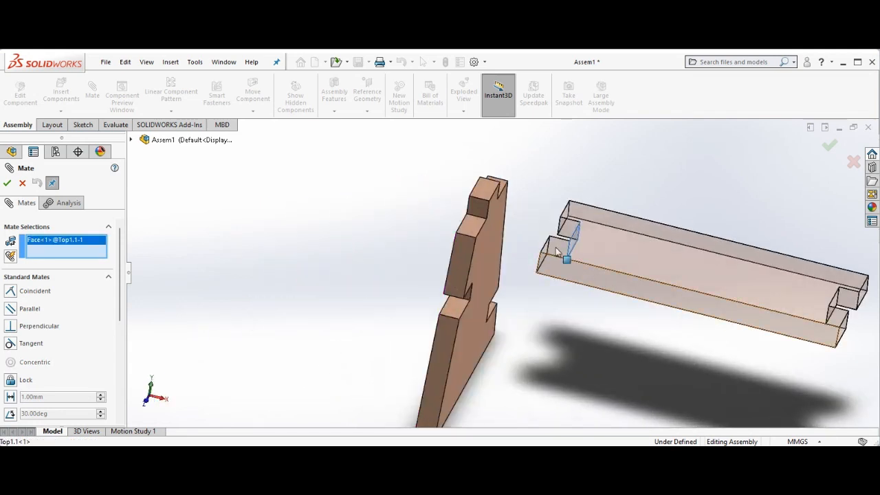
click(489, 245)
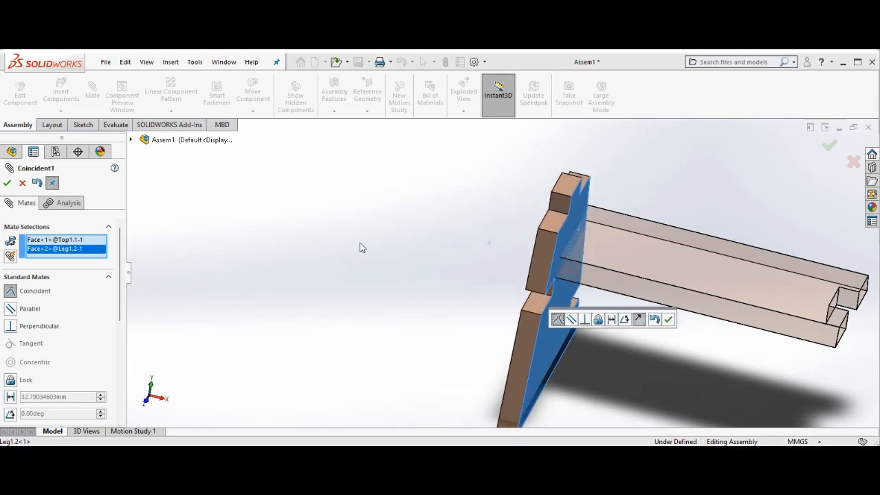
key(Left)
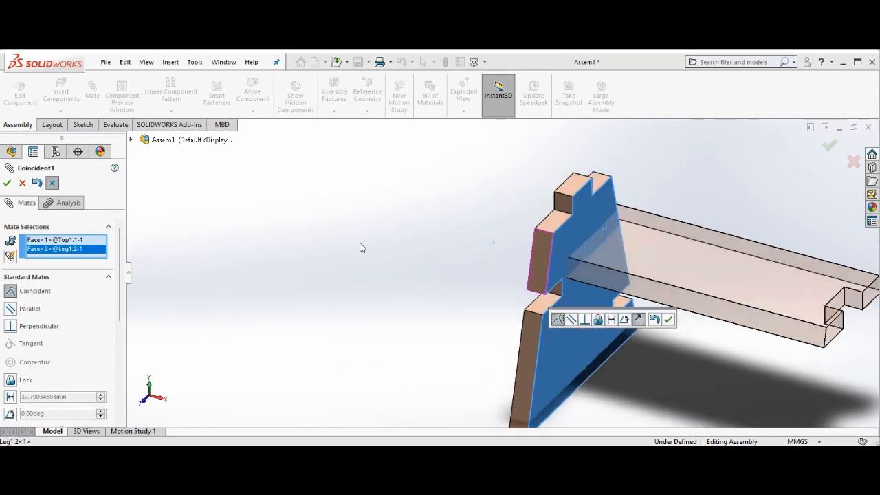
key(Left)
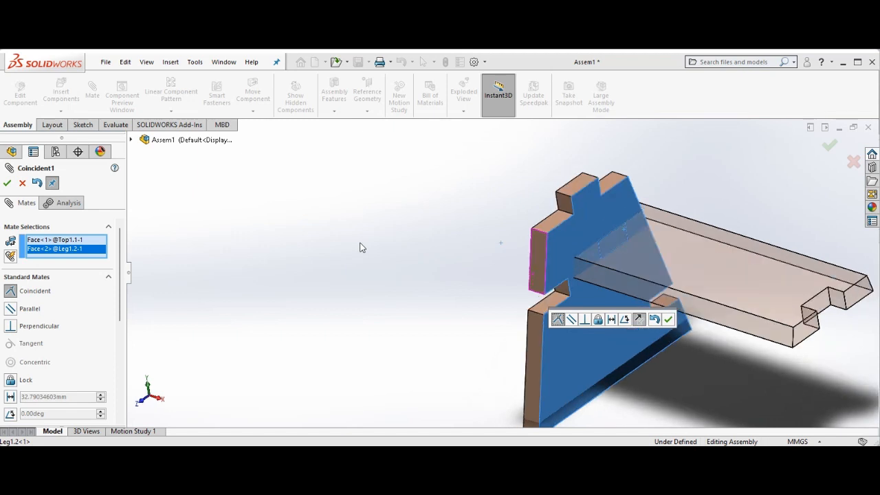
key(Left)
key(Left)
key(Left)
key(Left)
key(Left)
key(Left)
key(Left)
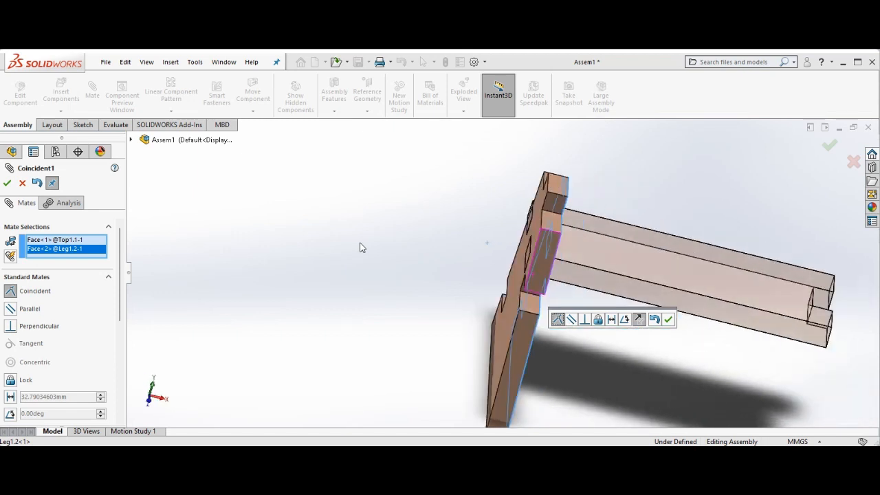
key(Left)
key(Left)
key(Left)
key(Left)
key(Left)
key(Left)
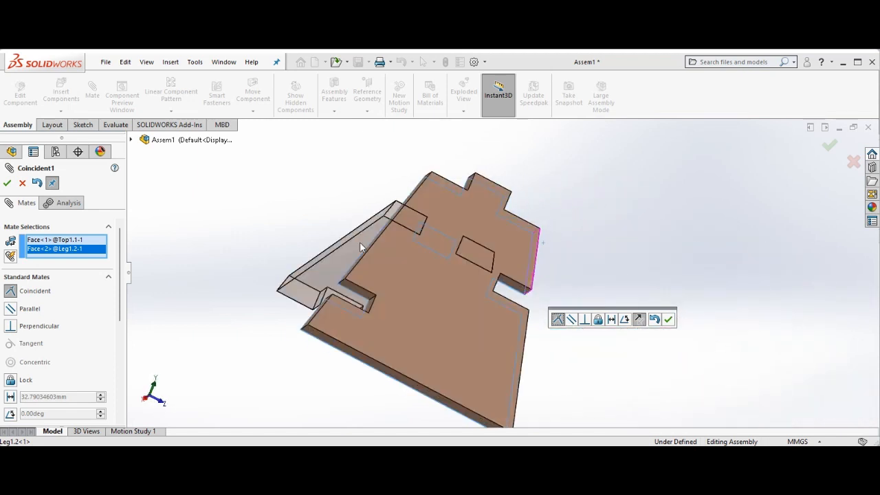
key(Left)
key(Left)
key(Left)
key(Left)
key(Left)
key(Left)
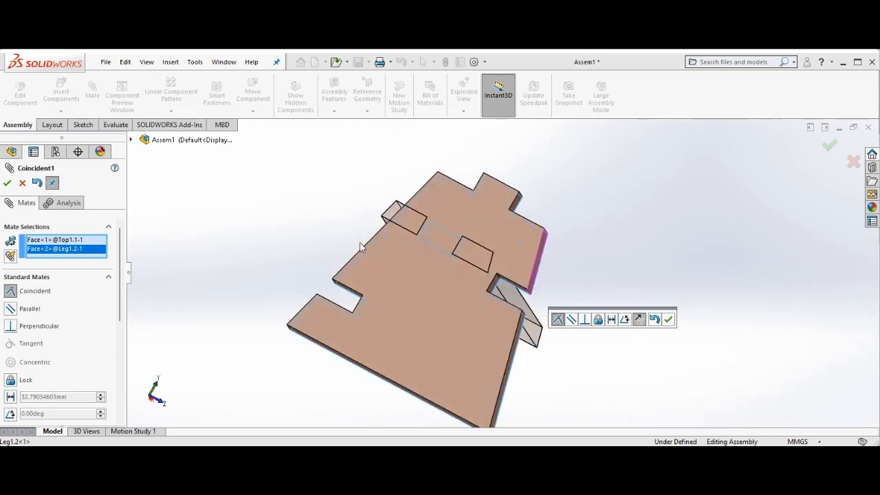
key(Left)
key(Left)
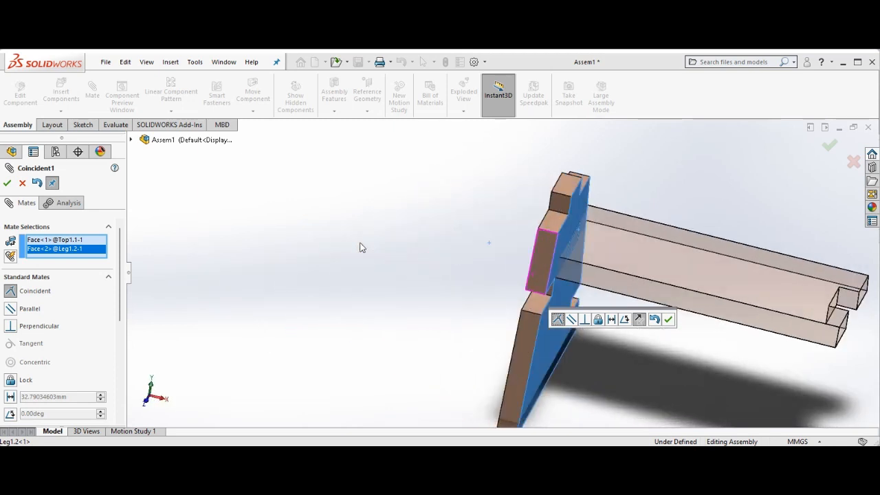
click(564, 190)
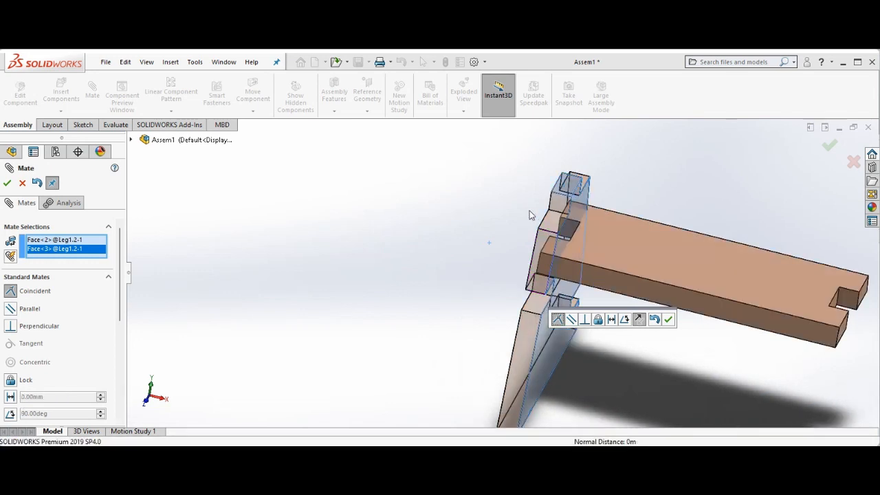
key(Escape)
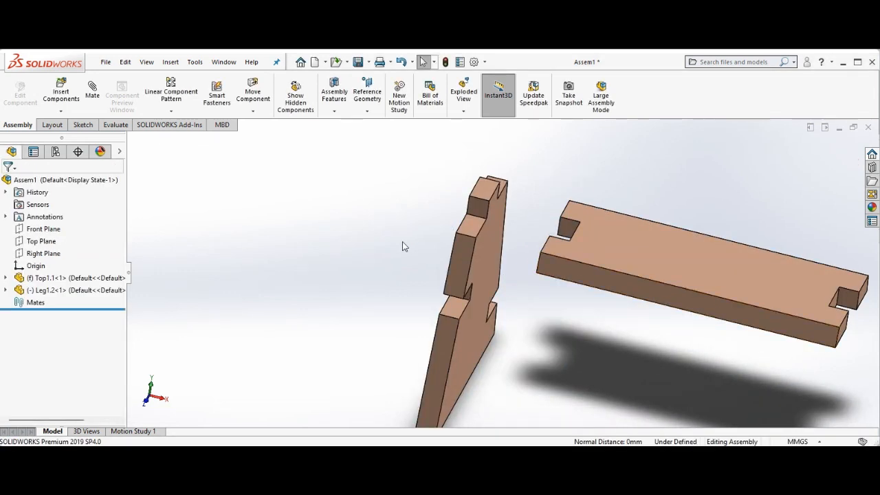
Mate the top board's slot face coincident with the leg's side face
click(92, 88)
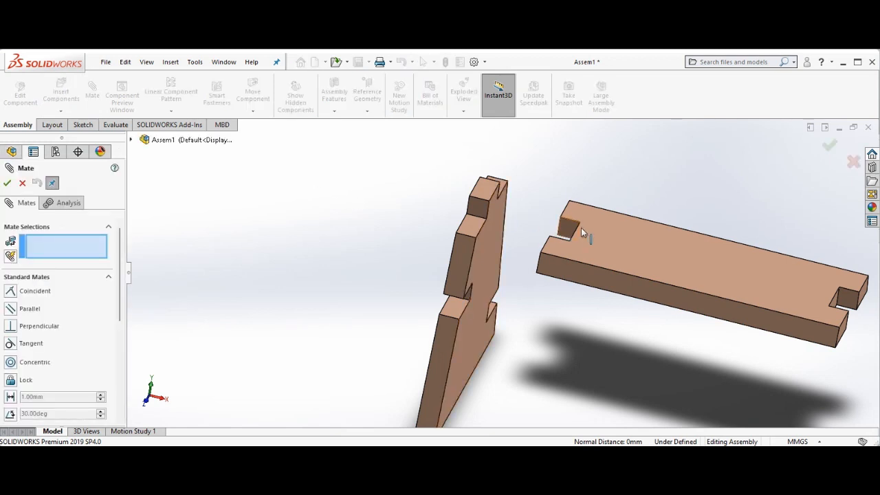
key(Right)
key(Right)
key(Right)
key(Right)
key(Right)
key(Right)
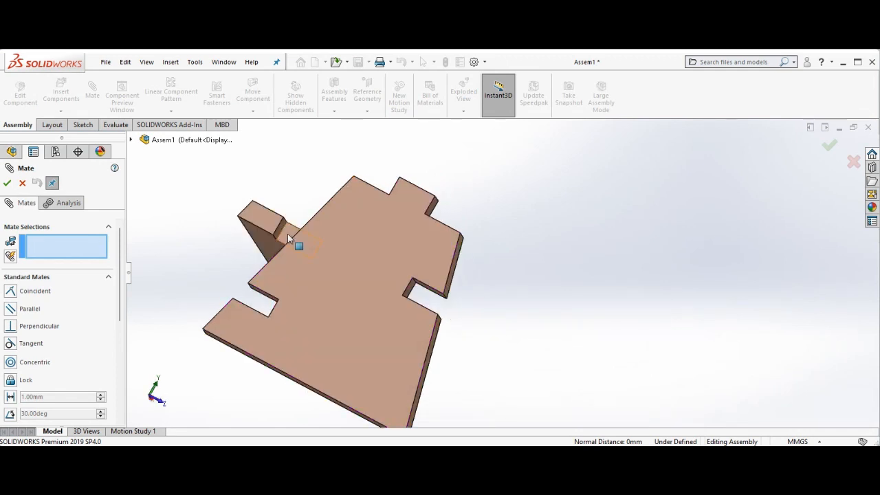
click(288, 238)
key(Right)
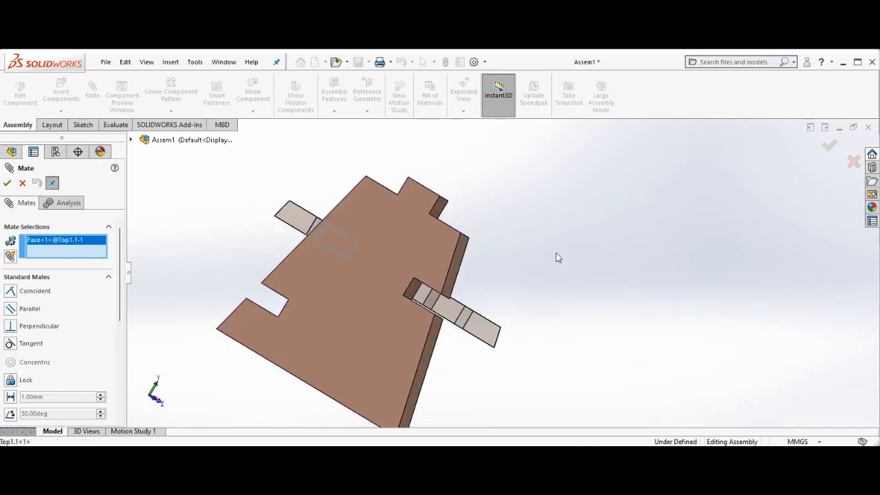
key(Left)
key(Left)
key(Left)
key(Left)
key(Left)
key(Left)
key(Left)
key(Left)
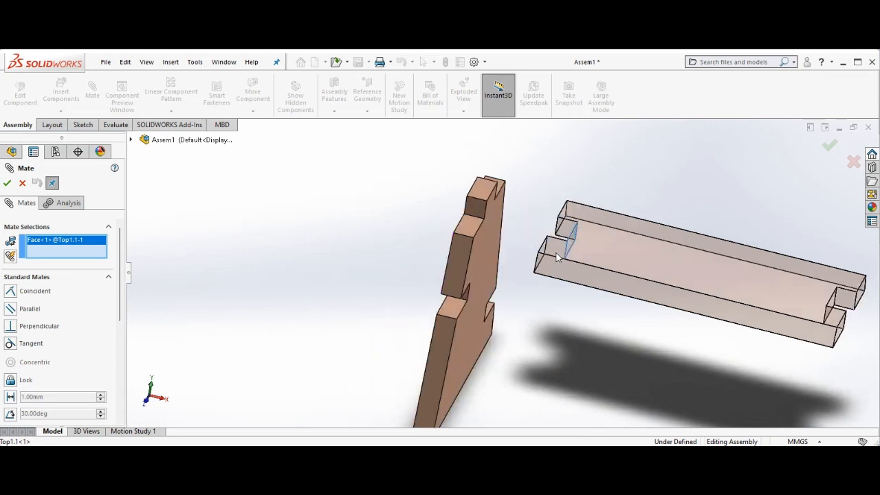
click(506, 252)
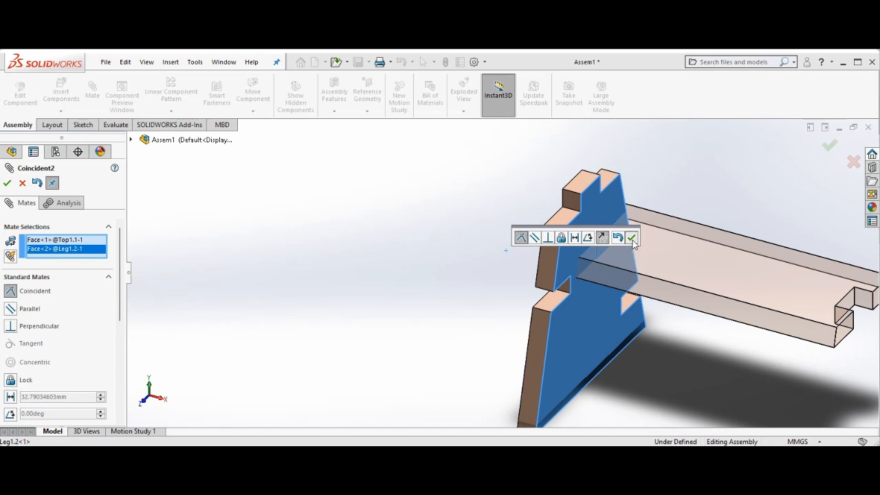
click(632, 238)
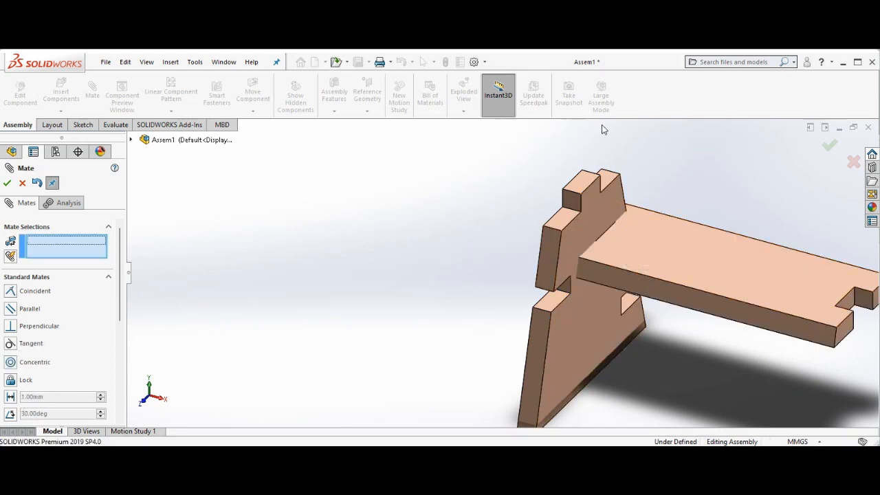
Mate the top face of the leg's tenon coincident with the upper face of the top board
click(583, 178)
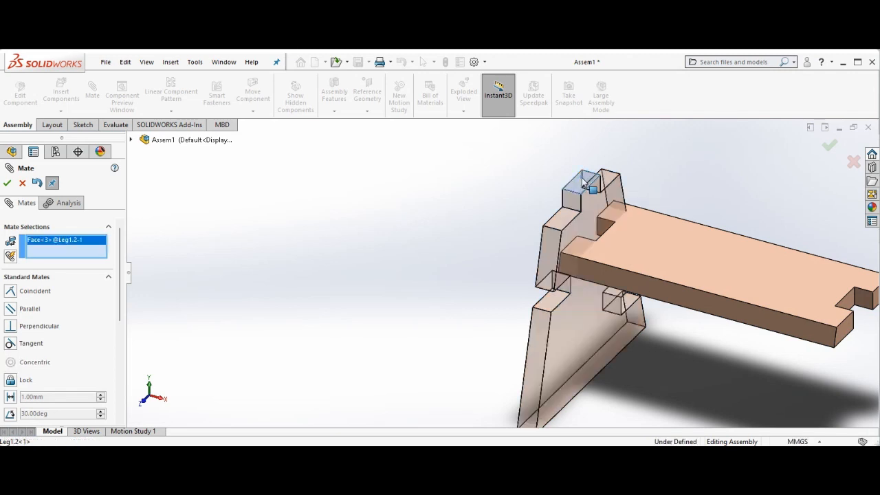
click(672, 244)
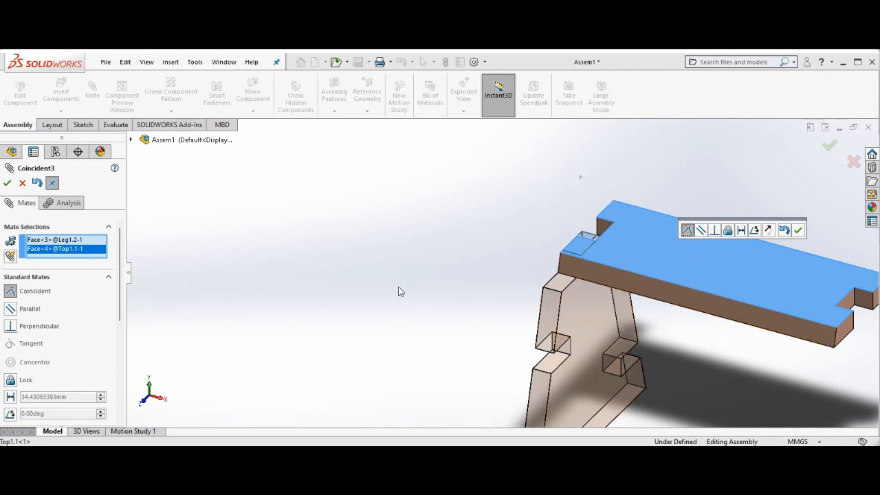
click(797, 230)
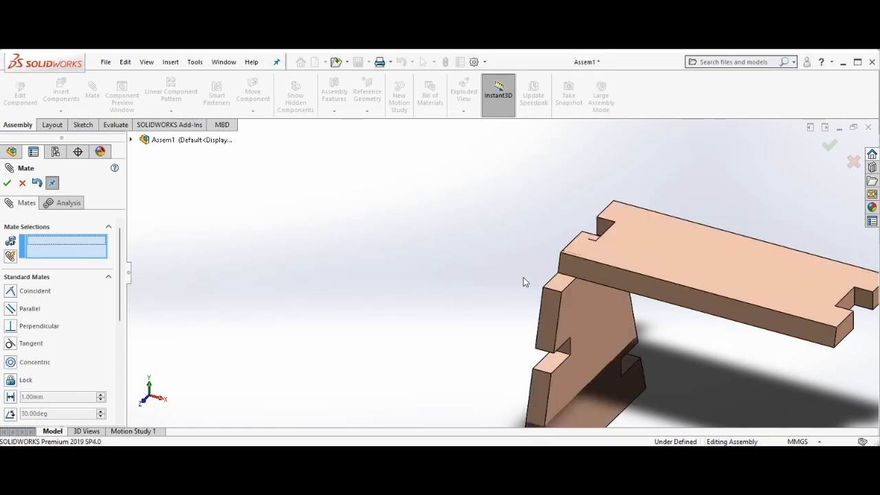
Mate a face of the leg coincident with an edge of the top board's slot
middle_drag(523, 277, 581, 279)
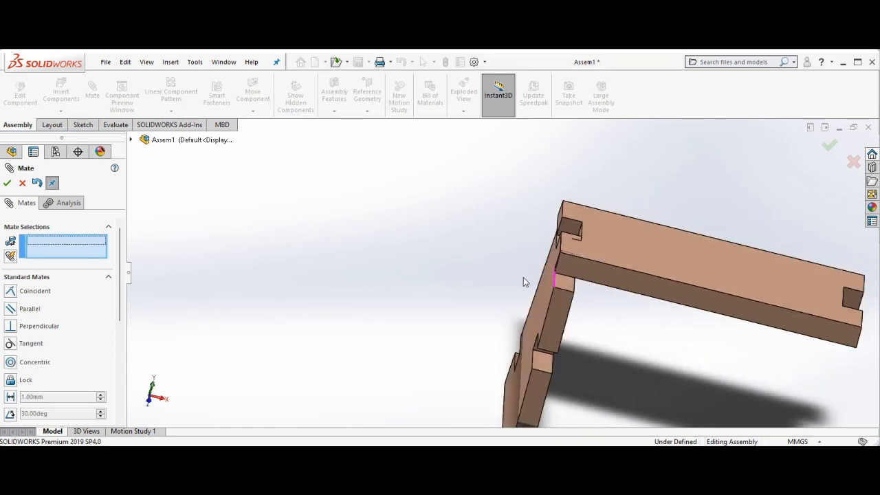
key(Right)
key(Right)
key(Right)
key(Right)
key(Right)
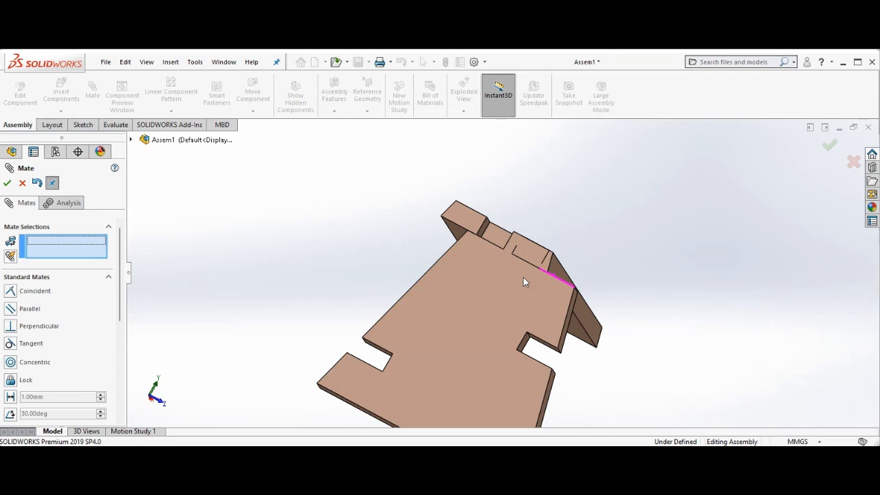
middle_drag(523, 277, 581, 277)
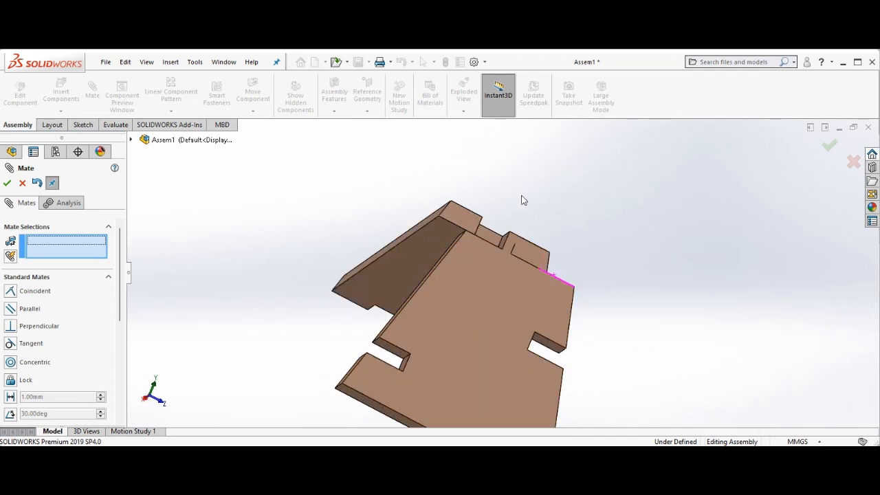
click(504, 237)
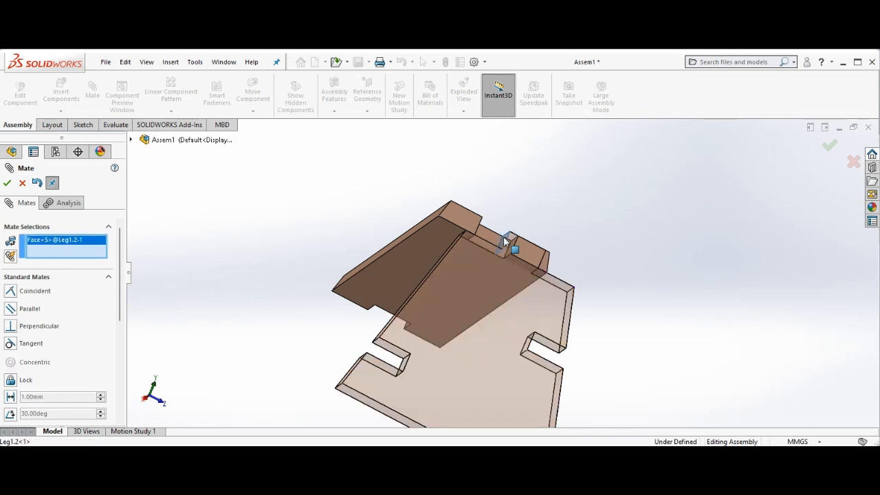
key(Left)
key(Left)
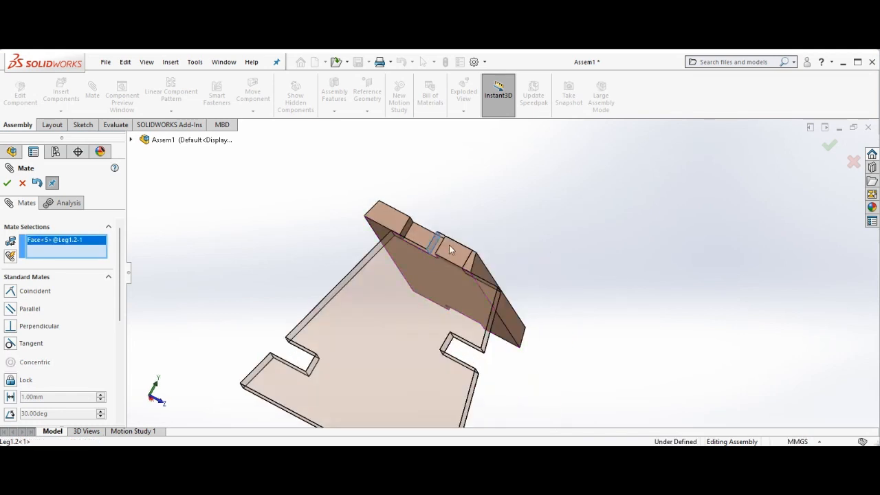
click(403, 234)
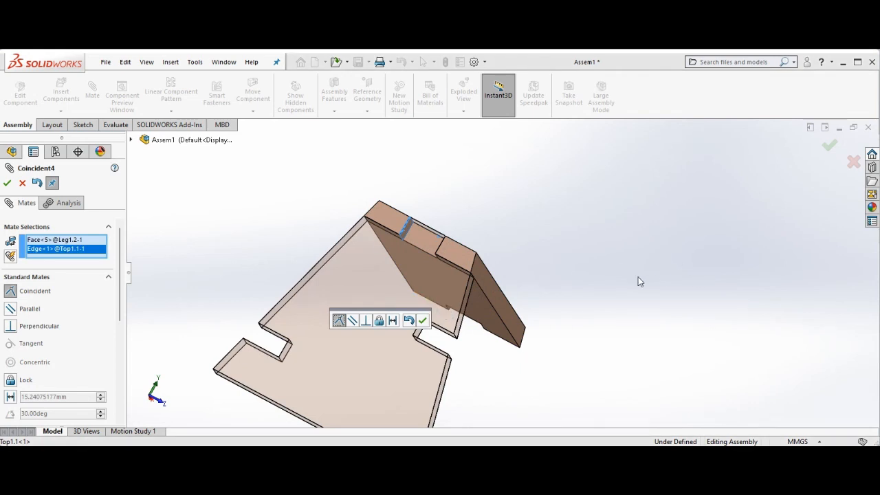
click(422, 321)
Orbit around the assembly to inspect how the leg sits in the top board's slot, and close the Mate command
key(Left)
key(Left)
key(Left)
key(Left)
key(Left)
key(Left)
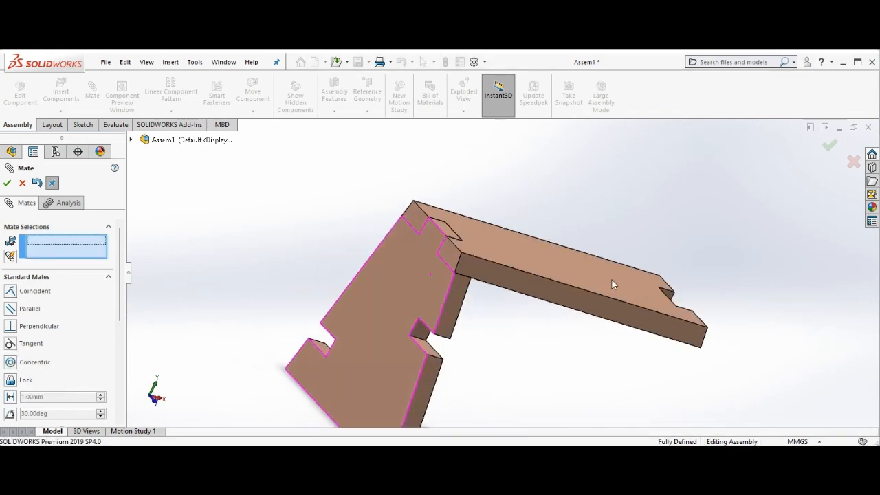
key(Up)
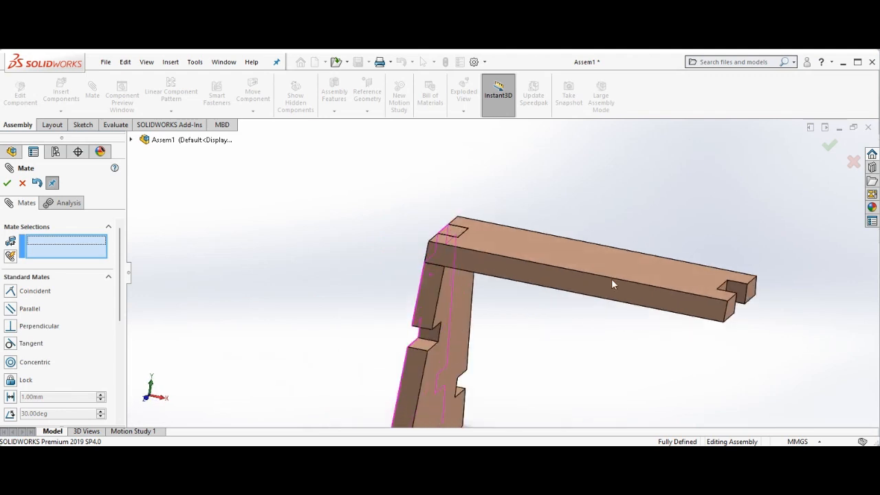
key(Left)
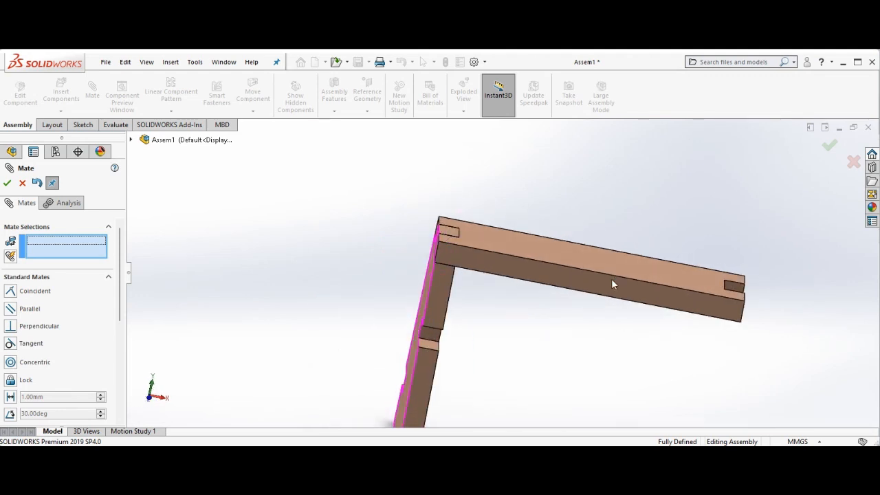
key(Up)
key(Left)
key(Left)
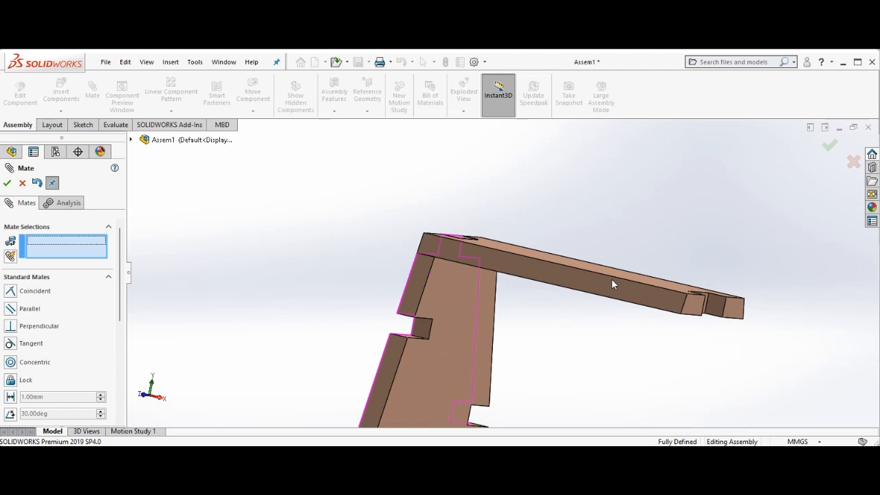
key(Left)
key(Down)
key(Right)
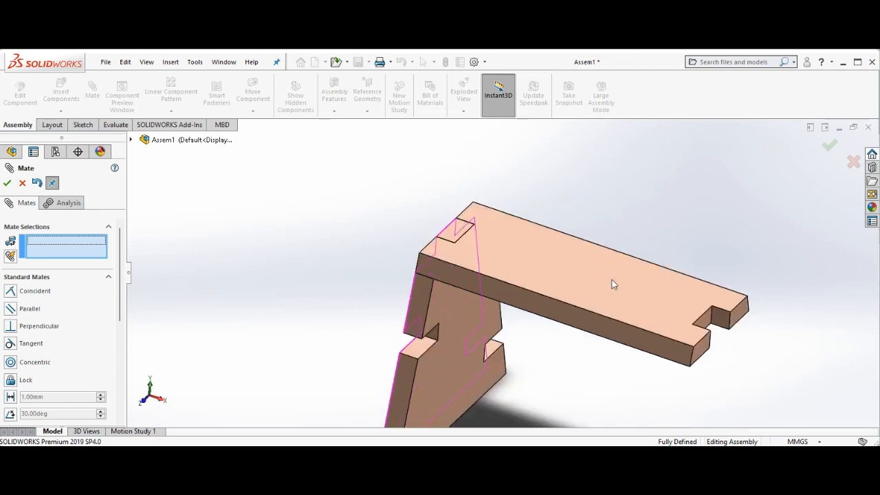
key(Left)
key(Up)
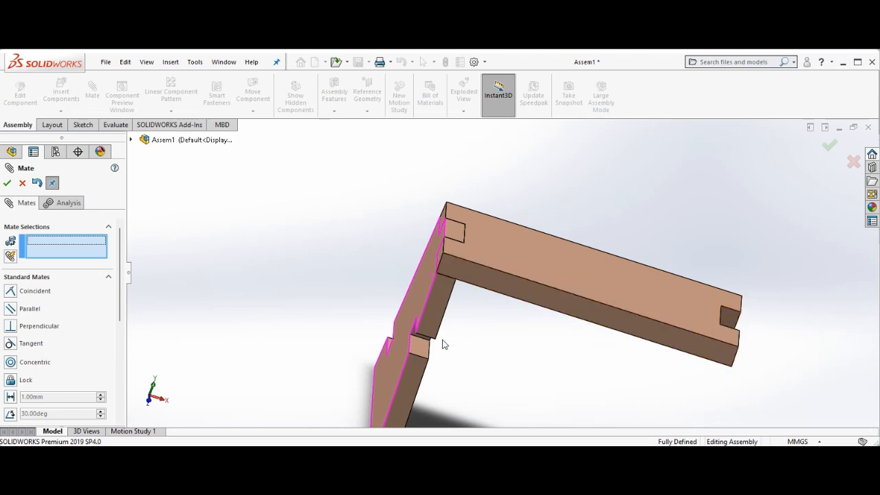
click(7, 184)
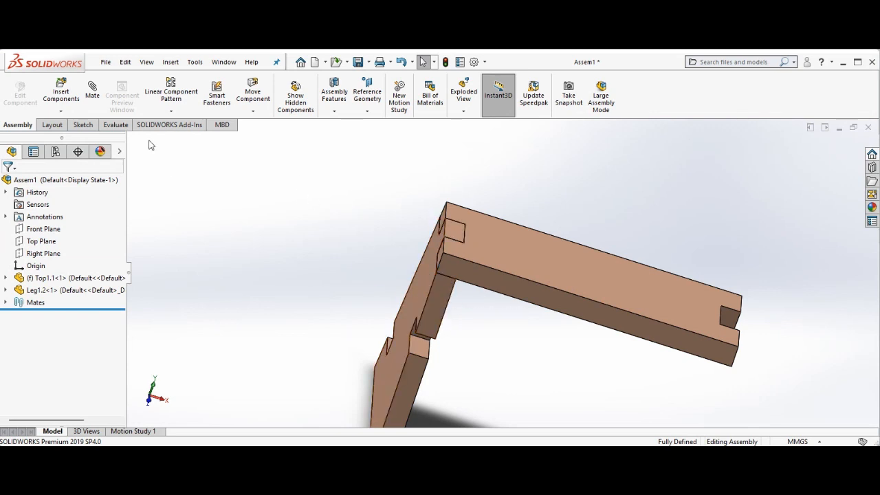
Mirror the leg component about the top board's Right Plane to create the opposite leg
click(172, 111)
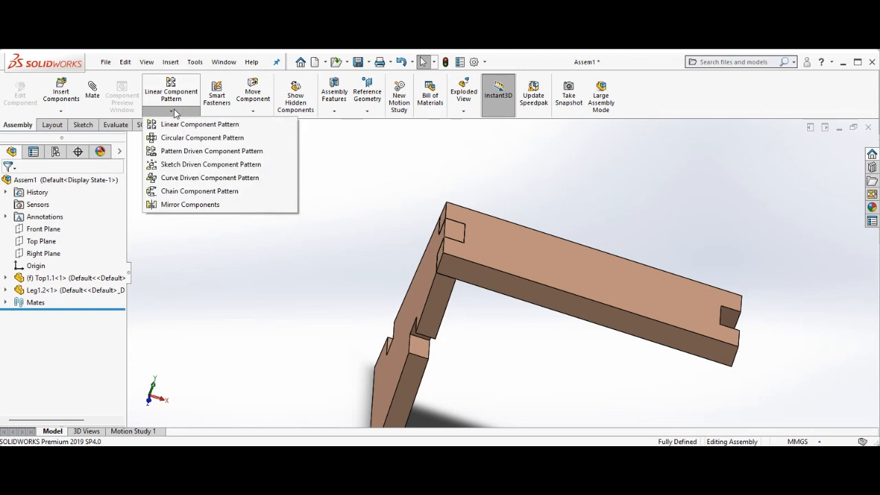
click(201, 223)
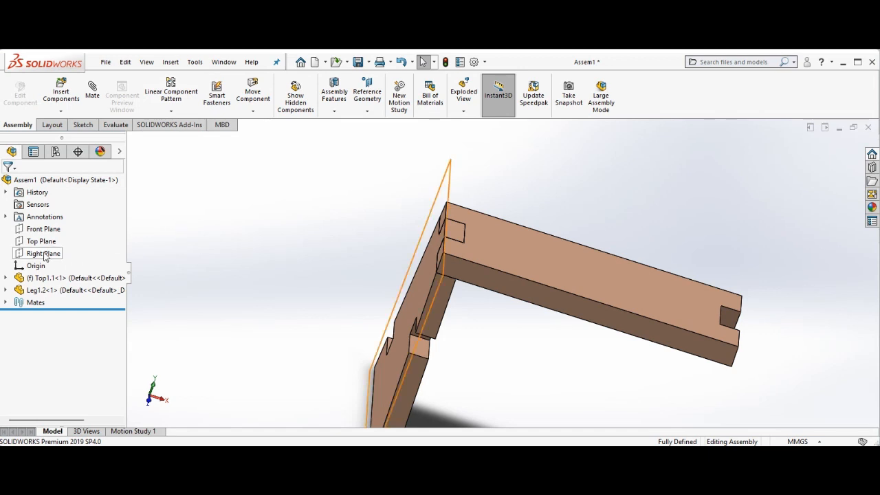
click(5, 278)
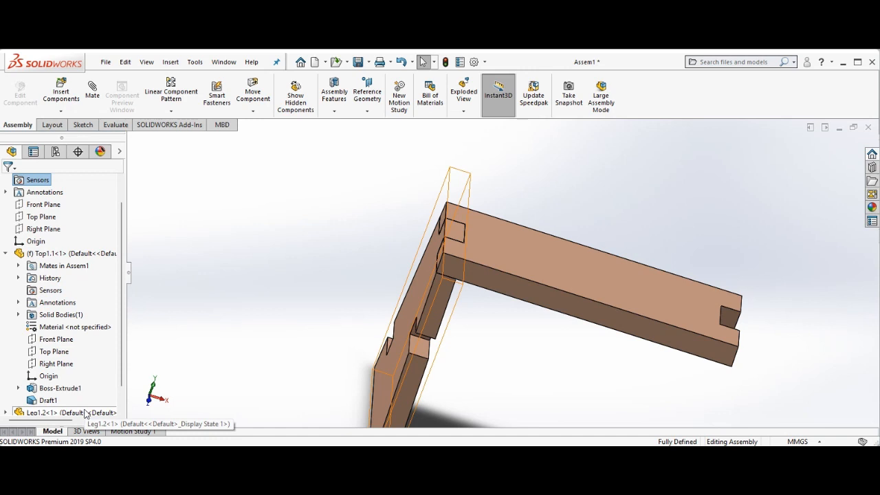
scroll(40, 395, down, 1)
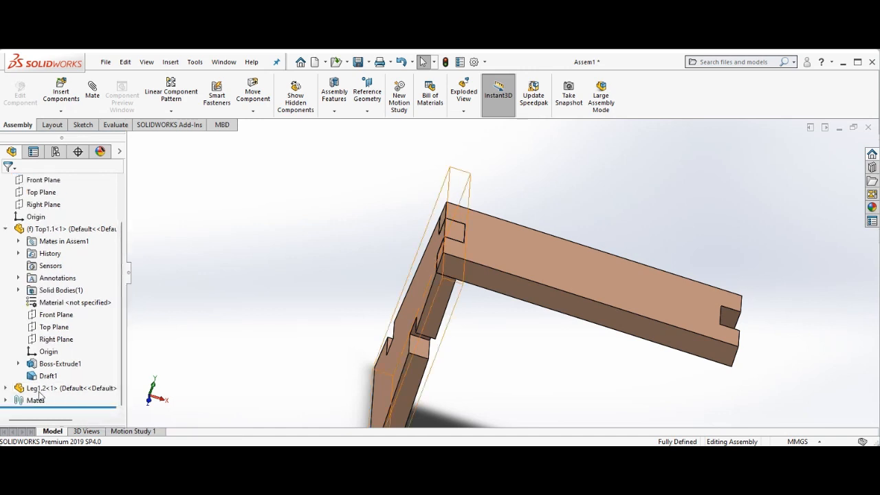
click(6, 388)
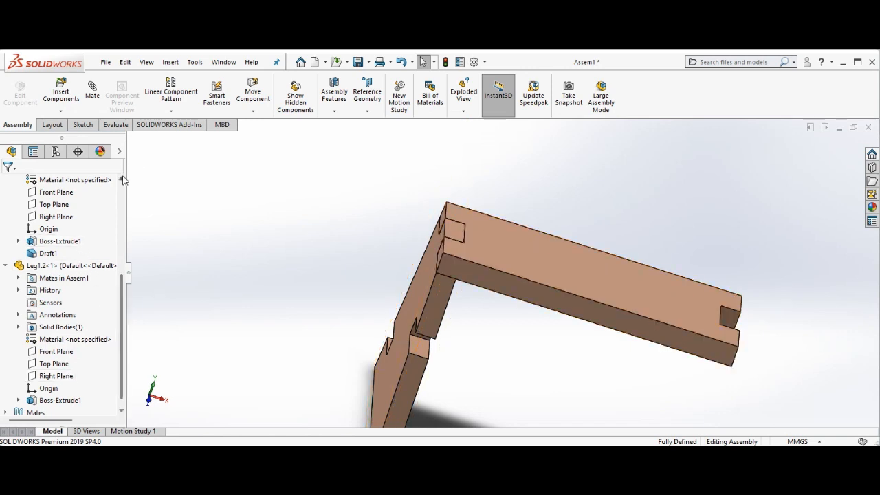
click(122, 179)
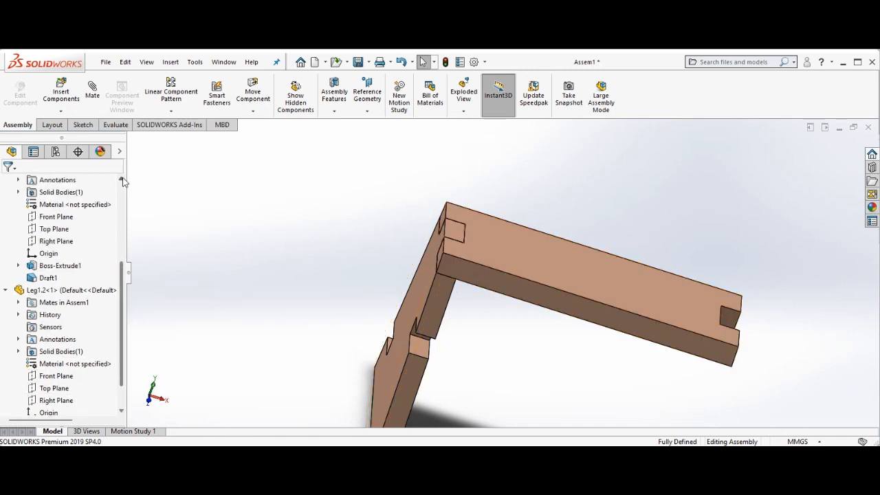
click(66, 242)
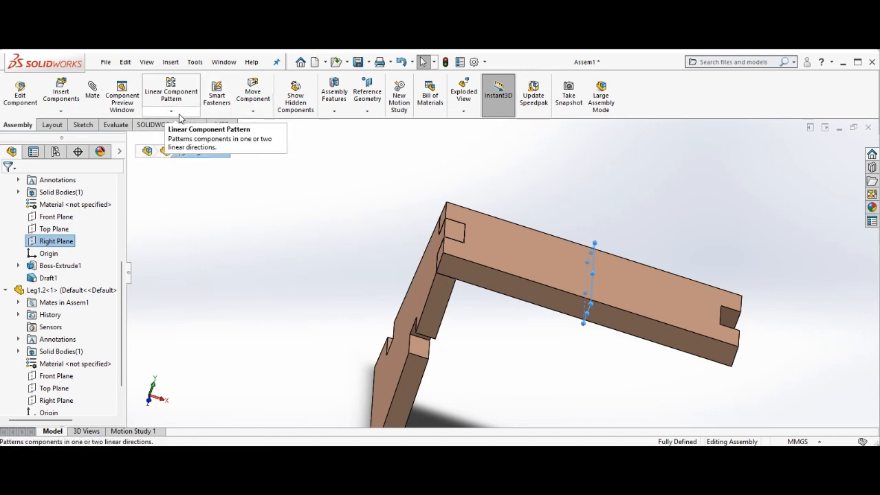
click(253, 112)
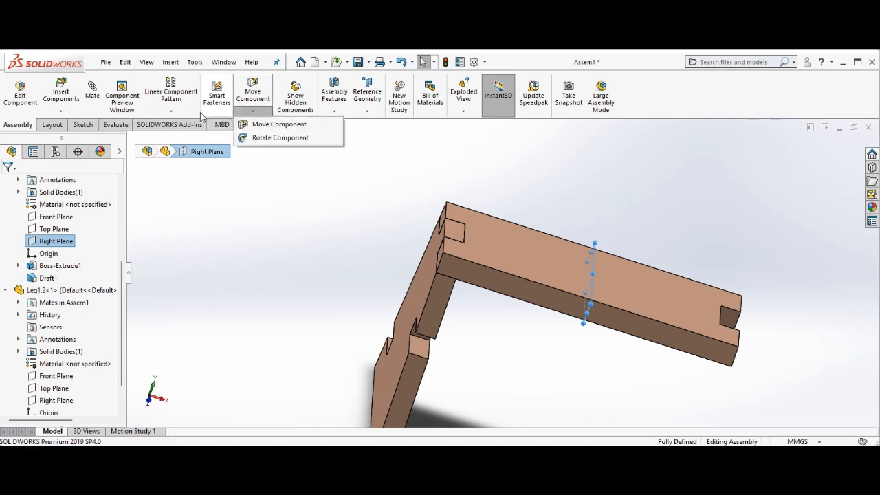
click(182, 112)
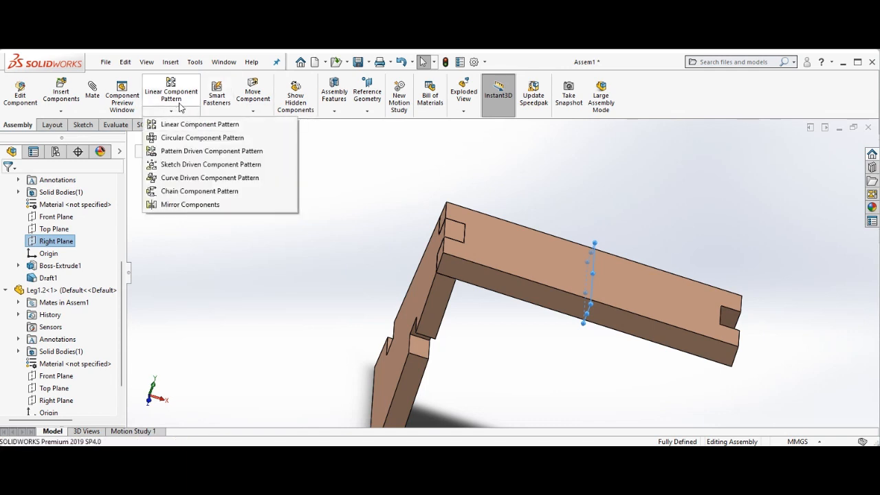
click(193, 206)
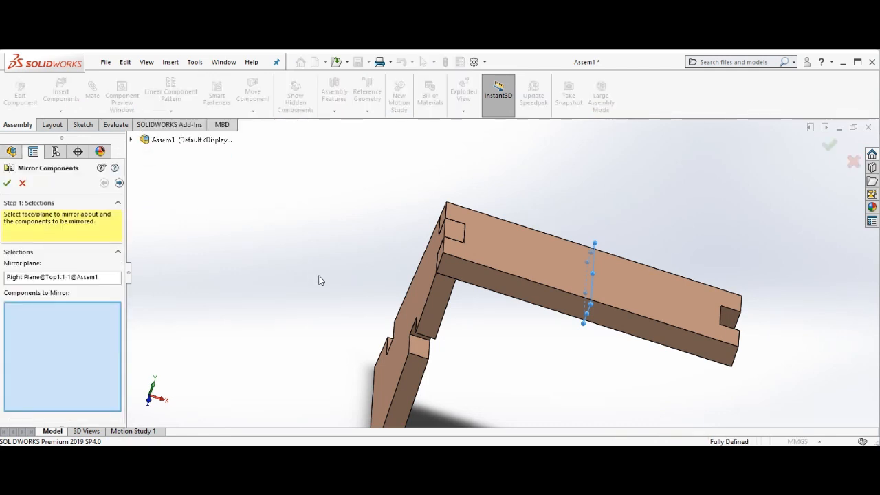
click(415, 300)
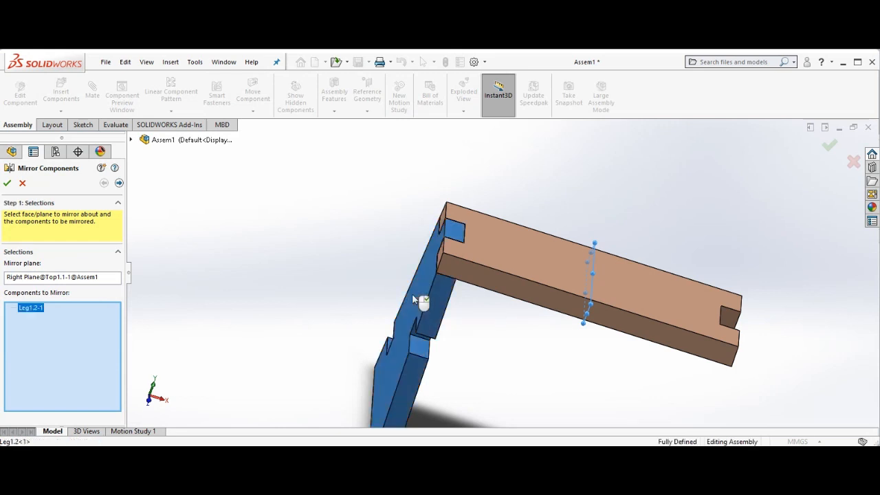
click(8, 184)
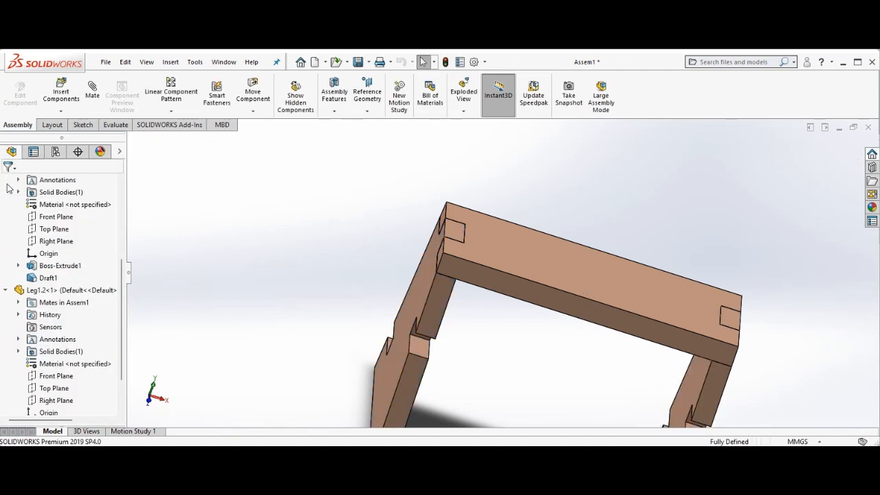
Rotate the view to inspect both legs under the top board from the front
key(Up)
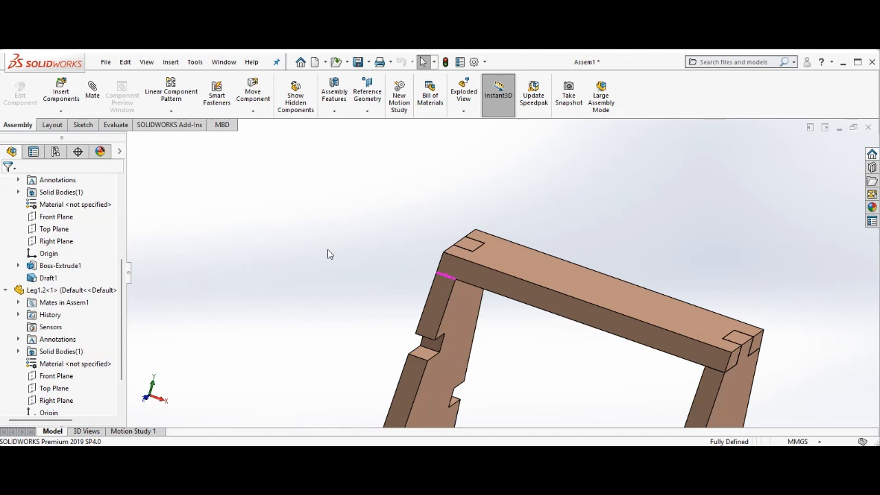
key(Right)
key(Right)
key(Up)
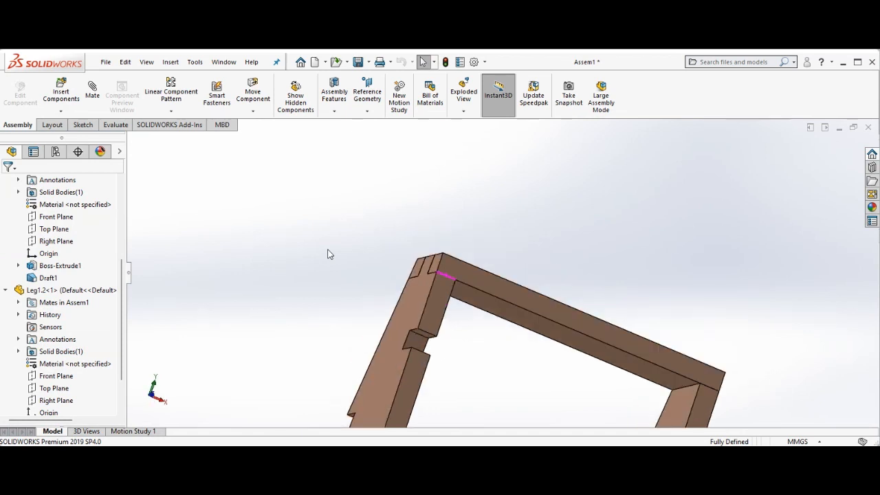
key(Left)
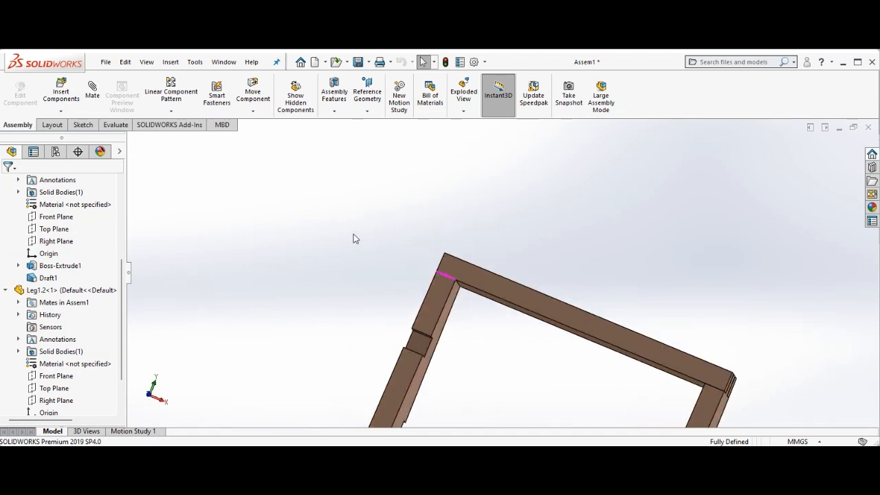
right_click(354, 234)
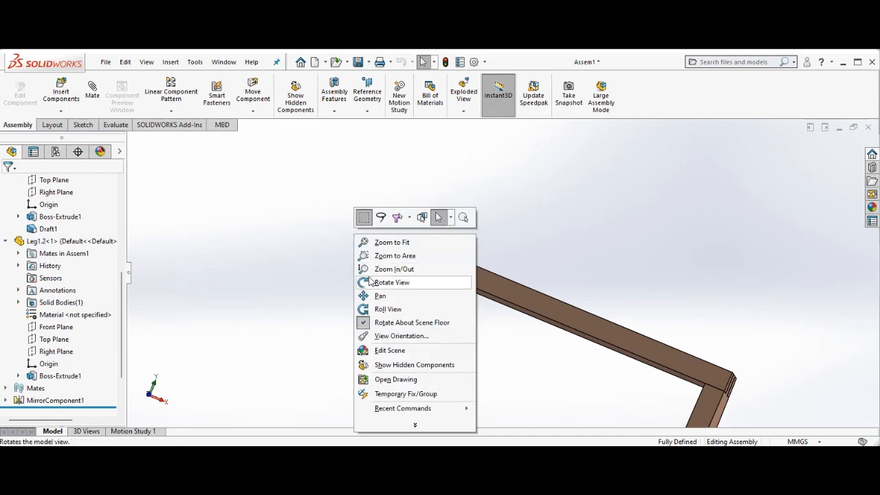
click(390, 282)
drag(335, 259, 391, 281)
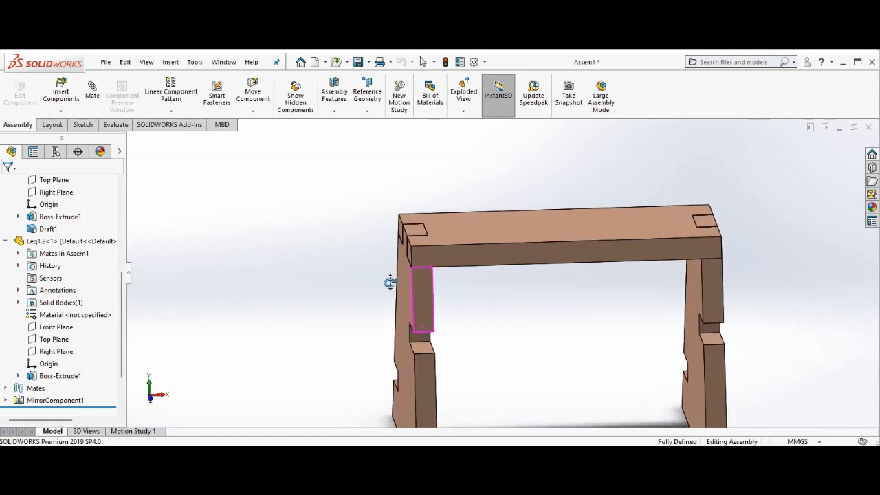
right_click(326, 261)
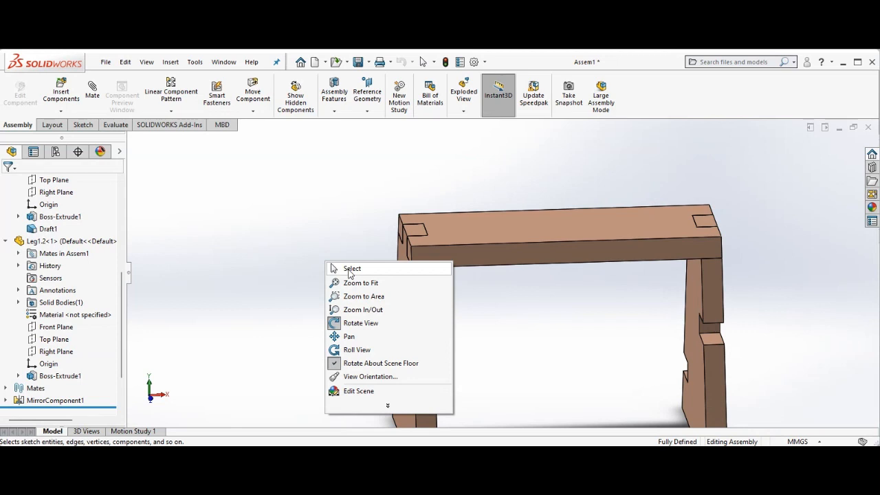
click(350, 270)
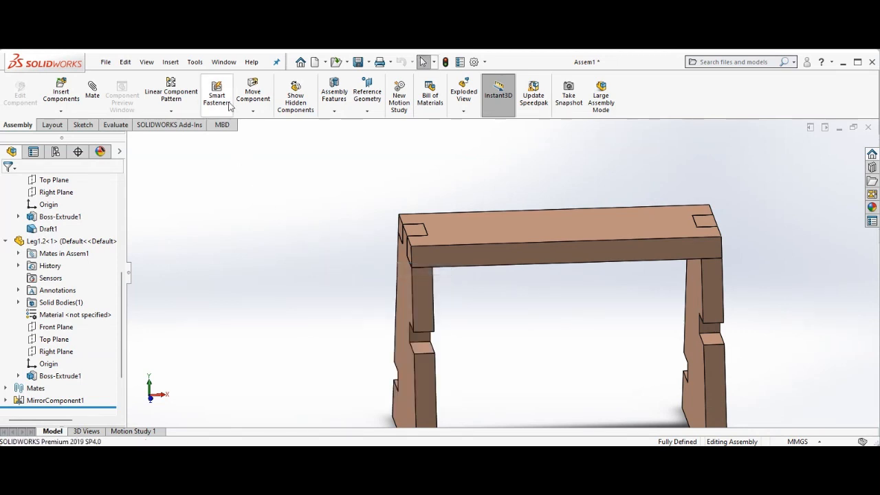
click(61, 93)
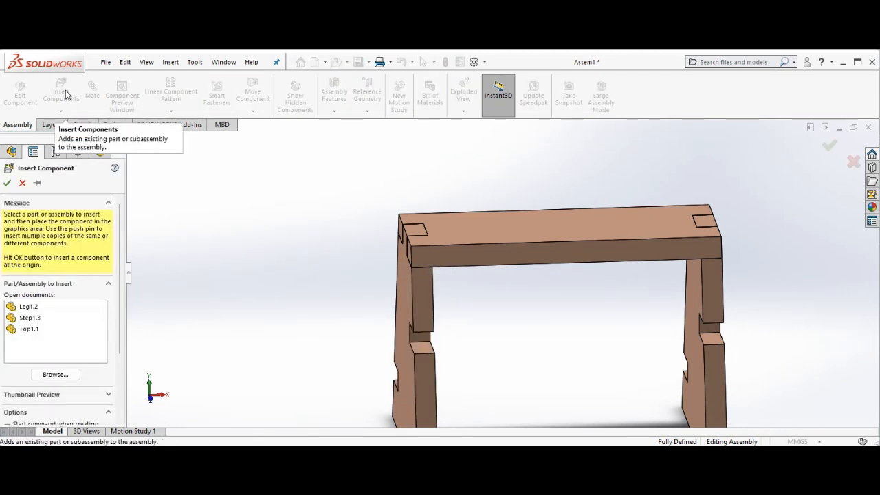
click(29, 318)
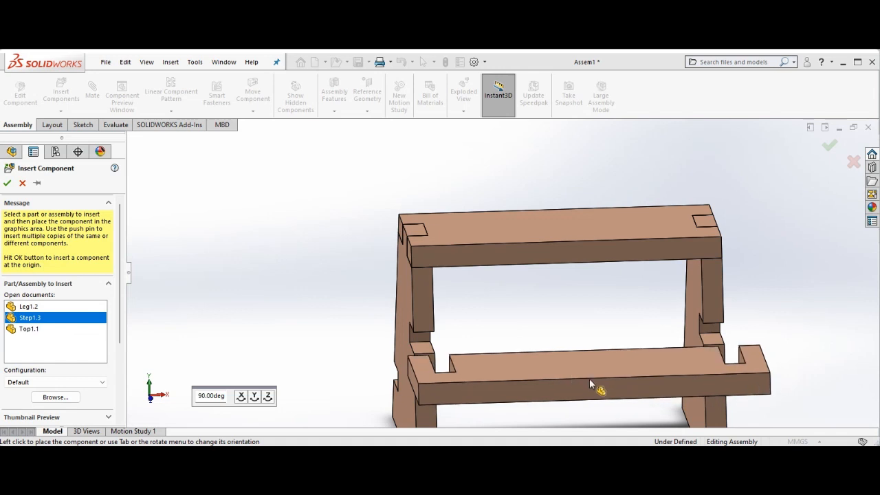
click(590, 385)
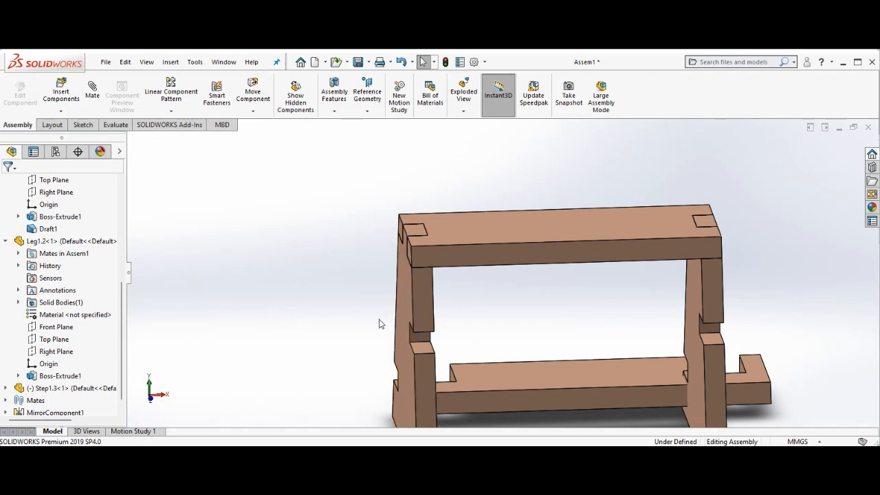
key(ctrl+z)
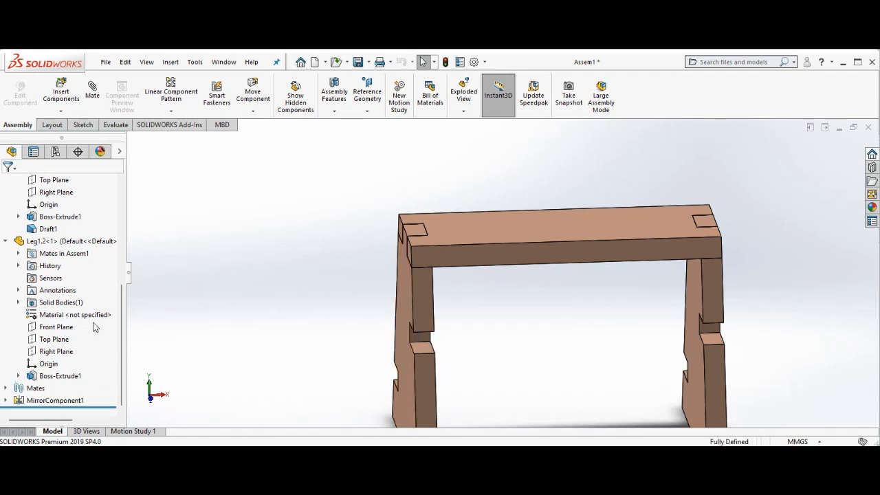
Insert the Step1.3 part into the assembly and place it in front of the legs
click(60, 89)
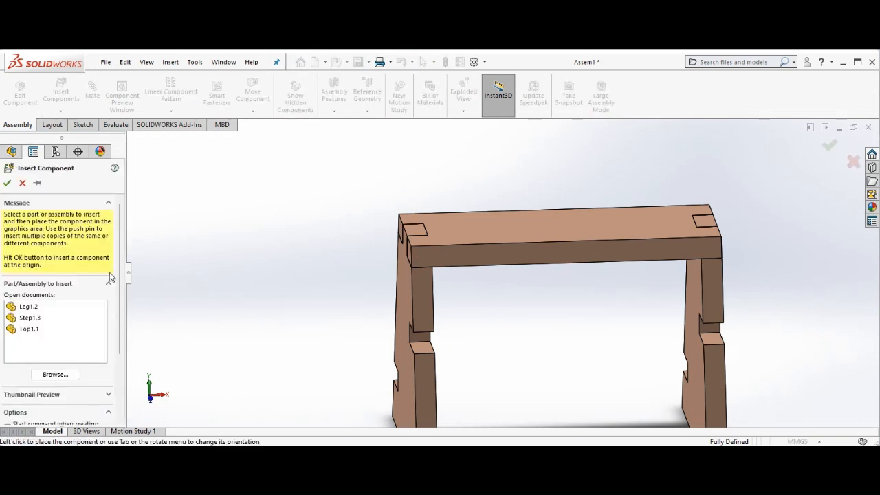
click(31, 317)
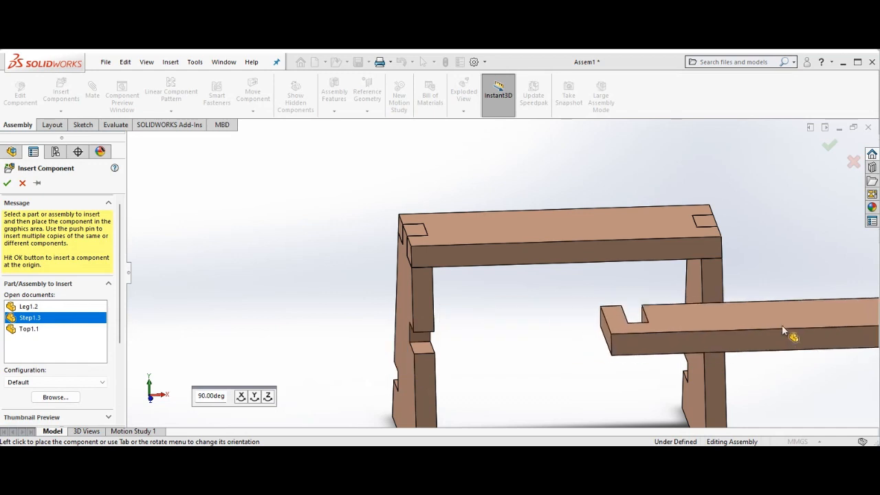
click(669, 356)
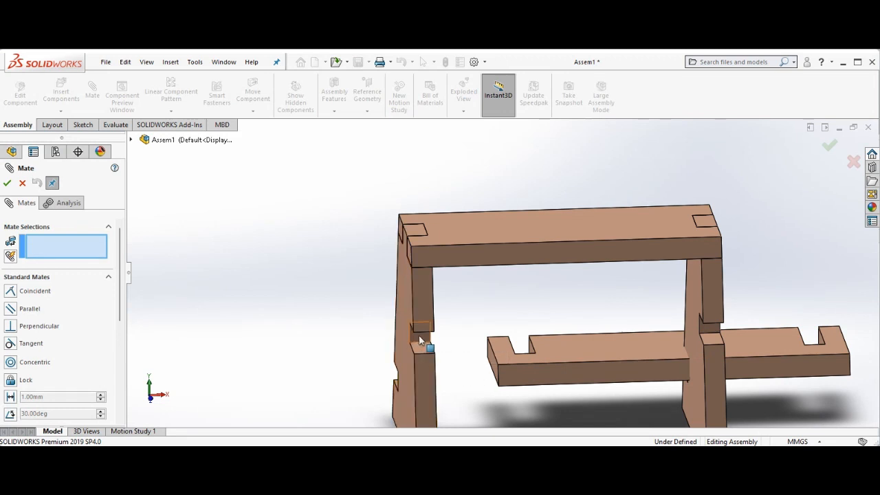
Mate the step's notch face coincident with the matching notch face of the leg
click(420, 340)
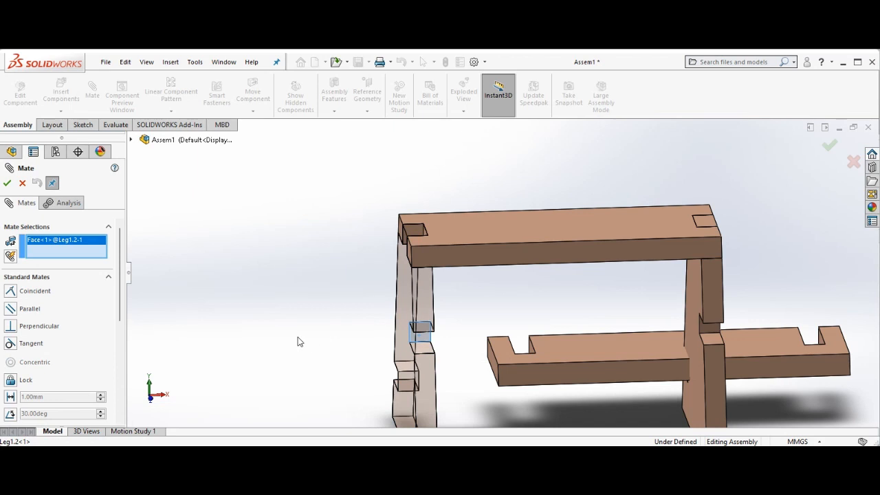
key(Right)
key(Right)
key(Right)
key(Right)
key(Right)
key(Right)
key(Right)
key(Right)
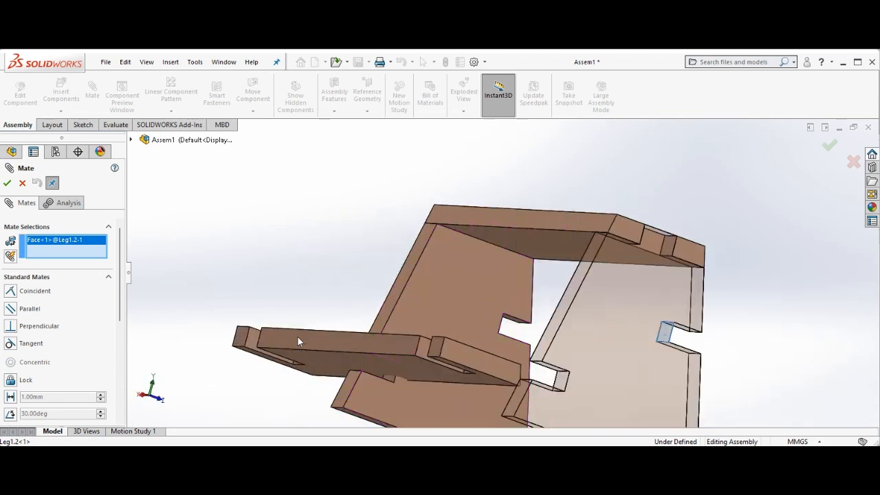
key(Right)
key(Right)
key(Right)
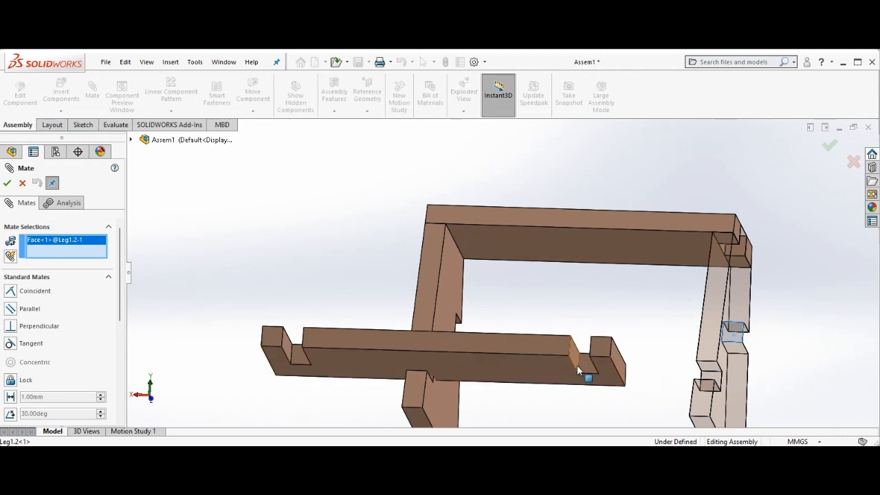
click(585, 372)
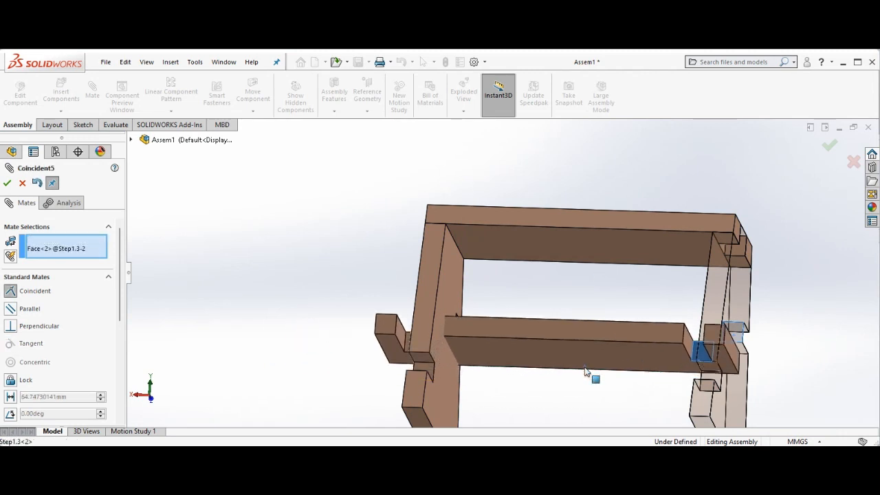
click(710, 385)
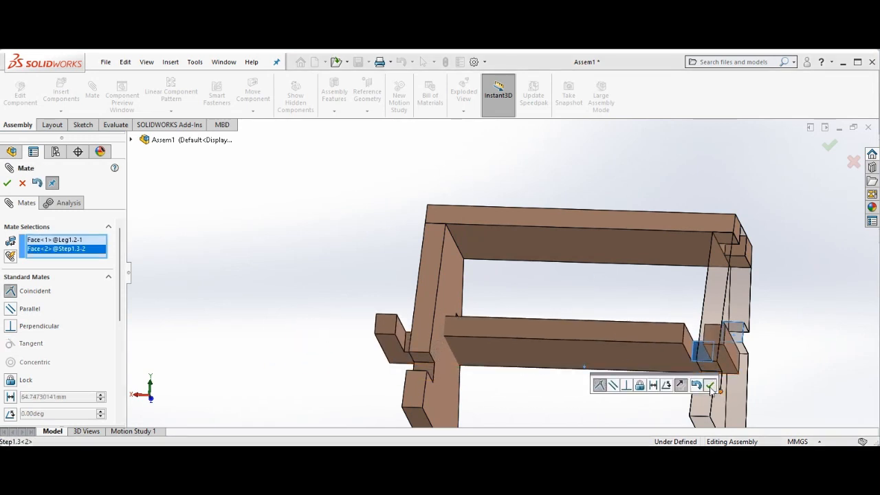
Mate the step's end edge coincident with the outer face of the mirrored leg
key(Left)
key(Left)
key(Left)
key(Left)
key(Left)
key(Left)
key(Left)
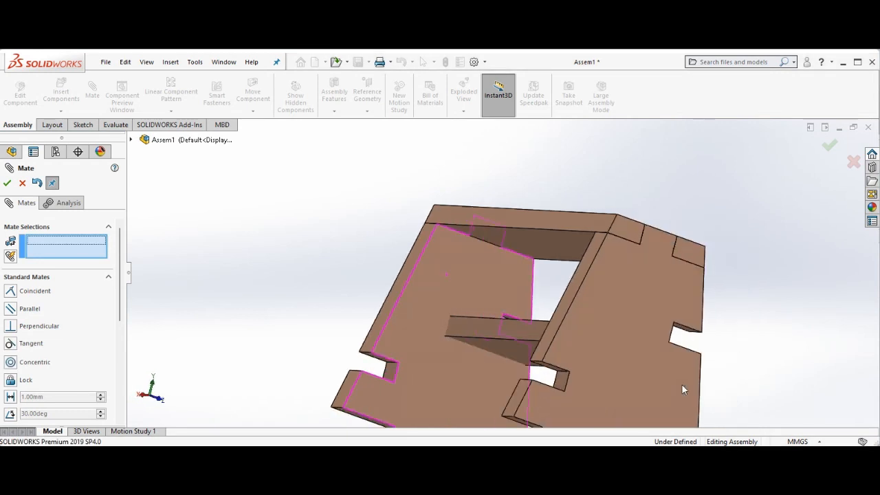
key(Left)
key(Left)
key(Left)
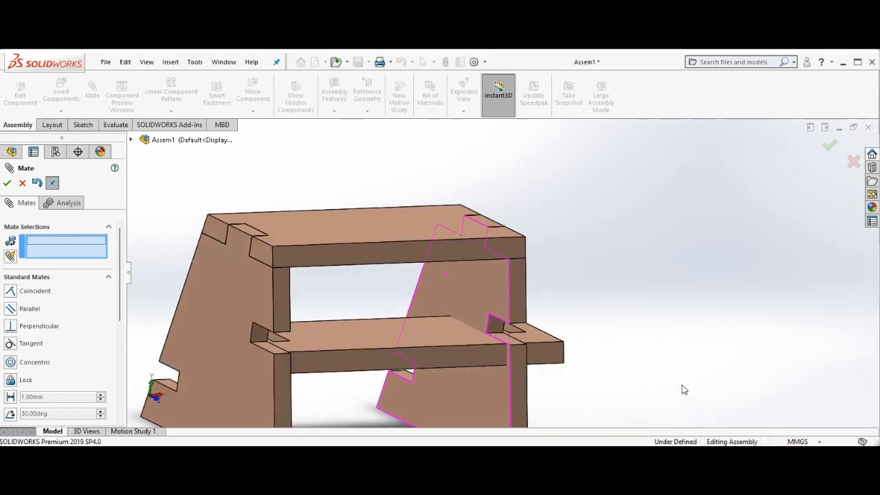
key(Left)
key(Left)
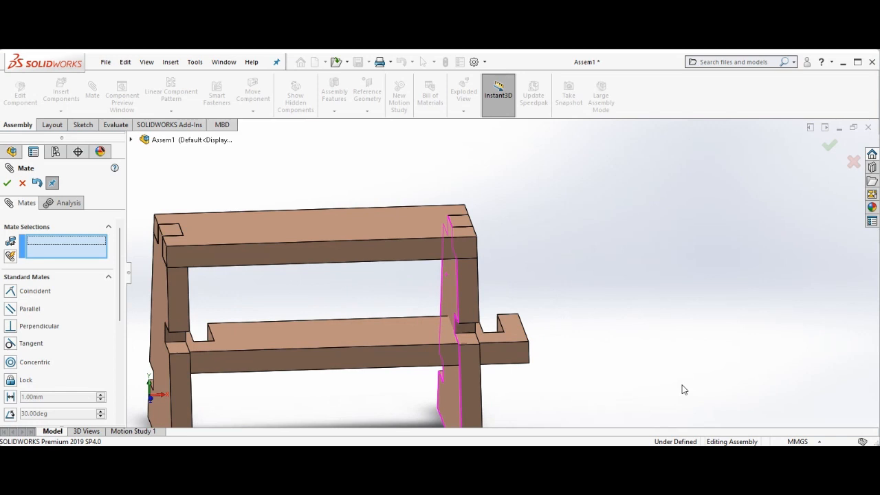
click(496, 321)
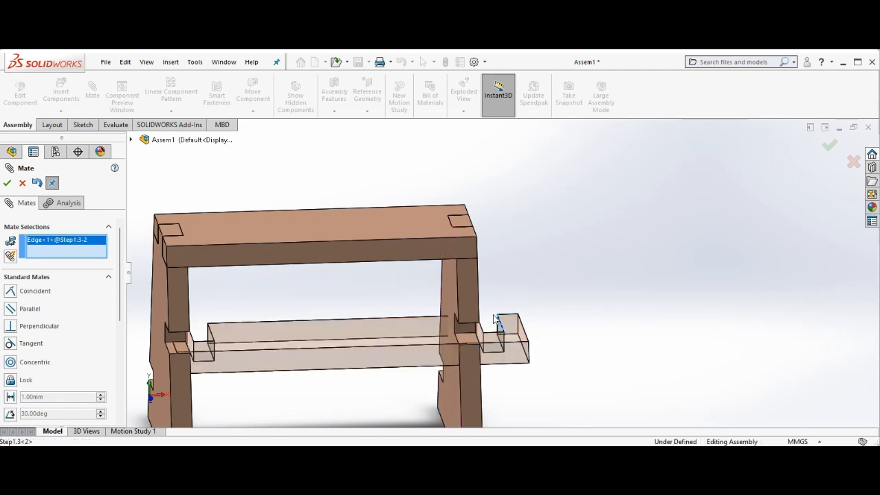
click(463, 292)
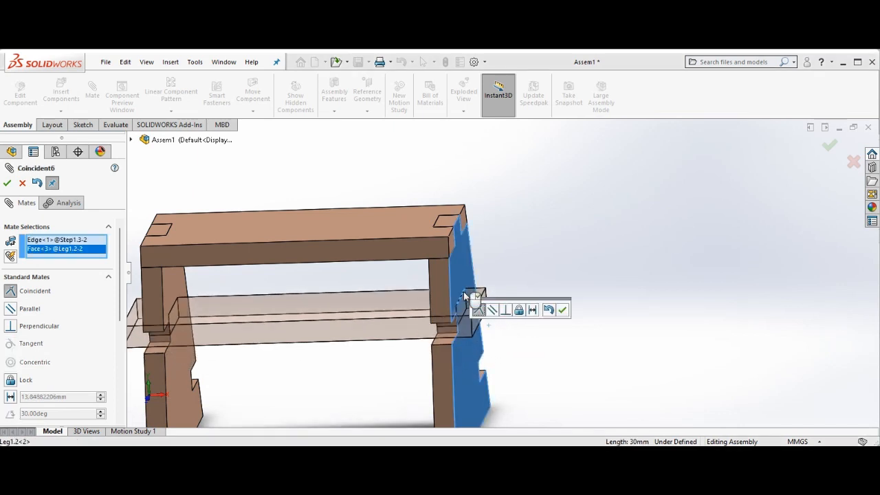
click(563, 310)
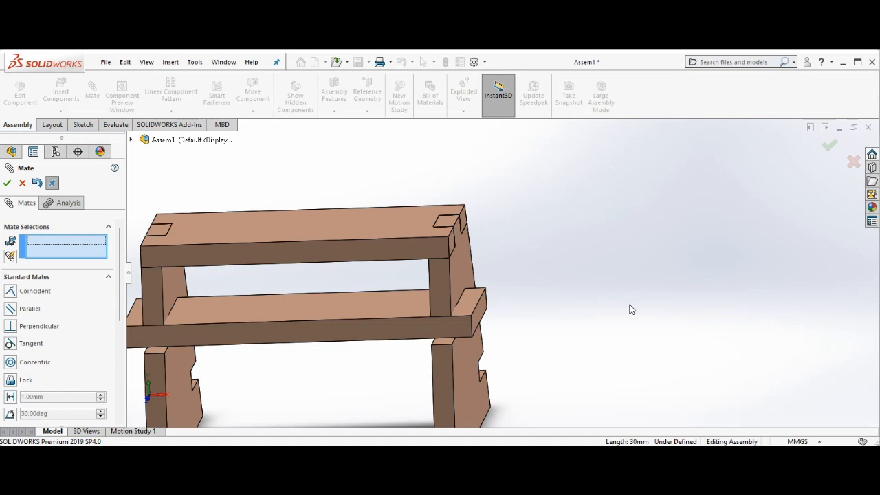
Mate the step's notch face coincident with the matching notch face of the mirrored leg
key(Right)
key(Right)
key(Right)
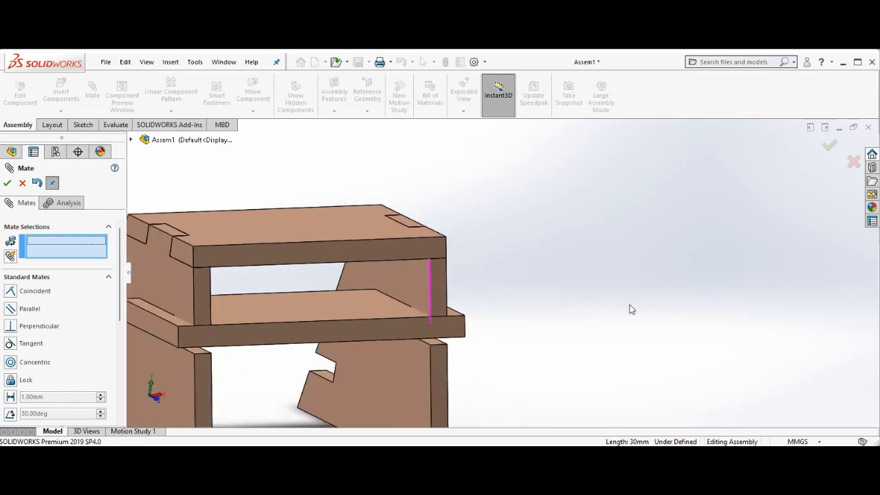
key(Right)
key(Right)
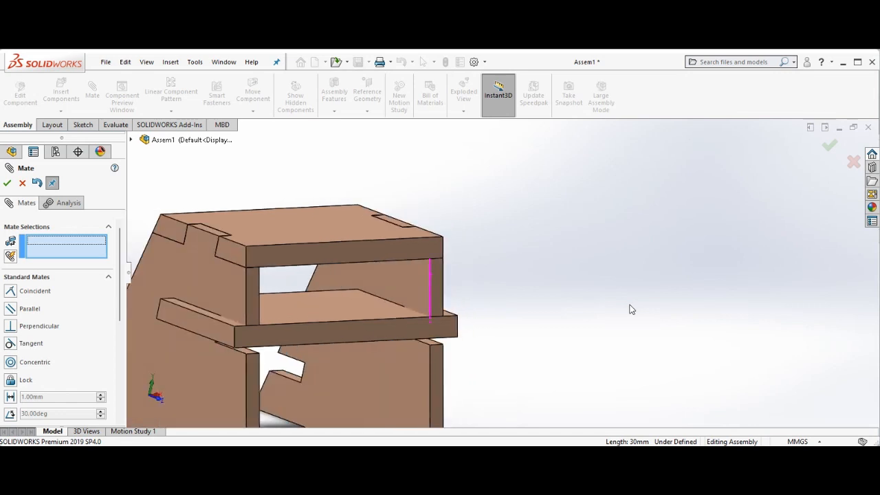
key(Right)
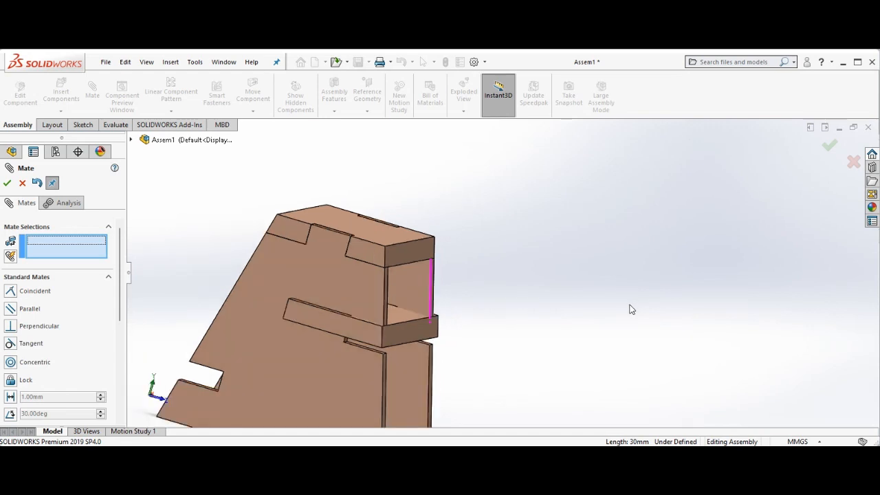
key(Down)
key(Down)
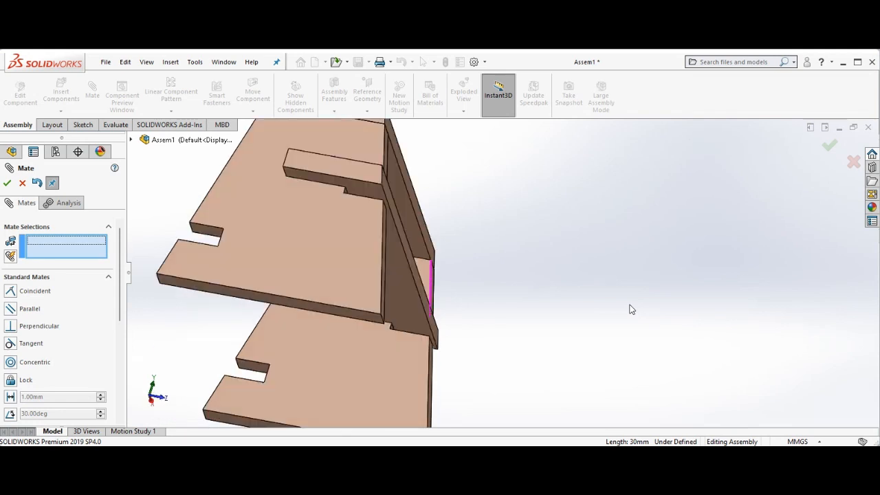
click(362, 193)
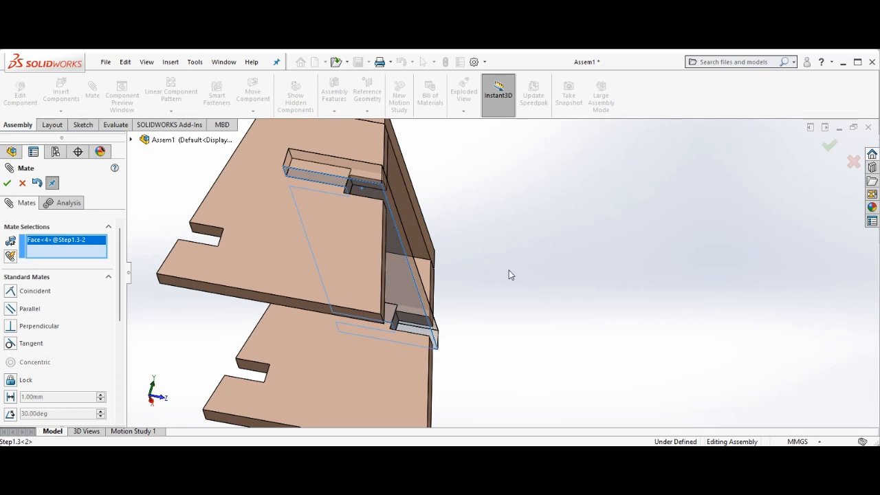
key(Down)
key(Down)
key(Down)
key(Down)
key(Down)
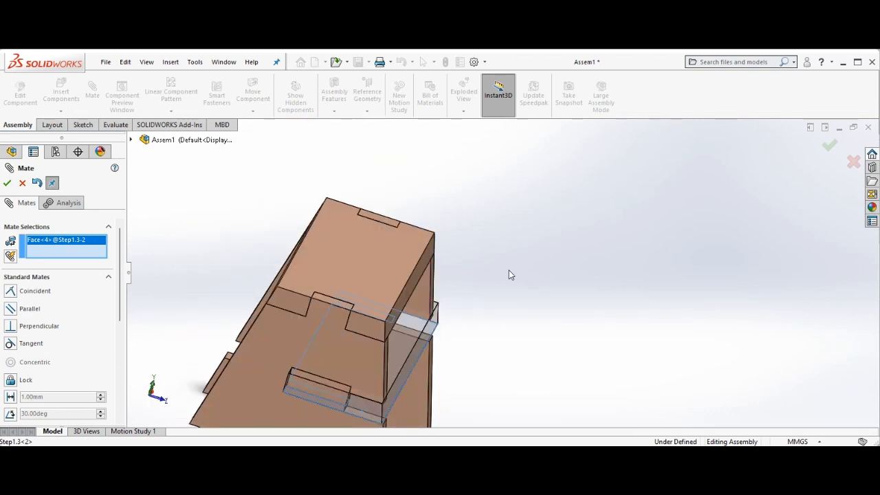
click(419, 333)
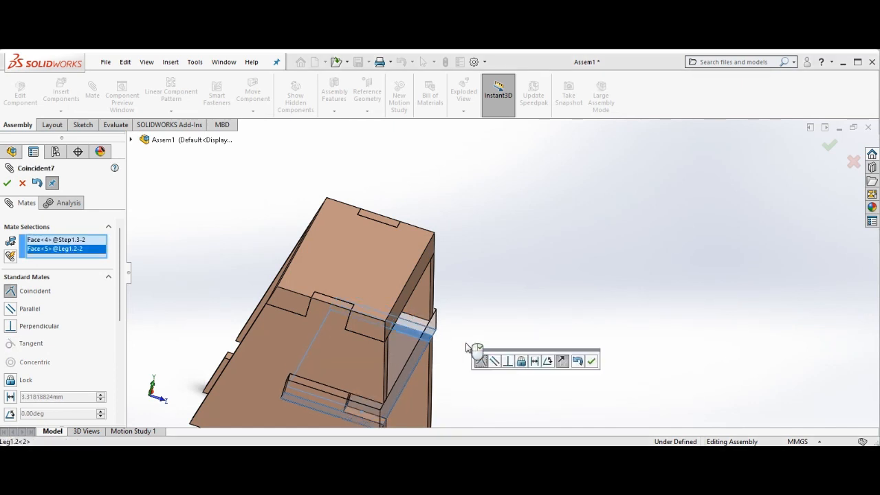
click(591, 362)
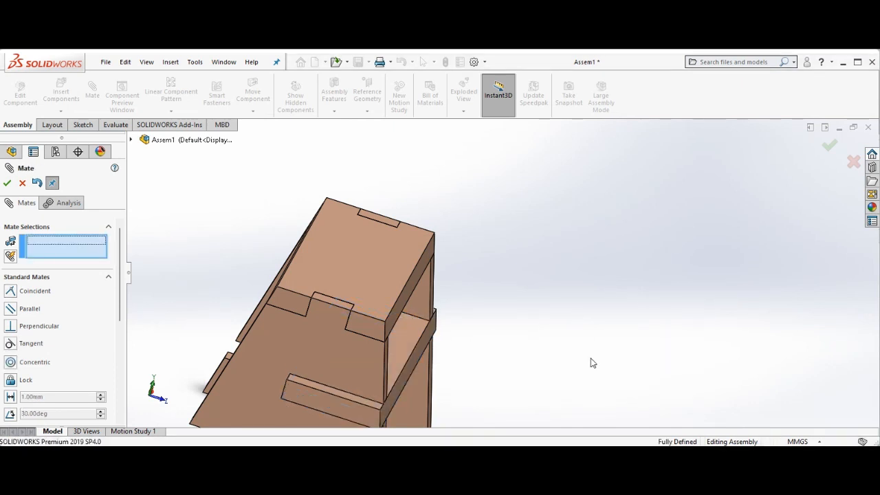
Close the Mate command and inspect the assembly from the right and front views
key(Left)
key(Left)
key(Left)
key(Left)
key(Left)
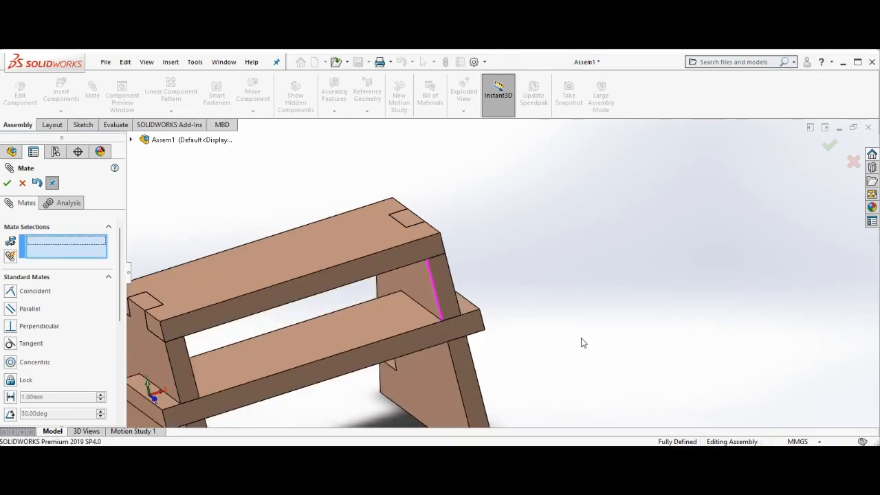
key(Right)
key(Right)
key(Right)
key(Right)
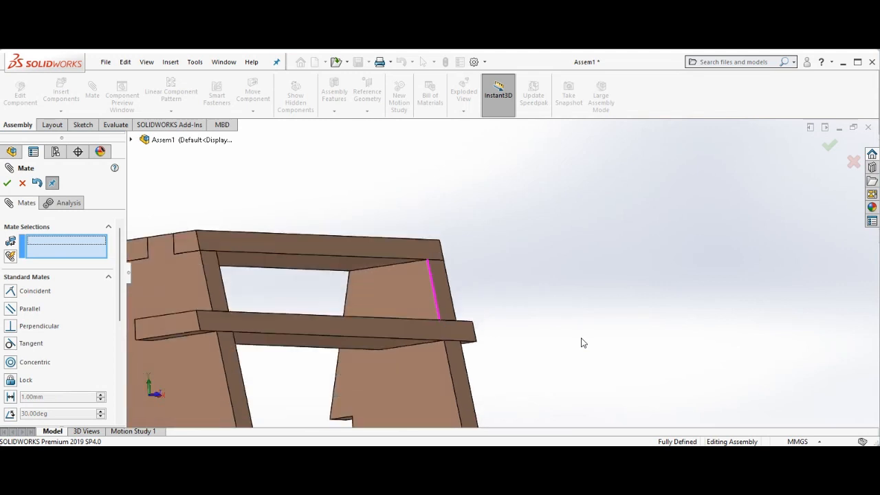
key(Down)
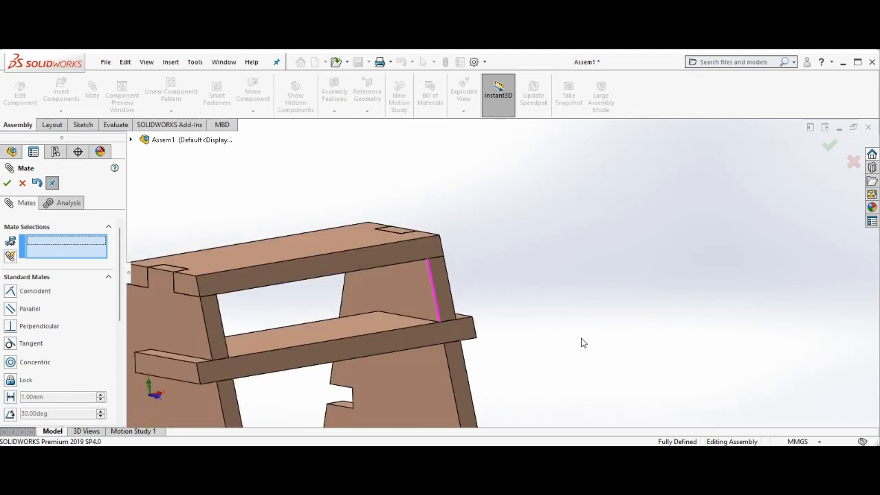
right_click(287, 181)
click(313, 238)
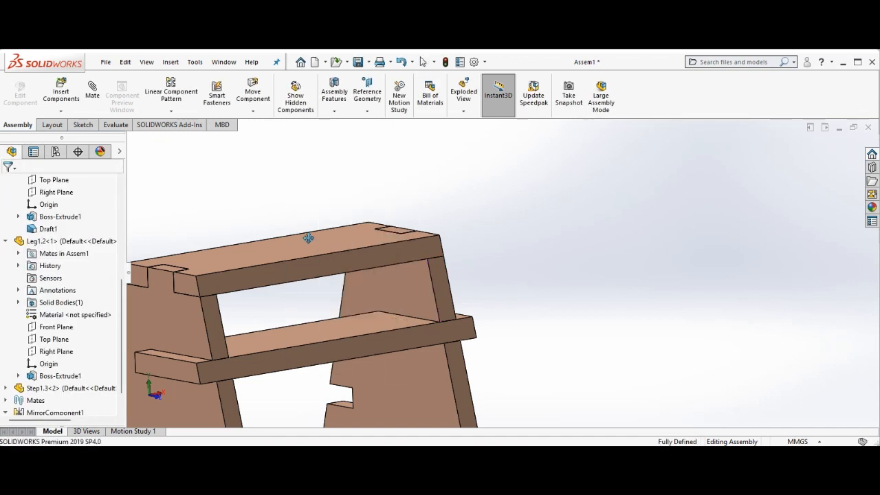
key(ctrl+4)
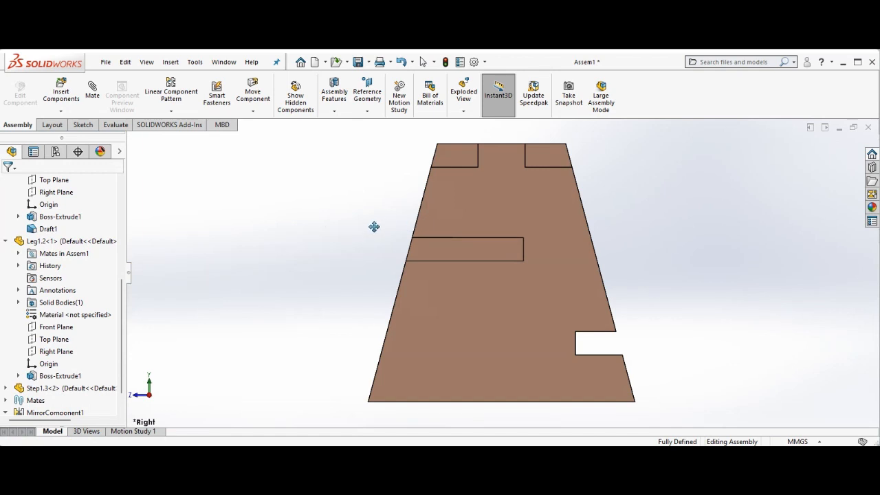
drag(374, 227, 333, 223)
key(ctrl+1)
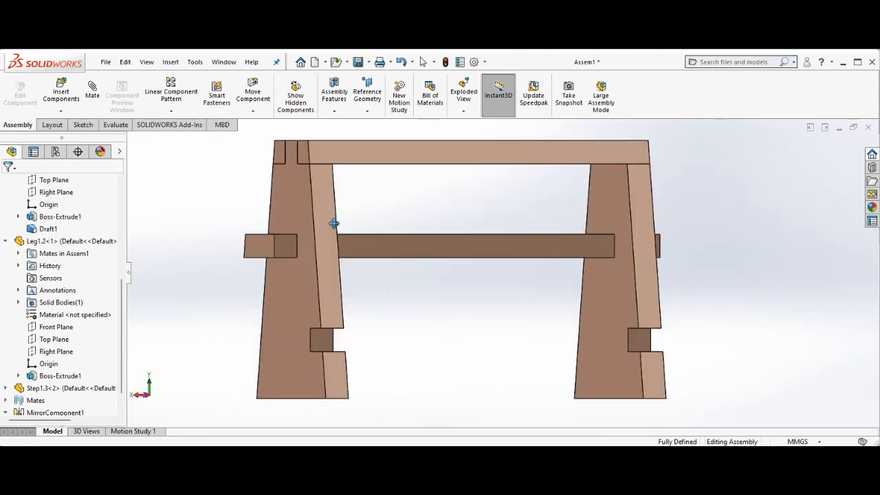
key(Right)
key(Right)
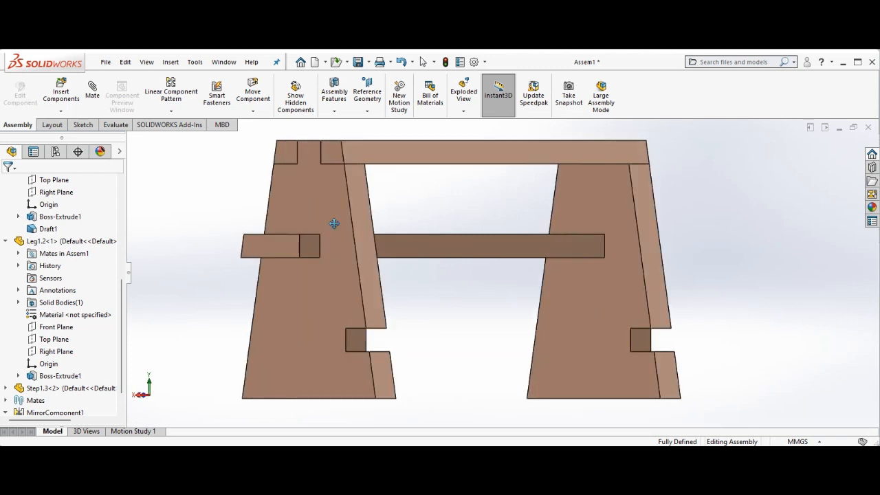
Insert another Step1.3 part and place it low between the legs
click(62, 91)
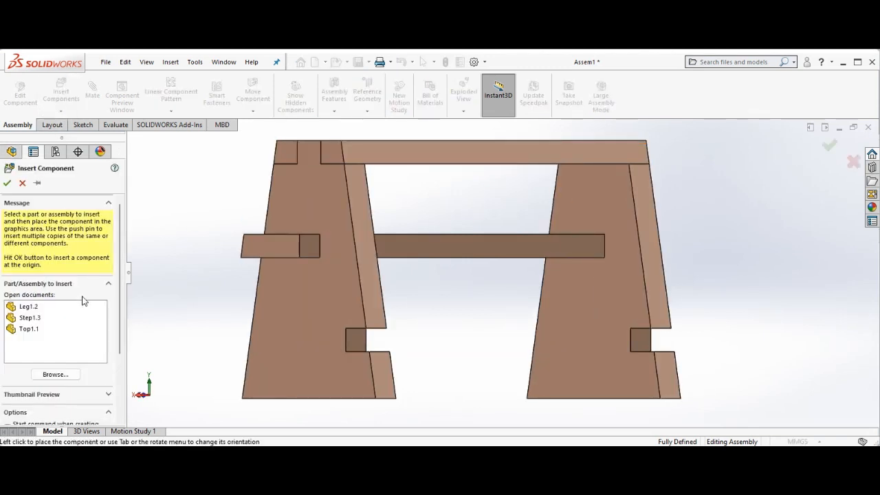
click(33, 318)
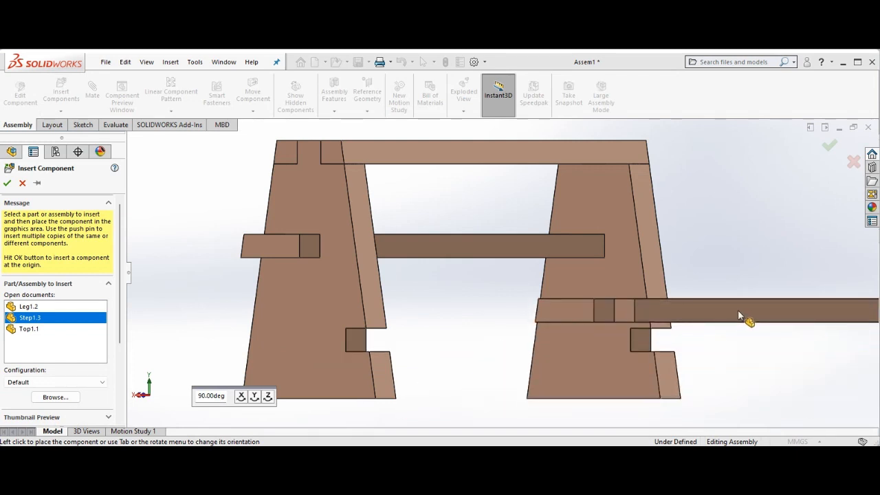
click(551, 386)
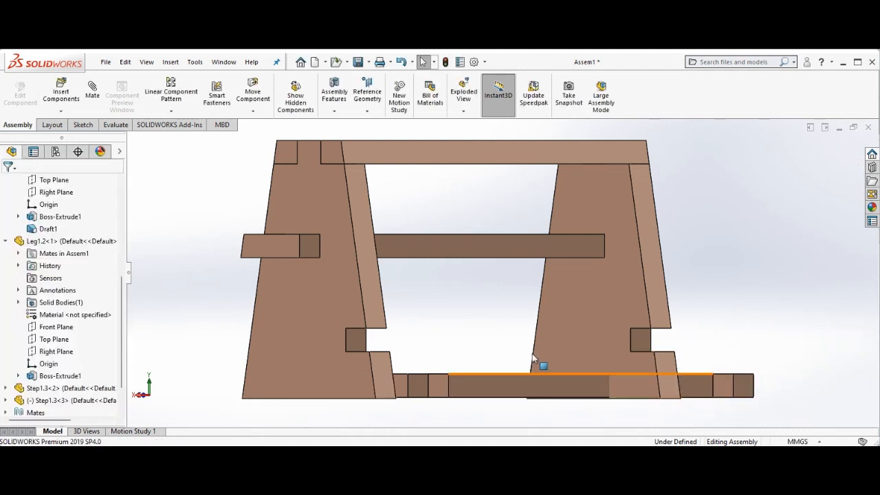
Rotate the new step component so it lies roughly flat under the legs
click(254, 111)
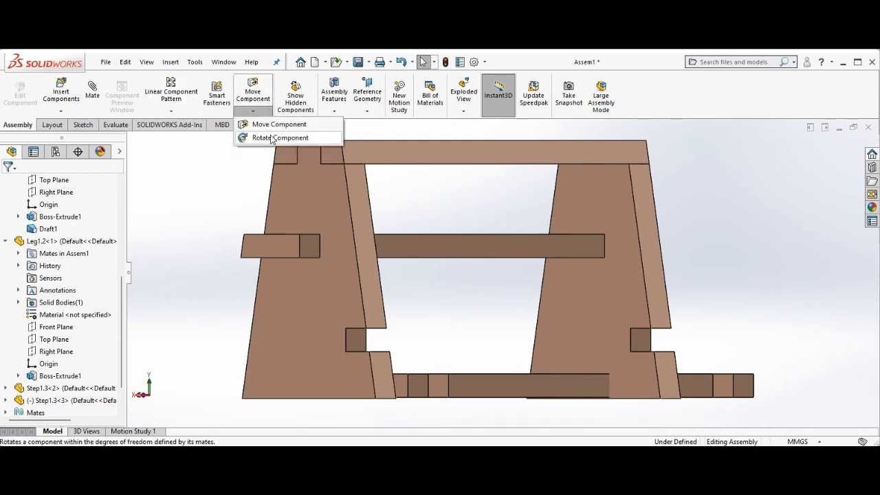
click(270, 138)
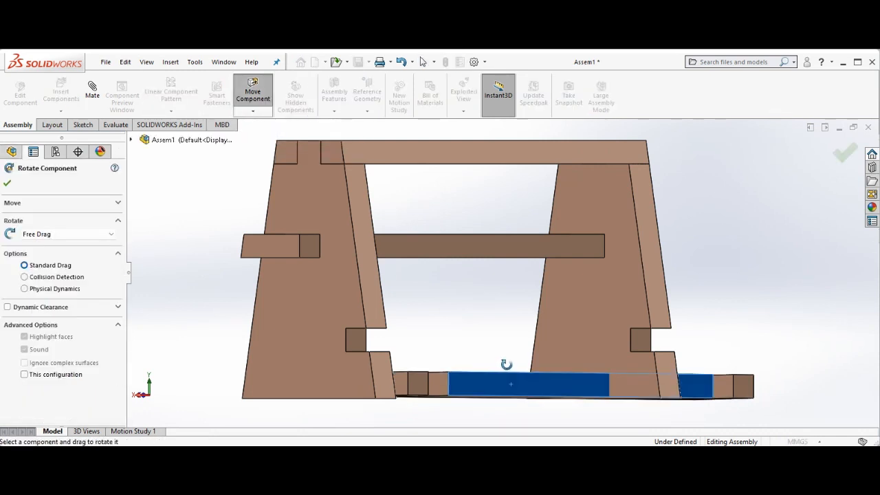
drag(505, 364, 504, 198)
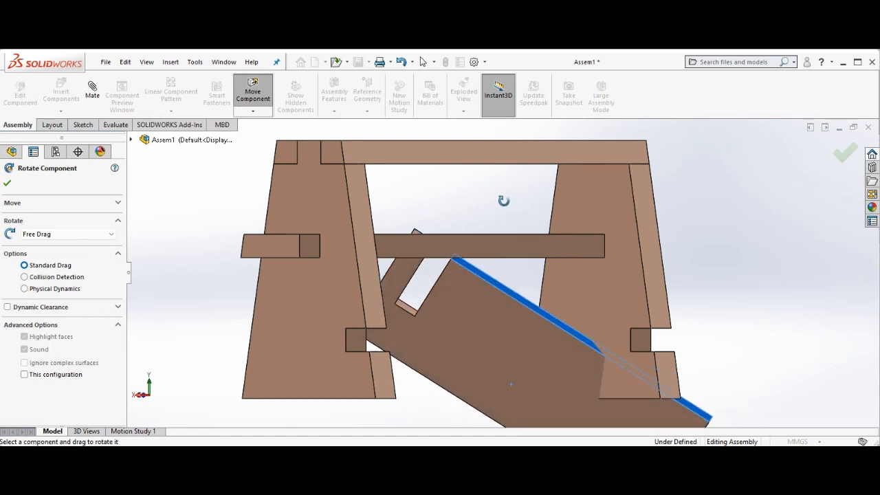
drag(741, 352, 796, 218)
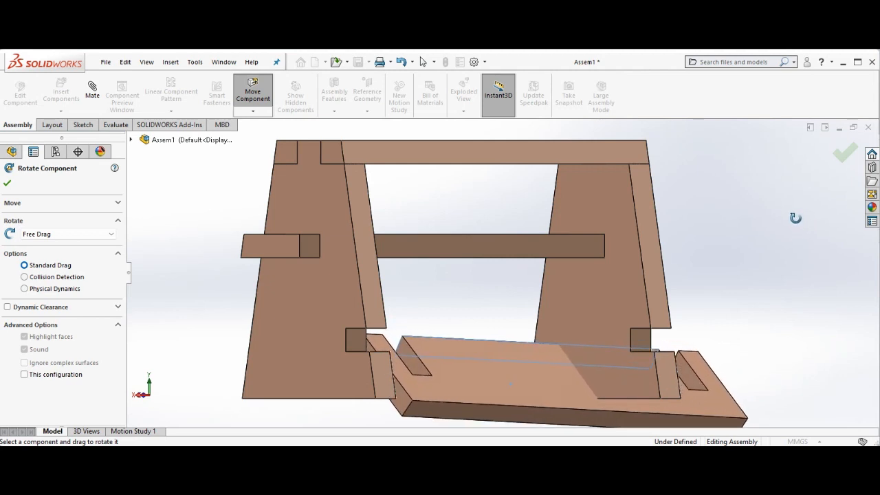
right_click(760, 249)
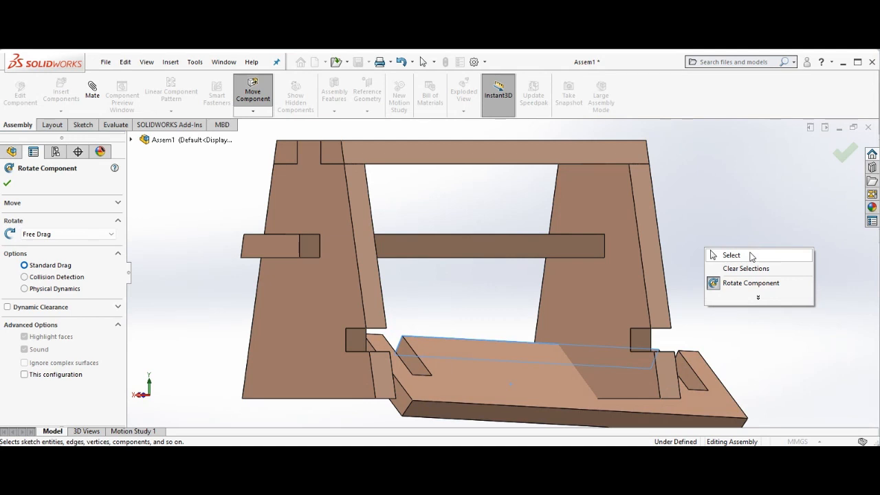
click(751, 257)
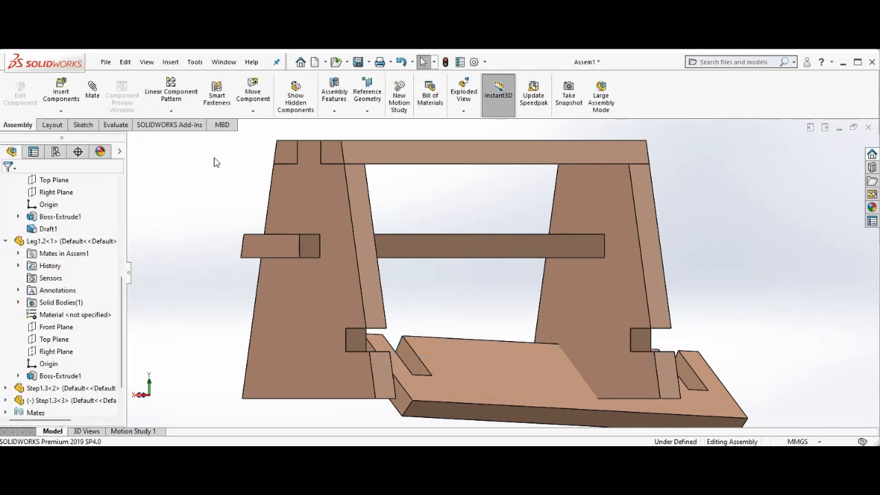
Mate the lower step's notch end face coincident with the matching notch face of one leg
click(92, 89)
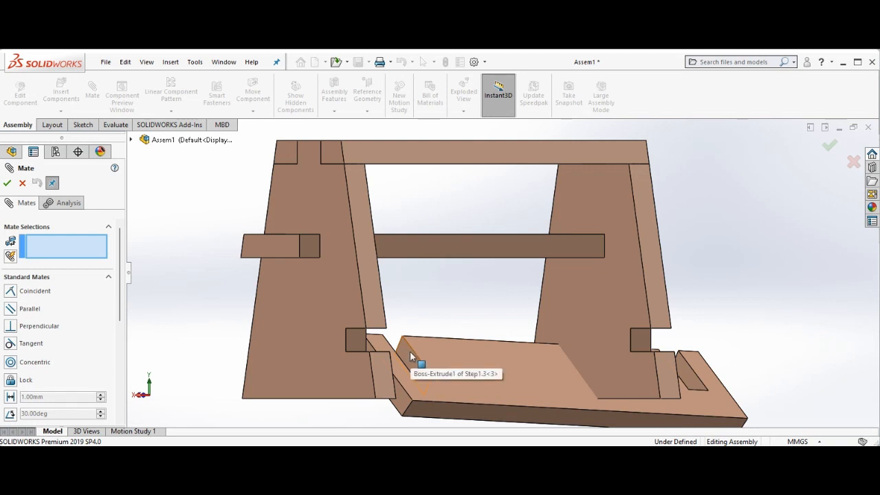
click(411, 356)
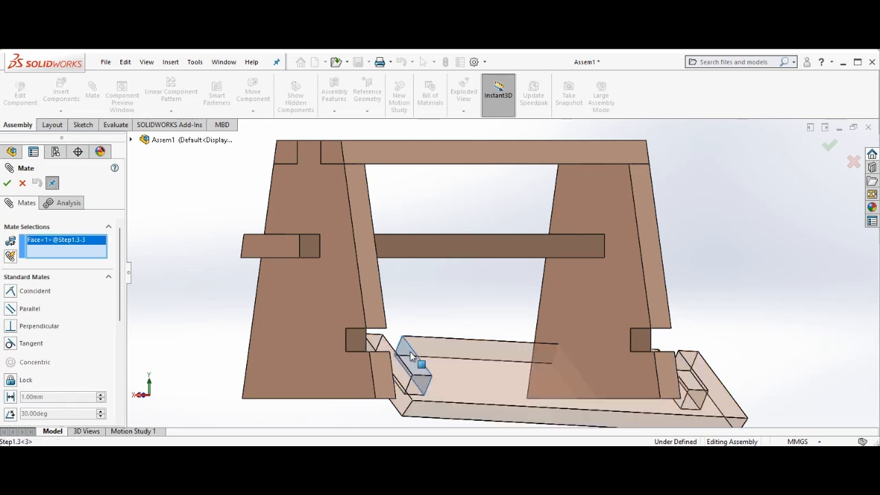
key(Left)
key(Left)
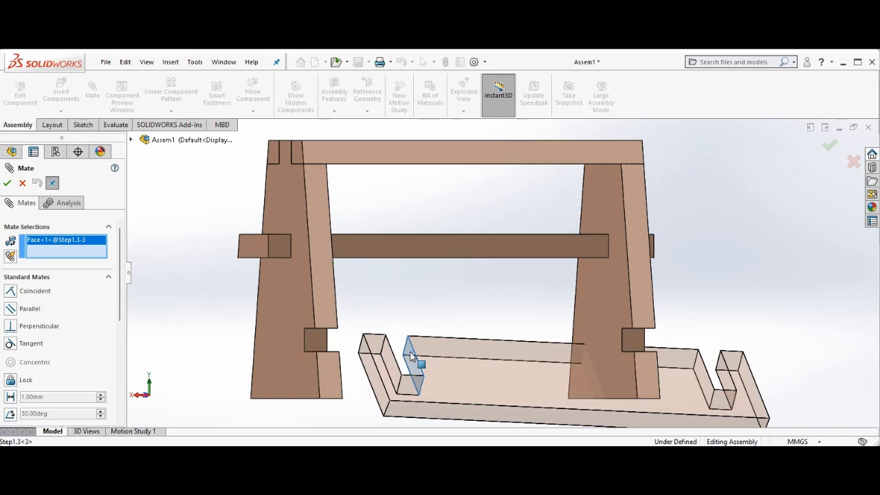
key(Left)
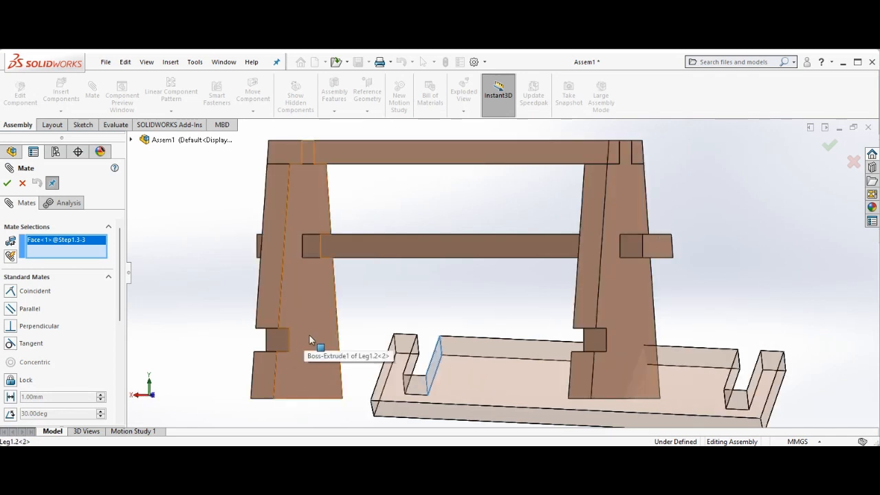
click(307, 339)
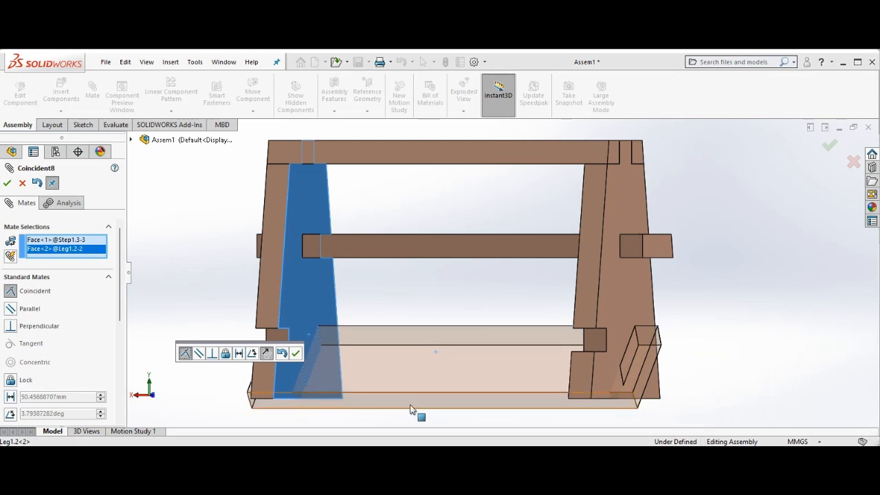
click(296, 354)
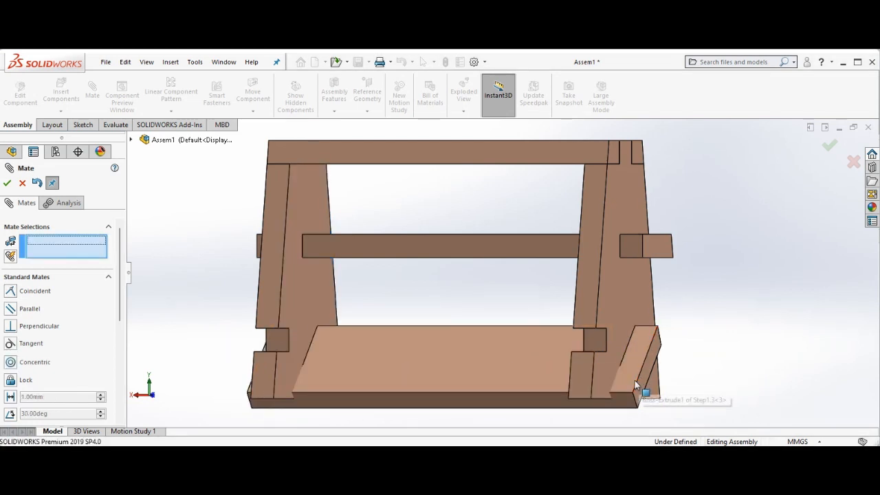
Mate the other leg's notch face coincident with the lower step's opposite end face
click(597, 340)
key(Left)
key(Left)
key(Left)
key(Left)
key(Left)
key(Left)
key(Left)
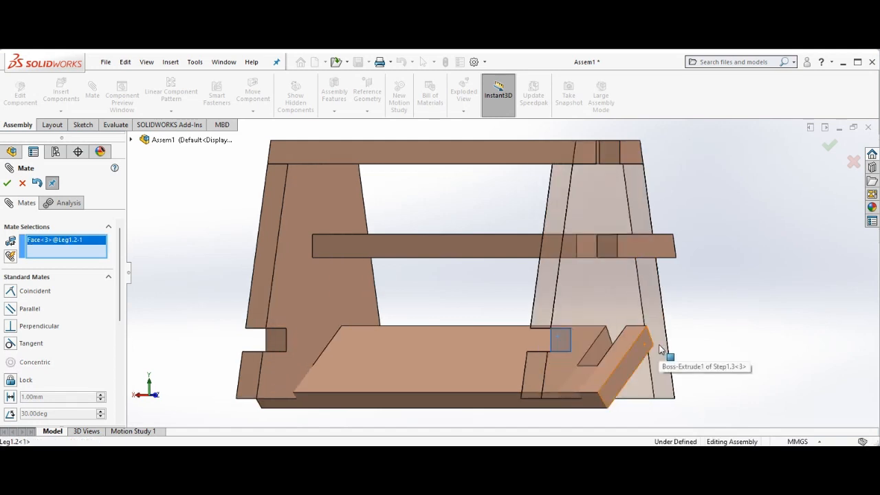
key(Left)
key(Left)
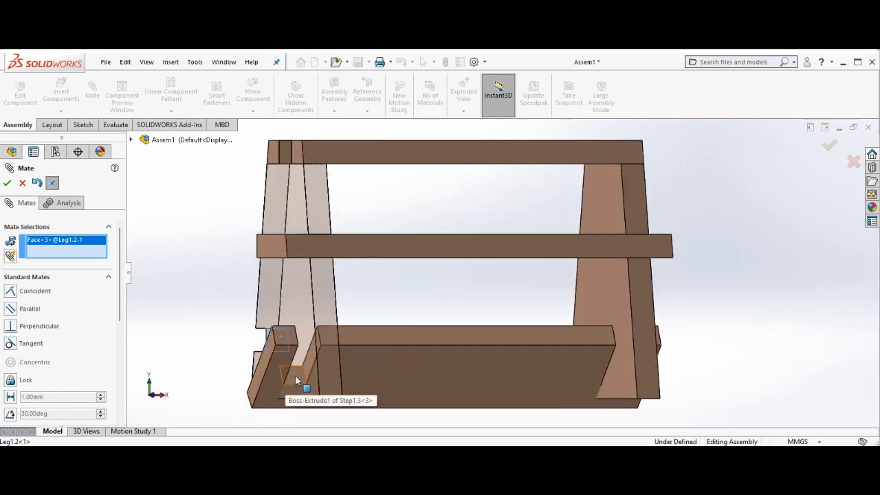
click(293, 378)
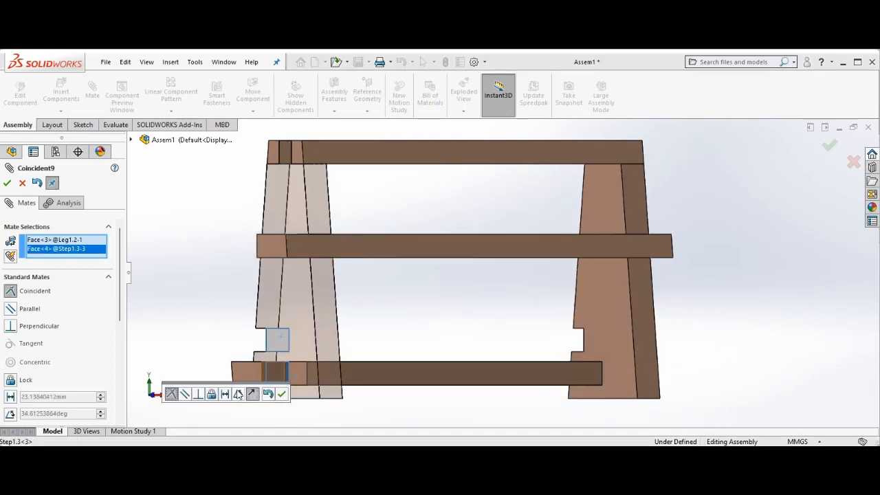
click(282, 394)
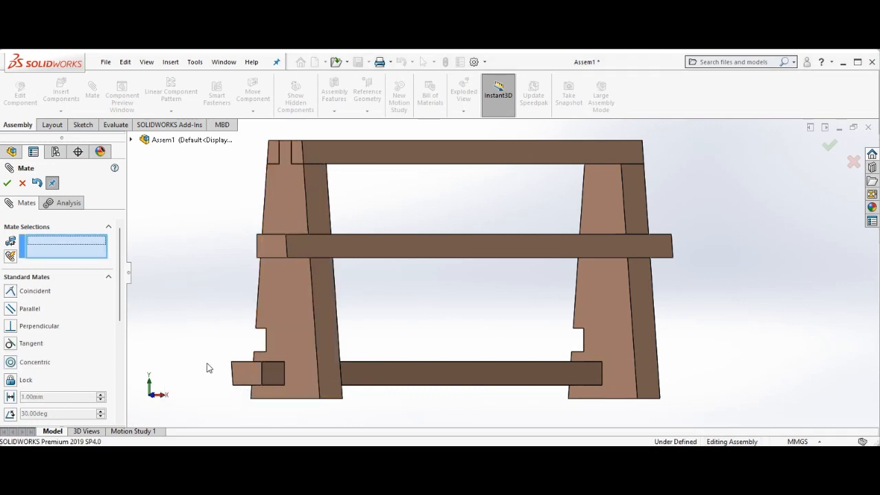
Mate the lower step's top face coincident with the upper face of the leg's notch
key(Right)
key(Right)
key(Right)
key(Right)
key(Right)
key(Right)
key(Right)
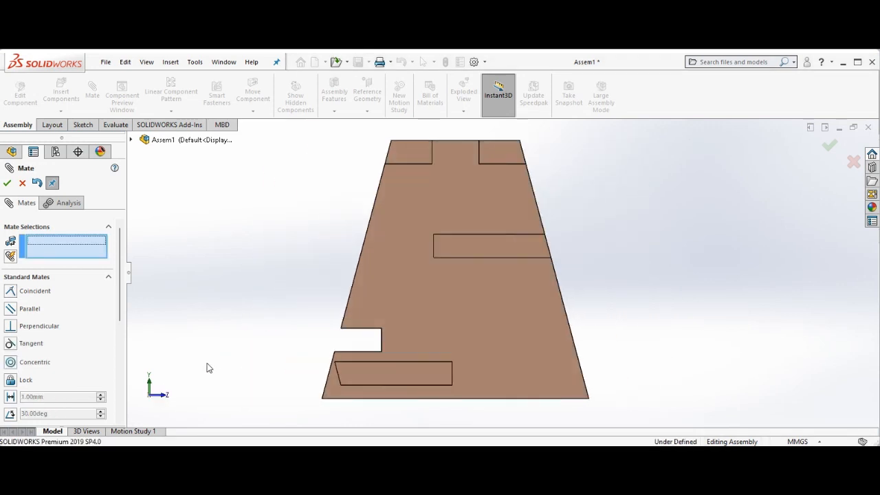
key(Right)
key(Down)
key(Down)
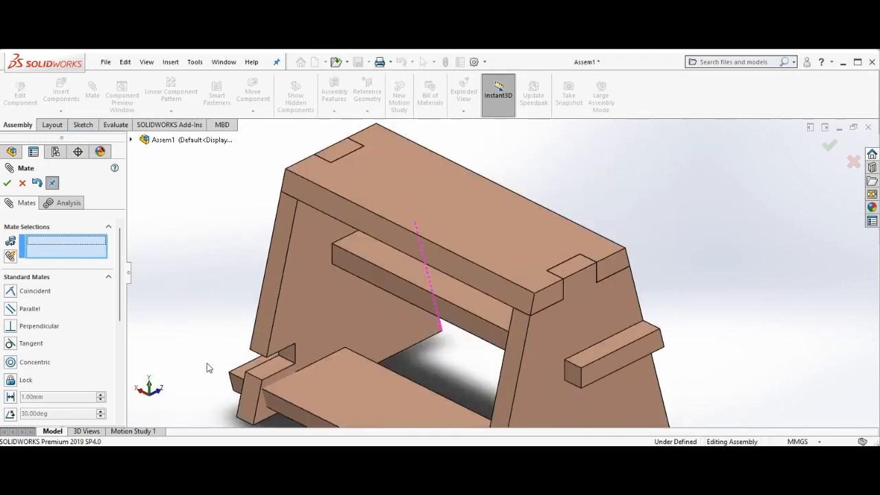
key(Up)
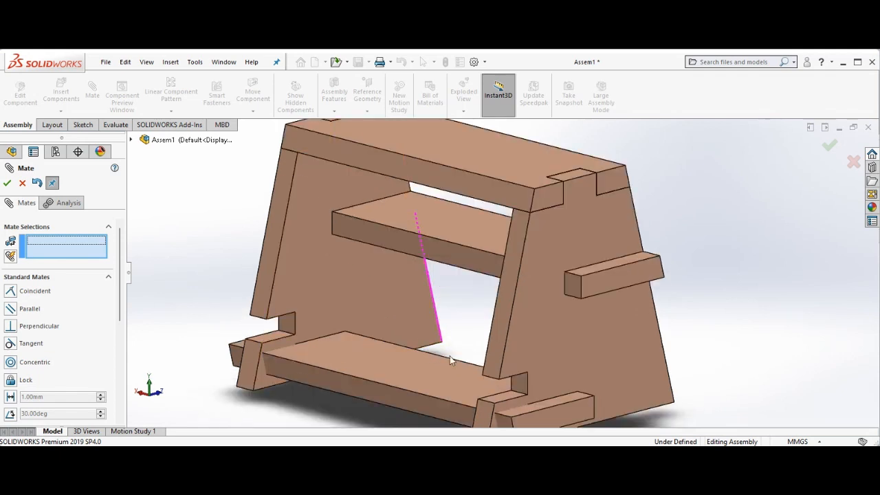
click(540, 411)
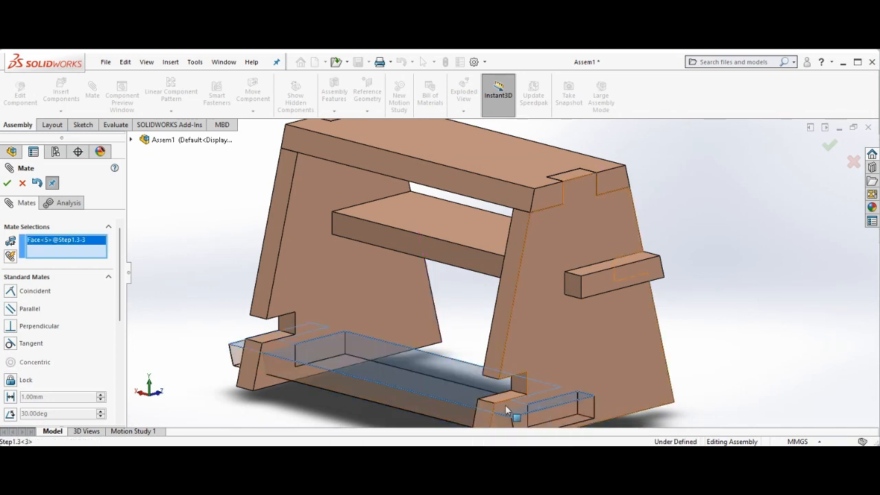
middle_drag(505, 406, 505, 410)
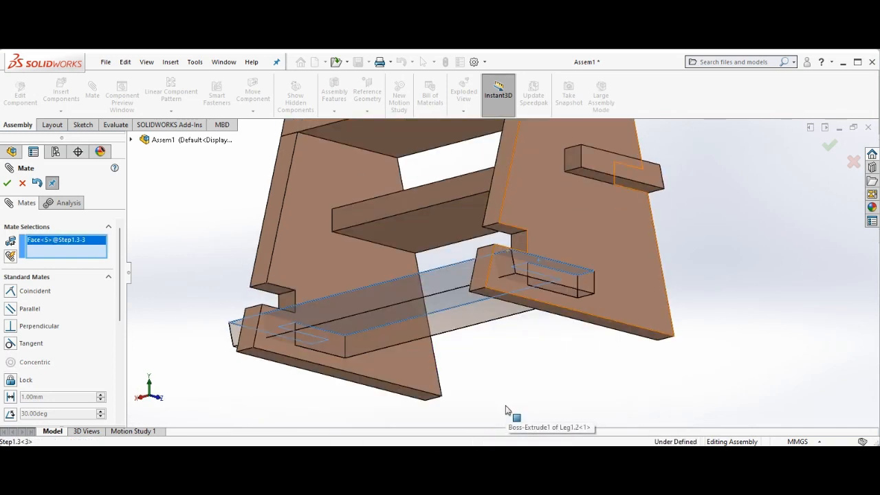
click(505, 234)
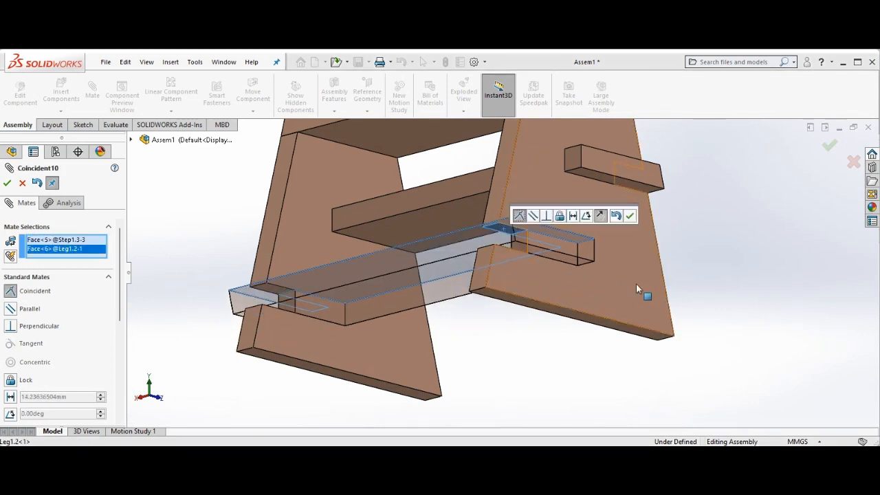
click(631, 217)
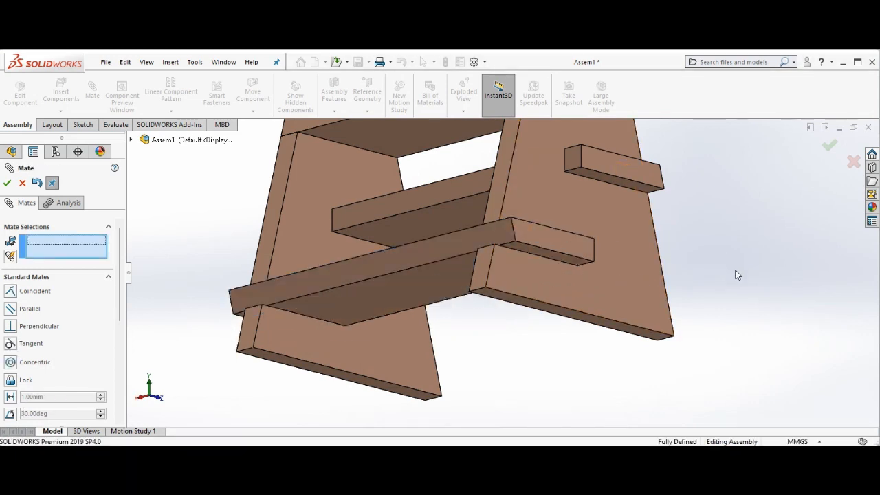
Close the Mate command
key(Down)
key(Down)
key(Down)
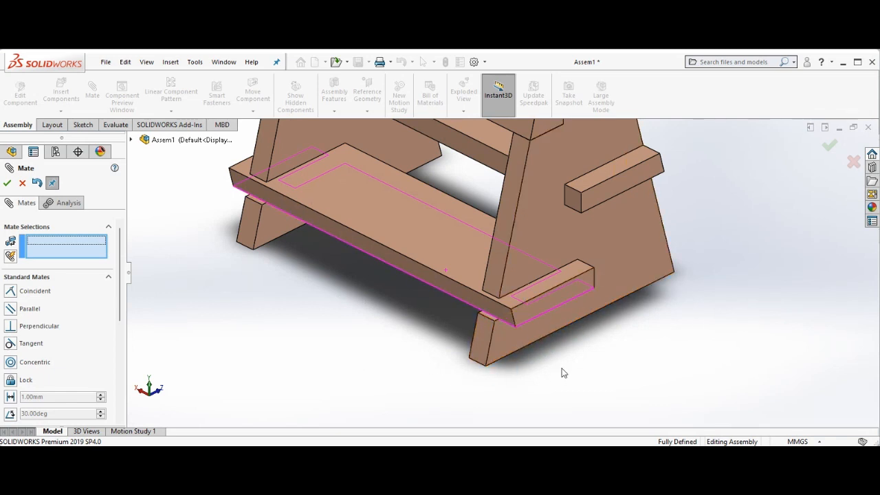
key(Left)
key(Left)
key(Left)
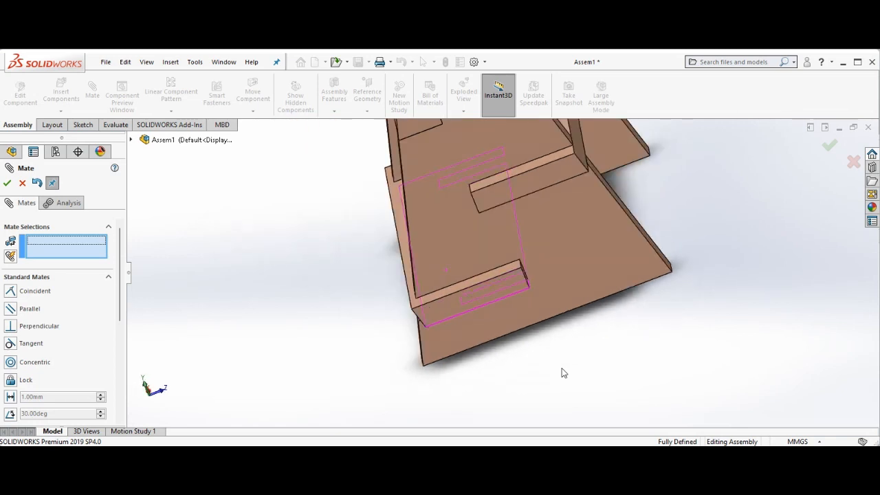
right_click(336, 219)
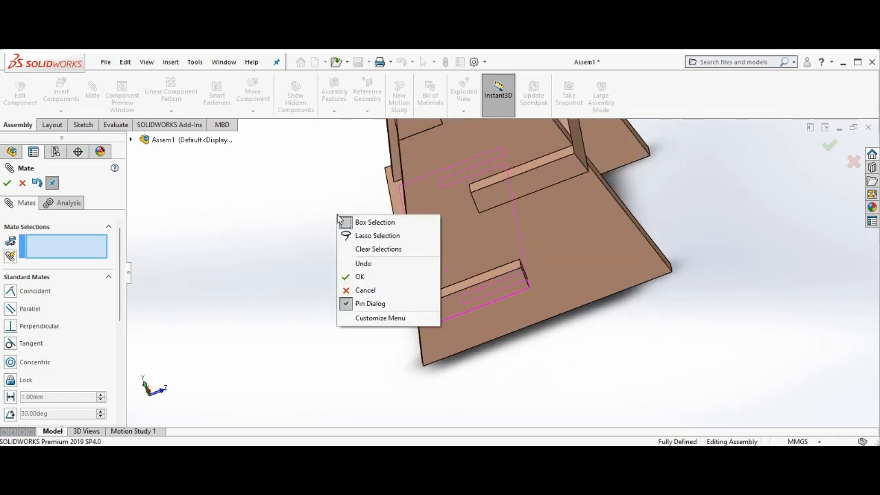
click(364, 278)
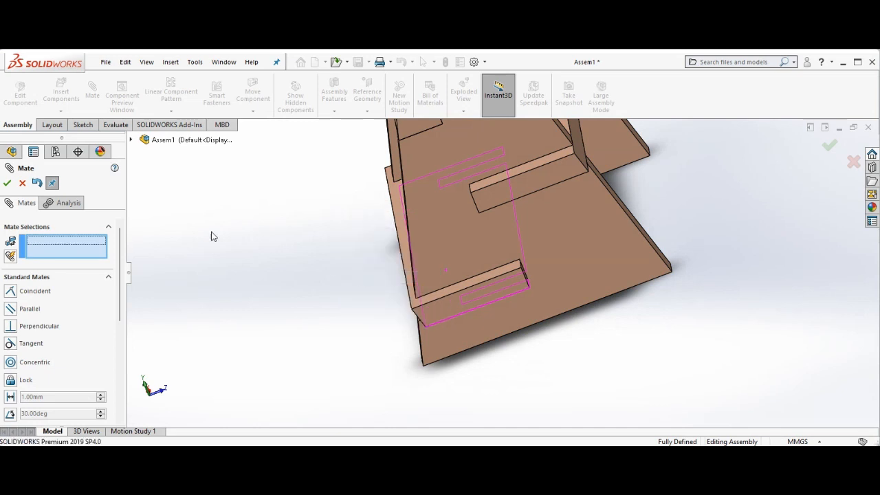
Zoom to fit and orbit around the assembled bench to inspect it from several angles
right_click(335, 242)
click(375, 251)
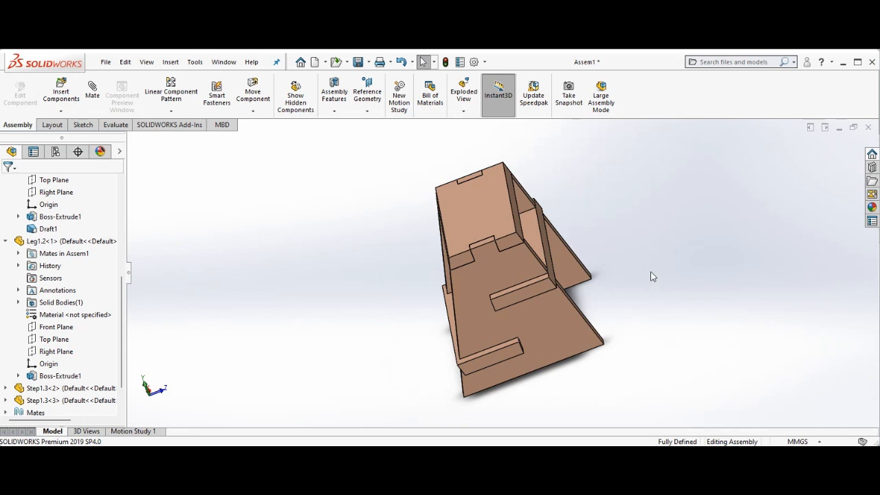
key(Left)
key(Left)
key(Left)
key(Left)
key(Down)
key(Down)
key(Down)
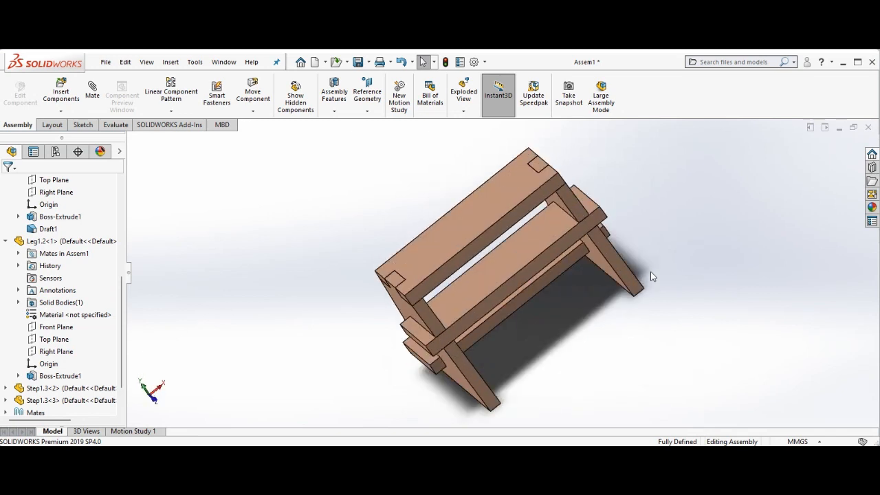
key(Up)
key(Up)
key(Up)
key(Up)
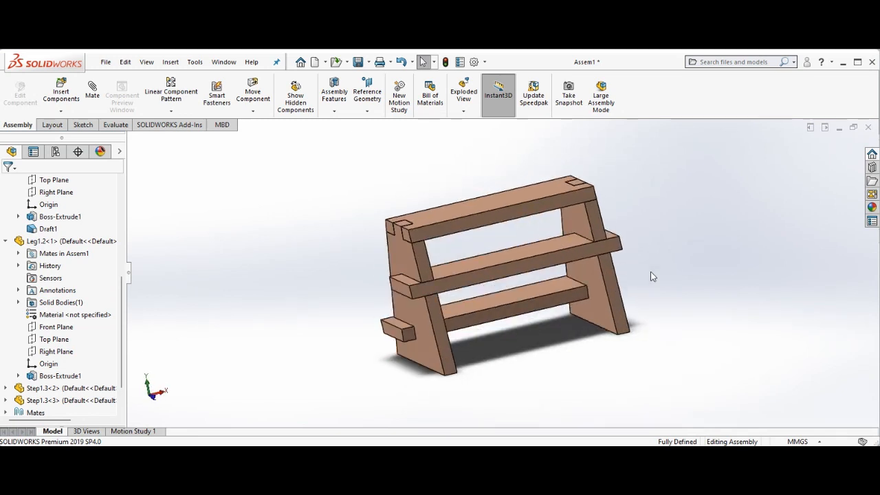
key(Right)
key(Right)
key(Right)
key(Right)
key(Right)
key(Right)
key(Right)
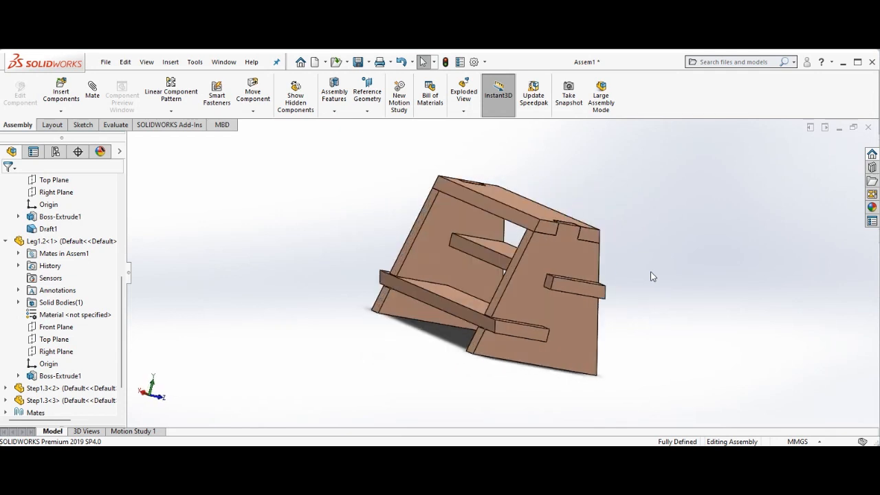
key(Down)
key(Left)
key(Left)
key(Left)
key(Left)
key(Left)
key(Right)
key(Right)
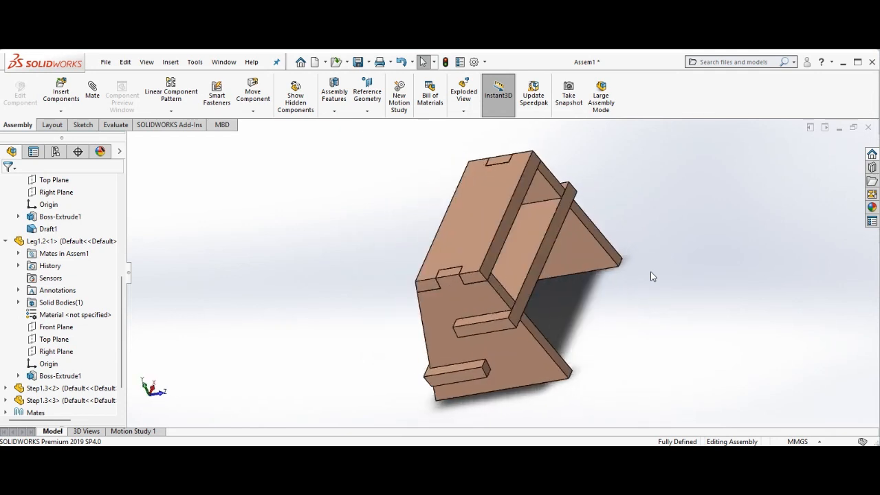
key(Up)
key(Left)
key(Left)
key(Left)
key(Left)
key(Left)
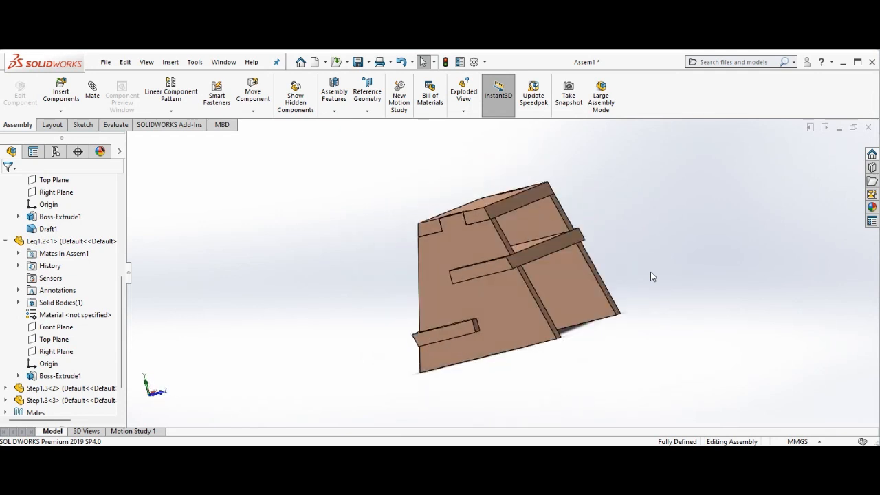
key(Down)
key(Down)
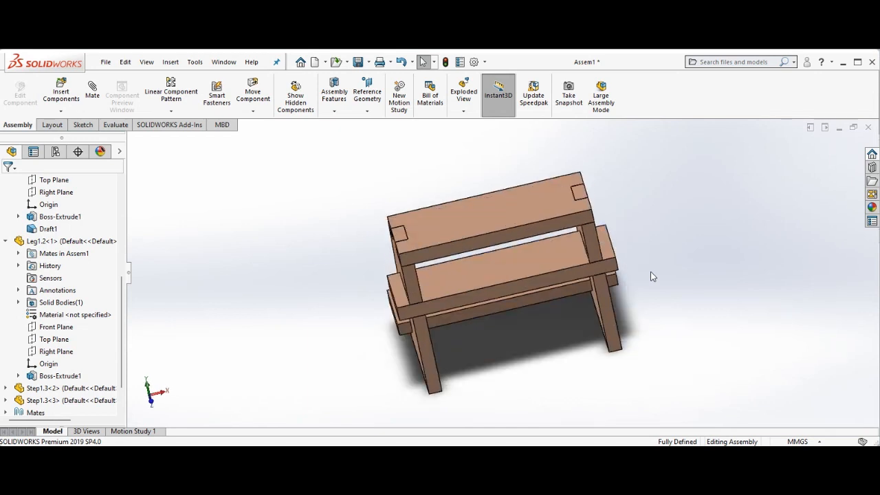
key(Up)
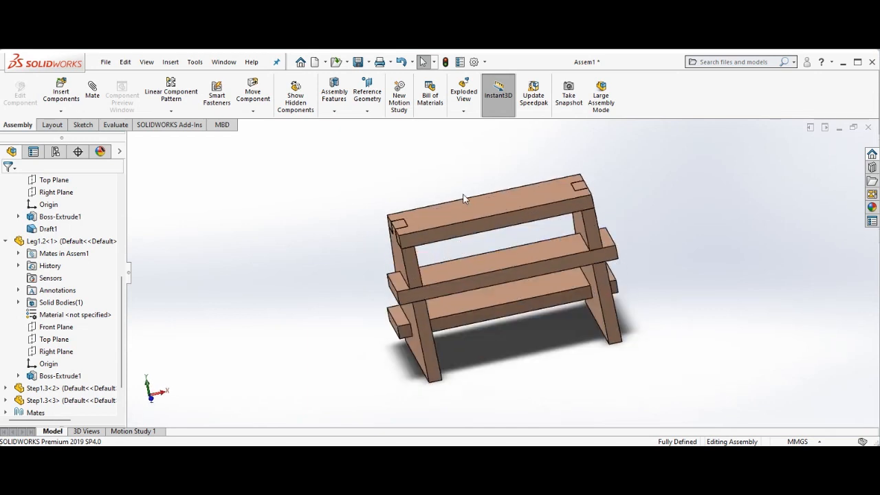
Apply a cyan colour to the top board's body appearance and confirm
click(465, 213)
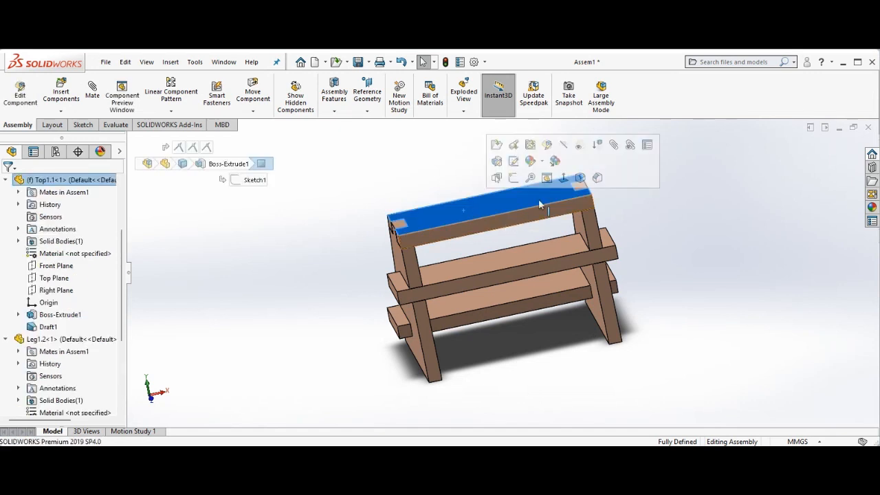
click(543, 164)
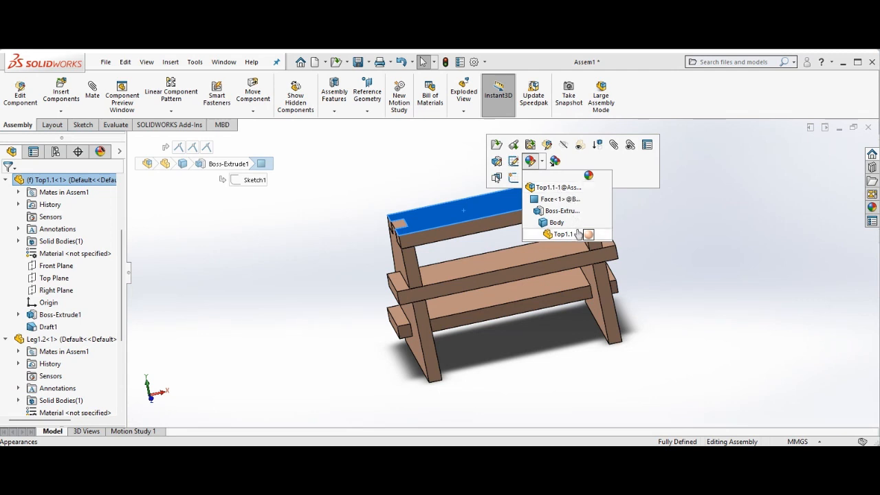
click(558, 223)
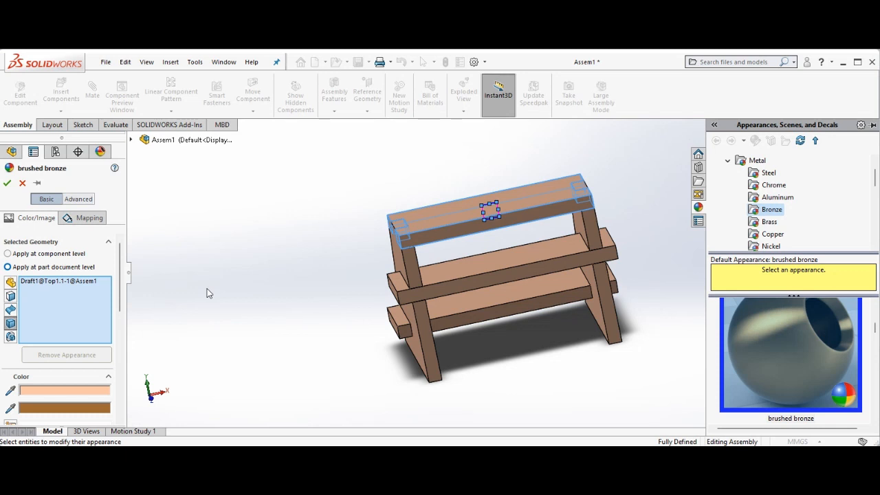
click(120, 420)
click(121, 423)
click(121, 423)
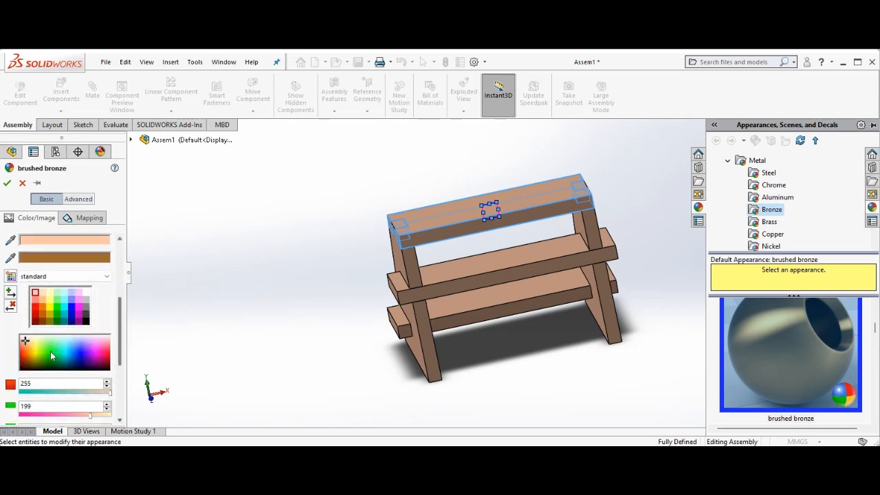
click(35, 310)
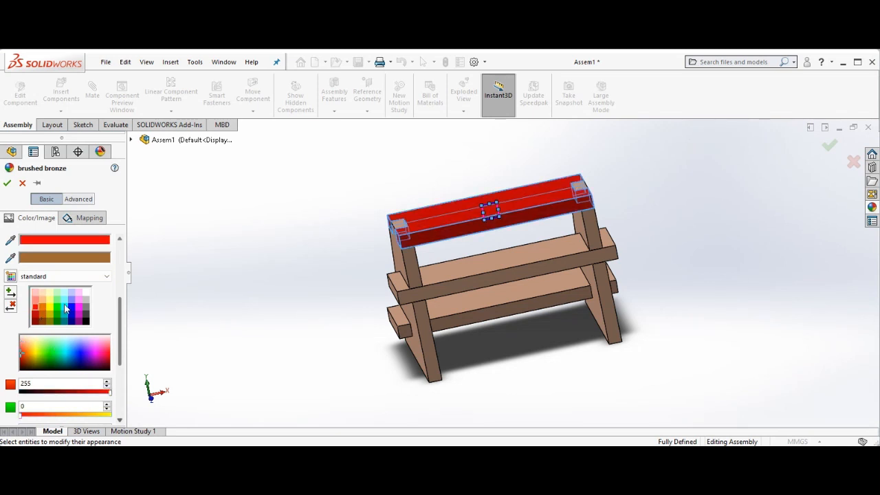
click(65, 309)
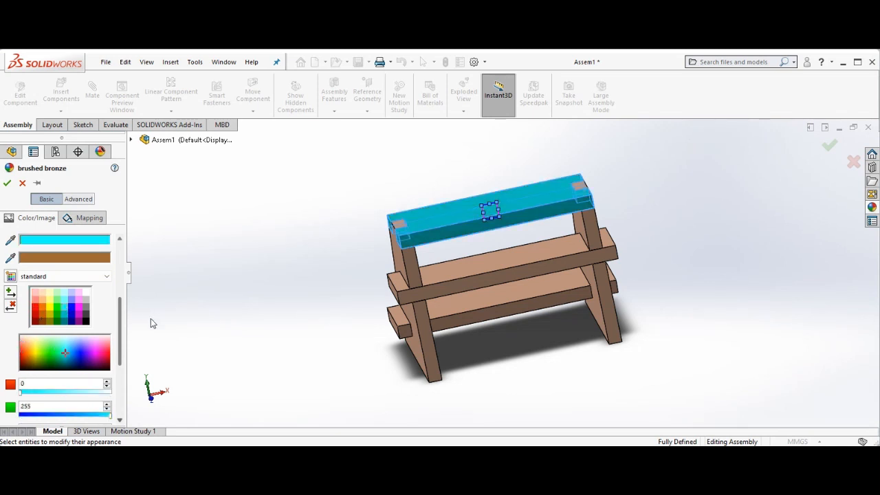
click(6, 184)
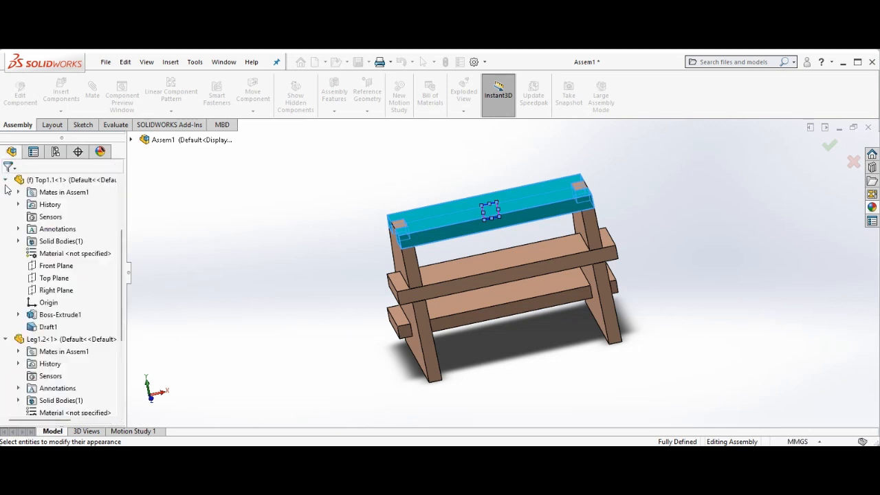
Apply a green colour to the leg part's appearance and confirm
click(406, 263)
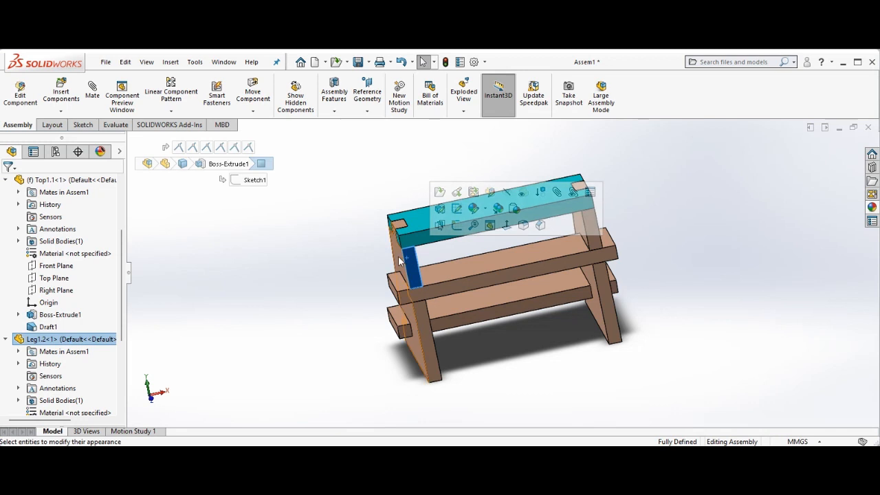
click(396, 257)
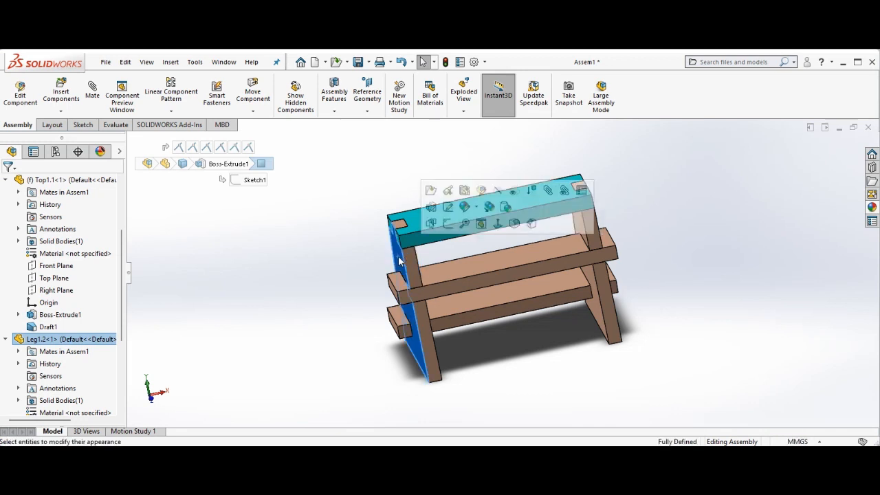
click(476, 209)
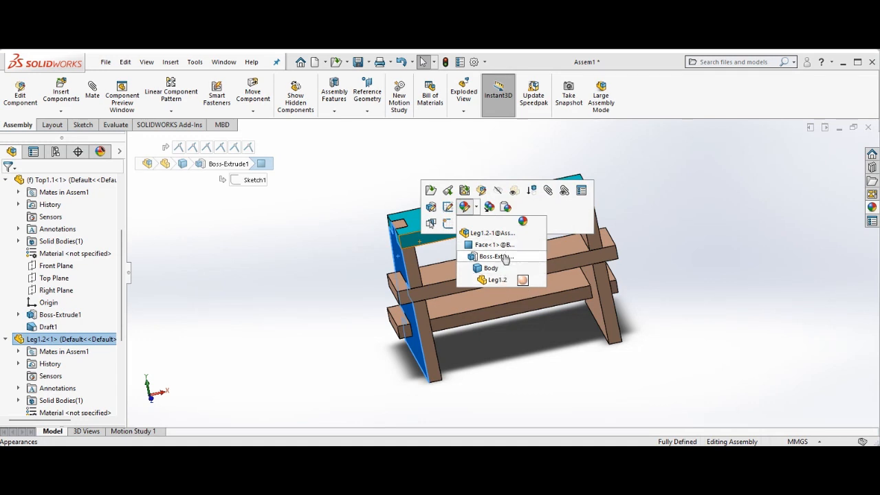
click(522, 281)
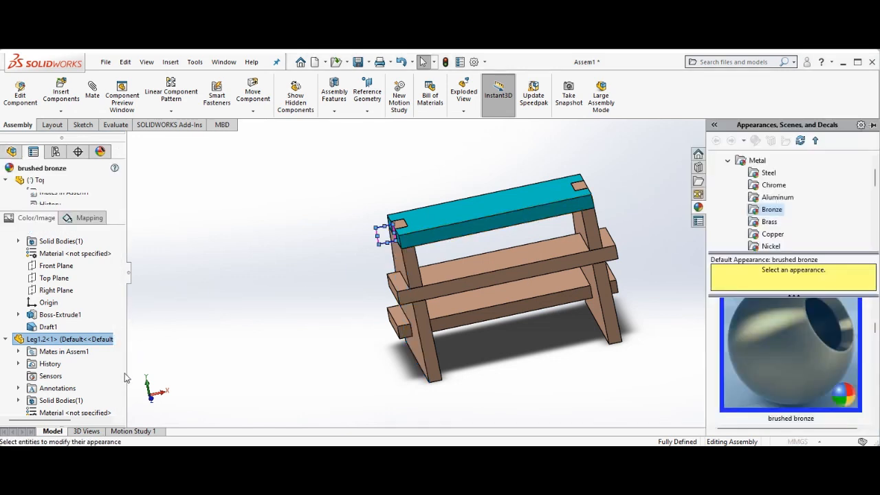
scroll(123, 421, down, 5)
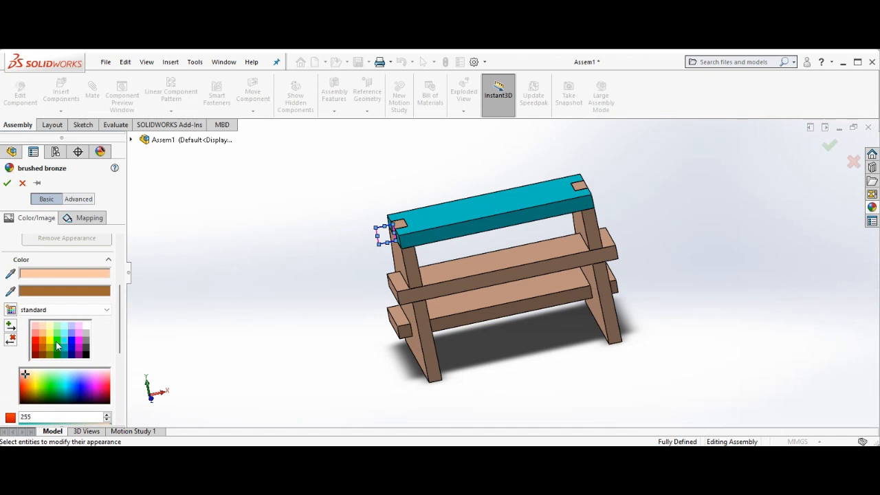
click(58, 346)
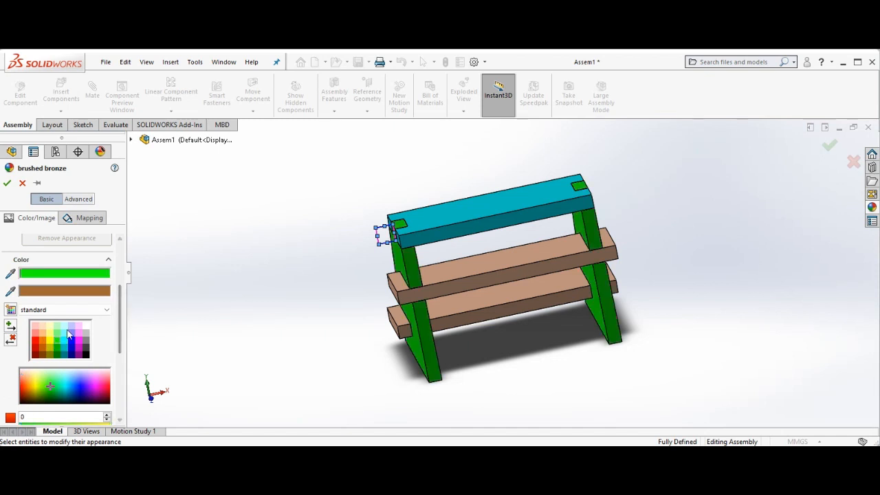
click(7, 183)
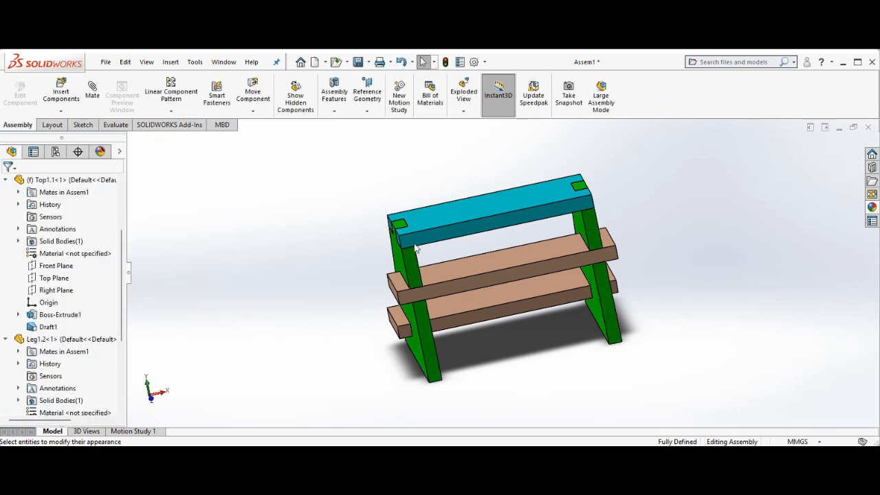
Apply a red colour to the step body's appearance and confirm
click(485, 266)
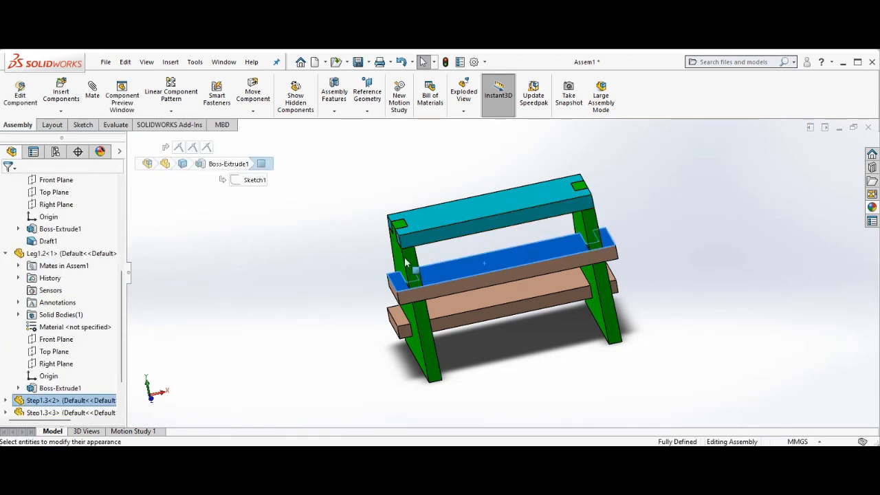
click(430, 289)
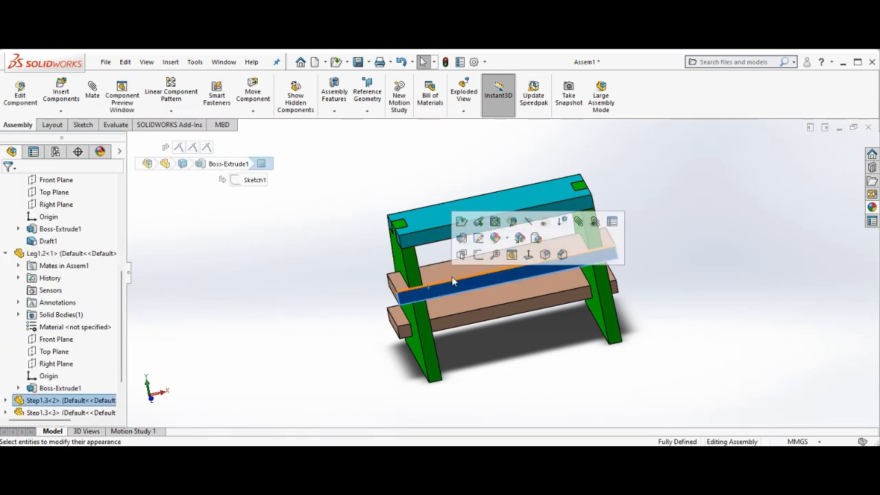
click(455, 275)
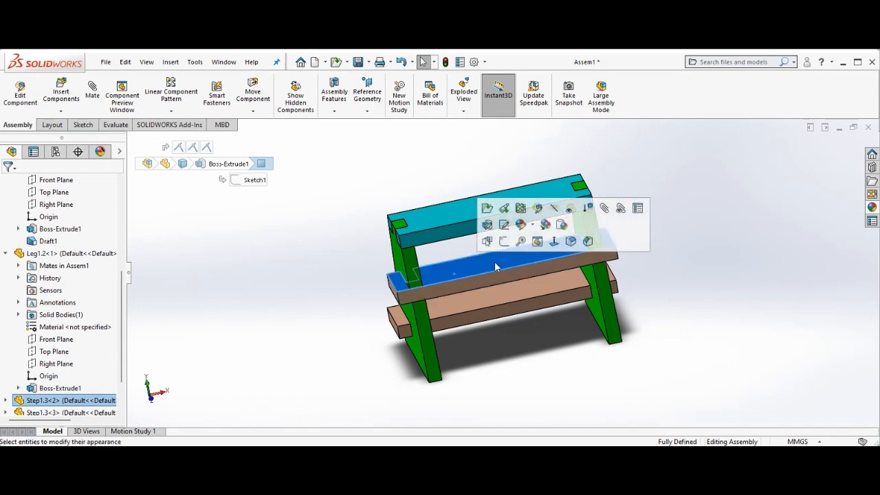
click(534, 227)
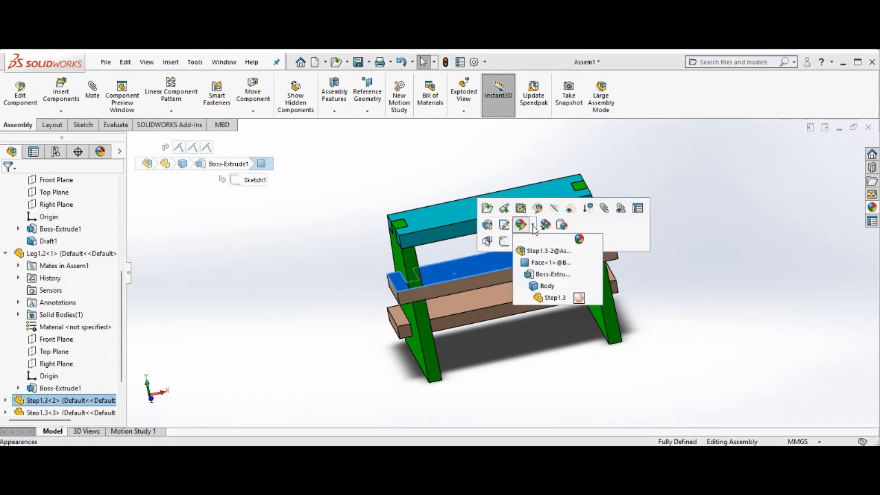
click(548, 286)
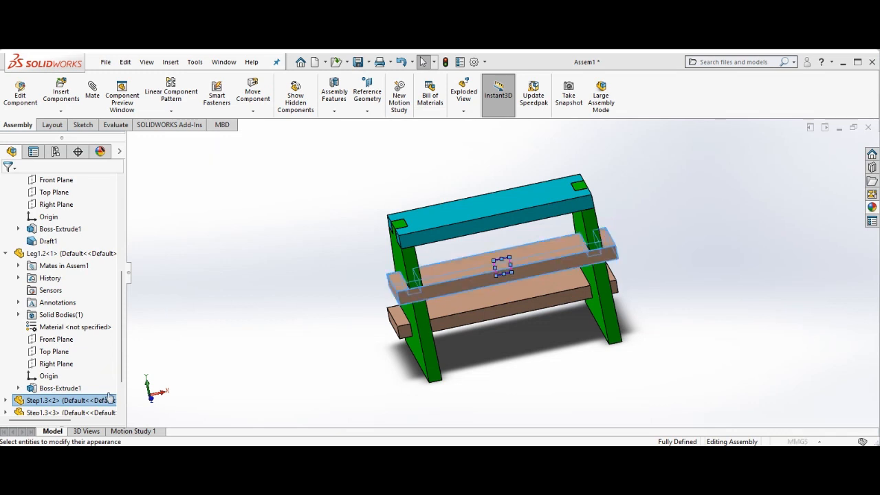
scroll(99, 406, down, 5)
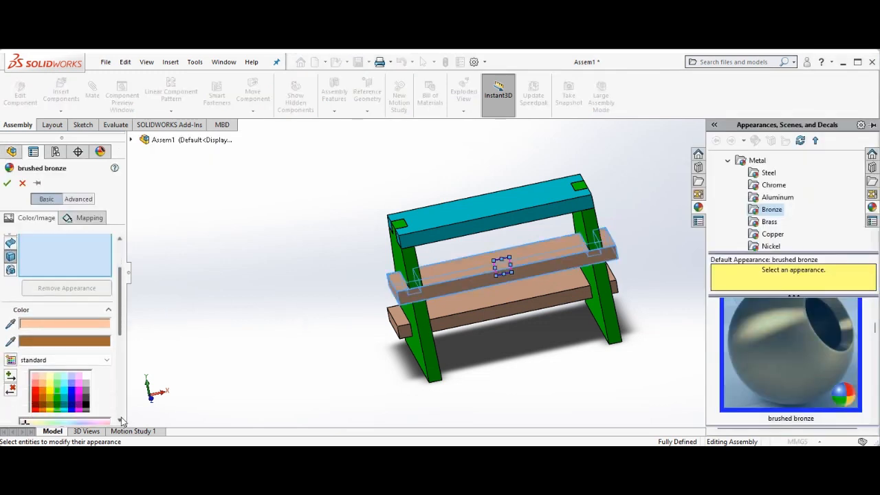
click(37, 345)
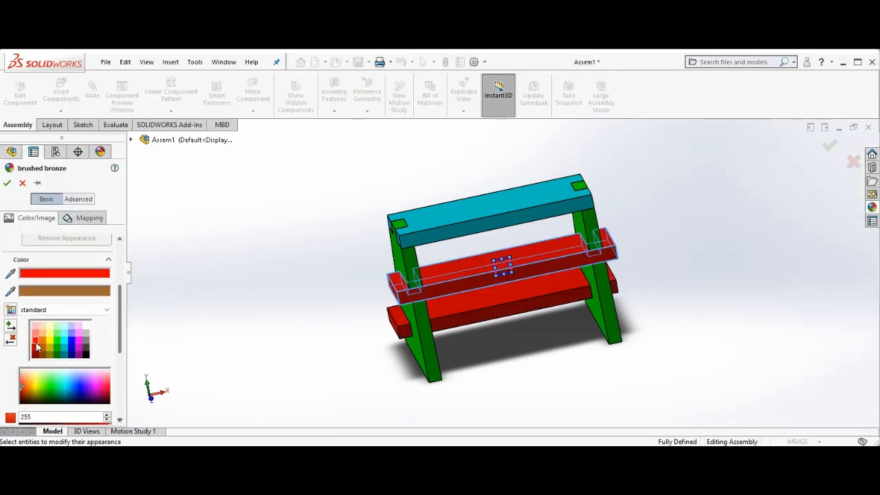
click(6, 183)
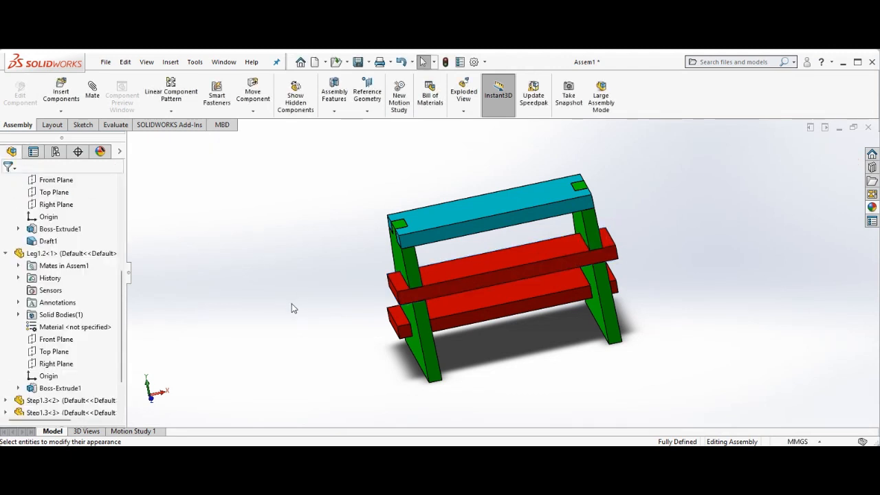